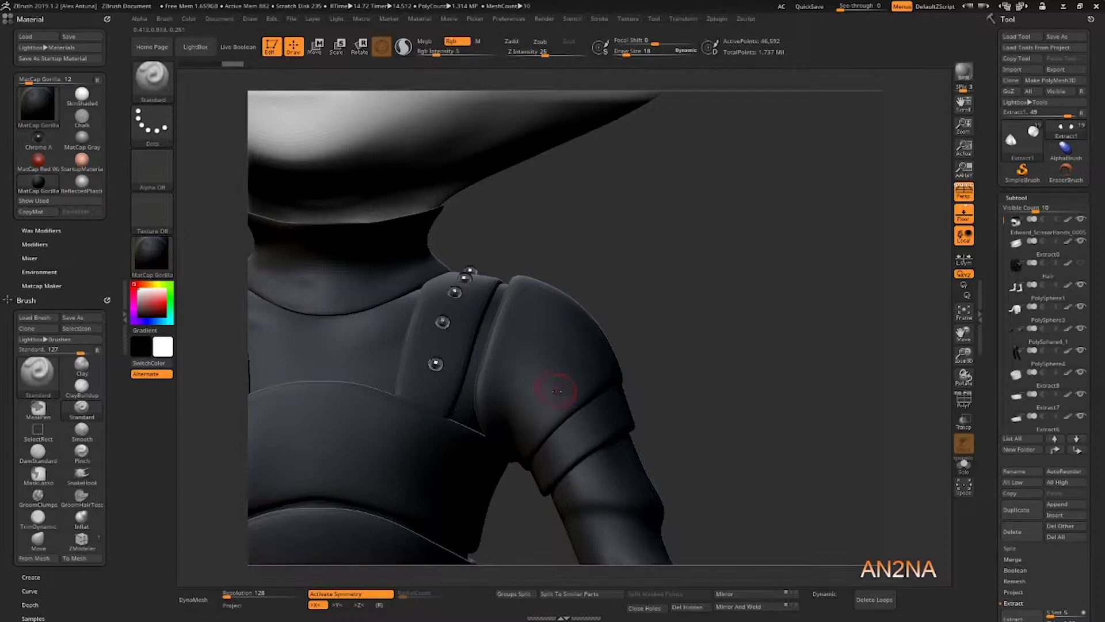
Step: Enable Zadd on the Standard brush and build up and smooth the inner edge of the character's left shoulder pad
{"action": "left_click_drag", "start_coordinate": [488, 354], "coordinate": [490, 416]}
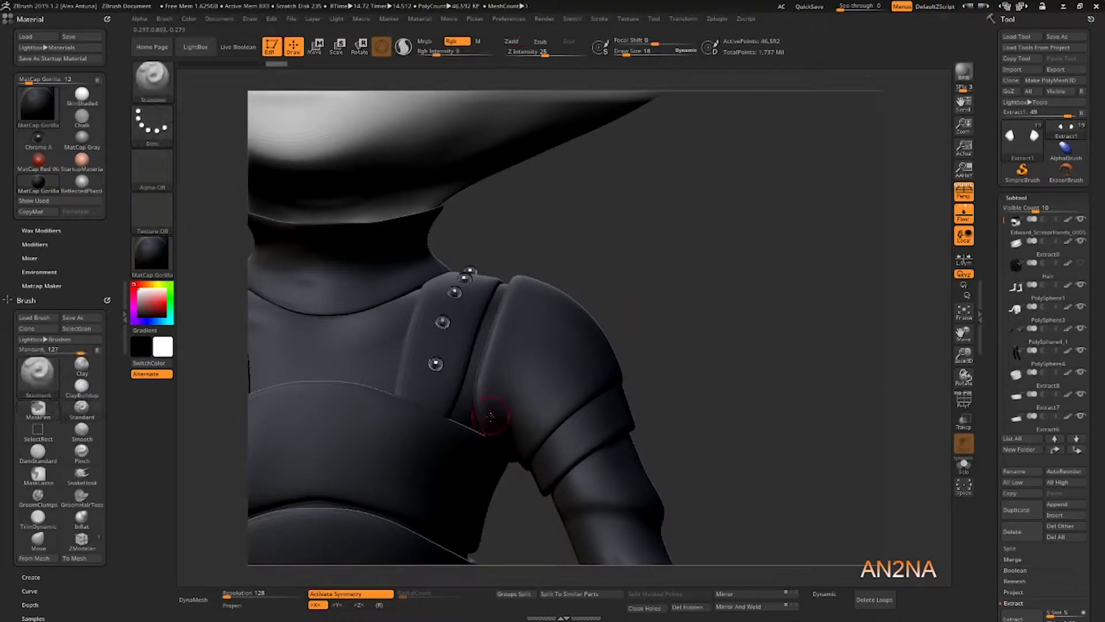
{"action": "left_click_drag", "start_coordinate": [589, 330], "coordinate": [460, 438]}
{"action": "left_click", "coordinate": [521, 46]}
{"action": "key", "text": "shift"}
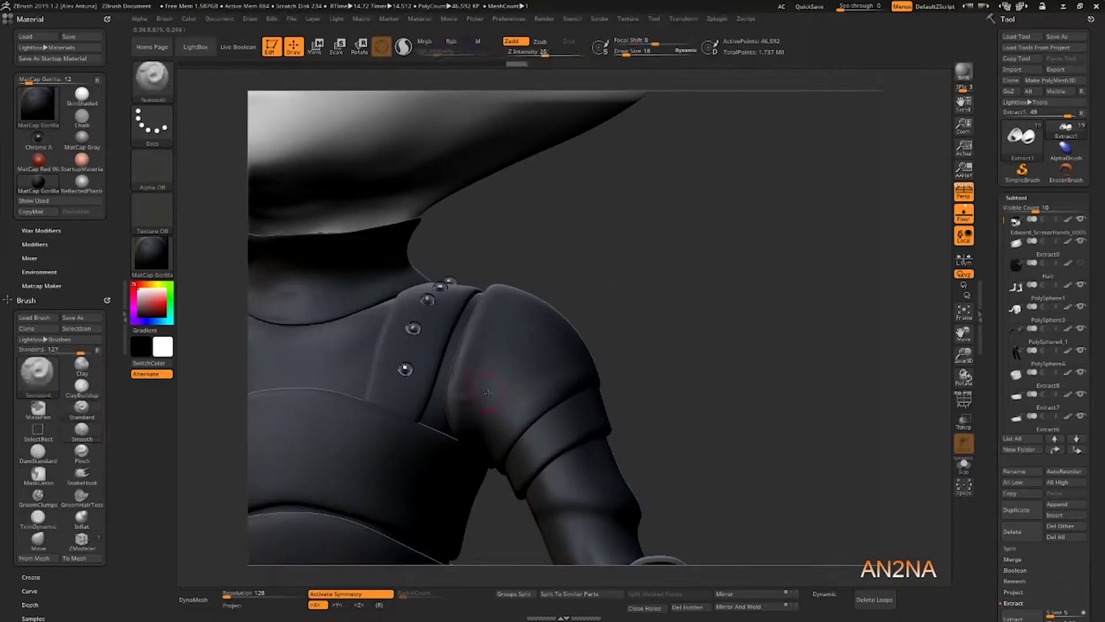
{"action": "left_click_drag", "start_coordinate": [463, 360], "coordinate": [472, 383], "text": "shift"}
{"action": "left_click_drag", "start_coordinate": [644, 380], "coordinate": [552, 406]}
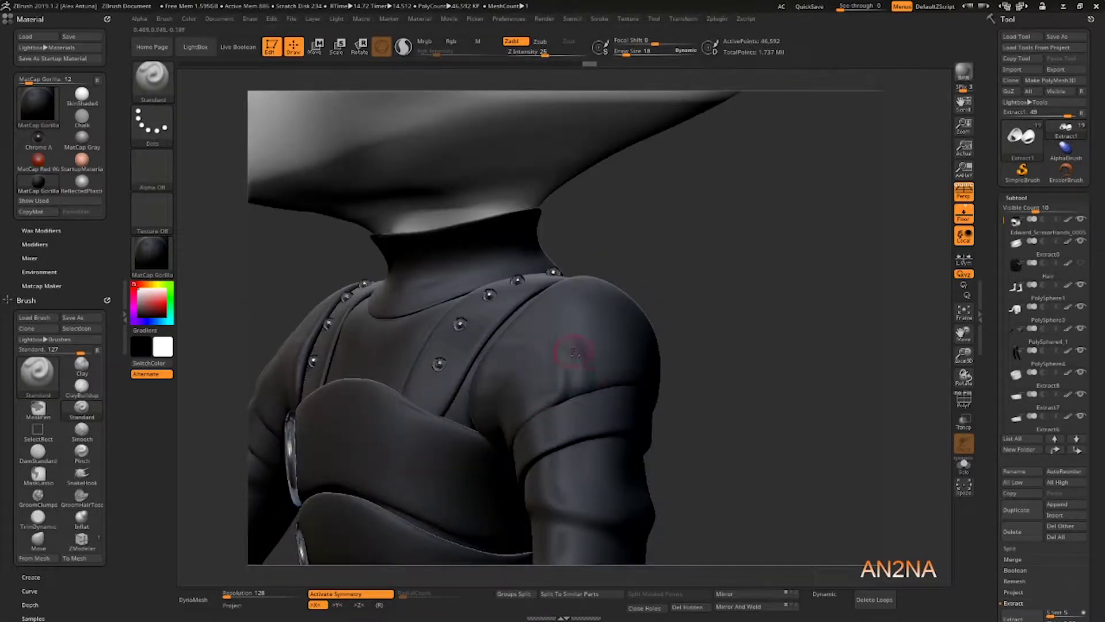
Step: Sculpt a soft fold across the shoulder pad's outer and upper surface and smooth it with the Standard brush
{"action": "left_click_drag", "start_coordinate": [567, 351], "coordinate": [592, 345], "text": "shift"}
{"action": "mouse_move", "coordinate": [667, 322]}
{"action": "left_mouse_down"}
{"action": "mouse_move", "coordinate": [697, 311]}
{"action": "mouse_move", "coordinate": [689, 259]}
{"action": "mouse_move", "coordinate": [711, 256]}
{"action": "left_mouse_up"}
{"action": "left_click_drag", "start_coordinate": [543, 364], "coordinate": [544, 373]}
{"action": "mouse_move", "coordinate": [685, 322]}
{"action": "left_mouse_down"}
{"action": "mouse_move", "coordinate": [708, 311]}
{"action": "mouse_move", "coordinate": [673, 313]}
{"action": "left_mouse_up"}
{"action": "left_click_drag", "start_coordinate": [544, 314], "coordinate": [556, 323], "text": "shift"}
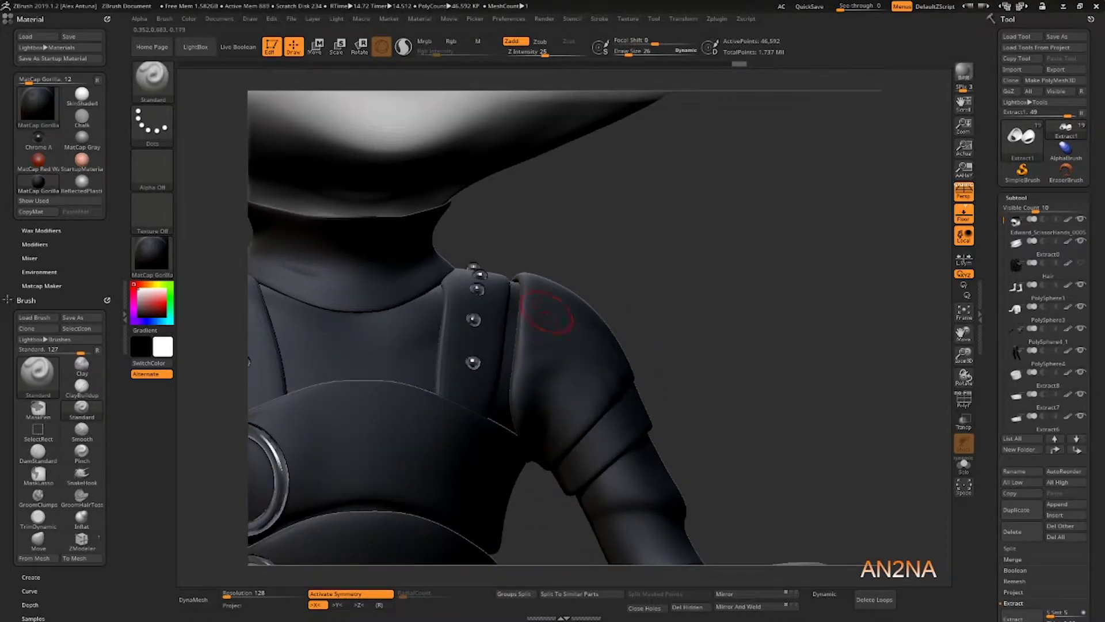
Step: Choose the Inflat brush and switch the model's material to ReflectedPlastic
{"action": "key", "text": "b"}
{"action": "key", "text": "i"}
{"action": "key", "text": "n"}
{"action": "mouse_move", "coordinate": [702, 323]}
{"action": "left_mouse_down"}
{"action": "mouse_move", "coordinate": [674, 311]}
{"action": "mouse_move", "coordinate": [662, 287]}
{"action": "left_mouse_up"}
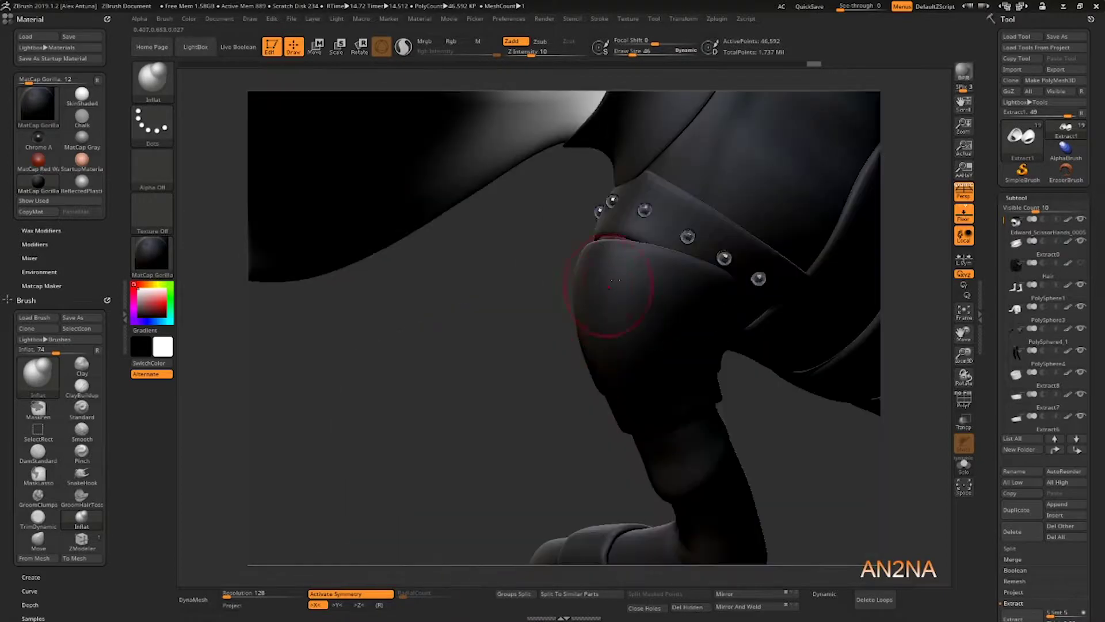
{"action": "mouse_move", "coordinate": [663, 368]}
{"action": "left_mouse_down"}
{"action": "mouse_move", "coordinate": [725, 323]}
{"action": "mouse_move", "coordinate": [691, 322]}
{"action": "mouse_move", "coordinate": [714, 352]}
{"action": "left_mouse_up"}
{"action": "left_click", "coordinate": [152, 255]}
{"action": "left_click", "coordinate": [473, 264]}
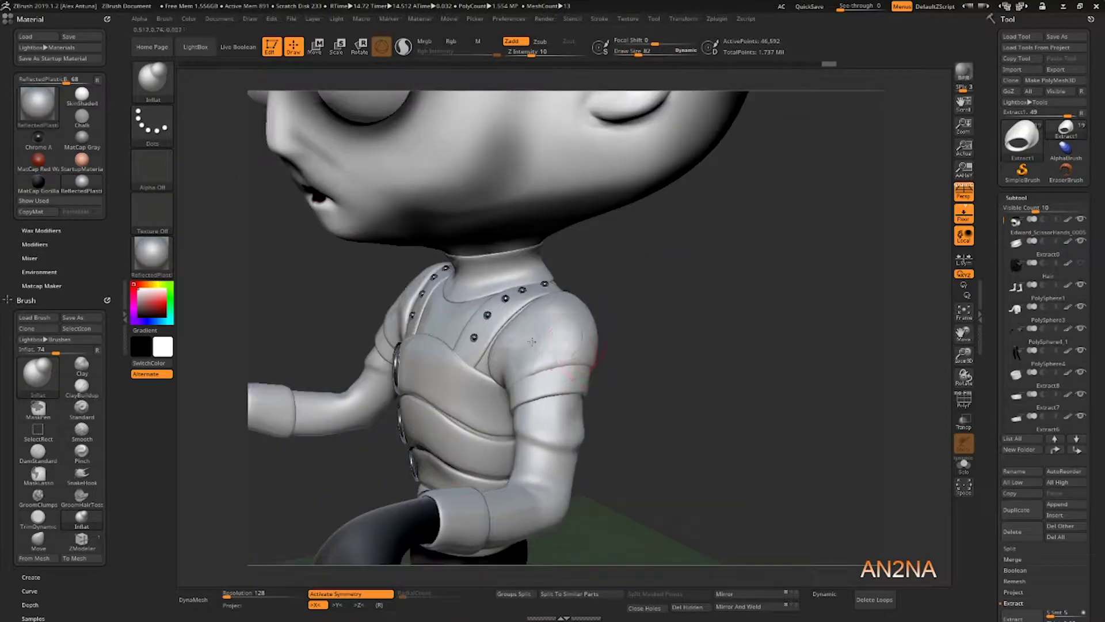
Step: Inflate cloth folds on the lower part of the left shoulder pad, just above the upper-arm band
{"action": "mouse_move", "coordinate": [570, 339]}
{"action": "left_mouse_down"}
{"action": "mouse_move", "coordinate": [527, 348]}
{"action": "mouse_move", "coordinate": [544, 357]}
{"action": "left_mouse_up"}
{"action": "left_click_drag", "start_coordinate": [668, 346], "coordinate": [700, 326]}
{"action": "mouse_move", "coordinate": [569, 349]}
{"action": "left_mouse_down"}
{"action": "mouse_move", "coordinate": [654, 357]}
{"action": "mouse_move", "coordinate": [612, 328]}
{"action": "mouse_move", "coordinate": [691, 346]}
{"action": "left_mouse_up"}
{"action": "left_click_drag", "start_coordinate": [535, 384], "coordinate": [540, 371]}
{"action": "mouse_move", "coordinate": [631, 345]}
{"action": "left_mouse_down"}
{"action": "mouse_move", "coordinate": [665, 323]}
{"action": "mouse_move", "coordinate": [703, 348]}
{"action": "mouse_move", "coordinate": [681, 304]}
{"action": "left_mouse_up"}
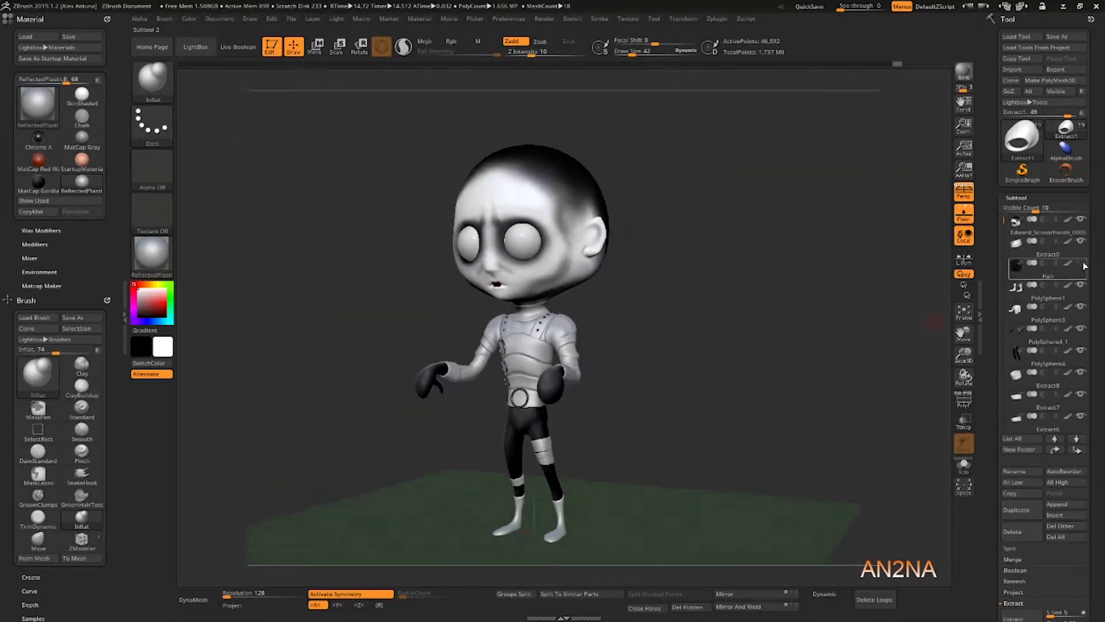
Step: Change the material back to MatCap Gorilla and smooth the folds on the front of the shoulder pad
{"action": "left_click", "coordinate": [37, 103]}
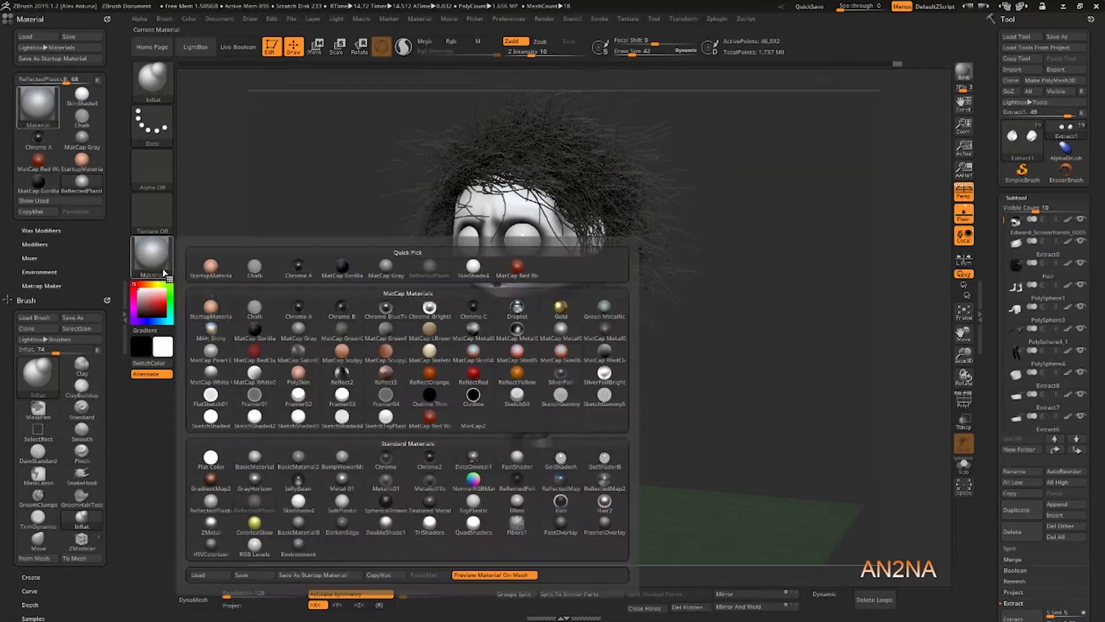
{"action": "left_click", "coordinate": [407, 261]}
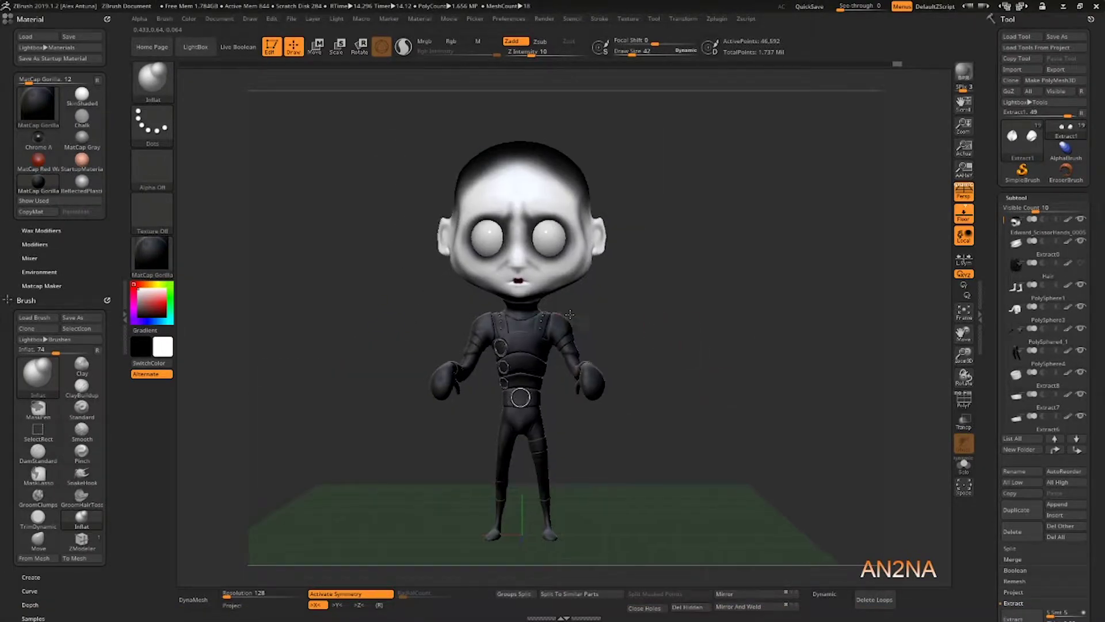
{"action": "right_click_drag", "start_coordinate": [569, 315], "coordinate": [573, 364], "text": "ctrl"}
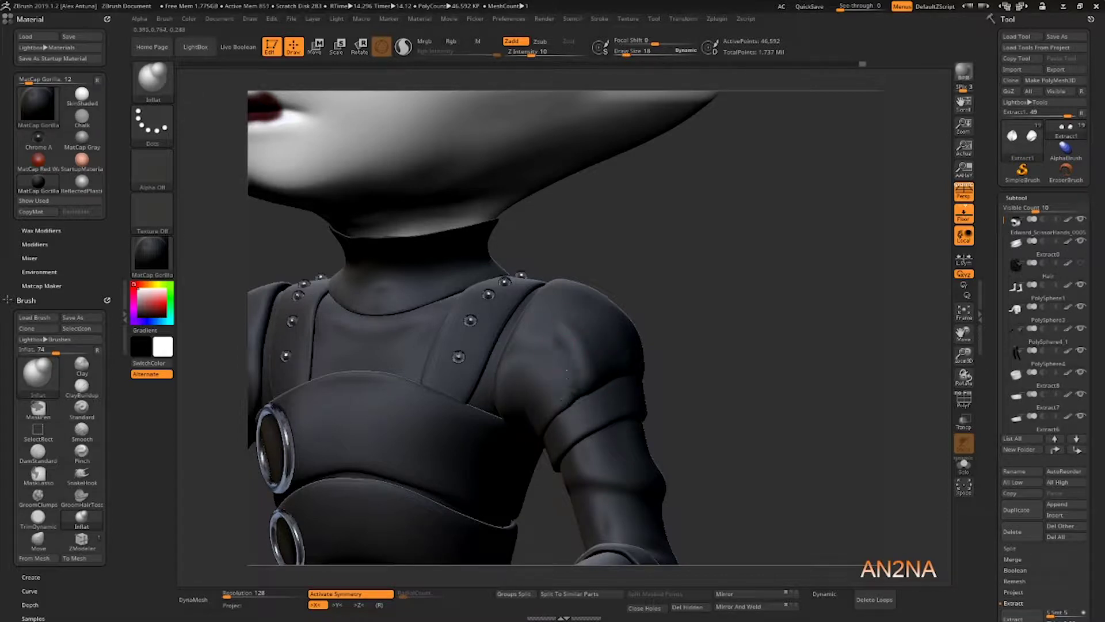
{"action": "key", "text": "shift"}
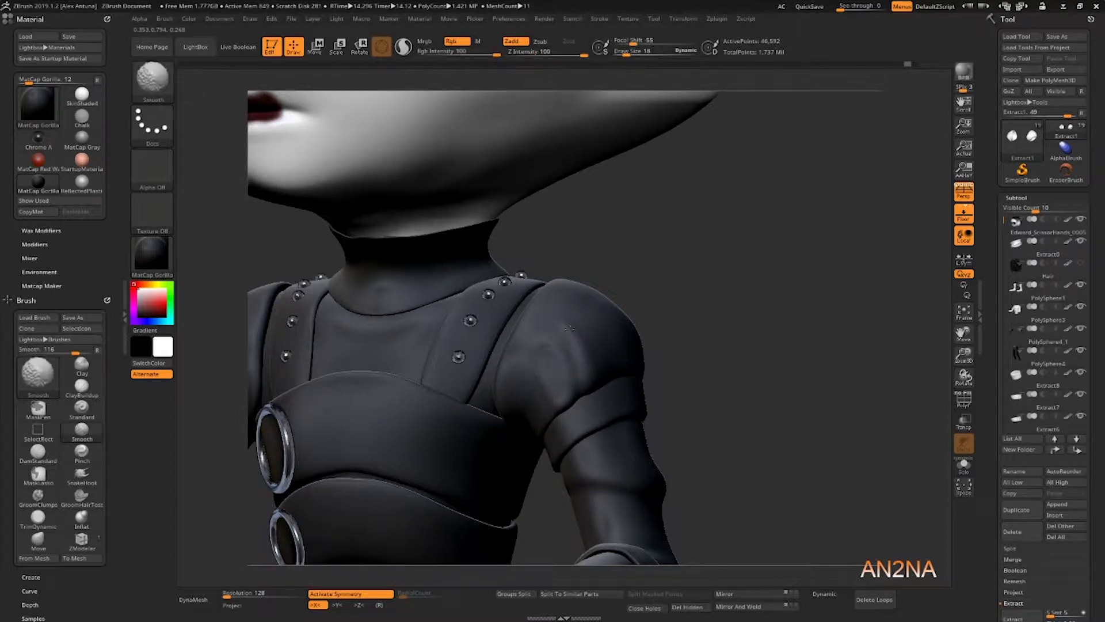
{"action": "right_click_drag", "start_coordinate": [570, 328], "coordinate": [507, 378]}
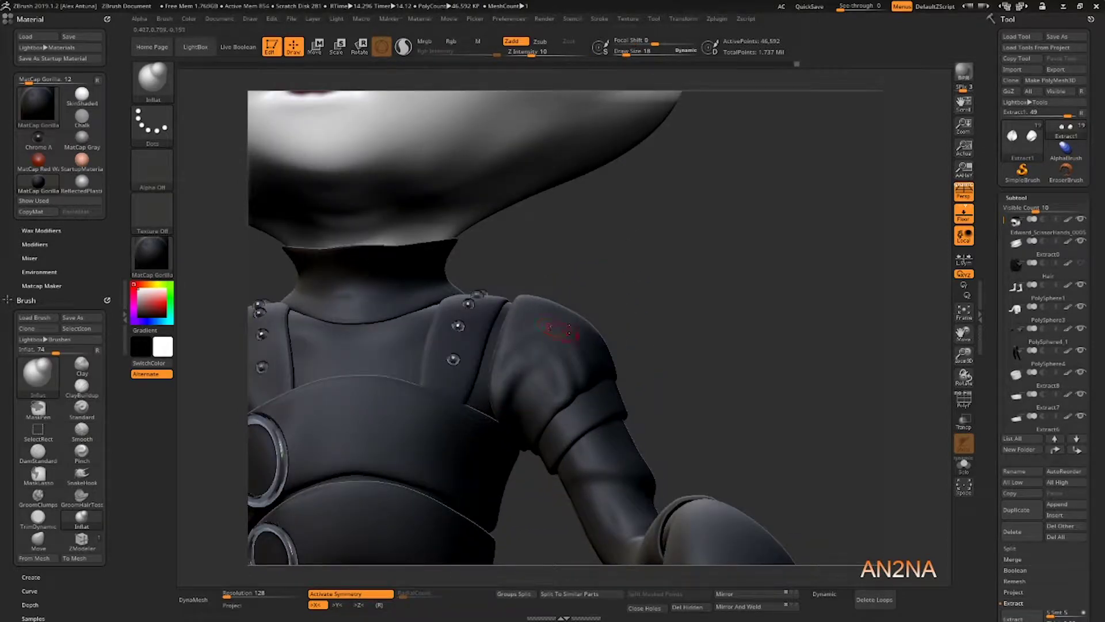
{"action": "left_click_drag", "start_coordinate": [522, 349], "coordinate": [509, 358], "text": "shift"}
{"action": "right_click_drag", "start_coordinate": [509, 358], "coordinate": [535, 403]}
{"action": "left_click_drag", "start_coordinate": [558, 330], "coordinate": [567, 358], "text": "shift"}
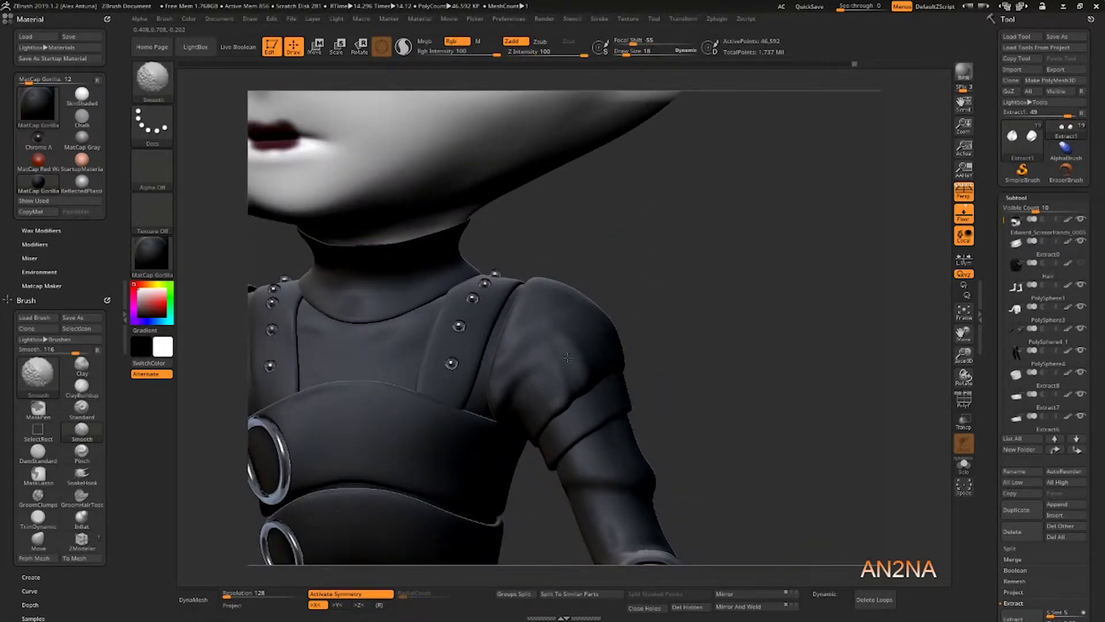
Step: Inflate folds on the outer side of the left shoulder pad and smooth the ones at its back
{"action": "right_click_drag", "start_coordinate": [568, 357], "coordinate": [604, 338]}
{"action": "mouse_move", "coordinate": [619, 374]}
{"action": "left_mouse_down"}
{"action": "mouse_move", "coordinate": [629, 334]}
{"action": "mouse_move", "coordinate": [608, 311]}
{"action": "left_mouse_up"}
{"action": "mouse_move", "coordinate": [608, 311]}
{"action": "right_mouse_down"}
{"action": "mouse_move", "coordinate": [564, 328]}
{"action": "mouse_move", "coordinate": [507, 313]}
{"action": "mouse_move", "coordinate": [454, 339]}
{"action": "right_mouse_up"}
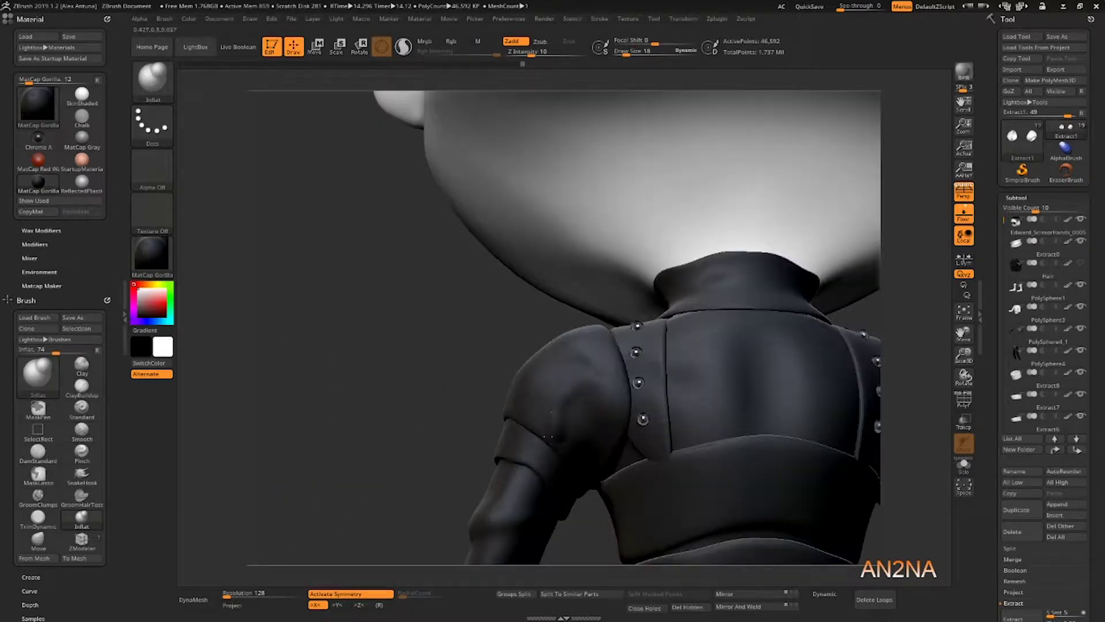
{"action": "right_click_drag", "start_coordinate": [556, 387], "coordinate": [595, 368]}
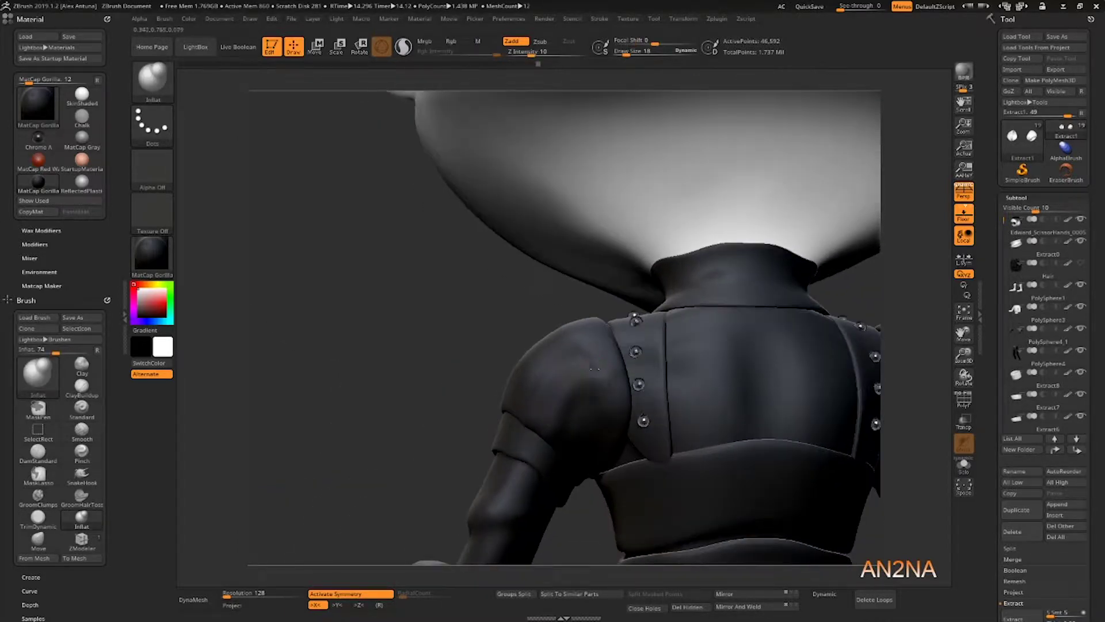
{"action": "left_click_drag", "start_coordinate": [595, 369], "coordinate": [582, 384], "text": "shift"}
{"action": "mouse_move", "coordinate": [590, 374]}
{"action": "right_mouse_down"}
{"action": "mouse_move", "coordinate": [645, 387]}
{"action": "mouse_move", "coordinate": [690, 373]}
{"action": "mouse_move", "coordinate": [743, 259]}
{"action": "mouse_move", "coordinate": [754, 368]}
{"action": "right_mouse_up"}
{"action": "key", "text": "b"}
{"action": "key", "text": "s"}
{"action": "key", "text": "h"}
Step: Select the left upper-arm band below the shoulder pad and raise a fold across its front with the Inflat brush
{"action": "right_click_drag", "start_coordinate": [754, 368], "coordinate": [749, 550], "text": "ctrl"}
{"action": "mouse_move", "coordinate": [701, 397]}
{"action": "right_mouse_down"}
{"action": "mouse_move", "coordinate": [719, 394]}
{"action": "mouse_move", "coordinate": [685, 444]}
{"action": "right_mouse_up"}
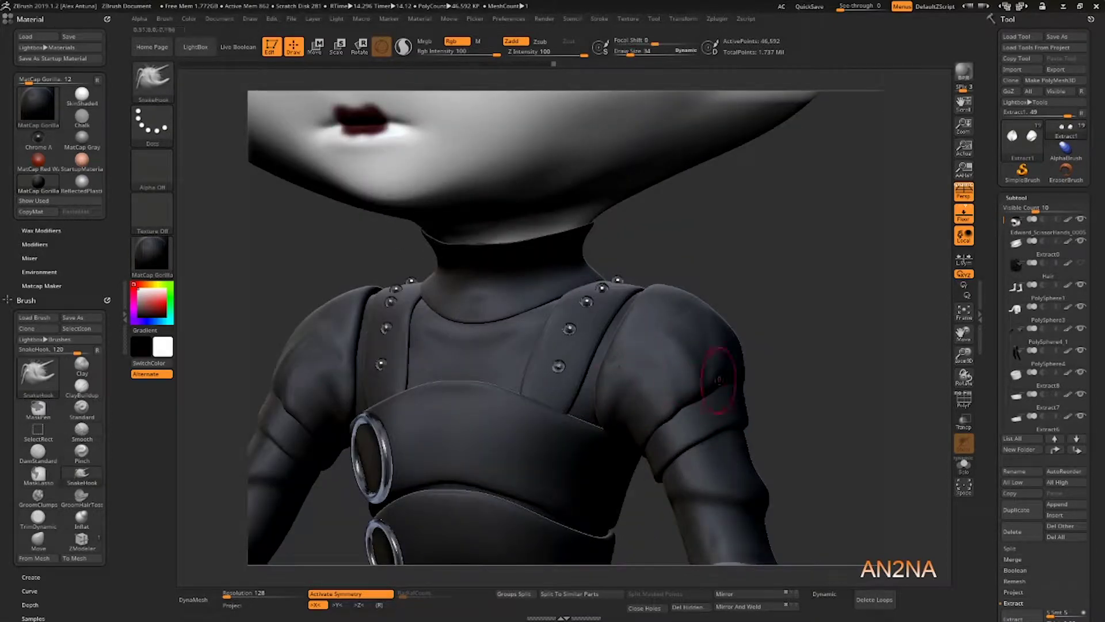
{"action": "left_click", "coordinate": [723, 421], "text": "alt"}
{"action": "key", "text": "b"}
{"action": "key", "text": "i"}
{"action": "key", "text": "n"}
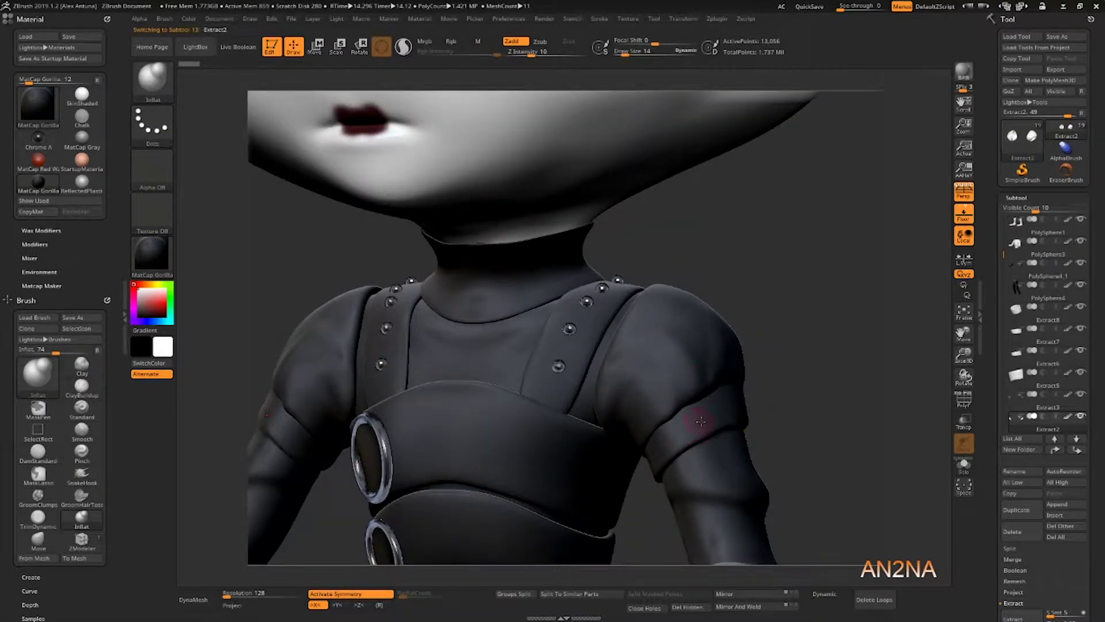
{"action": "mouse_move", "coordinate": [701, 424]}
{"action": "left_mouse_down"}
{"action": "mouse_move", "coordinate": [732, 416]}
{"action": "mouse_move", "coordinate": [678, 430]}
{"action": "left_mouse_up"}
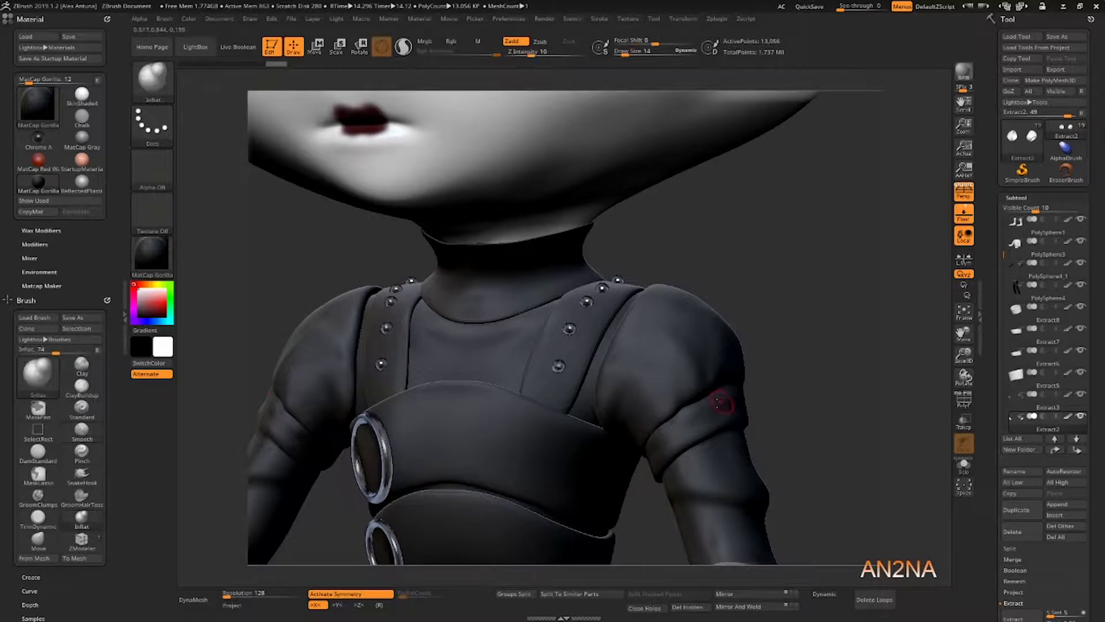
Step: Smooth the folds around the back and outer side of the upper-arm band, using the Transp display temporarily
{"action": "mouse_move", "coordinate": [818, 410]}
{"action": "right_mouse_down"}
{"action": "mouse_move", "coordinate": [758, 418]}
{"action": "mouse_move", "coordinate": [742, 397]}
{"action": "mouse_move", "coordinate": [708, 393]}
{"action": "right_mouse_up"}
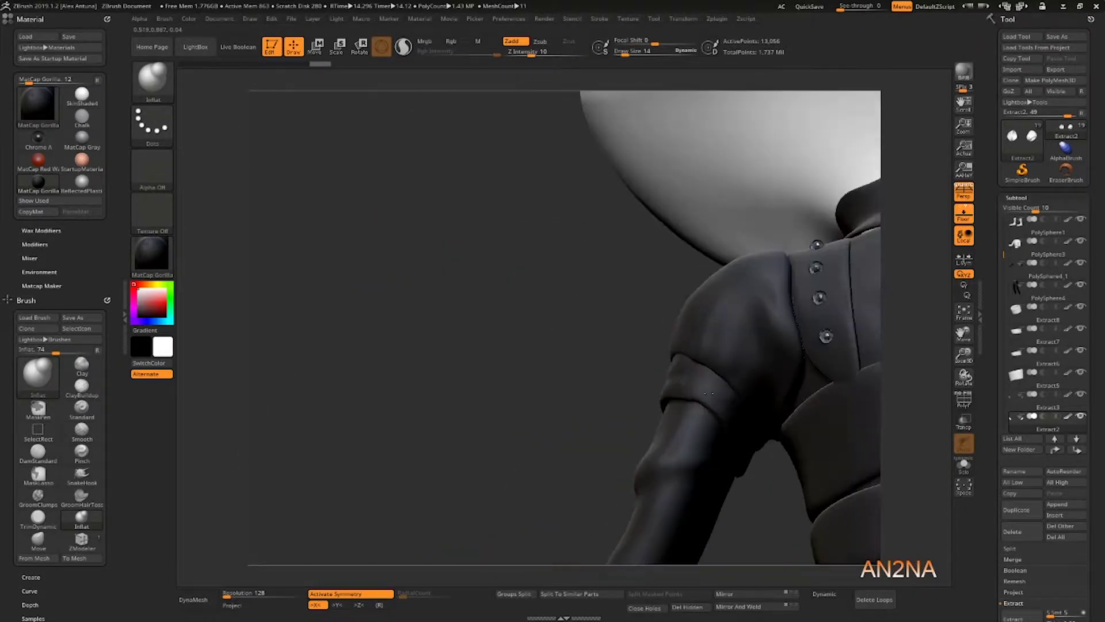
{"action": "left_click_drag", "start_coordinate": [698, 395], "coordinate": [687, 393], "text": "shift"}
{"action": "mouse_move", "coordinate": [708, 406]}
{"action": "right_mouse_down"}
{"action": "mouse_move", "coordinate": [743, 372]}
{"action": "mouse_move", "coordinate": [759, 452]}
{"action": "mouse_move", "coordinate": [740, 440]}
{"action": "mouse_move", "coordinate": [749, 501]}
{"action": "mouse_move", "coordinate": [728, 489]}
{"action": "mouse_move", "coordinate": [749, 469]}
{"action": "right_mouse_up"}
{"action": "left_click", "coordinate": [964, 421]}
{"action": "left_click_drag", "start_coordinate": [713, 390], "coordinate": [718, 383], "text": "shift"}
{"action": "mouse_move", "coordinate": [717, 391]}
{"action": "right_mouse_down"}
{"action": "mouse_move", "coordinate": [748, 412]}
{"action": "mouse_move", "coordinate": [778, 403]}
{"action": "right_mouse_up"}
{"action": "left_click_drag", "start_coordinate": [690, 397], "coordinate": [682, 401], "text": "shift"}
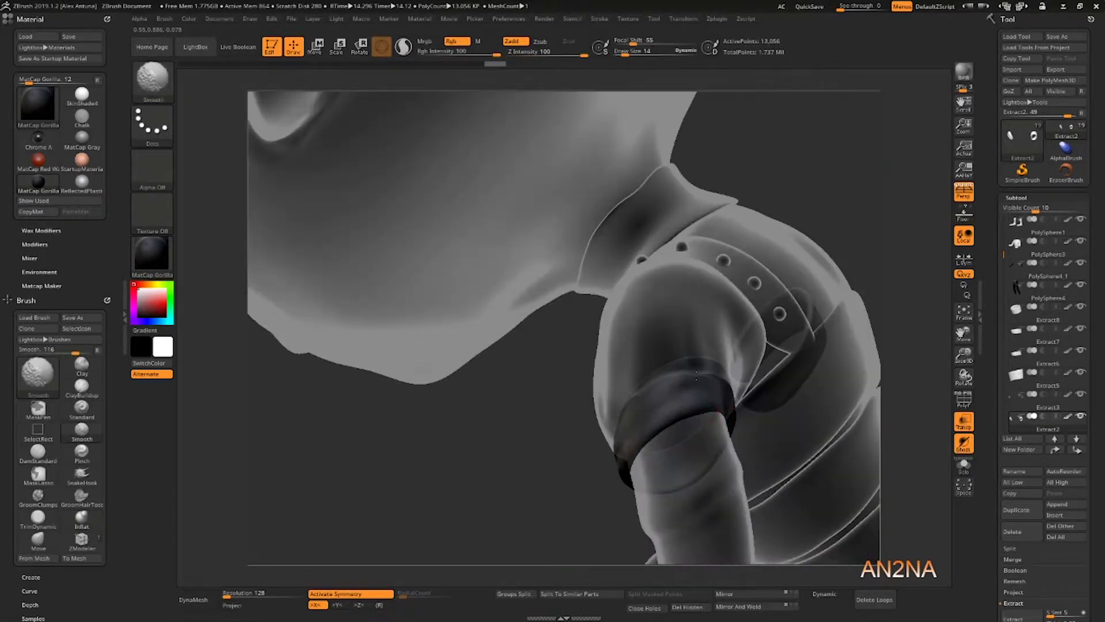
{"action": "right_click_drag", "start_coordinate": [663, 415], "coordinate": [699, 420]}
{"action": "right_click_drag", "start_coordinate": [597, 468], "coordinate": [662, 455]}
{"action": "left_click", "coordinate": [964, 421]}
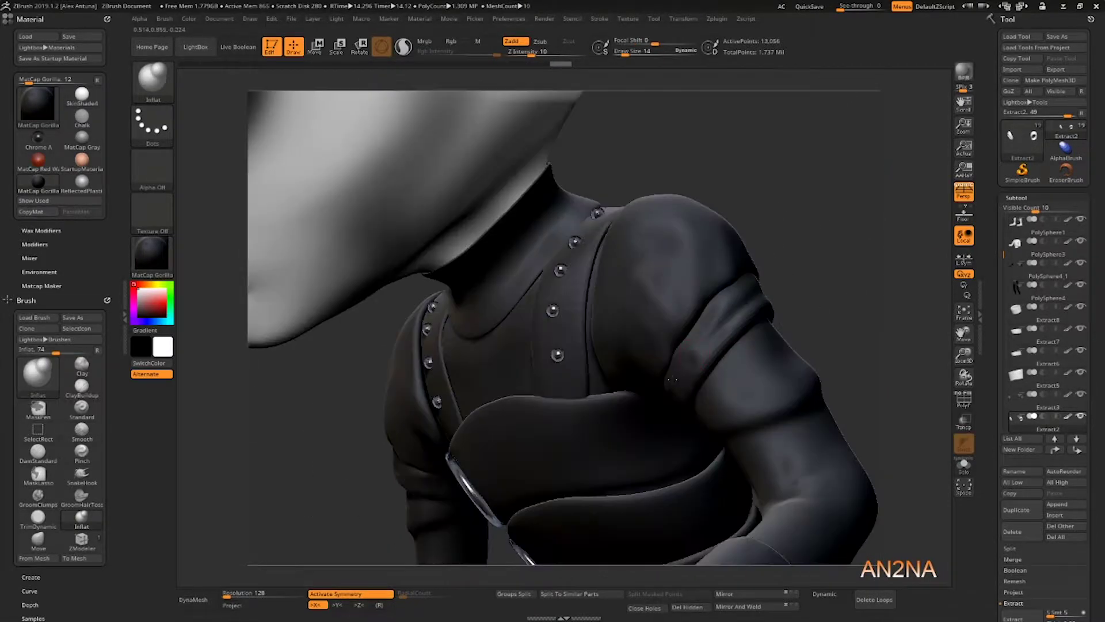
Step: Raise further folds on the upper-arm band with the Inflat and Standard brushes and subdivide its mesh once
{"action": "mouse_move", "coordinate": [727, 306]}
{"action": "left_mouse_down"}
{"action": "mouse_move", "coordinate": [701, 358]}
{"action": "mouse_move", "coordinate": [699, 343]}
{"action": "left_mouse_up"}
{"action": "key", "text": "b"}
{"action": "key", "text": "s"}
{"action": "key", "text": "t"}
{"action": "mouse_move", "coordinate": [699, 363]}
{"action": "right_mouse_down"}
{"action": "mouse_move", "coordinate": [749, 368]}
{"action": "mouse_move", "coordinate": [754, 351]}
{"action": "right_mouse_up"}
{"action": "mouse_move", "coordinate": [616, 348]}
{"action": "left_mouse_down"}
{"action": "mouse_move", "coordinate": [648, 317]}
{"action": "mouse_move", "coordinate": [614, 327]}
{"action": "left_mouse_up"}
{"action": "key", "text": "ctrl+d"}
Step: Refine the folds on the subdivided upper-arm band with the Standard brush and smooth its outer edge
{"action": "mouse_move", "coordinate": [720, 380]}
{"action": "right_mouse_down"}
{"action": "mouse_move", "coordinate": [656, 380]}
{"action": "mouse_move", "coordinate": [624, 334]}
{"action": "right_mouse_up"}
{"action": "mouse_move", "coordinate": [674, 310]}
{"action": "left_mouse_down"}
{"action": "mouse_move", "coordinate": [631, 334]}
{"action": "mouse_move", "coordinate": [706, 311]}
{"action": "mouse_move", "coordinate": [644, 321]}
{"action": "left_mouse_up"}
{"action": "mouse_move", "coordinate": [723, 306]}
{"action": "right_mouse_down"}
{"action": "mouse_move", "coordinate": [765, 265]}
{"action": "mouse_move", "coordinate": [735, 178]}
{"action": "right_mouse_up"}
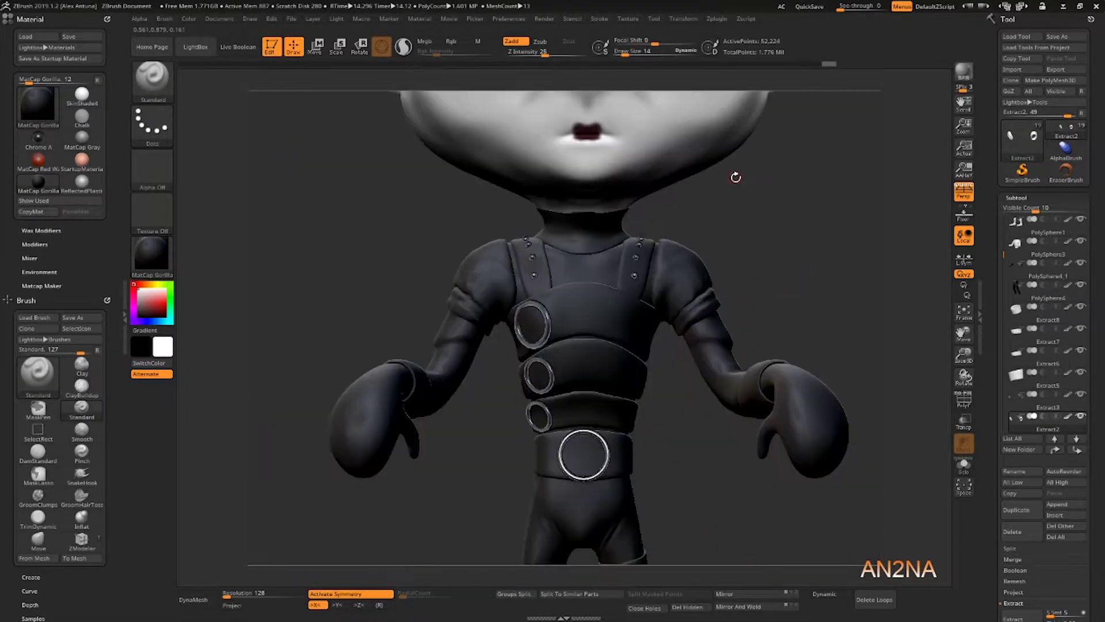
{"action": "mouse_move", "coordinate": [774, 247]}
{"action": "right_mouse_down"}
{"action": "mouse_move", "coordinate": [721, 274]}
{"action": "mouse_move", "coordinate": [789, 244]}
{"action": "right_mouse_up"}
{"action": "left_click_drag", "start_coordinate": [705, 302], "coordinate": [702, 301], "text": "shift"}
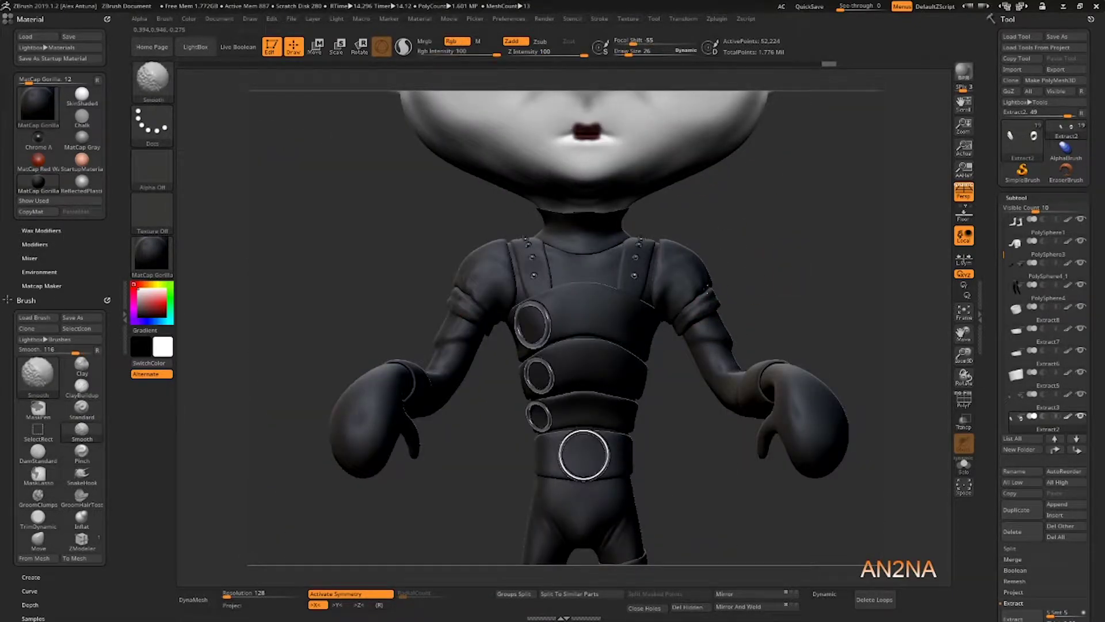
Step: Select the shirt subtool PolySphere3, check its wireframe and close in on the left sleeve
{"action": "mouse_move", "coordinate": [775, 271]}
{"action": "right_mouse_down"}
{"action": "mouse_move", "coordinate": [632, 345]}
{"action": "mouse_move", "coordinate": [692, 275]}
{"action": "mouse_move", "coordinate": [685, 311]}
{"action": "mouse_move", "coordinate": [705, 317]}
{"action": "right_mouse_up"}
{"action": "left_click", "coordinate": [644, 354], "text": "alt"}
{"action": "right_click_drag", "start_coordinate": [706, 317], "coordinate": [700, 282], "text": "ctrl"}
{"action": "left_click", "coordinate": [964, 399]}
{"action": "left_click", "coordinate": [964, 401]}
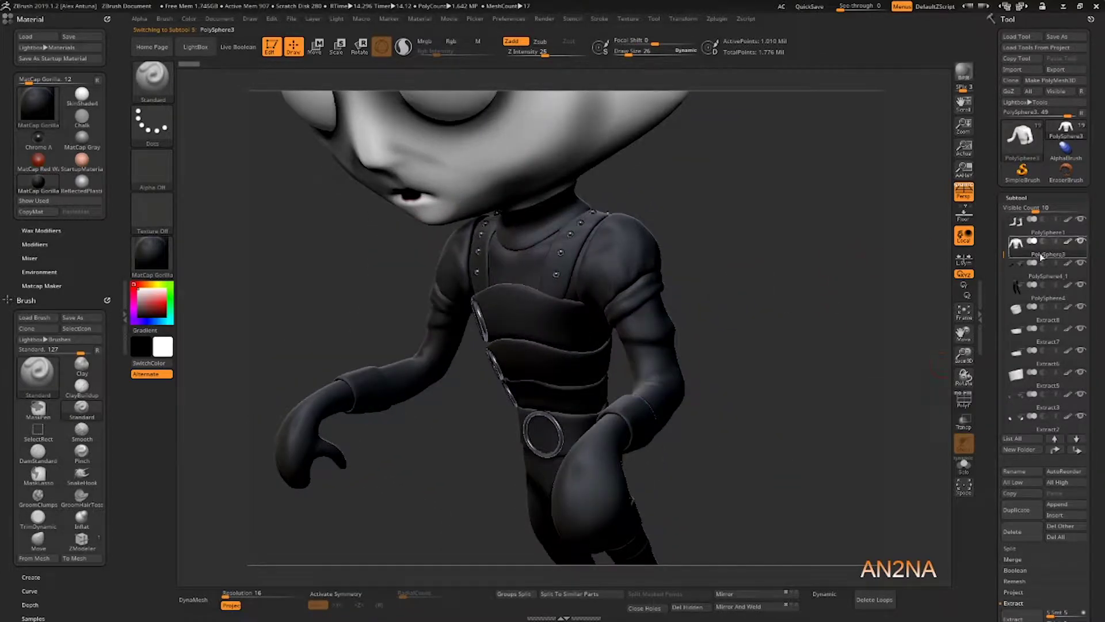
{"action": "right_click_drag", "start_coordinate": [886, 242], "coordinate": [921, 230]}
{"action": "right_click_drag", "start_coordinate": [921, 231], "coordinate": [921, 271], "text": "ctrl"}
{"action": "right_click_drag", "start_coordinate": [921, 270], "coordinate": [889, 270]}
Step: Set the material to ReflectedPlastic and choose the DamStandard brush
{"action": "left_click", "coordinate": [155, 259]}
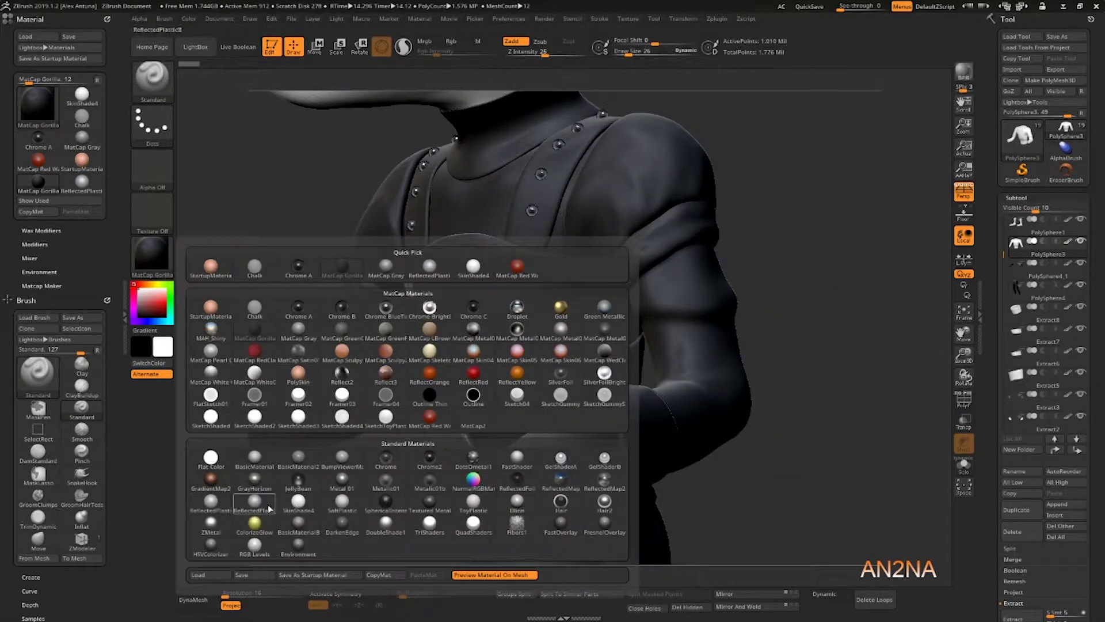
{"action": "left_click", "coordinate": [268, 509]}
{"action": "key", "text": "b"}
{"action": "key", "text": "d"}
{"action": "key", "text": "s"}
Step: Carve a crease around the left sleeve between the upper-arm band and the elbow and soften it
{"action": "right_click_drag", "start_coordinate": [756, 310], "coordinate": [686, 314]}
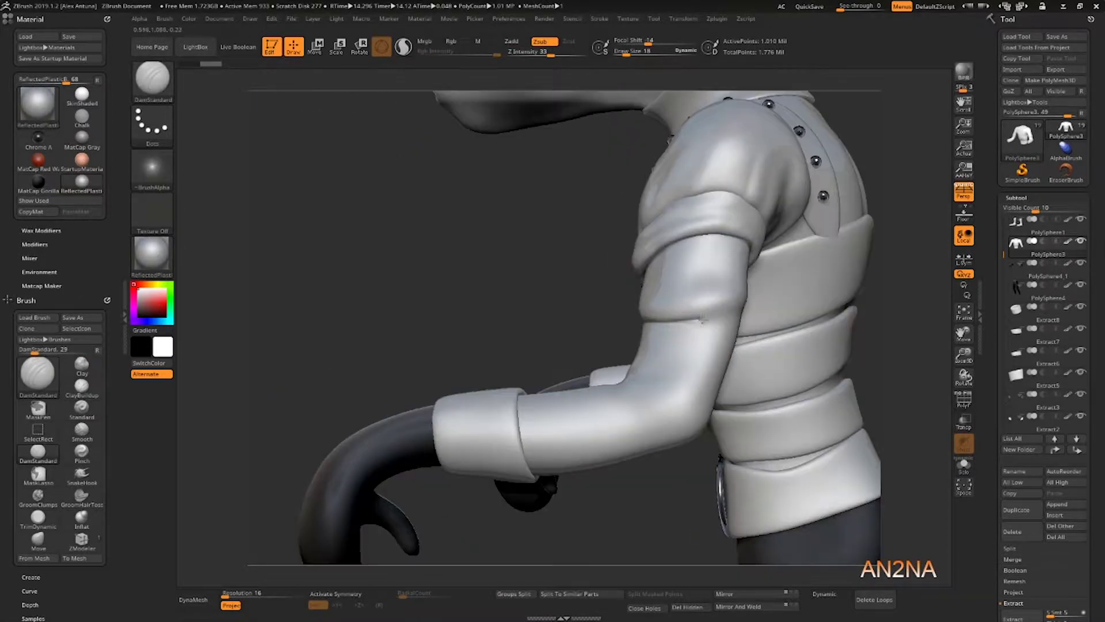
{"action": "left_click_drag", "start_coordinate": [624, 310], "coordinate": [694, 324]}
{"action": "right_click_drag", "start_coordinate": [829, 313], "coordinate": [772, 308]}
{"action": "left_click_drag", "start_coordinate": [735, 314], "coordinate": [774, 308]}
{"action": "right_click_drag", "start_coordinate": [806, 308], "coordinate": [760, 305]}
{"action": "left_click_drag", "start_coordinate": [782, 302], "coordinate": [804, 298]}
{"action": "right_click_drag", "start_coordinate": [804, 300], "coordinate": [870, 308]}
{"action": "left_click_drag", "start_coordinate": [777, 317], "coordinate": [799, 315]}
{"action": "right_click_drag", "start_coordinate": [743, 315], "coordinate": [790, 315]}
{"action": "mouse_move", "coordinate": [777, 316]}
{"action": "left_mouse_down"}
{"action": "mouse_move", "coordinate": [795, 314]}
{"action": "mouse_move", "coordinate": [778, 307]}
{"action": "left_mouse_up"}
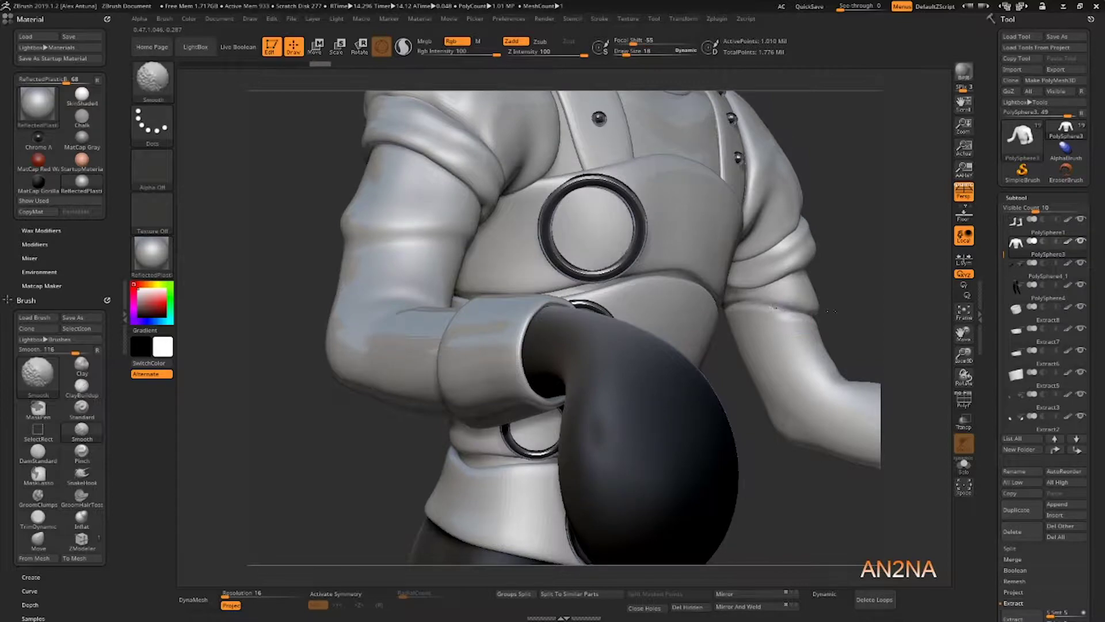
Step: Build up a fold along the sleeve crease above the left elbow with the Standard brush and smooth it
{"action": "mouse_move", "coordinate": [806, 311]}
{"action": "right_mouse_down"}
{"action": "mouse_move", "coordinate": [705, 312]}
{"action": "mouse_move", "coordinate": [706, 254]}
{"action": "mouse_move", "coordinate": [842, 306]}
{"action": "mouse_move", "coordinate": [762, 298]}
{"action": "mouse_move", "coordinate": [762, 357]}
{"action": "right_mouse_up"}
{"action": "key", "text": "b"}
{"action": "key", "text": "s"}
{"action": "key", "text": "t"}
{"action": "left_click_drag", "start_coordinate": [774, 322], "coordinate": [705, 308]}
{"action": "mouse_move", "coordinate": [769, 315]}
{"action": "left_mouse_down"}
{"action": "mouse_move", "coordinate": [701, 308]}
{"action": "mouse_move", "coordinate": [748, 311]}
{"action": "left_mouse_up"}
{"action": "left_click_drag", "start_coordinate": [749, 310], "coordinate": [719, 303], "text": "shift"}
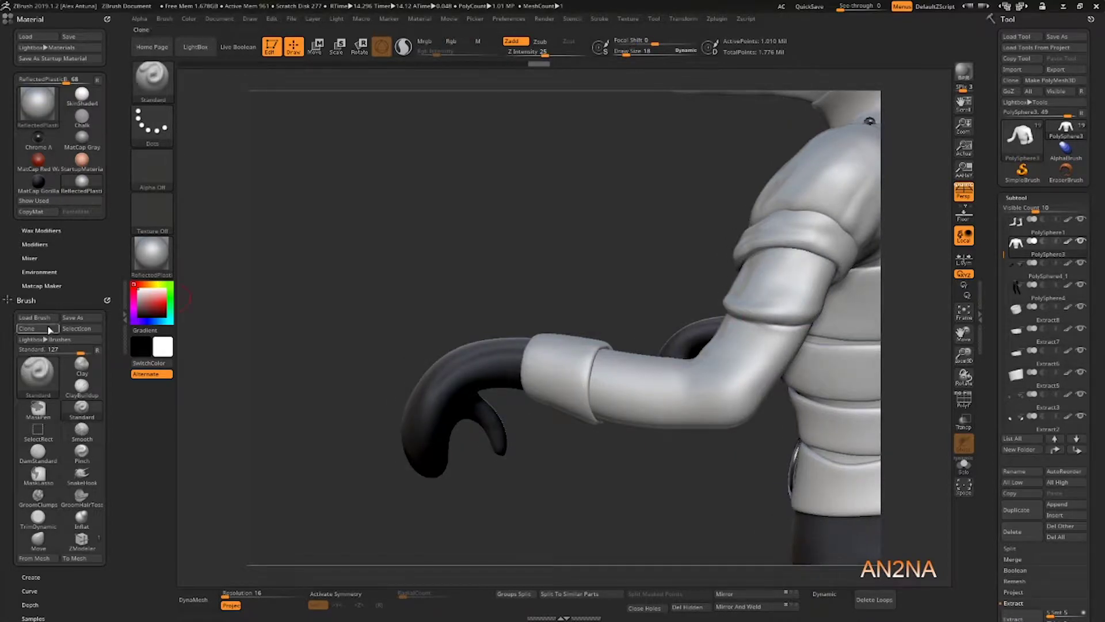
Step: Open the Standard brush's Depth settings and sculpt and smooth folds on the left sleeve just above the elbow
{"action": "left_click_drag", "start_coordinate": [25, 566], "coordinate": [25, 285]}
{"action": "left_click", "coordinate": [30, 322]}
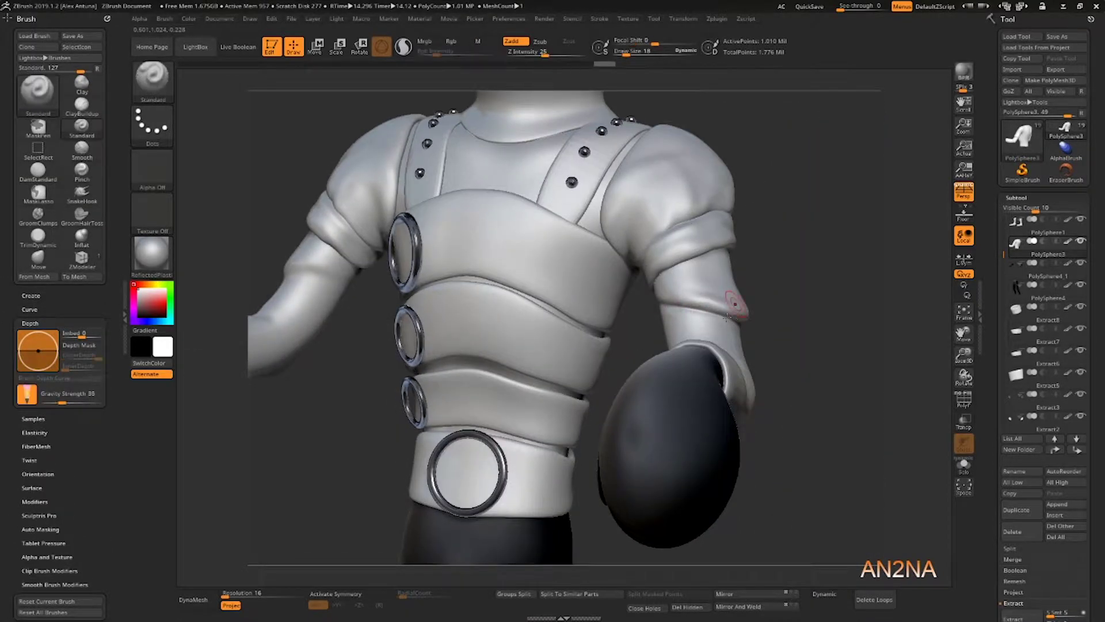
{"action": "left_click_drag", "start_coordinate": [818, 323], "coordinate": [702, 354], "text": "alt"}
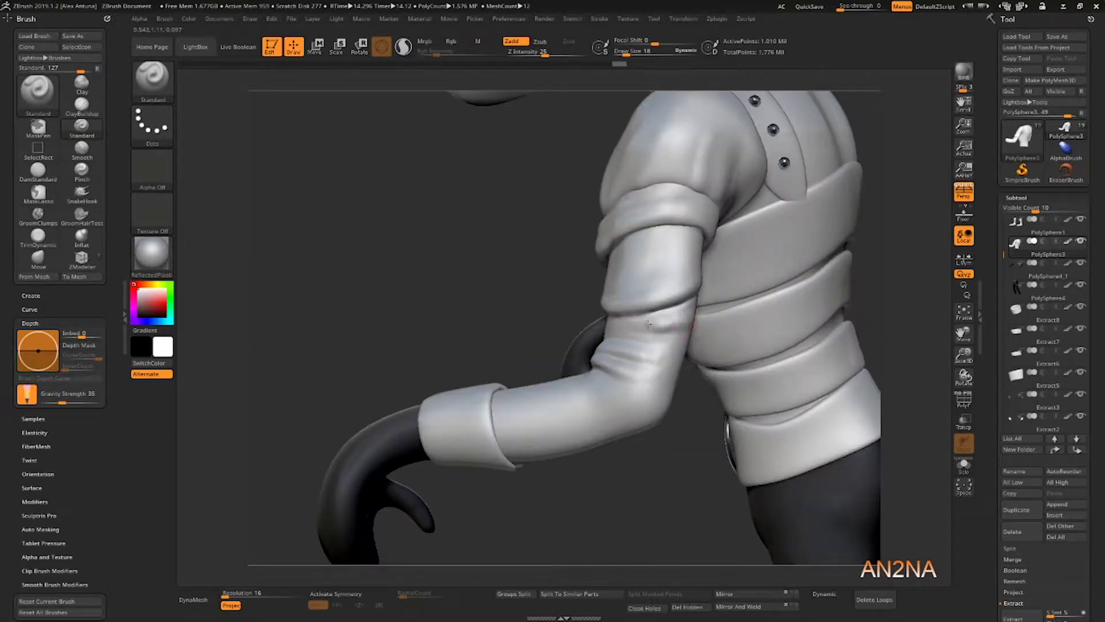
{"action": "left_click_drag", "start_coordinate": [622, 331], "coordinate": [665, 324], "text": "shift"}
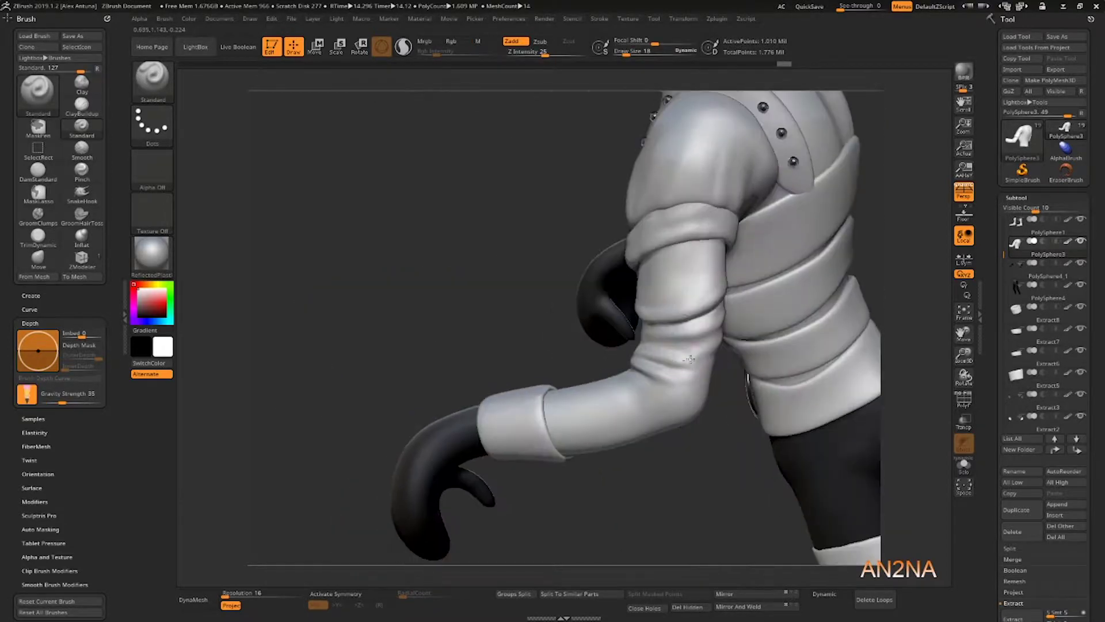
{"action": "left_click_drag", "start_coordinate": [690, 359], "coordinate": [675, 358], "text": "shift"}
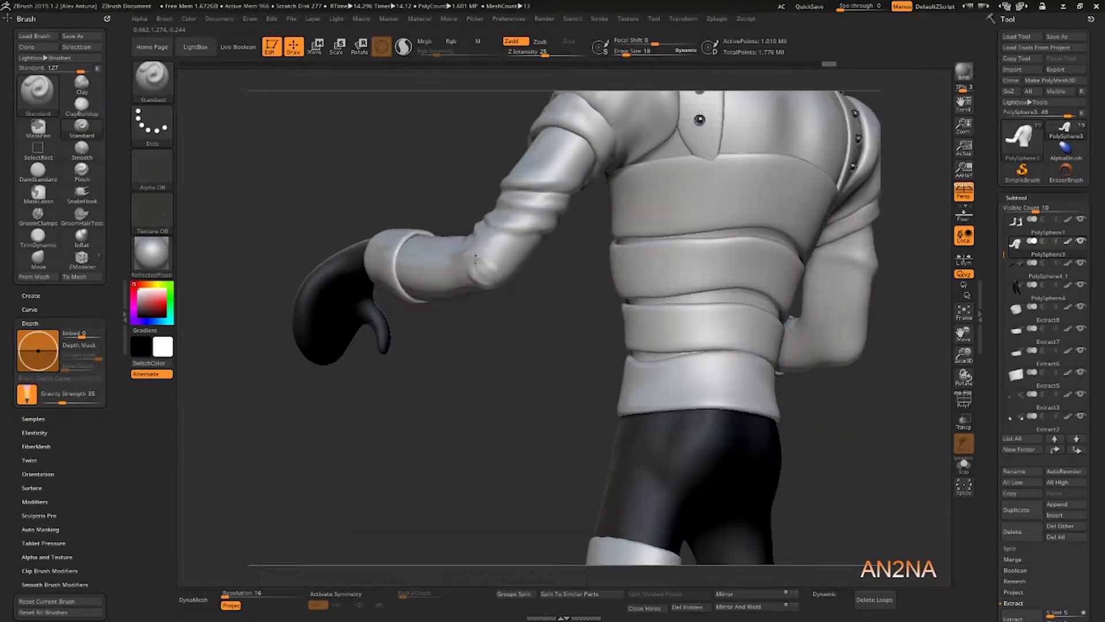
Step: Smooth the wrinkles around the left elbow, from its outer side to the inner bend of the sleeve
{"action": "left_click_drag", "start_coordinate": [487, 262], "coordinate": [507, 253], "text": "shift"}
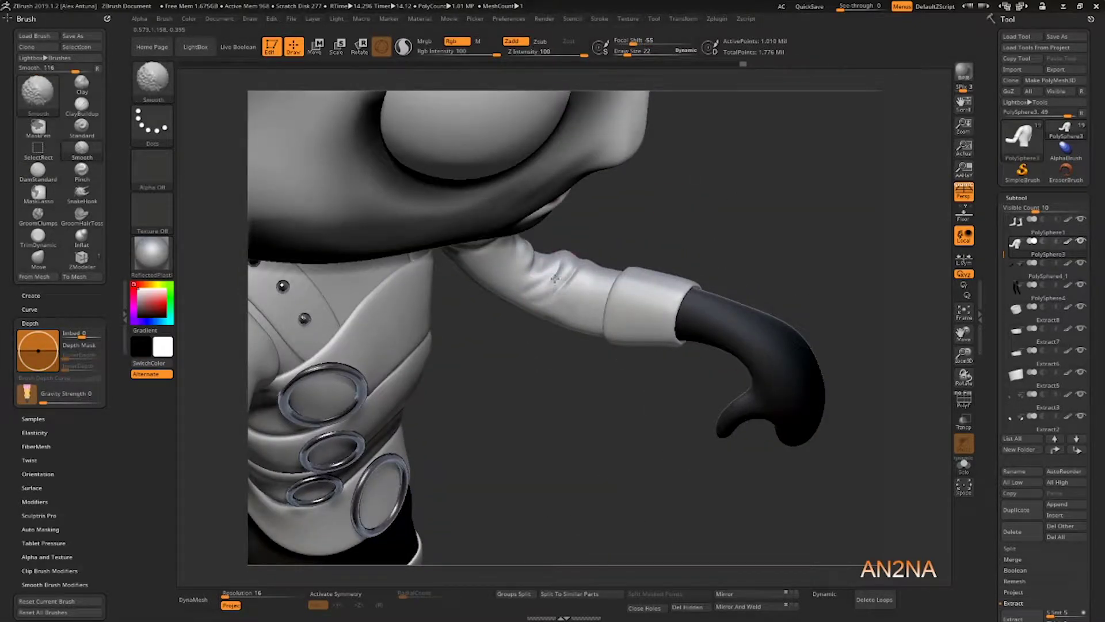
{"action": "left_click_drag", "start_coordinate": [539, 285], "coordinate": [584, 283], "text": "shift"}
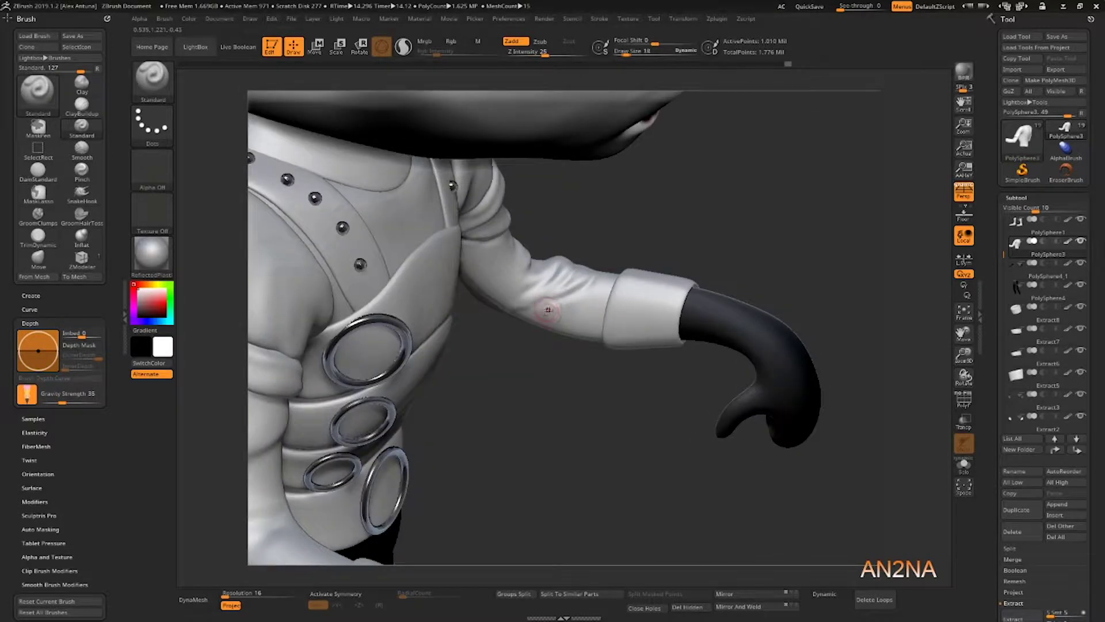
{"action": "left_click_drag", "start_coordinate": [535, 314], "coordinate": [530, 312], "text": "shift"}
{"action": "left_click_drag", "start_coordinate": [590, 279], "coordinate": [567, 288], "text": "shift"}
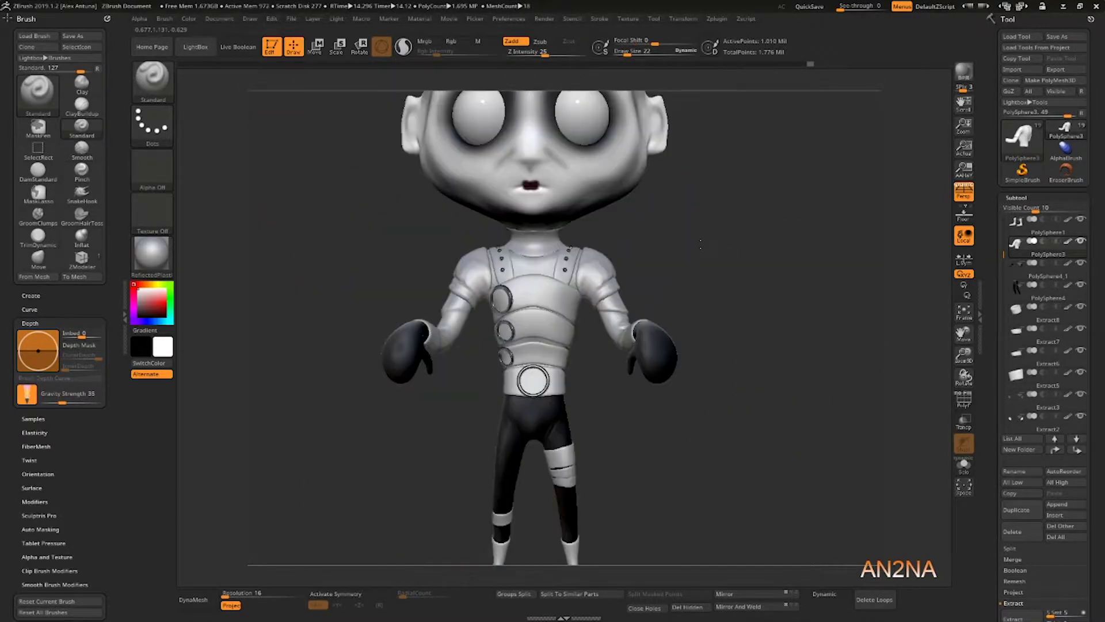
Step: Mirror the jacket, mirror it again at subdivision level 1, and set the freezing of its subdivision levels
{"action": "left_click_drag", "start_coordinate": [701, 244], "coordinate": [776, 265]}
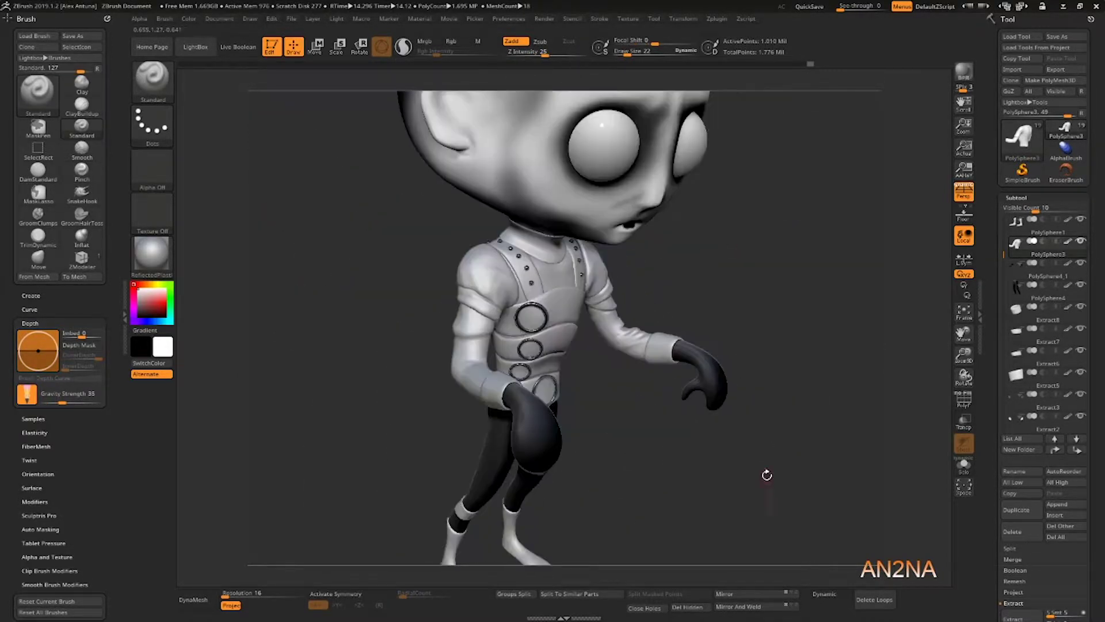
{"action": "left_click", "coordinate": [750, 596]}
{"action": "left_click_drag", "start_coordinate": [790, 314], "coordinate": [720, 273]}
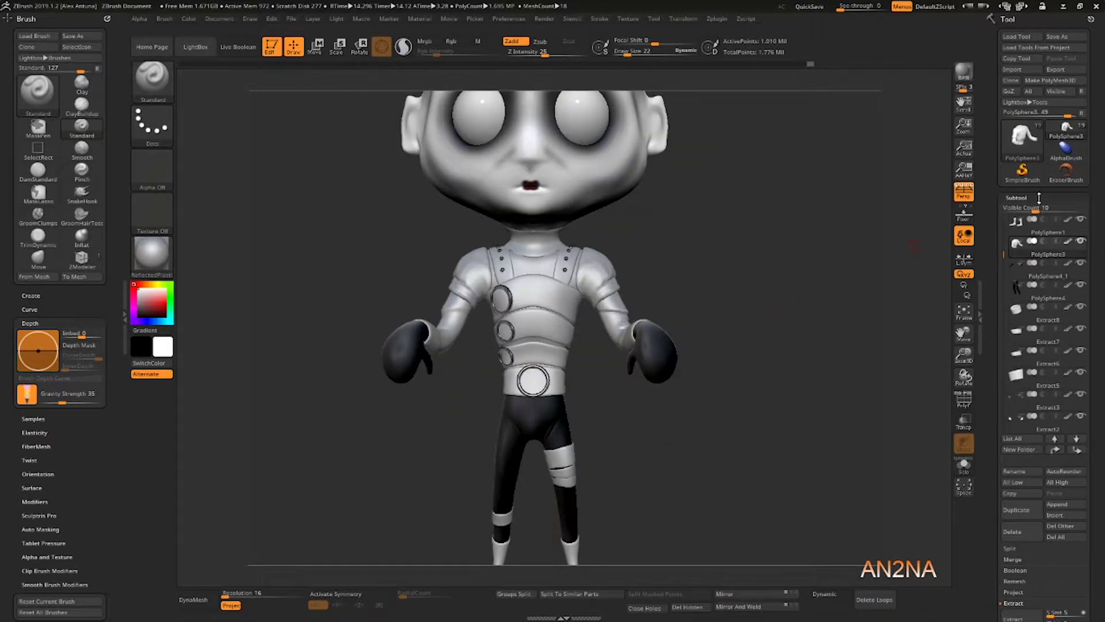
{"action": "left_click", "coordinate": [1039, 199]}
{"action": "left_click", "coordinate": [1035, 211]}
{"action": "left_click_drag", "start_coordinate": [1038, 235], "coordinate": [1007, 235]}
{"action": "left_click", "coordinate": [728, 595]}
{"action": "left_click_drag", "start_coordinate": [772, 258], "coordinate": [928, 287]}
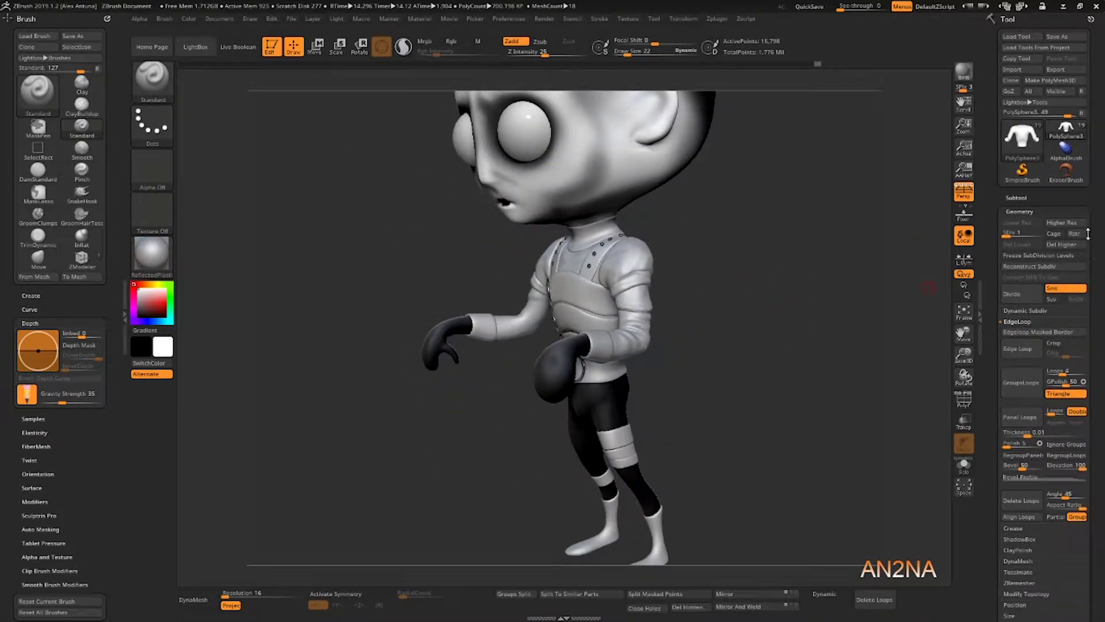
{"action": "left_click", "coordinate": [1032, 255]}
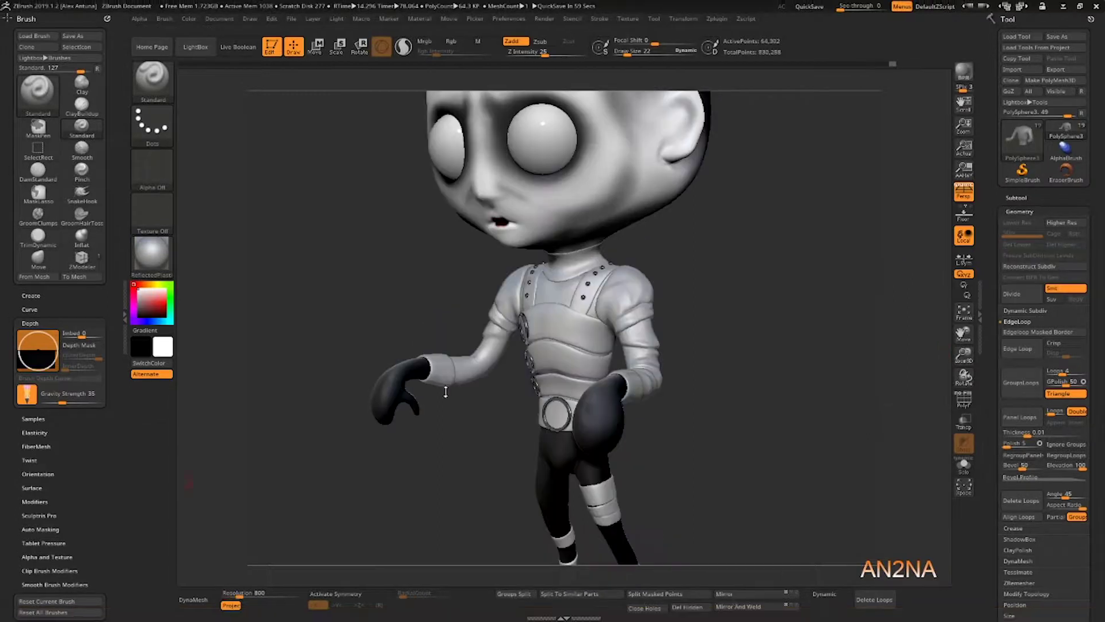
Step: Mirror and weld the jacket across the body so both arms share the sculpted folds
{"action": "left_click_drag", "start_coordinate": [768, 438], "coordinate": [782, 510], "text": "shift"}
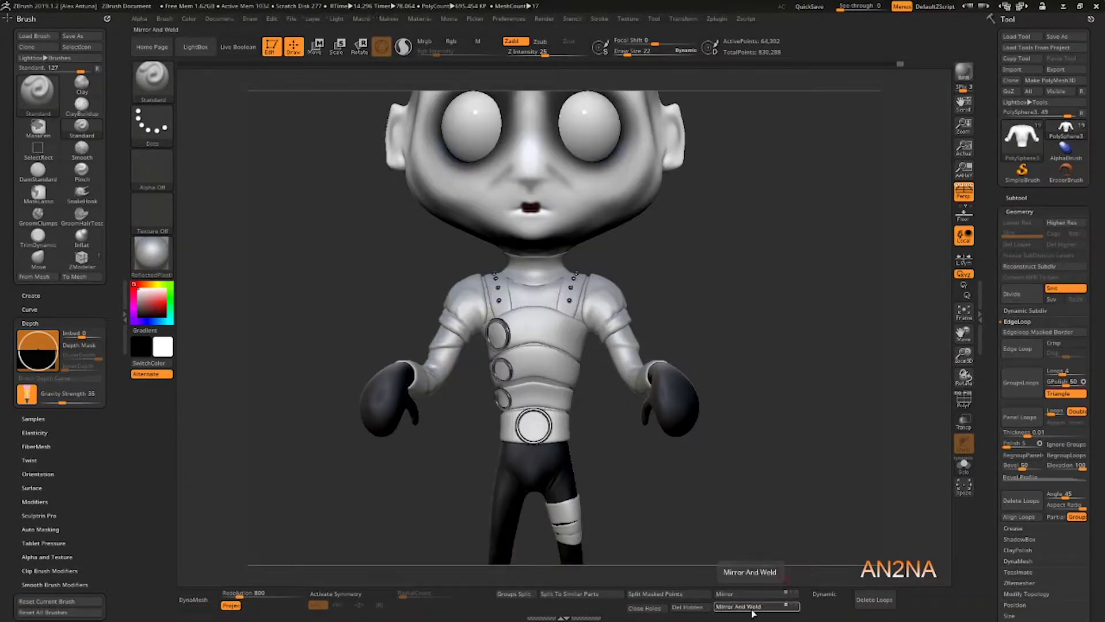
{"action": "left_click", "coordinate": [752, 609]}
{"action": "left_click_drag", "start_coordinate": [747, 336], "coordinate": [754, 391]}
Step: Make the torso belts active, show their wireframe, lower them to subdivision level 1 and choose the ZModeler brush
{"action": "left_click", "coordinate": [646, 333], "text": "alt"}
{"action": "left_click_drag", "start_coordinate": [846, 288], "coordinate": [846, 339], "text": "alt"}
{"action": "left_click", "coordinate": [964, 398]}
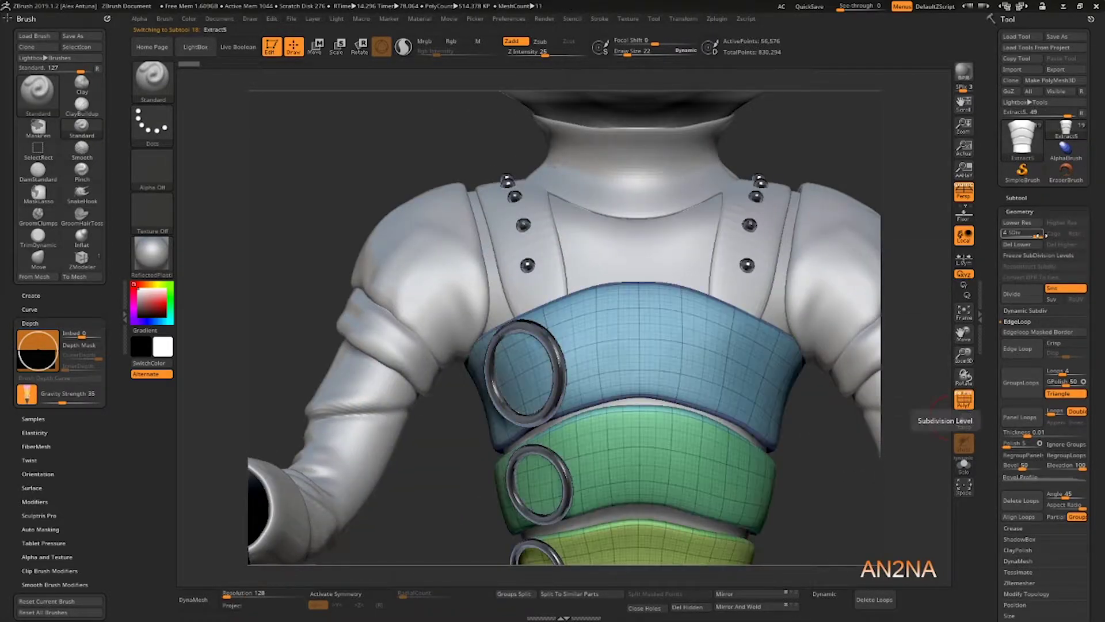
{"action": "key", "text": "shift+d"}
{"action": "key", "text": "shift+d"}
{"action": "key", "text": "b"}
{"action": "key", "text": "z"}
{"action": "key", "text": "m"}
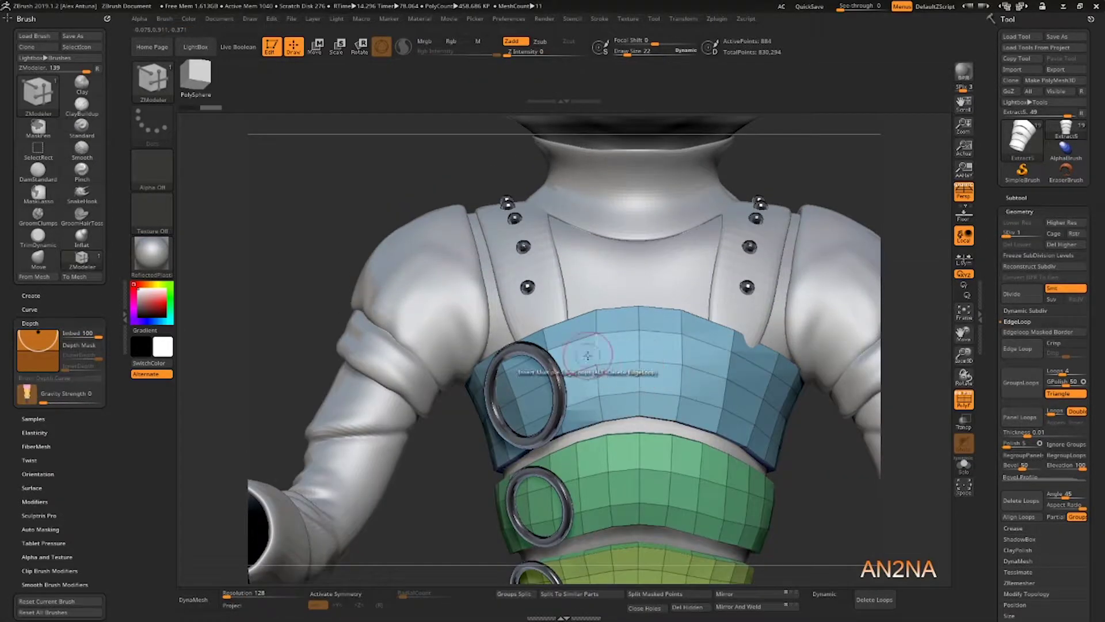
Step: Freeze the belts' subdivision levels and try raising a narrow vertical strip beside the ring on each of the top three belts
{"action": "left_click", "coordinate": [1044, 255]}
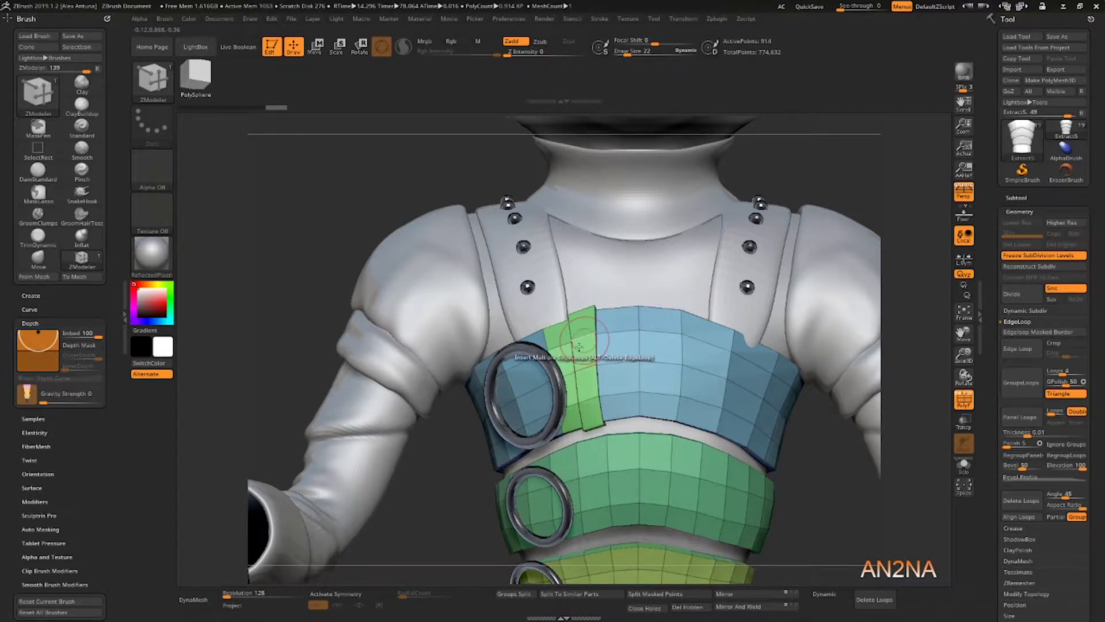
{"action": "mouse_move", "coordinate": [579, 346]}
{"action": "right_mouse_down"}
{"action": "mouse_move", "coordinate": [614, 352]}
{"action": "mouse_move", "coordinate": [581, 349]}
{"action": "right_mouse_up"}
{"action": "right_click_drag", "start_coordinate": [615, 449], "coordinate": [571, 386], "text": "alt"}
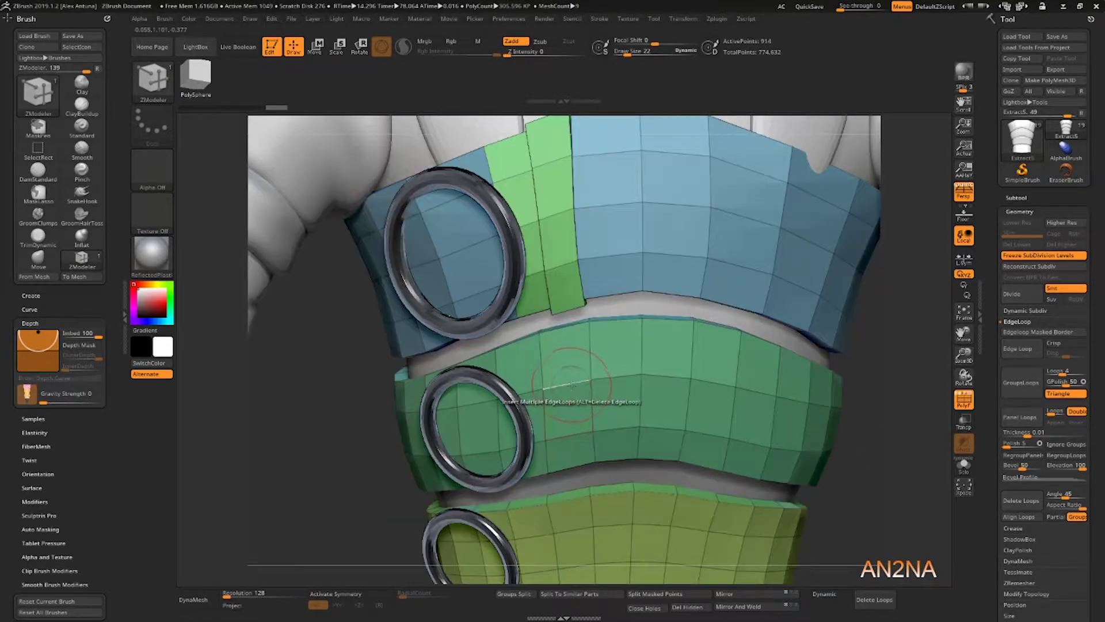
{"action": "left_click_drag", "start_coordinate": [583, 394], "coordinate": [599, 421]}
{"action": "right_click_drag", "start_coordinate": [538, 509], "coordinate": [561, 368], "text": "alt"}
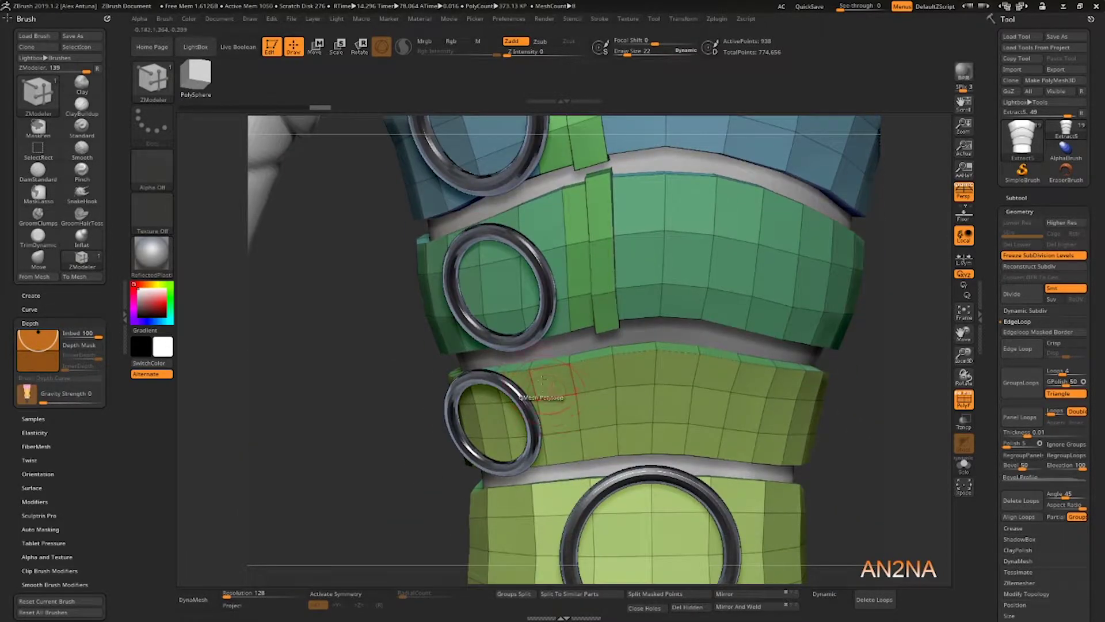
{"action": "left_click", "coordinate": [558, 398]}
{"action": "left_click_drag", "start_coordinate": [567, 412], "coordinate": [578, 432]}
{"action": "right_click_drag", "start_coordinate": [599, 423], "coordinate": [608, 420]}
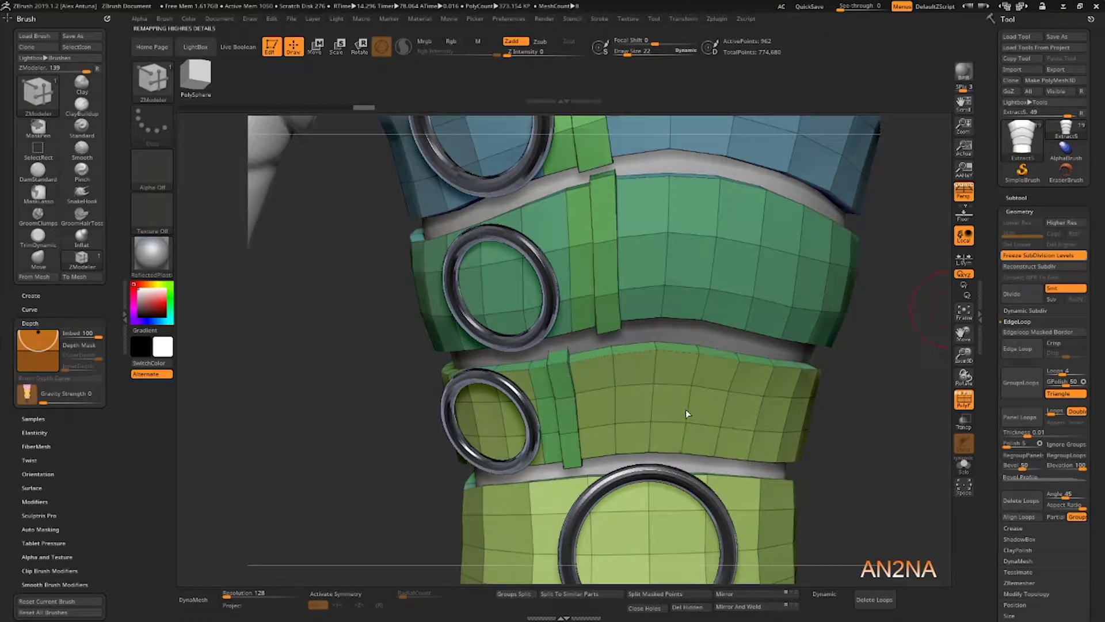
Step: Unfreeze the belts' subdivision levels to restore the detail, hide the wireframe and examine the raised strips up close
{"action": "left_click_drag", "start_coordinate": [364, 348], "coordinate": [382, 365], "text": "ctrl"}
{"action": "right_click_drag", "start_coordinate": [383, 365], "coordinate": [403, 314], "text": "ctrl"}
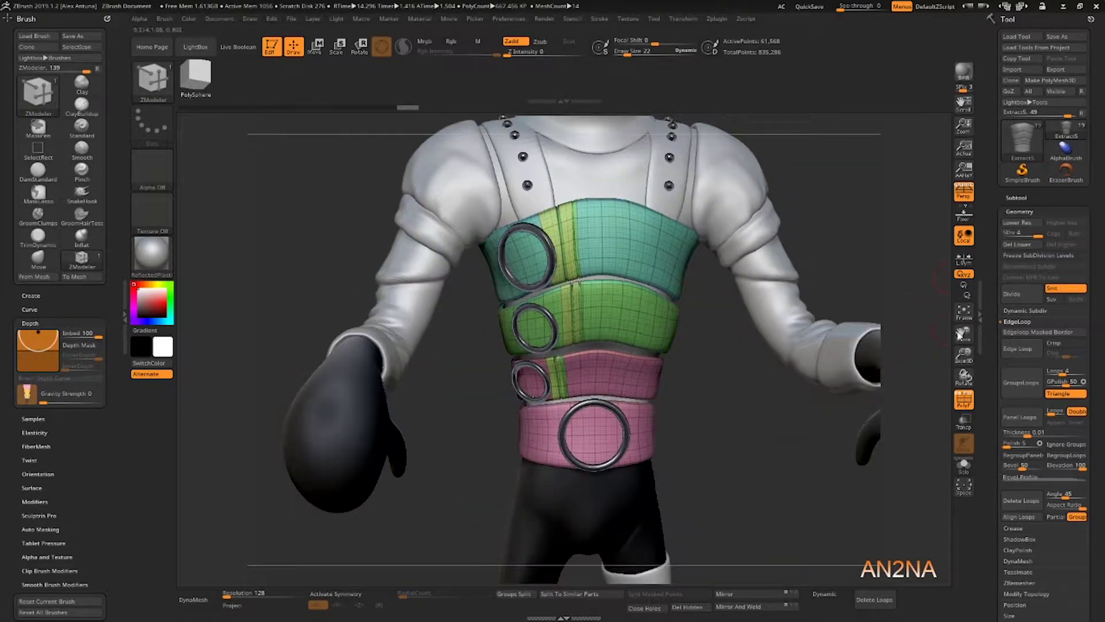
{"action": "left_click", "coordinate": [964, 398]}
{"action": "mouse_move", "coordinate": [693, 395]}
{"action": "right_mouse_down"}
{"action": "mouse_move", "coordinate": [720, 394]}
{"action": "mouse_move", "coordinate": [731, 461]}
{"action": "right_mouse_up"}
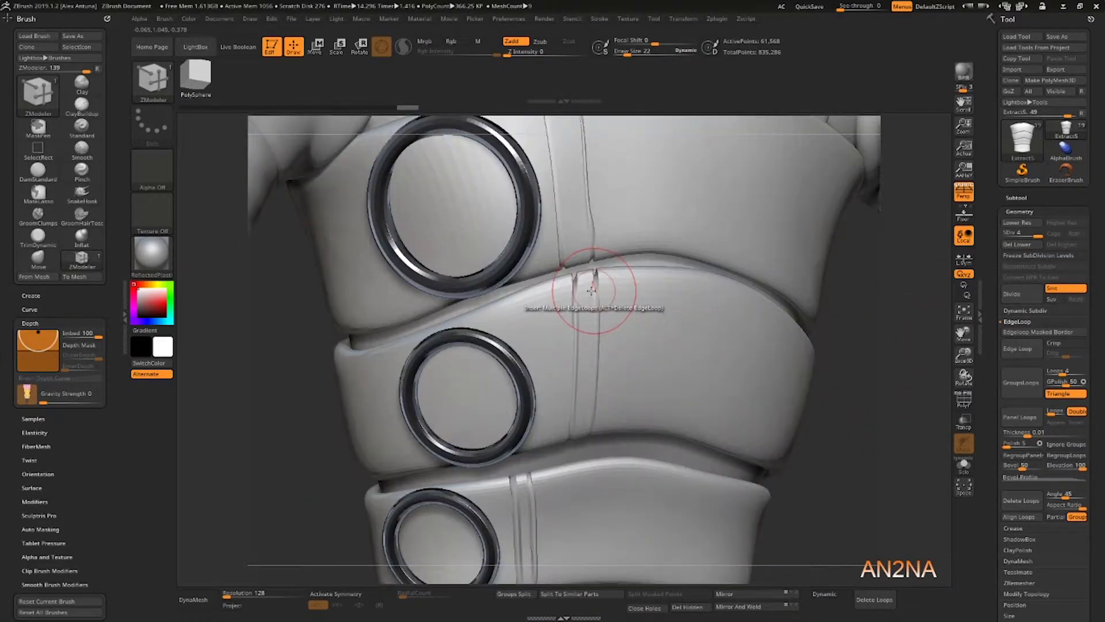
{"action": "right_click_drag", "start_coordinate": [592, 290], "coordinate": [558, 288]}
Step: Roll the belts back in the undo history to the frozen low-resolution mesh and try to reconstruct a lower subdivision level
{"action": "left_click_drag", "start_coordinate": [1037, 234], "coordinate": [1006, 234]}
{"action": "right_click_drag", "start_coordinate": [857, 288], "coordinate": [898, 333]}
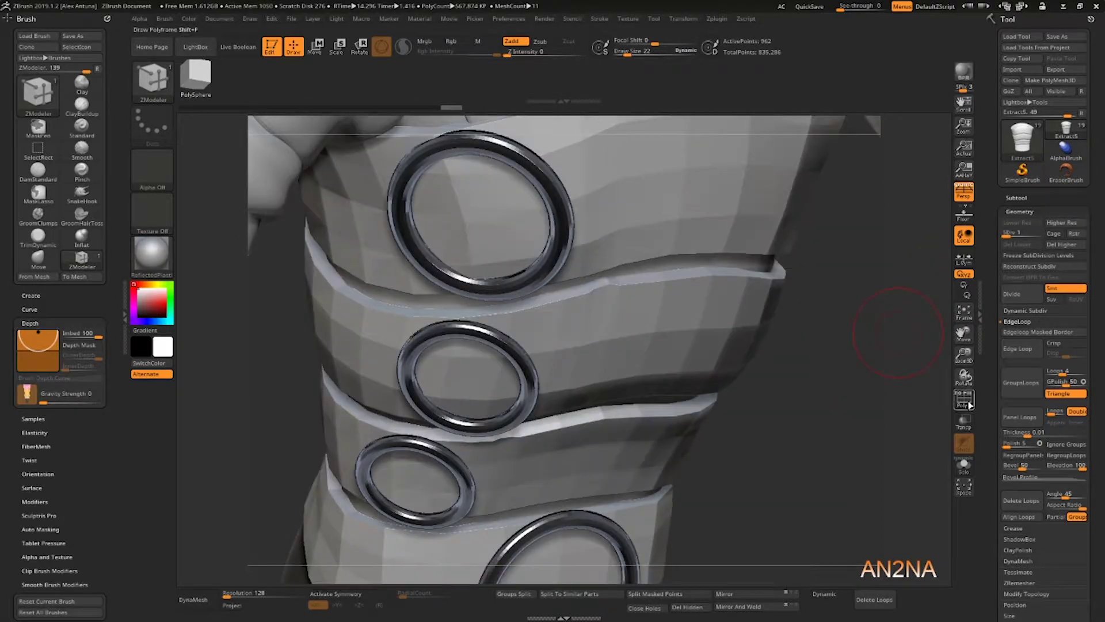
{"action": "left_click", "coordinate": [966, 402]}
{"action": "left_click_drag", "start_coordinate": [452, 107], "coordinate": [364, 121]}
{"action": "left_click", "coordinate": [1061, 267]}
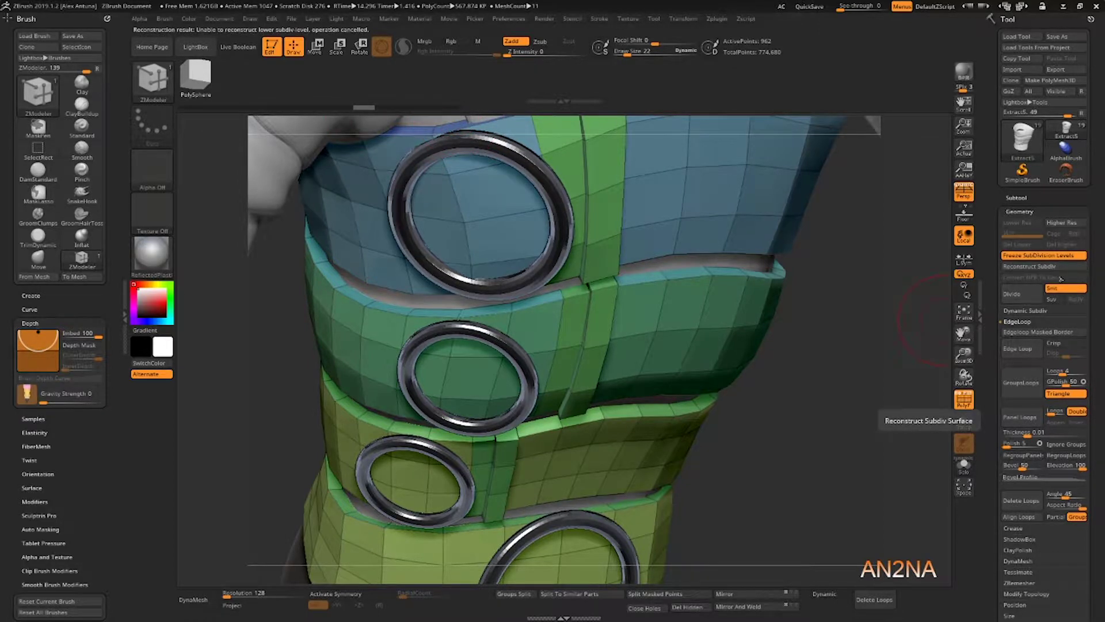
Step: Set ZModeler's edge action to insert single edge loops and try adding supporting loops along the raised strips on the belts
{"action": "key", "text": "ctrl+d"}
{"action": "left_click_drag", "start_coordinate": [827, 394], "coordinate": [800, 518]}
{"action": "key", "text": "shift+d"}
{"action": "key", "text": "space"}
{"action": "left_click", "coordinate": [535, 380]}
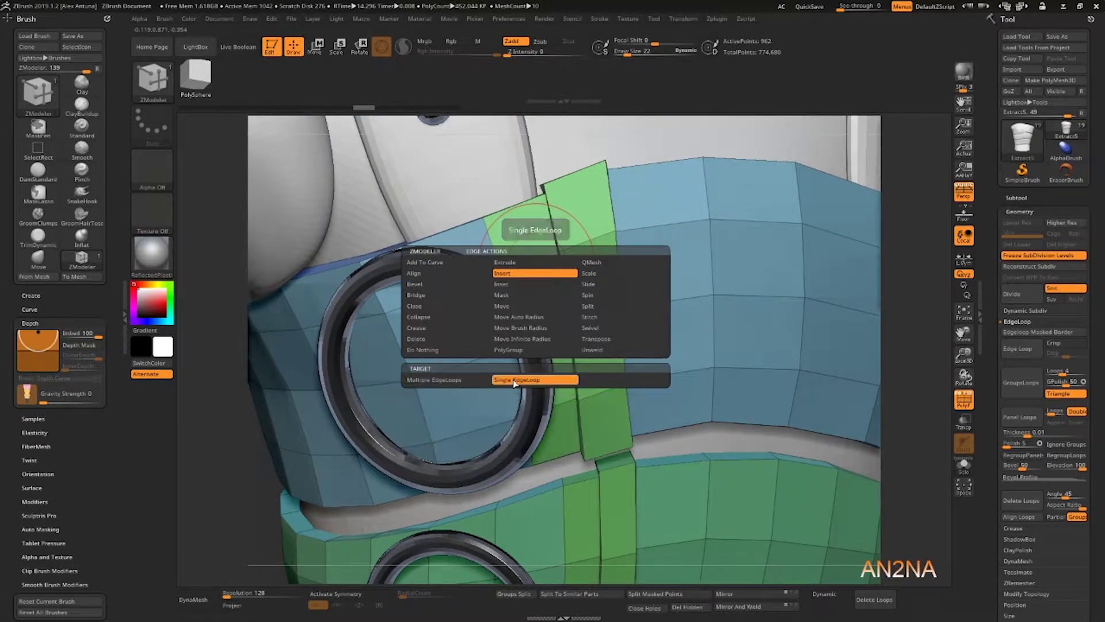
{"action": "left_click", "coordinate": [635, 249]}
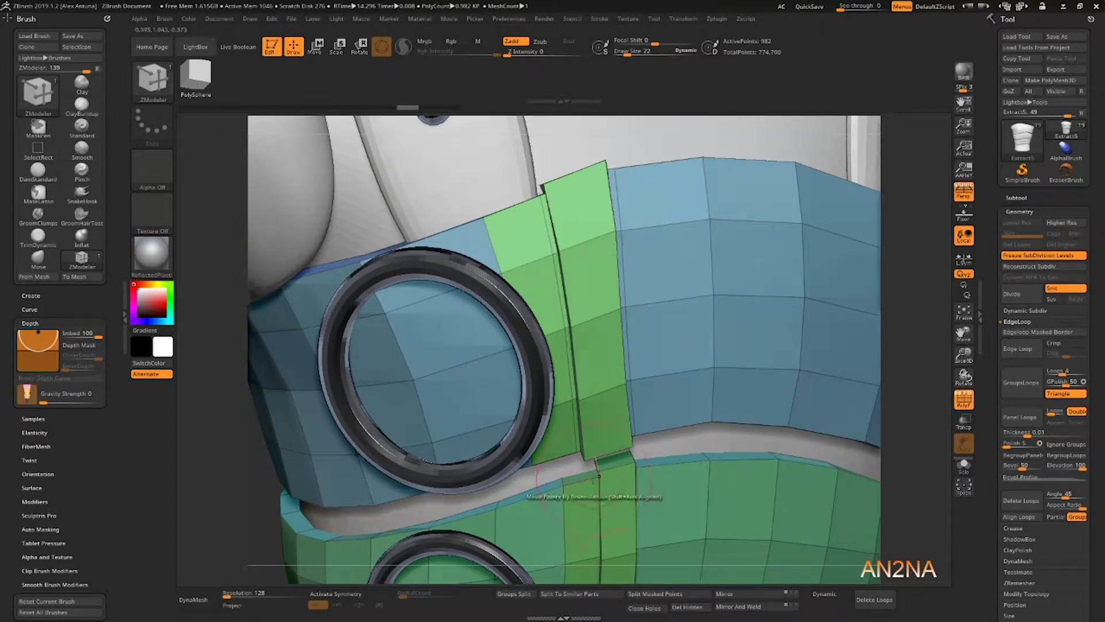
{"action": "left_click_drag", "start_coordinate": [587, 477], "coordinate": [640, 463]}
{"action": "left_click_drag", "start_coordinate": [907, 435], "coordinate": [839, 145], "text": "alt"}
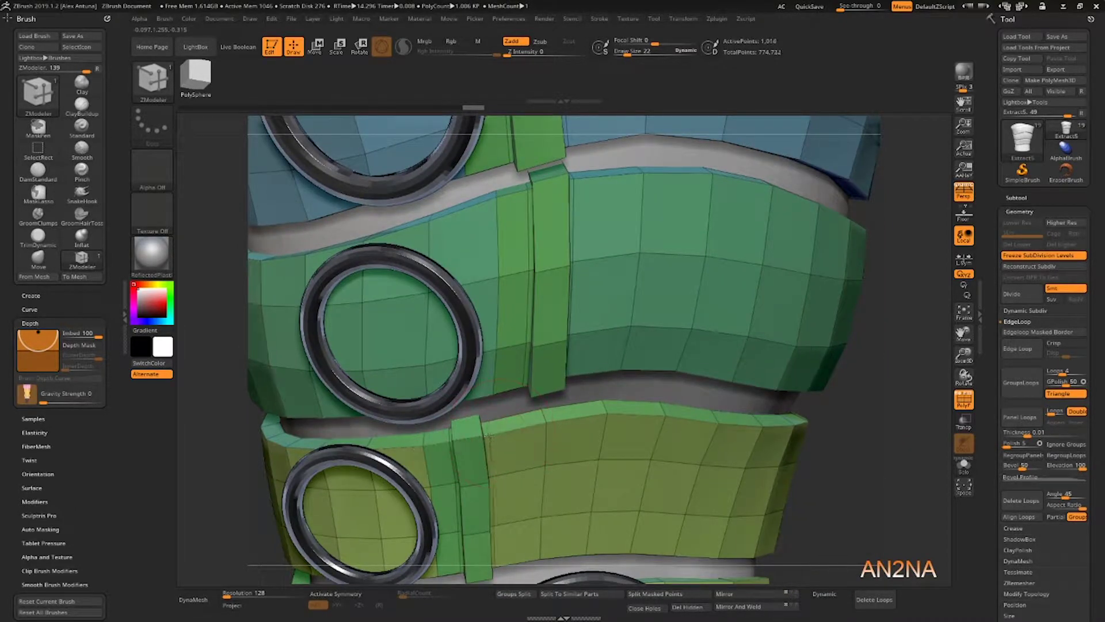
Step: Try subdividing the belts with the supporting loops, and rewind the undo history to before the strips were raised
{"action": "key", "text": "ctrl+d"}
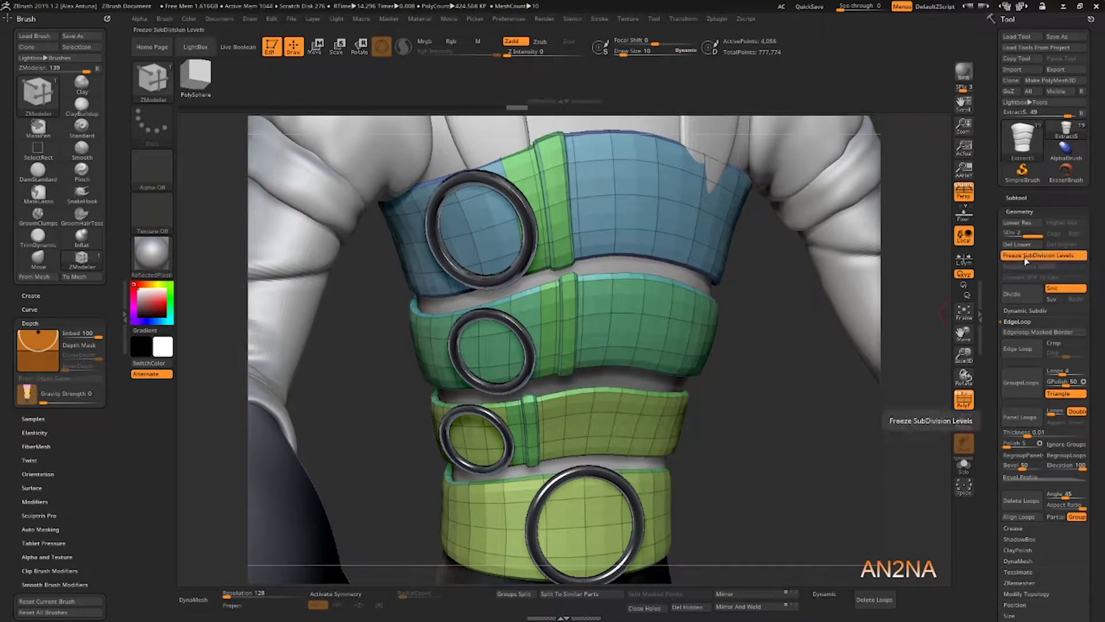
{"action": "key", "text": "shift+d"}
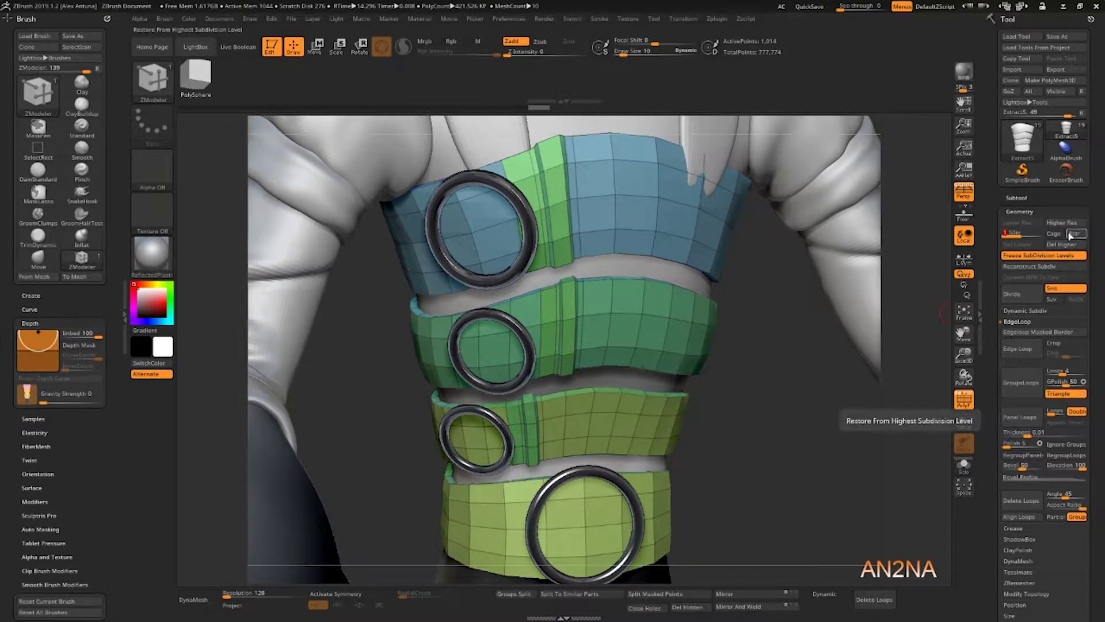
{"action": "left_click", "coordinate": [1027, 257]}
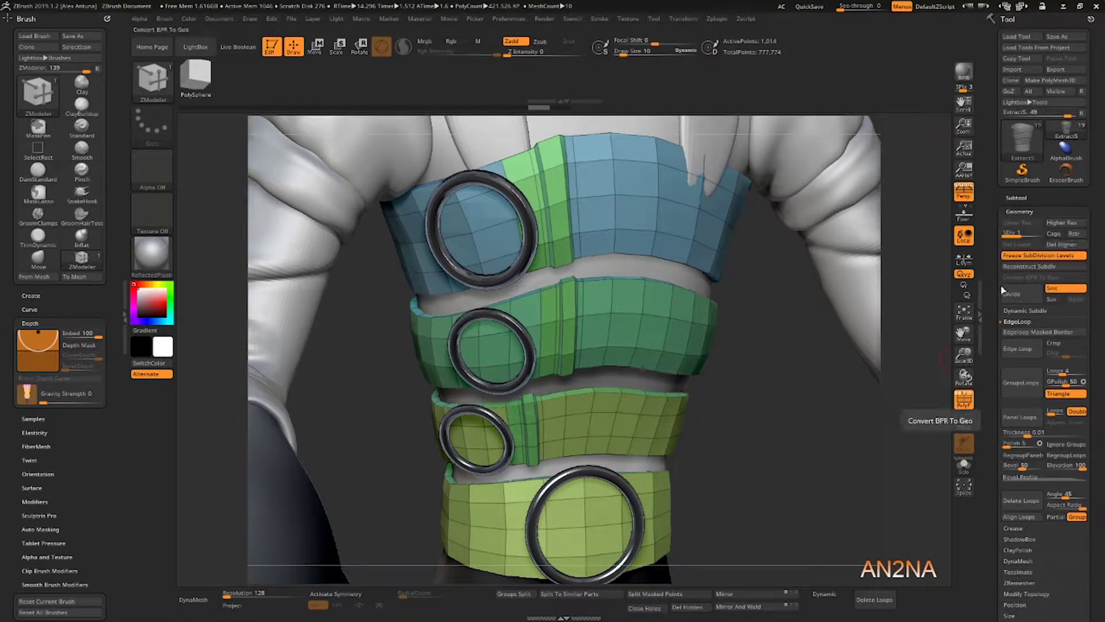
{"action": "left_click_drag", "start_coordinate": [991, 323], "coordinate": [991, 238]}
{"action": "key", "text": "ctrl+z"}
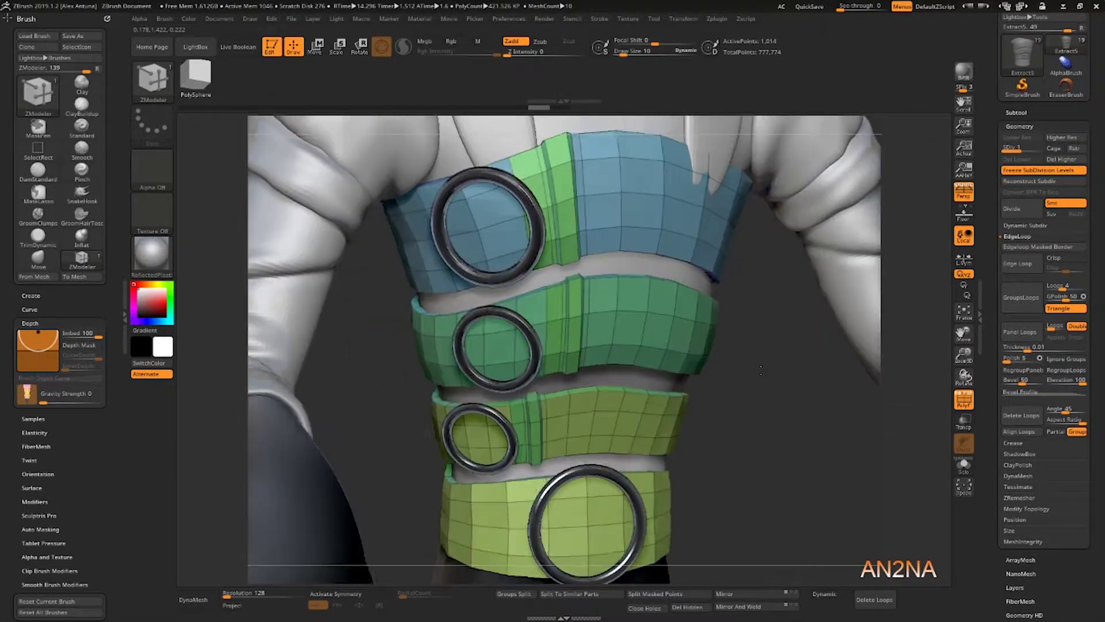
{"action": "key", "text": "ctrl+shift+z"}
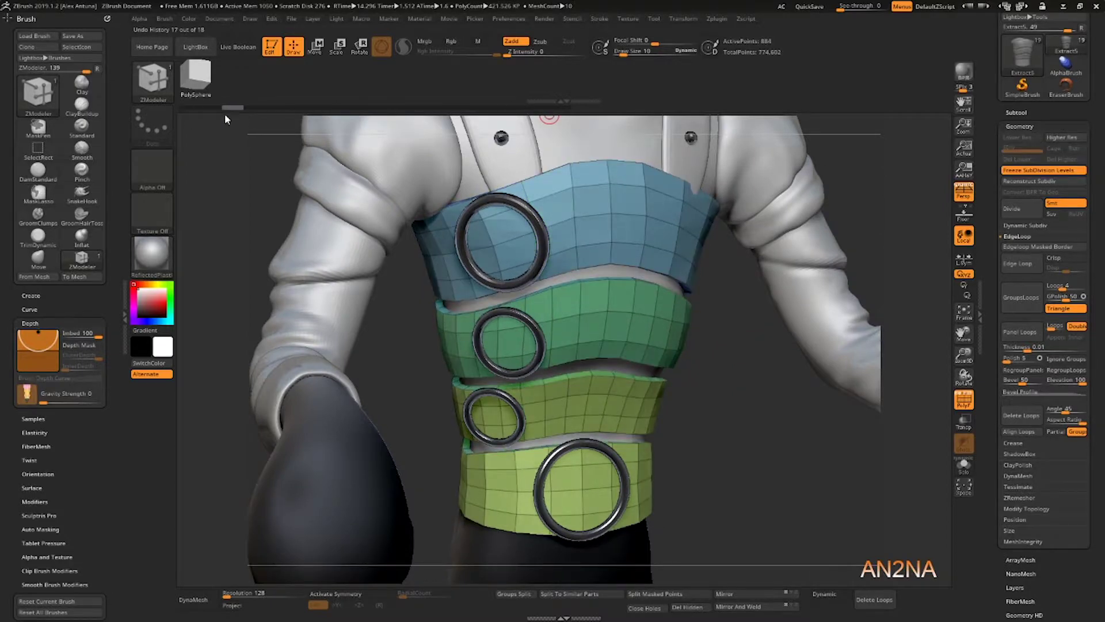
{"action": "left_click", "coordinate": [203, 107]}
Step: Delete the belts' subdivision levels above 1 and raise a narrow vertical strip beside the ring on each of the top three belts
{"action": "left_click_drag", "start_coordinate": [1032, 150], "coordinate": [1005, 150]}
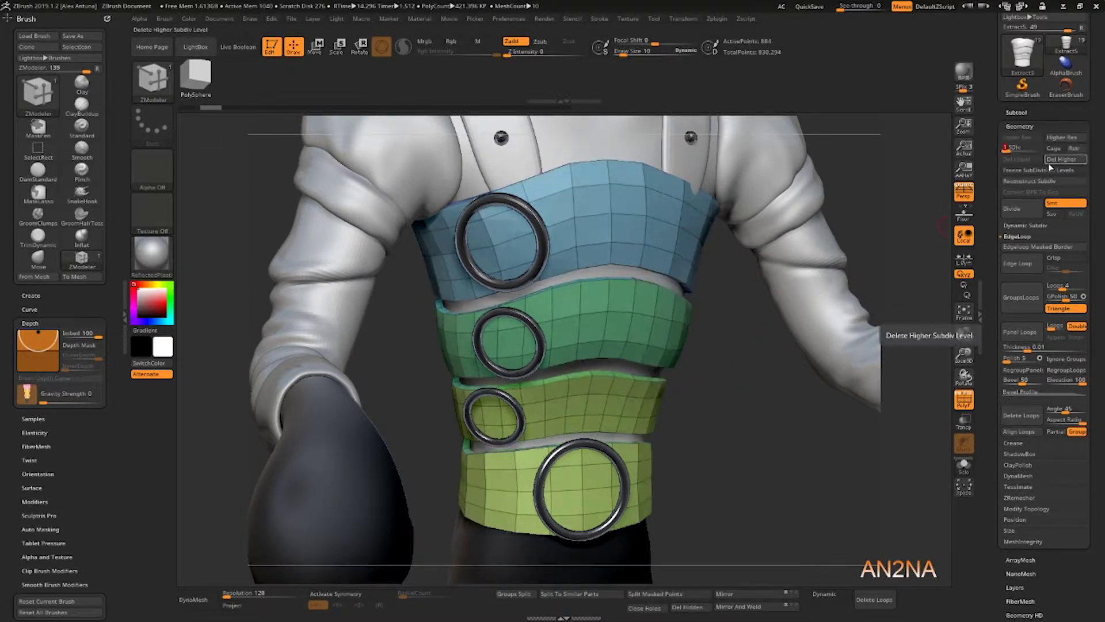
{"action": "left_click", "coordinate": [1051, 160]}
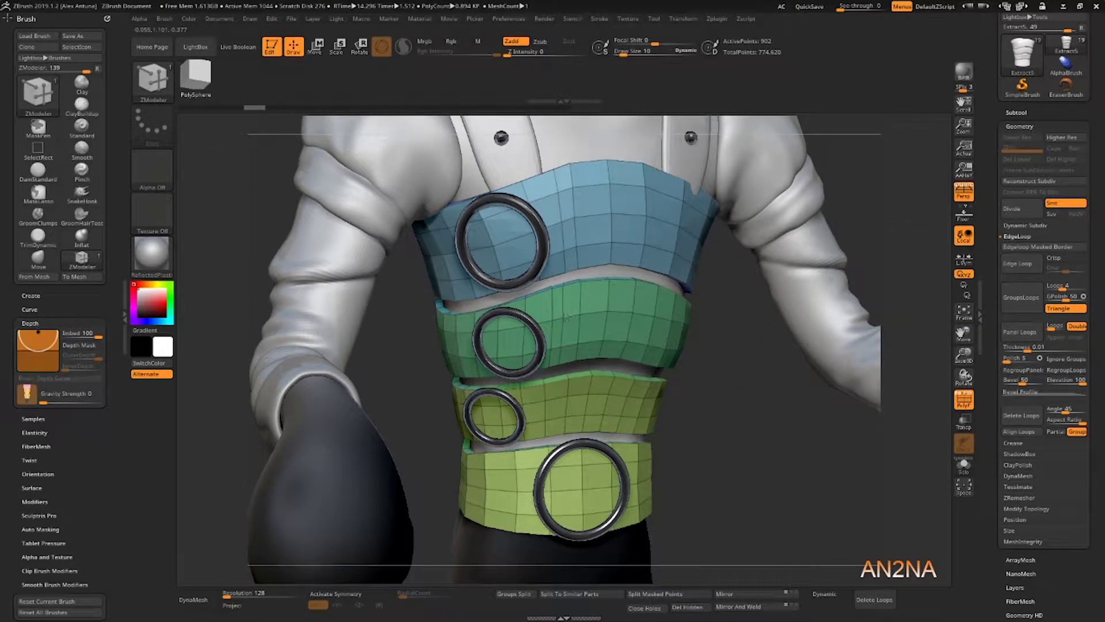
{"action": "left_click", "coordinate": [537, 406]}
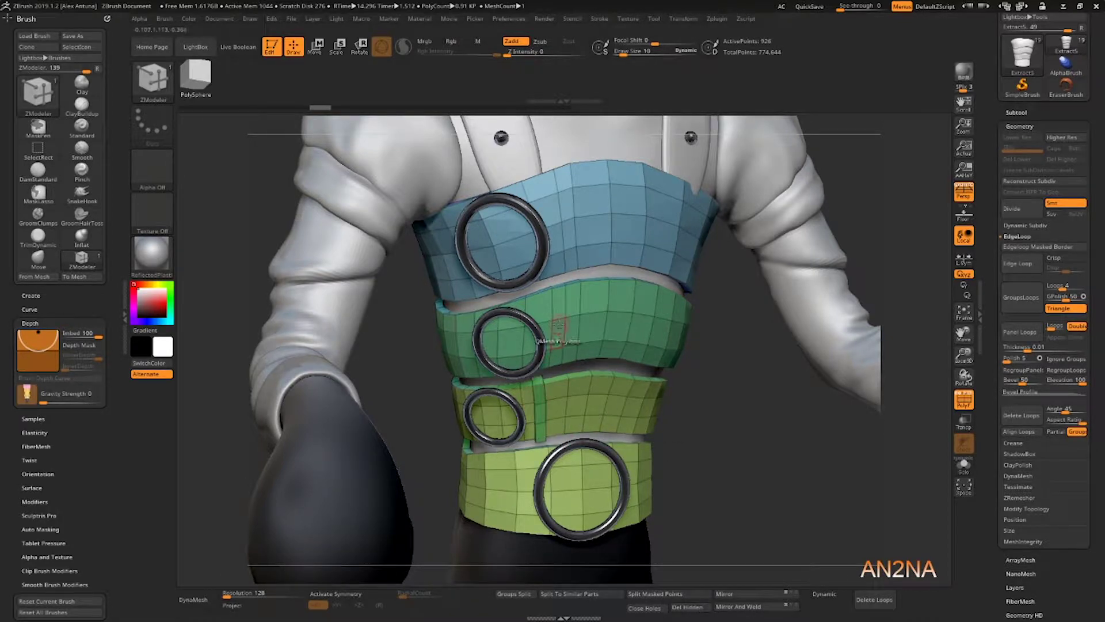
{"action": "left_click", "coordinate": [567, 233]}
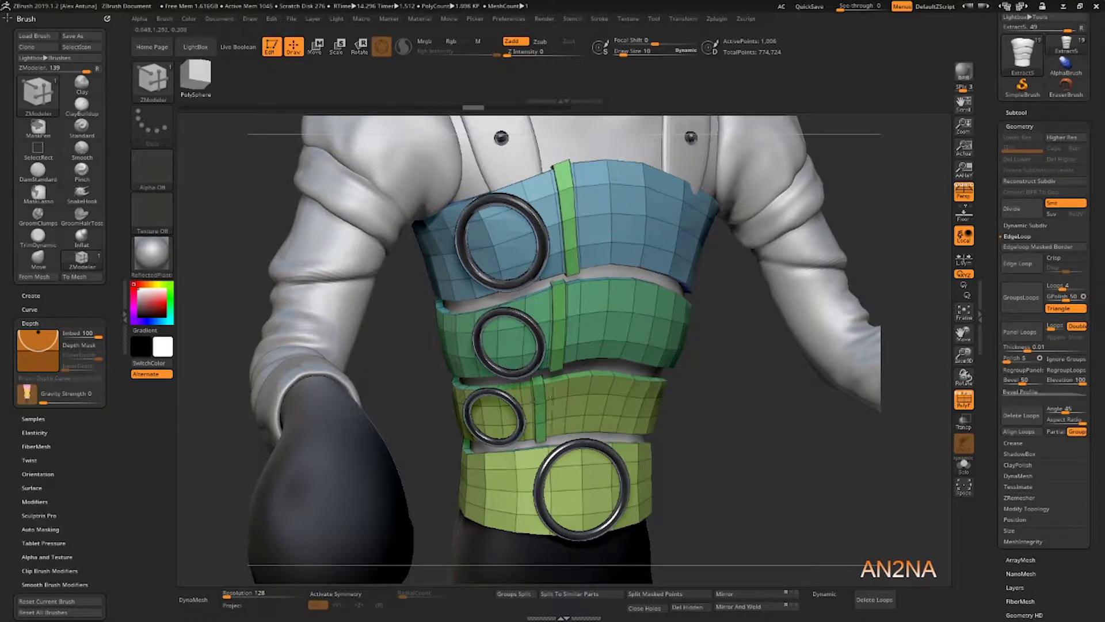
Step: Subdivide the belts up to level 4 and hide their wireframe
{"action": "left_click", "coordinate": [1027, 213]}
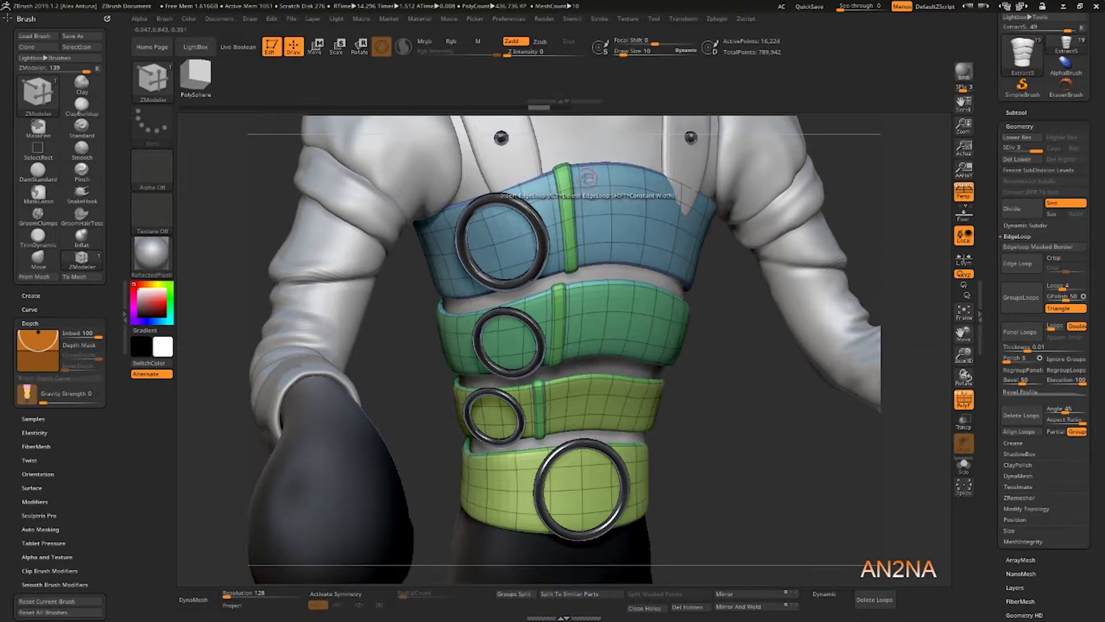
{"action": "left_click_drag", "start_coordinate": [818, 190], "coordinate": [594, 201]}
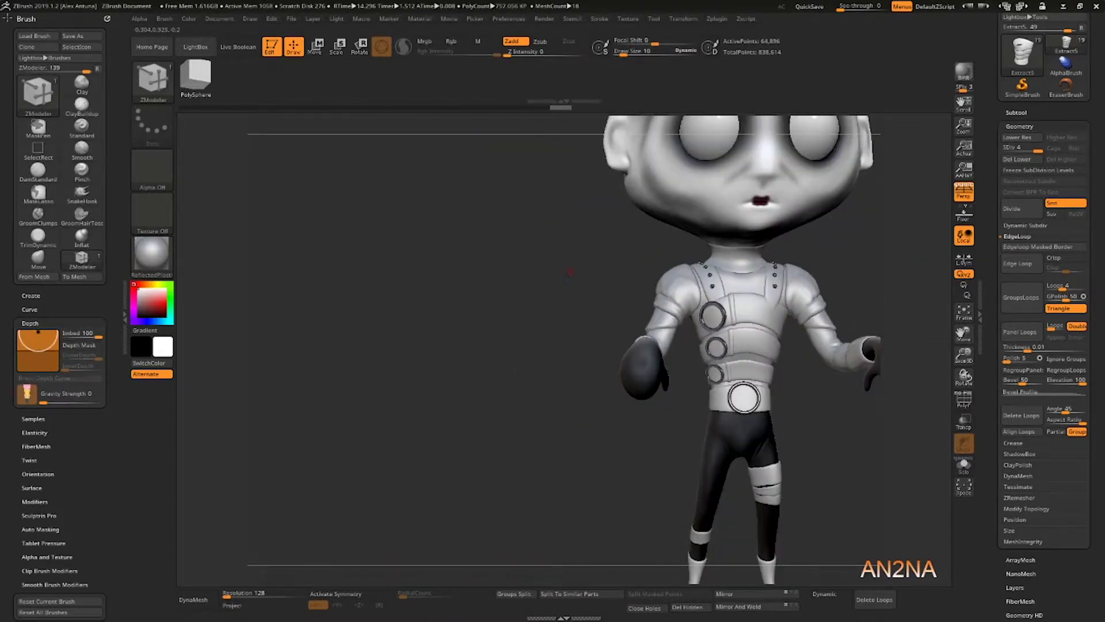
Step: Switch the current material to the dark MatCap Gorilla
{"action": "left_click_drag", "start_coordinate": [437, 299], "coordinate": [341, 291]}
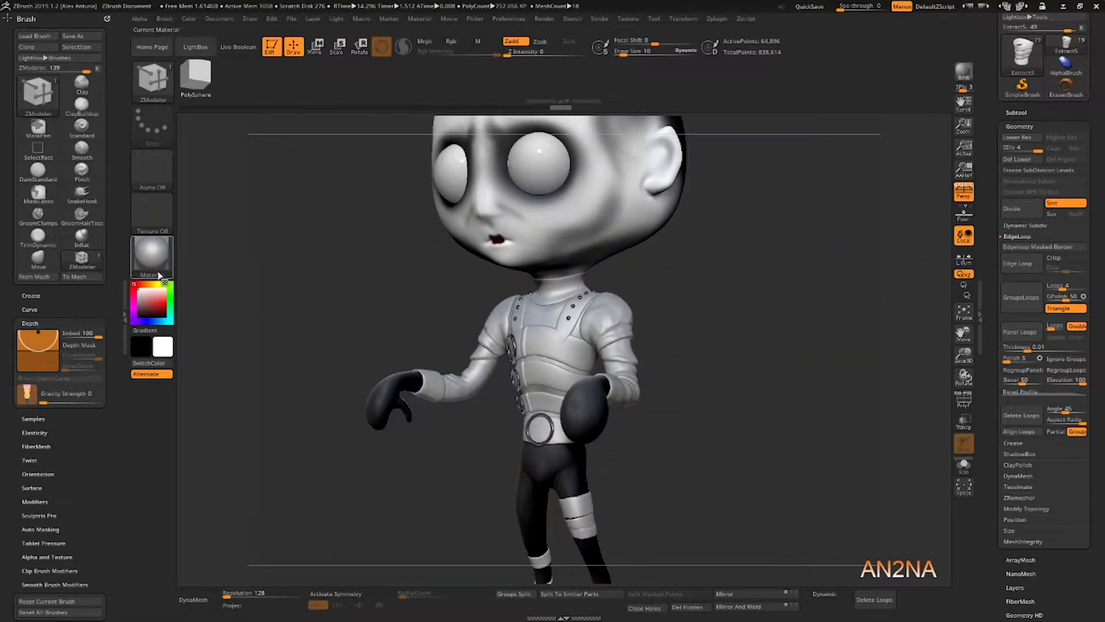
{"action": "left_click", "coordinate": [151, 254]}
{"action": "left_click_drag", "start_coordinate": [777, 345], "coordinate": [662, 345]}
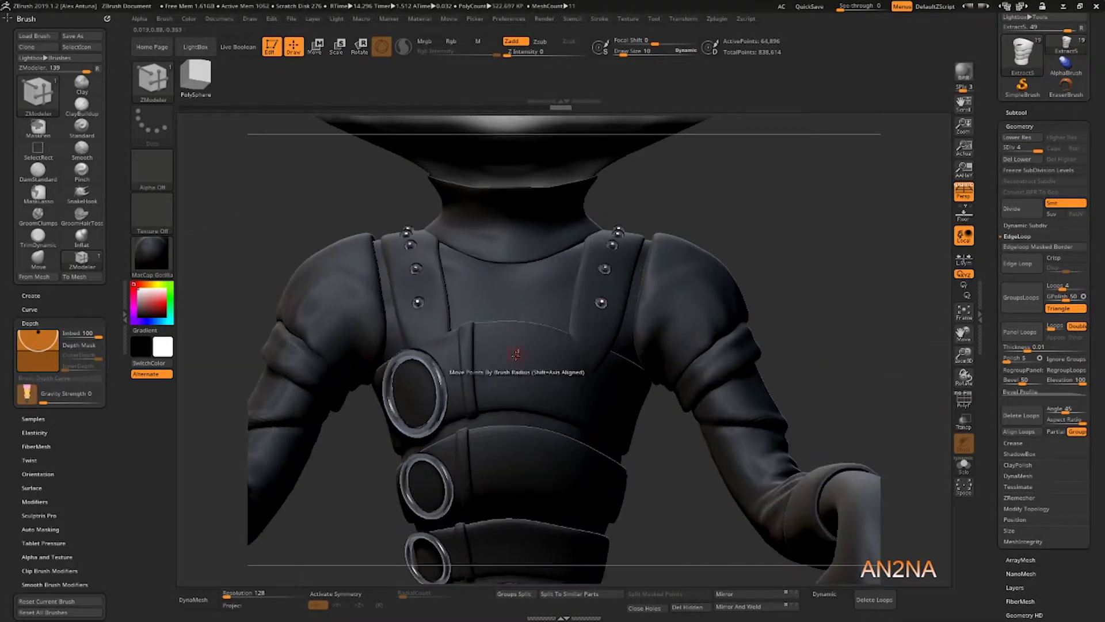
Step: Choose the IMM Primitives brush with the PolySphere mesh for work on the top belt
{"action": "key", "text": "b"}
{"action": "left_click", "coordinate": [251, 479]}
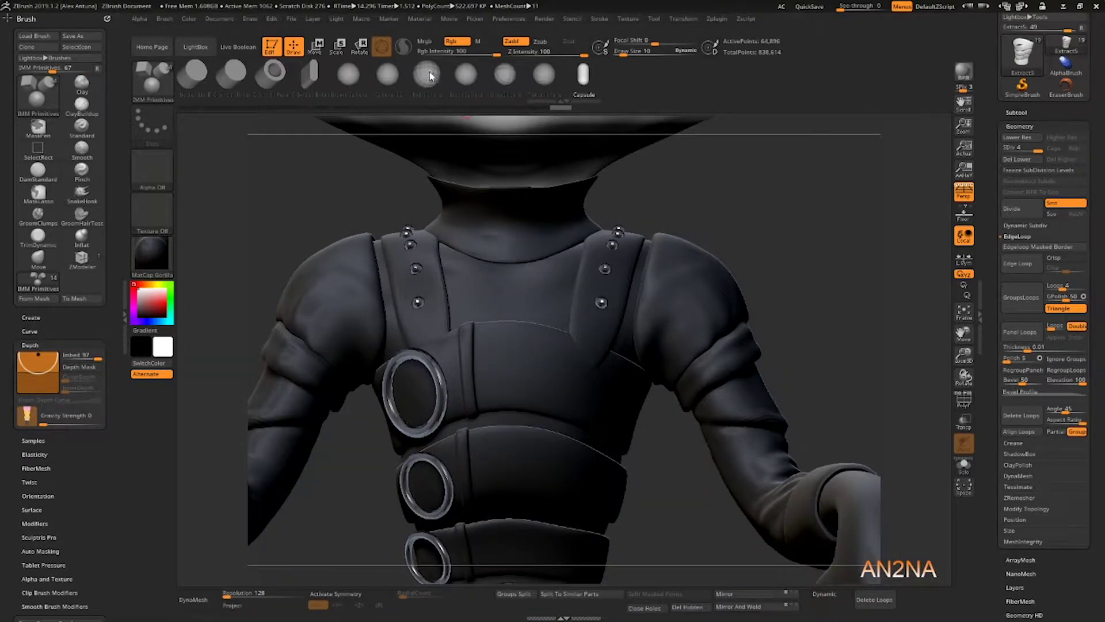
{"action": "left_click", "coordinate": [429, 74]}
{"action": "left_click", "coordinate": [507, 369]}
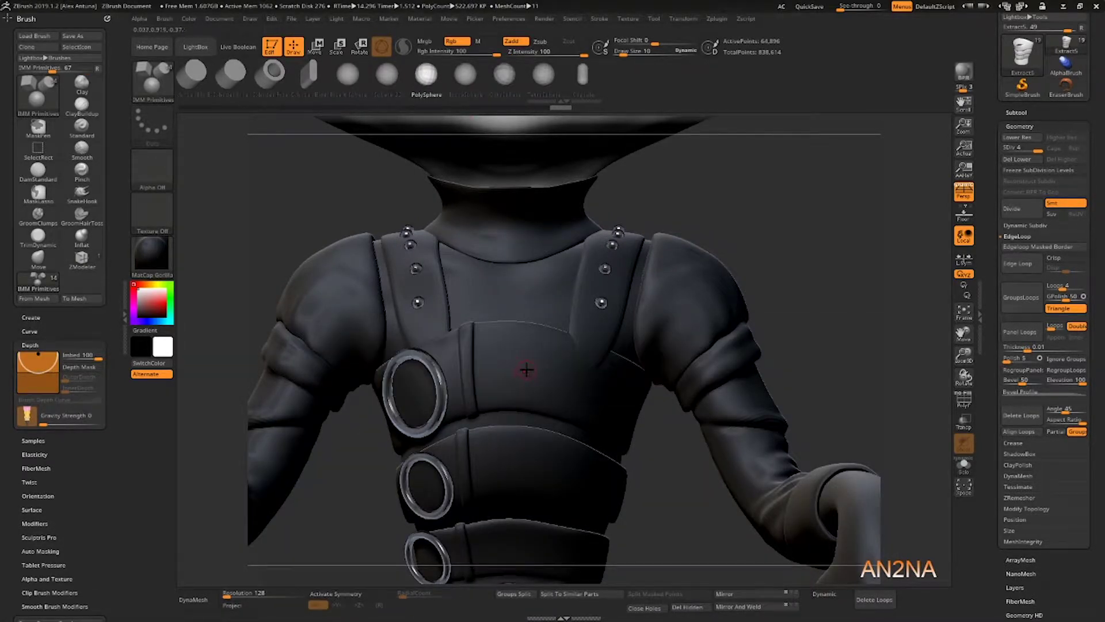
Step: Make the shoulder-strap rivets the active subtool and locate their entry in the subtool list
{"action": "left_click", "coordinate": [601, 303], "text": "alt"}
{"action": "left_click_drag", "start_coordinate": [604, 269], "coordinate": [621, 253]}
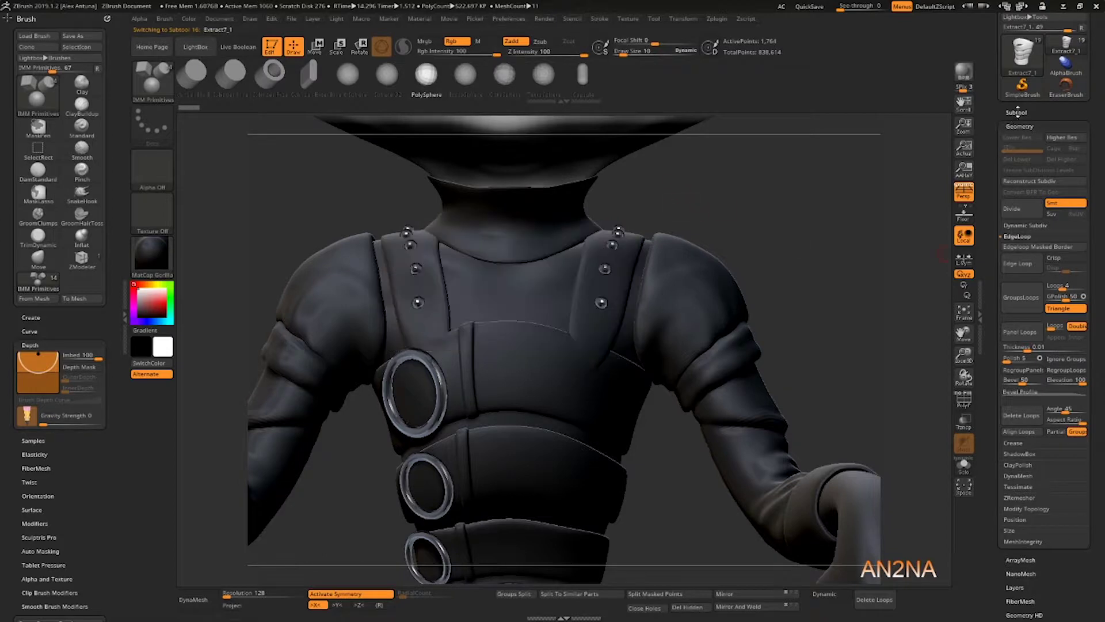
{"action": "left_click", "coordinate": [1017, 113]}
{"action": "scroll", "coordinate": [1026, 311], "scroll_direction": "down", "scroll_amount": 3}
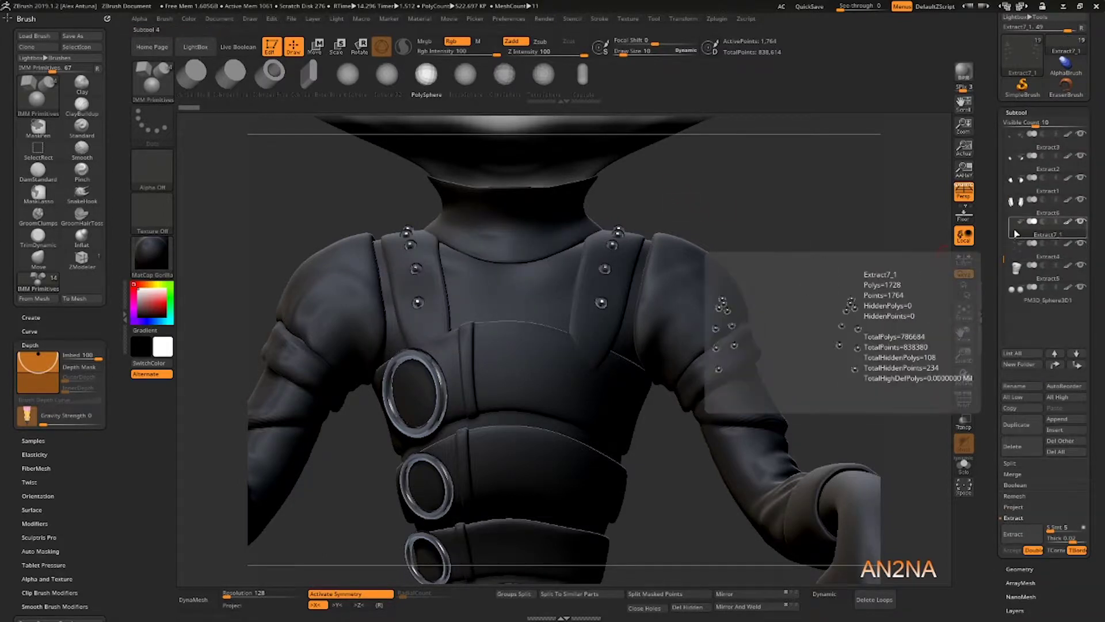
Step: Rename the shoulder-strap rivets subtool as "chrome balls"
{"action": "left_click", "coordinate": [1016, 385]}
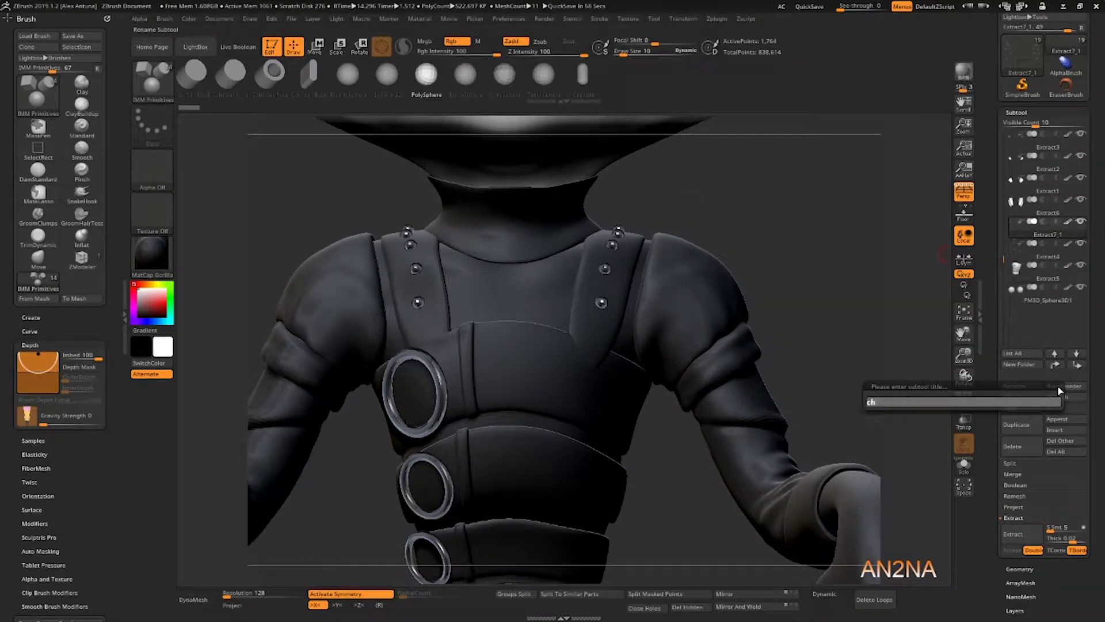
{"action": "type", "text": "chrome balls"}
{"action": "key", "text": "Return"}
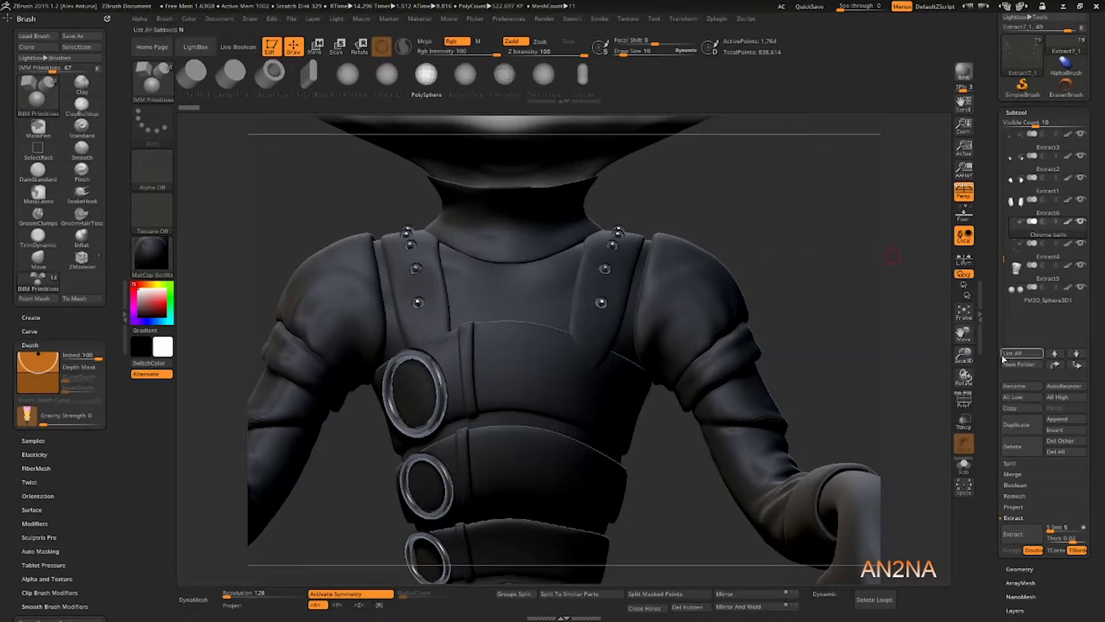
Step: Show the rivets' dynamic subdivision settings and turn symmetry off for asymmetric placement on the belts
{"action": "left_click", "coordinate": [1020, 569]}
{"action": "left_click", "coordinate": [1019, 160]}
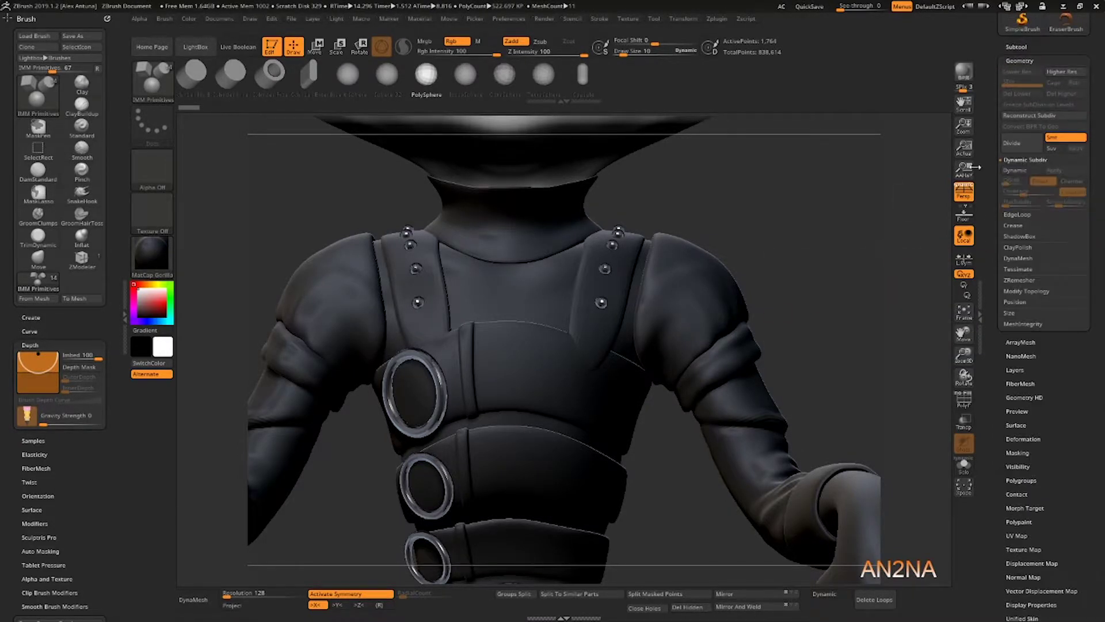
{"action": "key", "text": "x"}
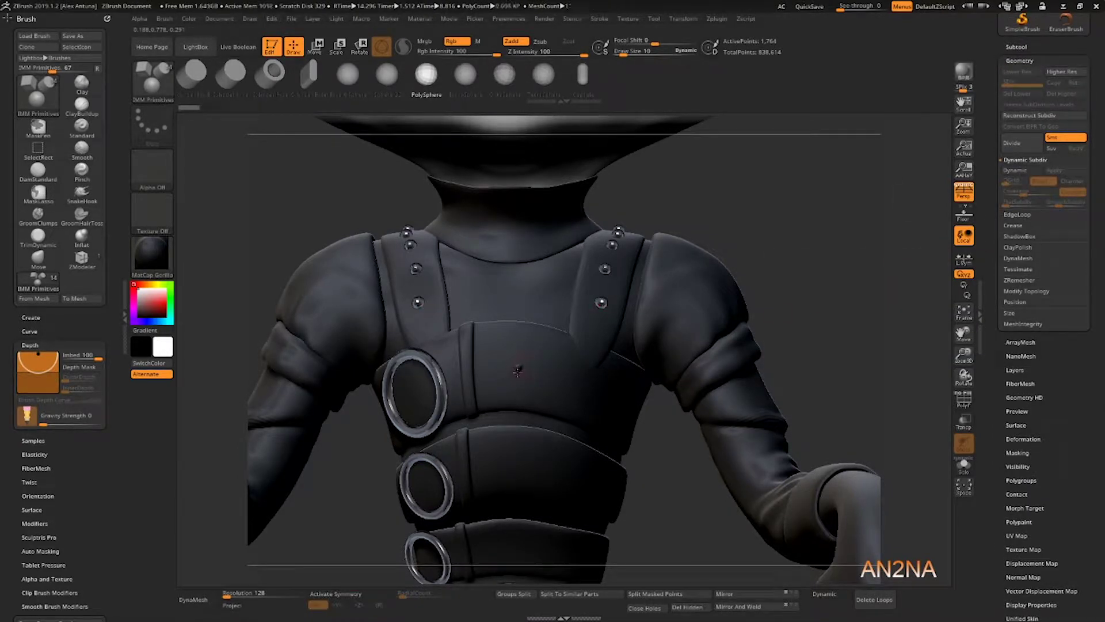
{"action": "mouse_move", "coordinate": [817, 259]}
{"action": "left_mouse_down"}
{"action": "mouse_move", "coordinate": [858, 260]}
{"action": "mouse_move", "coordinate": [797, 256]}
{"action": "left_mouse_up"}
{"action": "key", "text": "ctrl+z"}
Step: Switch the preview material to ReflectedPlastic and set the IMM brush's imbed depth to 0
{"action": "left_click", "coordinate": [152, 254]}
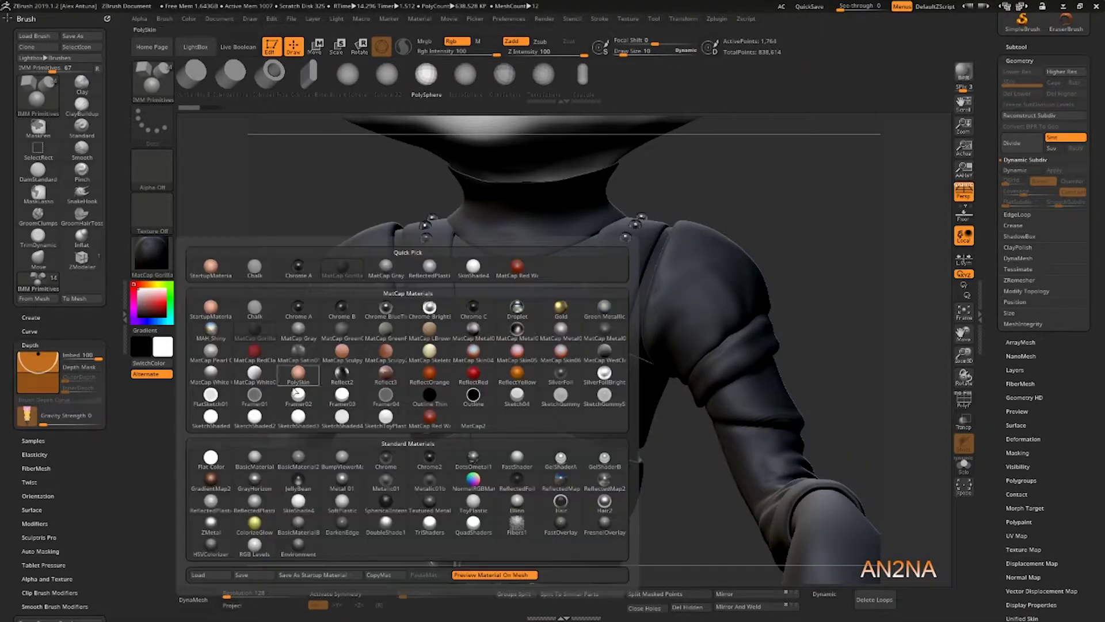
{"action": "left_click", "coordinate": [254, 502]}
{"action": "left_click", "coordinate": [82, 358]}
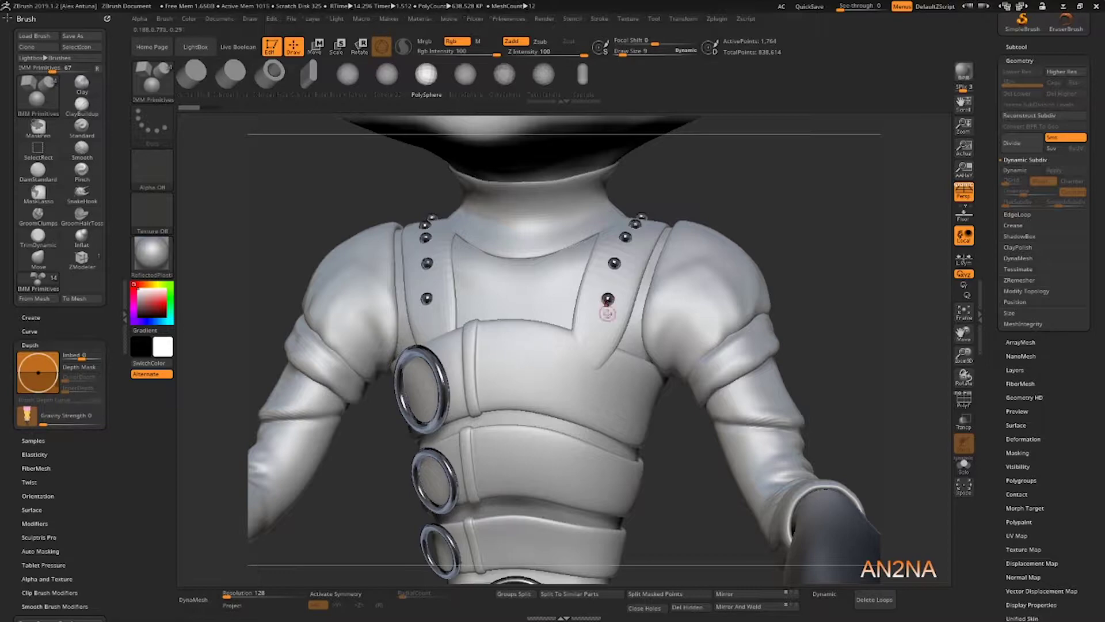
Step: Insert a row of three small PolySphere rivets across the front of each of the three torso belts
{"action": "left_click_drag", "start_coordinate": [517, 382], "coordinate": [523, 370]}
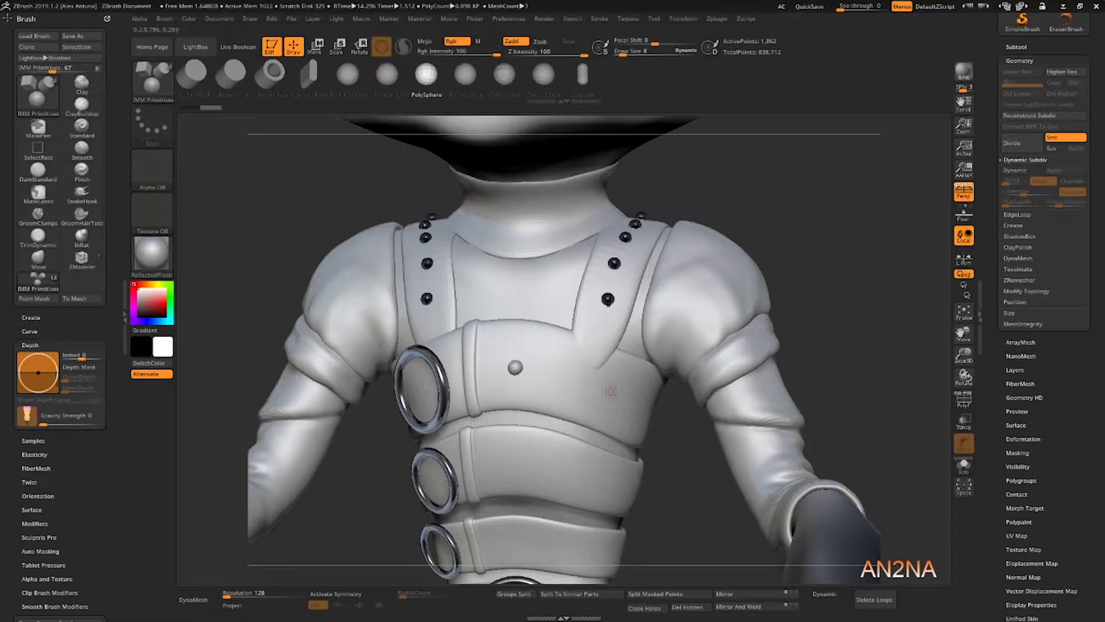
{"action": "left_click_drag", "start_coordinate": [623, 401], "coordinate": [626, 408]}
{"action": "right_click_drag", "start_coordinate": [633, 410], "coordinate": [604, 406]}
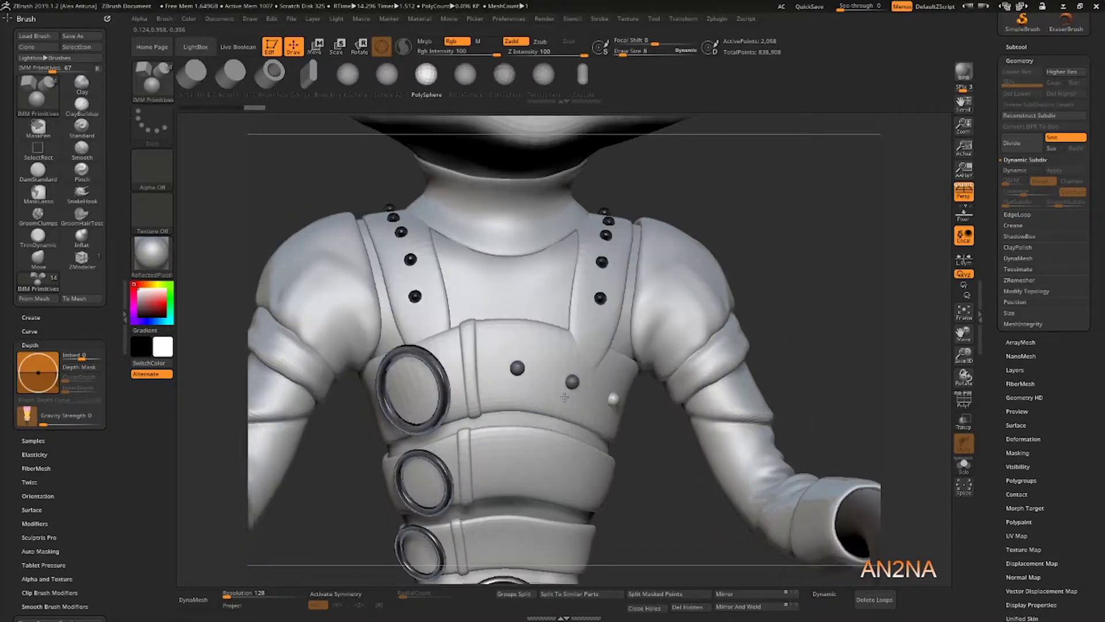
{"action": "right_click_drag", "start_coordinate": [593, 455], "coordinate": [508, 366], "text": "ctrl"}
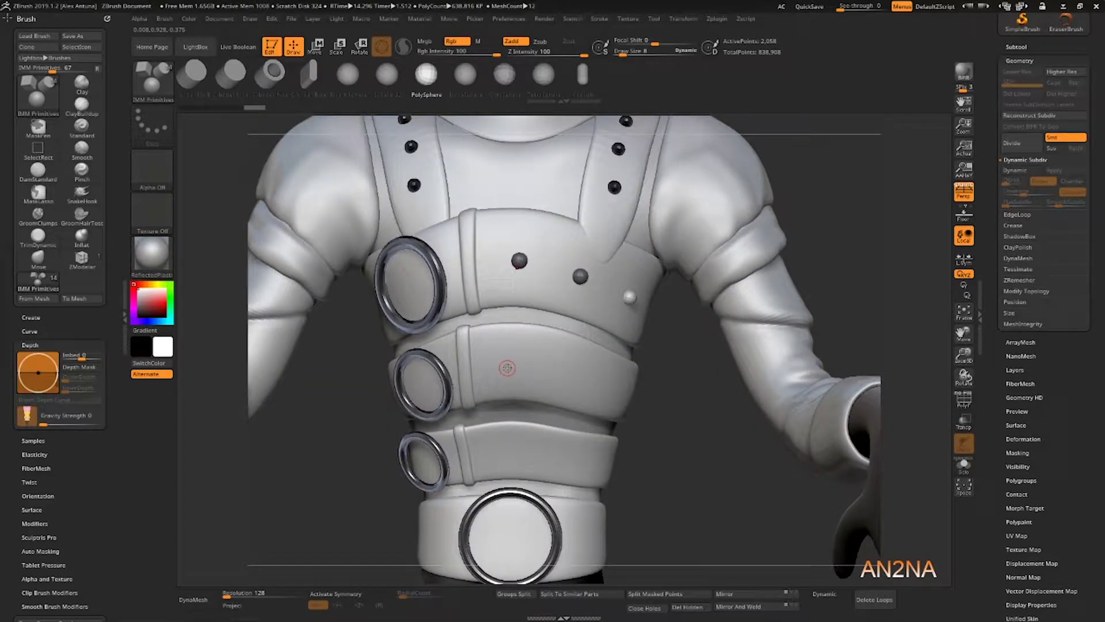
{"action": "left_click_drag", "start_coordinate": [507, 367], "coordinate": [567, 374]}
{"action": "left_click_drag", "start_coordinate": [497, 456], "coordinate": [498, 454]}
{"action": "left_click_drag", "start_coordinate": [555, 455], "coordinate": [607, 463]}
Step: Continue the row of sphere rivets along the side and back of the top torso belt
{"action": "right_click_drag", "start_coordinate": [615, 467], "coordinate": [603, 345]}
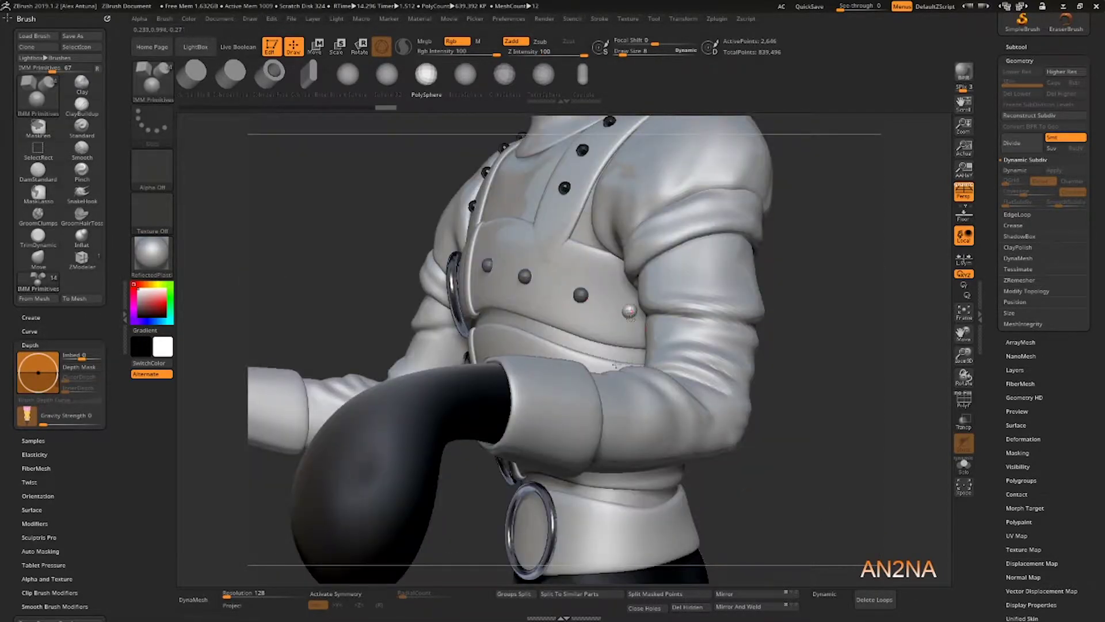
{"action": "left_click_drag", "start_coordinate": [630, 312], "coordinate": [631, 315]}
{"action": "right_click_drag", "start_coordinate": [631, 315], "coordinate": [565, 314]}
{"action": "right_click_drag", "start_coordinate": [754, 330], "coordinate": [573, 365]}
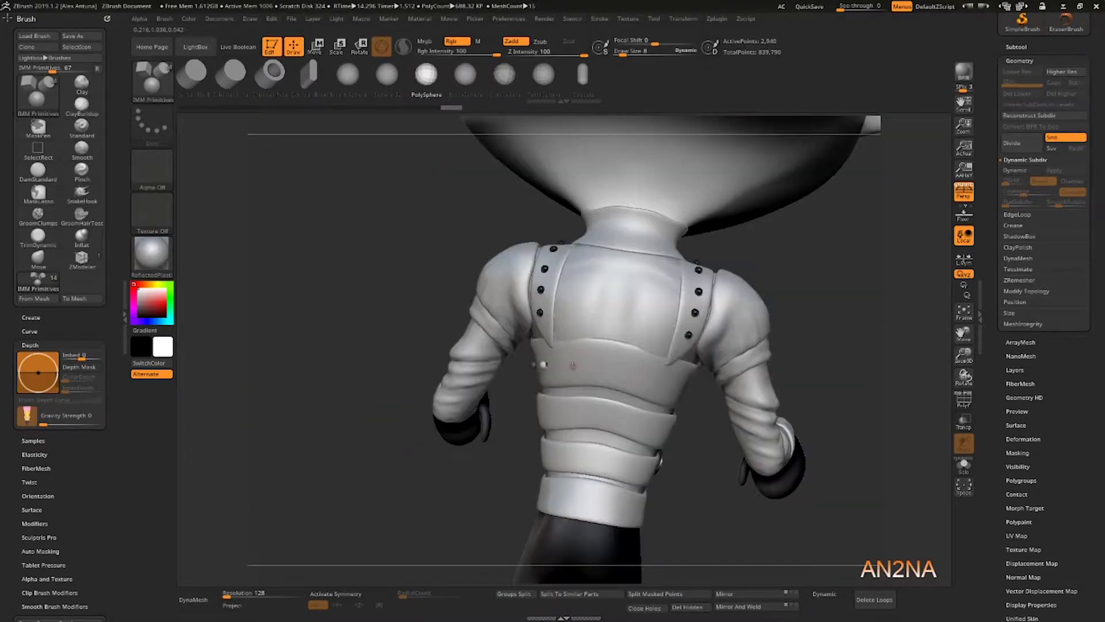
{"action": "left_click_drag", "start_coordinate": [576, 367], "coordinate": [578, 368]}
{"action": "right_click_drag", "start_coordinate": [578, 368], "coordinate": [644, 383]}
{"action": "left_click_drag", "start_coordinate": [663, 393], "coordinate": [663, 394]}
{"action": "mouse_move", "coordinate": [663, 394]}
{"action": "right_mouse_down"}
{"action": "mouse_move", "coordinate": [706, 387]}
{"action": "mouse_move", "coordinate": [651, 387]}
{"action": "right_mouse_up"}
{"action": "left_click_drag", "start_coordinate": [740, 391], "coordinate": [741, 400]}
{"action": "mouse_move", "coordinate": [740, 399]}
{"action": "right_mouse_down"}
{"action": "mouse_move", "coordinate": [680, 397]}
{"action": "mouse_move", "coordinate": [719, 373]}
{"action": "mouse_move", "coordinate": [727, 414]}
{"action": "right_mouse_up"}
{"action": "right_click_drag", "start_coordinate": [726, 414], "coordinate": [662, 403], "text": "alt"}
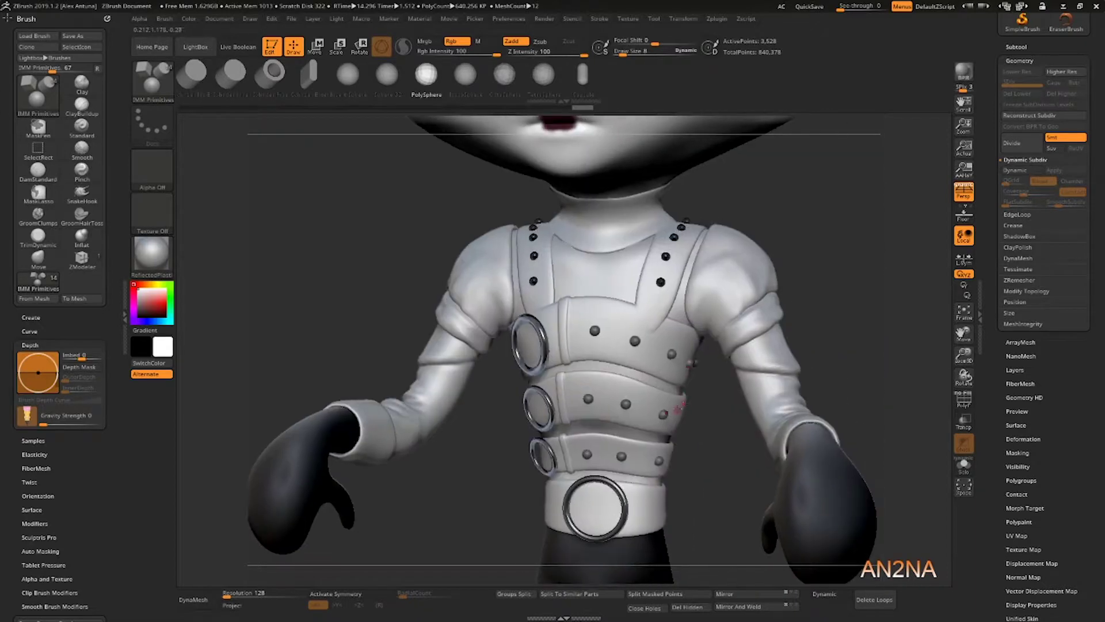
Step: Continue the rivet row around the sides and back of the middle torso belt
{"action": "right_click_drag", "start_coordinate": [817, 398], "coordinate": [735, 408]}
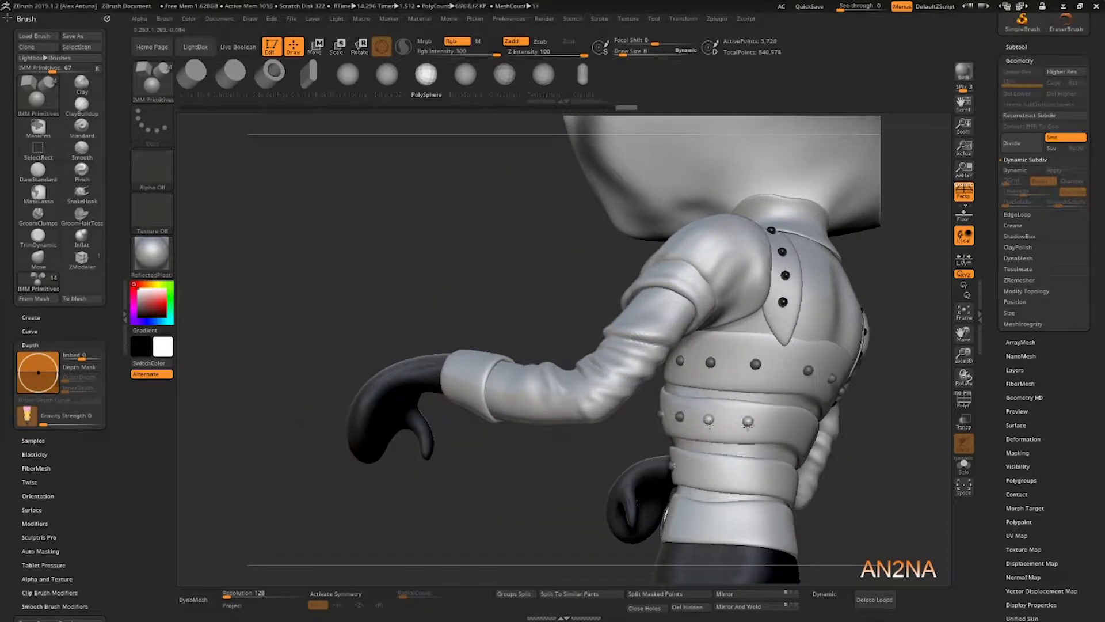
{"action": "left_click_drag", "start_coordinate": [748, 422], "coordinate": [748, 425]}
{"action": "right_click_drag", "start_coordinate": [806, 425], "coordinate": [745, 420]}
{"action": "left_click_drag", "start_coordinate": [745, 420], "coordinate": [745, 429]}
{"action": "right_click_drag", "start_coordinate": [746, 431], "coordinate": [797, 357], "text": "ctrl"}
{"action": "right_click_drag", "start_coordinate": [662, 340], "coordinate": [572, 358], "text": "shift"}
{"action": "key", "text": "f"}
{"action": "right_click_drag", "start_coordinate": [573, 358], "coordinate": [539, 414], "text": "ctrl"}
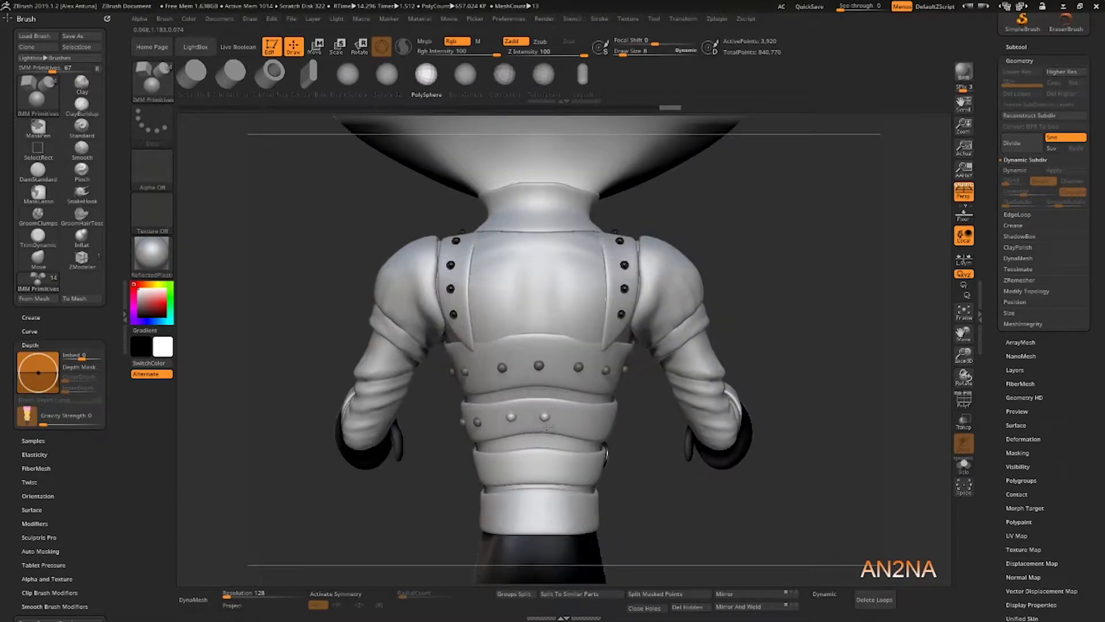
{"action": "right_click_drag", "start_coordinate": [663, 433], "coordinate": [613, 427]}
{"action": "left_click_drag", "start_coordinate": [614, 426], "coordinate": [654, 429]}
{"action": "right_click_drag", "start_coordinate": [654, 429], "coordinate": [628, 471]}
Step: Continue the rivet row around the back and side of the lowest torso belt, above the waist belt
{"action": "left_click_drag", "start_coordinate": [572, 478], "coordinate": [540, 492]}
{"action": "right_click_drag", "start_coordinate": [540, 492], "coordinate": [575, 487]}
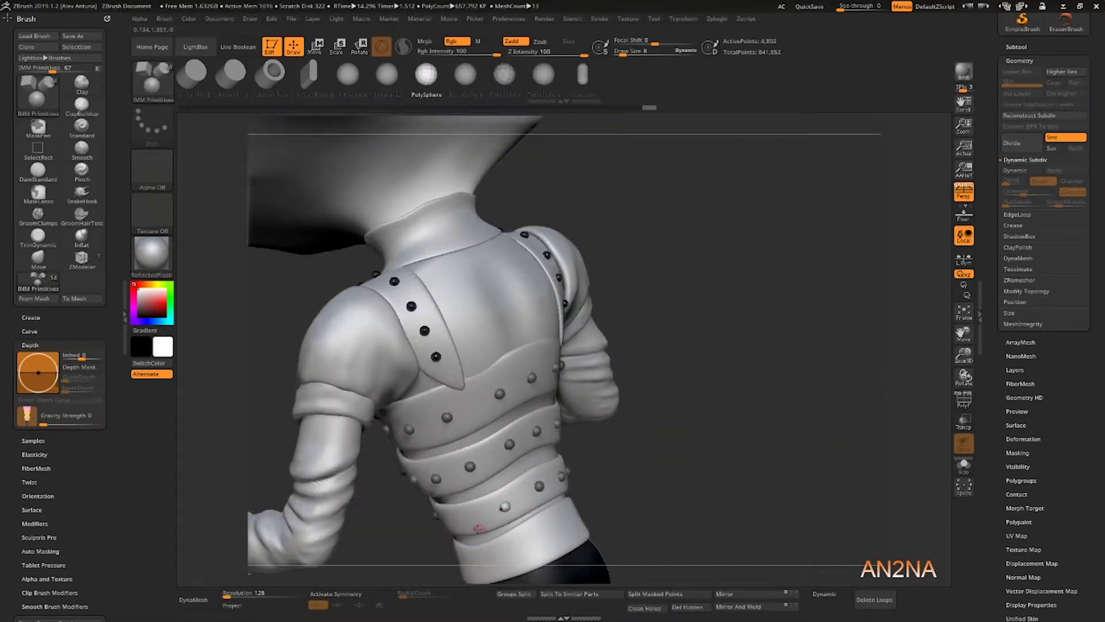
{"action": "right_click_drag", "start_coordinate": [481, 526], "coordinate": [559, 425], "text": "alt"}
{"action": "left_click_drag", "start_coordinate": [578, 411], "coordinate": [576, 415]}
{"action": "right_click_drag", "start_coordinate": [550, 440], "coordinate": [581, 437]}
{"action": "left_click_drag", "start_coordinate": [547, 431], "coordinate": [547, 435]}
{"action": "right_click_drag", "start_coordinate": [546, 437], "coordinate": [576, 441]}
{"action": "left_click_drag", "start_coordinate": [539, 428], "coordinate": [538, 431]}
{"action": "right_click_drag", "start_coordinate": [538, 434], "coordinate": [593, 446]}
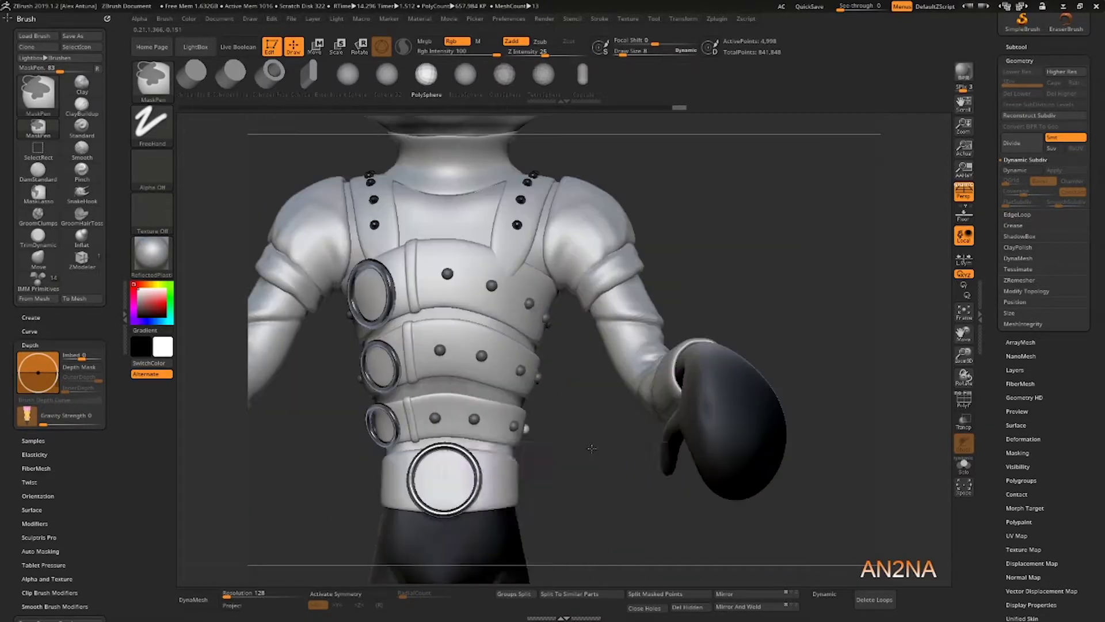
Step: Switch the current material back to MatCap Gorilla
{"action": "right_click_drag", "start_coordinate": [595, 485], "coordinate": [691, 247], "text": "alt"}
{"action": "right_click_drag", "start_coordinate": [691, 247], "coordinate": [685, 368], "text": "alt"}
{"action": "right_click_drag", "start_coordinate": [288, 345], "coordinate": [192, 316]}
{"action": "left_click", "coordinate": [156, 256]}
{"action": "left_click", "coordinate": [262, 332]}
{"action": "mouse_move", "coordinate": [274, 333]}
{"action": "right_mouse_down"}
{"action": "mouse_move", "coordinate": [288, 360]}
{"action": "mouse_move", "coordinate": [271, 346]}
{"action": "right_mouse_up"}
Step: Fill the rivets subtool with the Reflect2 material in Mrgb mode
{"action": "left_click", "coordinate": [156, 257]}
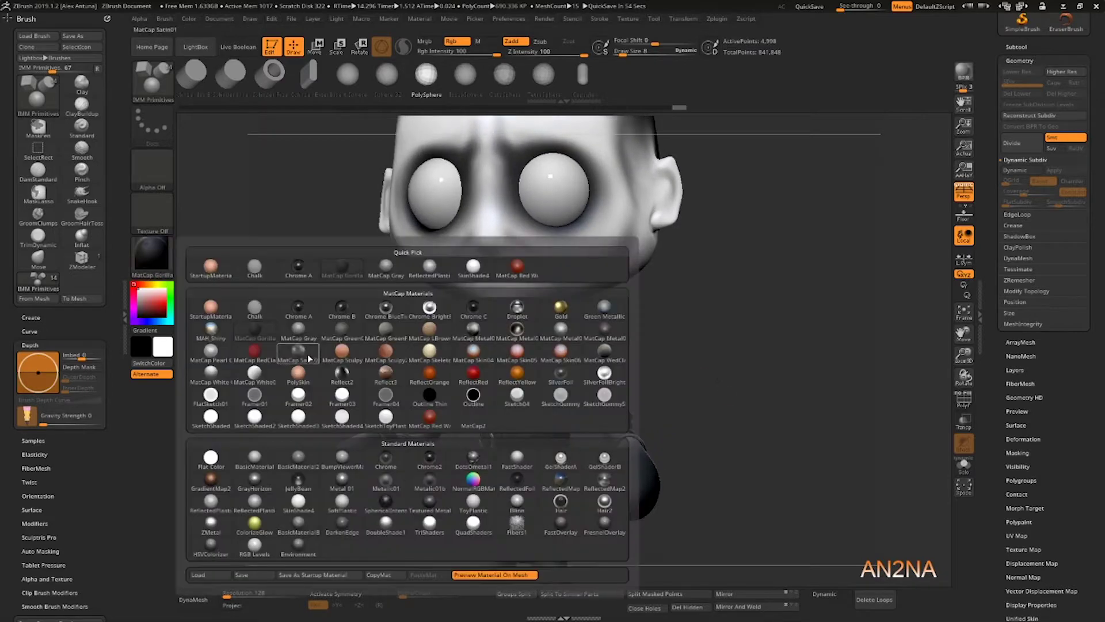
{"action": "left_click", "coordinate": [345, 375]}
{"action": "left_click", "coordinate": [424, 40]}
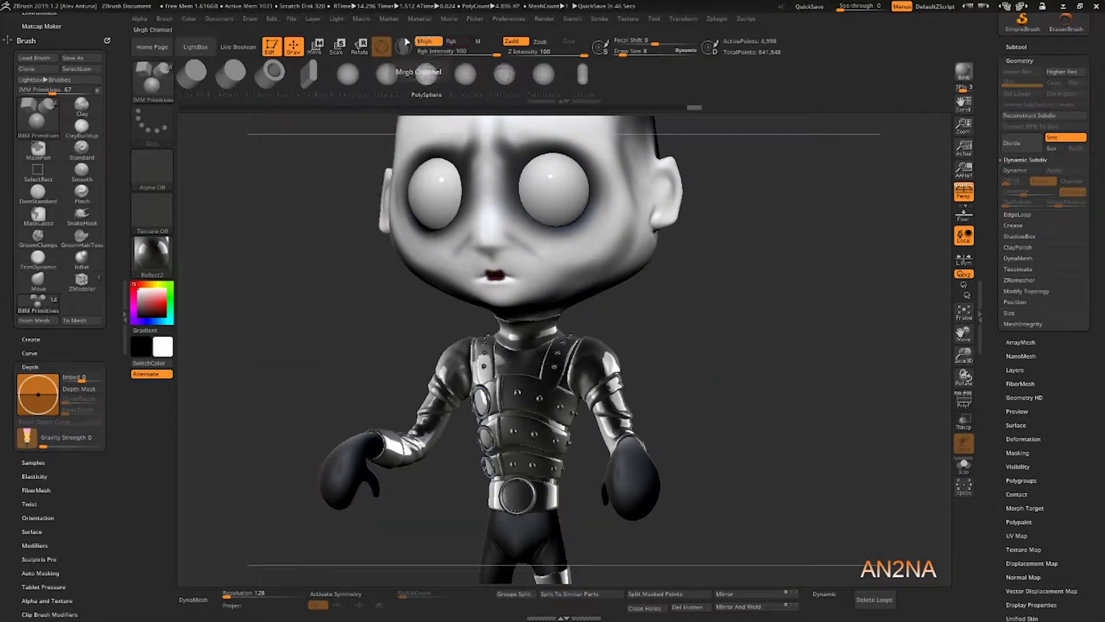
{"action": "left_click", "coordinate": [189, 19]}
{"action": "left_click", "coordinate": [216, 226]}
Step: Turn Mrgb mode off and restore MatCap Gorilla as the material for the unfilled parts
{"action": "left_click", "coordinate": [426, 41]}
{"action": "left_click", "coordinate": [153, 256]}
{"action": "left_click", "coordinate": [257, 330]}
{"action": "right_click_drag", "start_coordinate": [714, 331], "coordinate": [743, 335]}
{"action": "right_click_drag", "start_coordinate": [743, 336], "coordinate": [647, 284], "text": "ctrl"}
{"action": "key", "text": "f"}
{"action": "key", "text": "f"}
{"action": "key", "text": "f"}
{"action": "key", "text": "f"}
Step: Make the neck collar the active subtool, show its wireframe and quick-save the project
{"action": "left_click", "coordinate": [526, 312], "text": "alt"}
{"action": "key", "text": "shift+f"}
{"action": "key", "text": "9"}
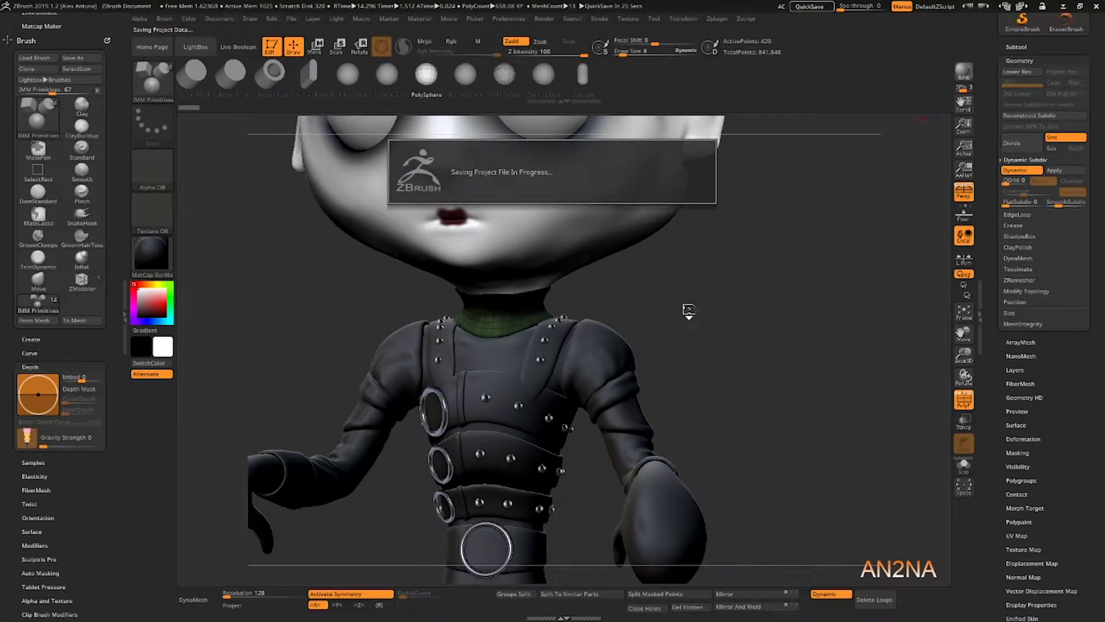
Step: Remove surplus edge loops from the neck collar with the ZModeler brush, previewing it in the ReflectedPlastic material
{"action": "left_click", "coordinate": [154, 255]}
{"action": "left_click", "coordinate": [282, 486]}
{"action": "right_click_drag", "start_coordinate": [473, 322], "coordinate": [475, 393], "text": "ctrl"}
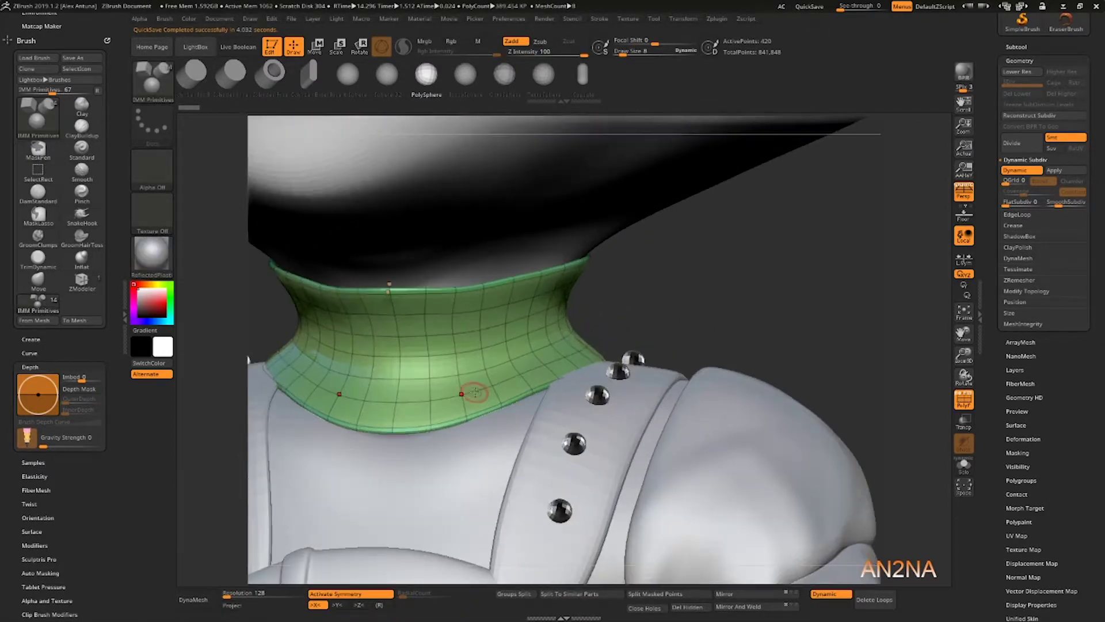
{"action": "key", "text": "b"}
{"action": "key", "text": "z"}
{"action": "key", "text": "m"}
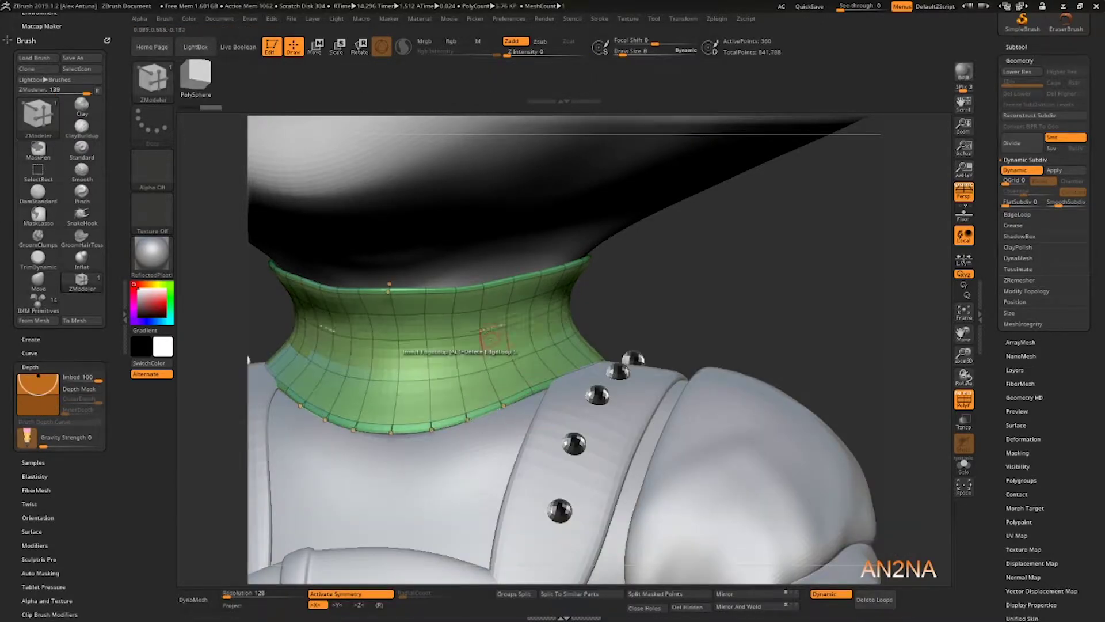
{"action": "key", "text": "space"}
{"action": "left_click", "coordinate": [397, 304]}
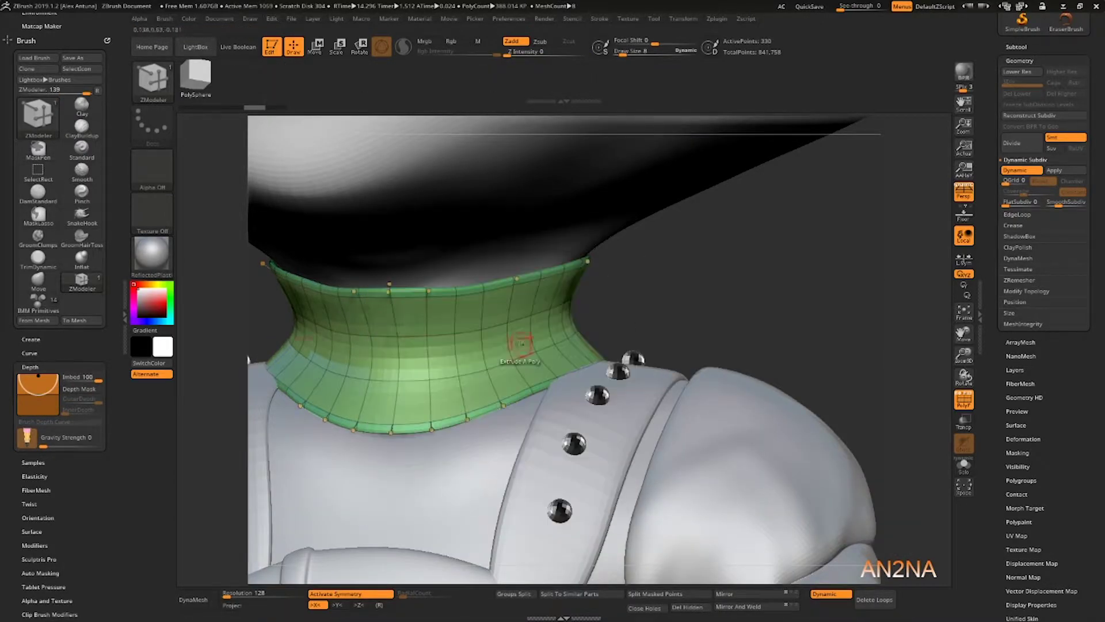
Step: Extrude polygon loops around the neck collar into raised stacked bands and hide the wireframe
{"action": "key", "text": "space"}
{"action": "left_click", "coordinate": [558, 412]}
{"action": "left_click_drag", "start_coordinate": [506, 383], "coordinate": [494, 287]}
{"action": "left_click_drag", "start_coordinate": [662, 283], "coordinate": [676, 296]}
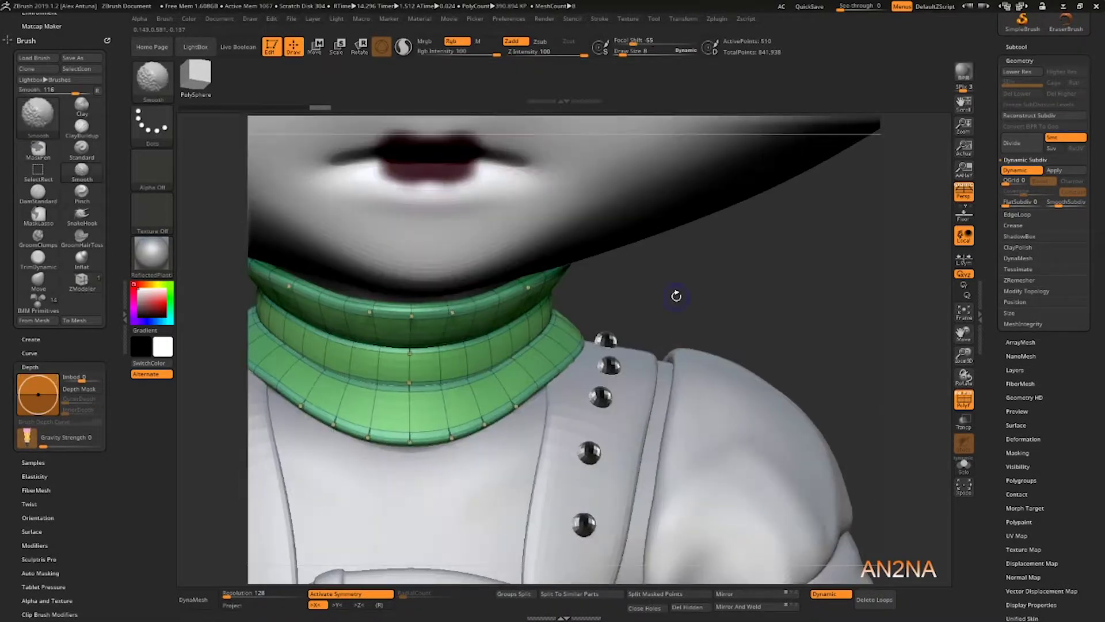
{"action": "left_click_drag", "start_coordinate": [662, 368], "coordinate": [404, 331]}
{"action": "key", "text": "shift+f"}
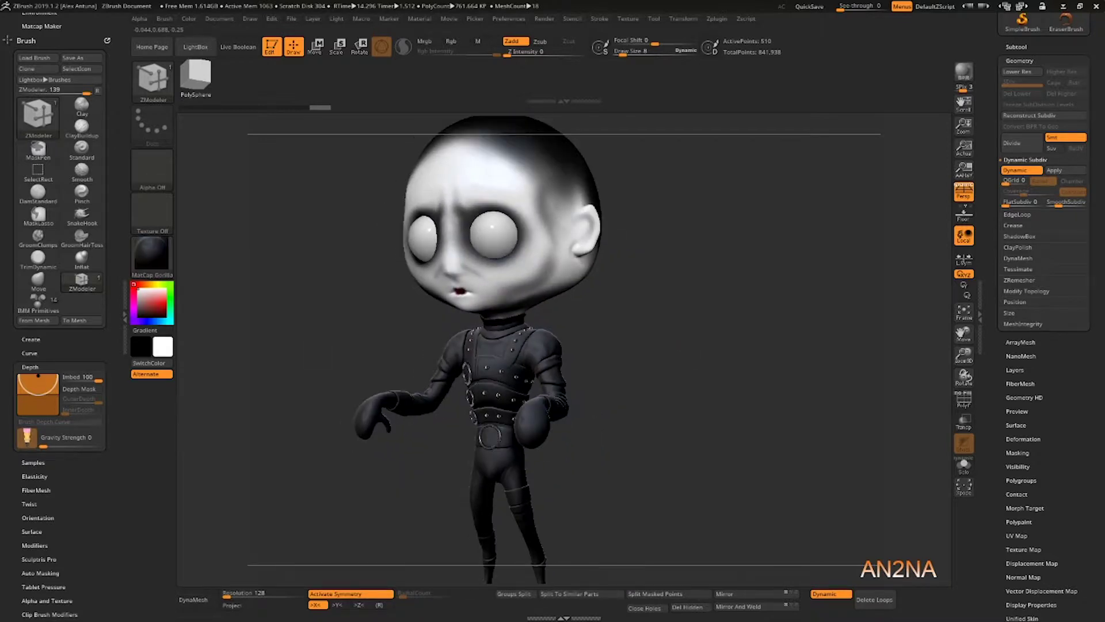
Step: Show the hair subtool and the floor grid, and render the full character with BPR
{"action": "left_click", "coordinate": [1017, 46]}
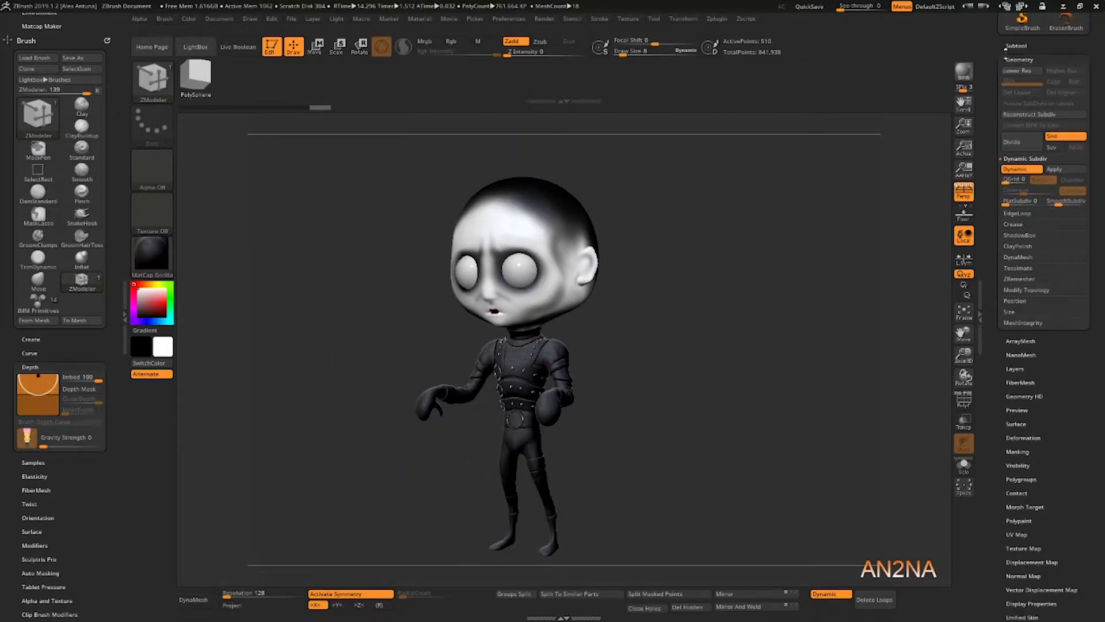
{"action": "left_click", "coordinate": [1081, 90]}
{"action": "left_click", "coordinate": [964, 214]}
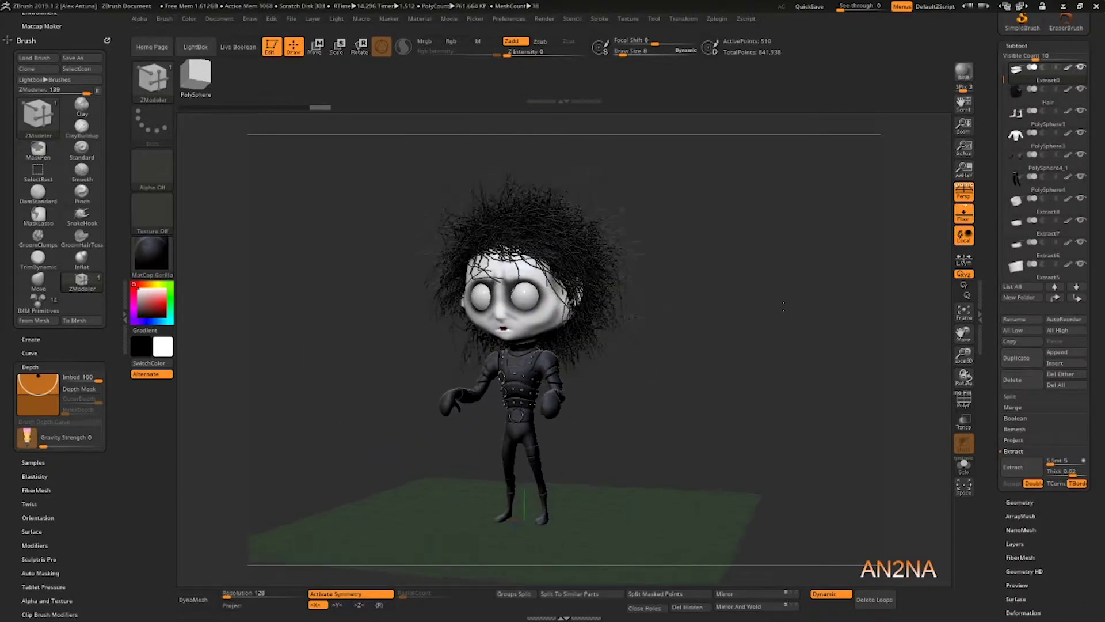
{"action": "left_click", "coordinate": [969, 79]}
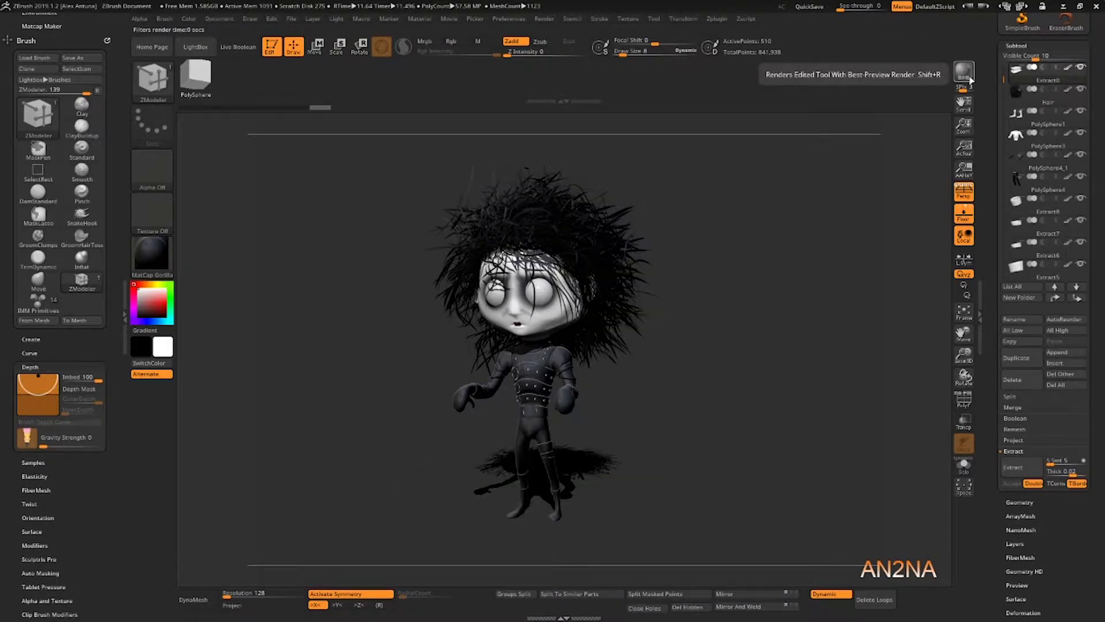
{"action": "left_click_drag", "start_coordinate": [658, 378], "coordinate": [714, 461]}
Step: Make the eyes the active subtool and set up the Standard brush to paint black in Rgb mode
{"action": "left_click", "coordinate": [579, 251], "text": "alt"}
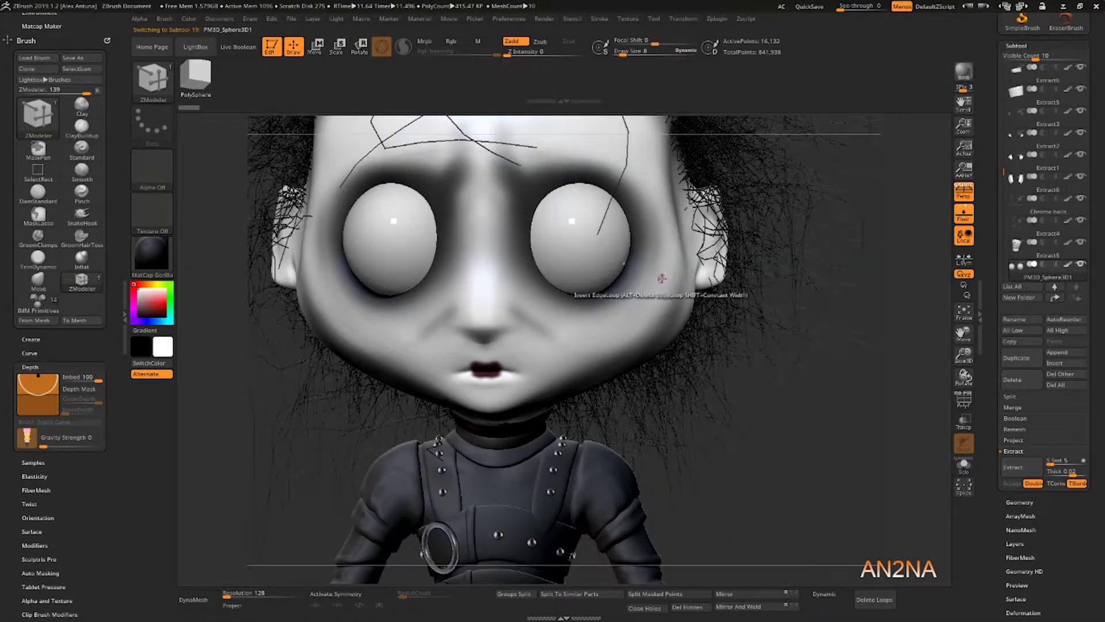
{"action": "left_click", "coordinate": [138, 316]}
{"action": "key", "text": "b"}
{"action": "key", "text": "s"}
{"action": "key", "text": "t"}
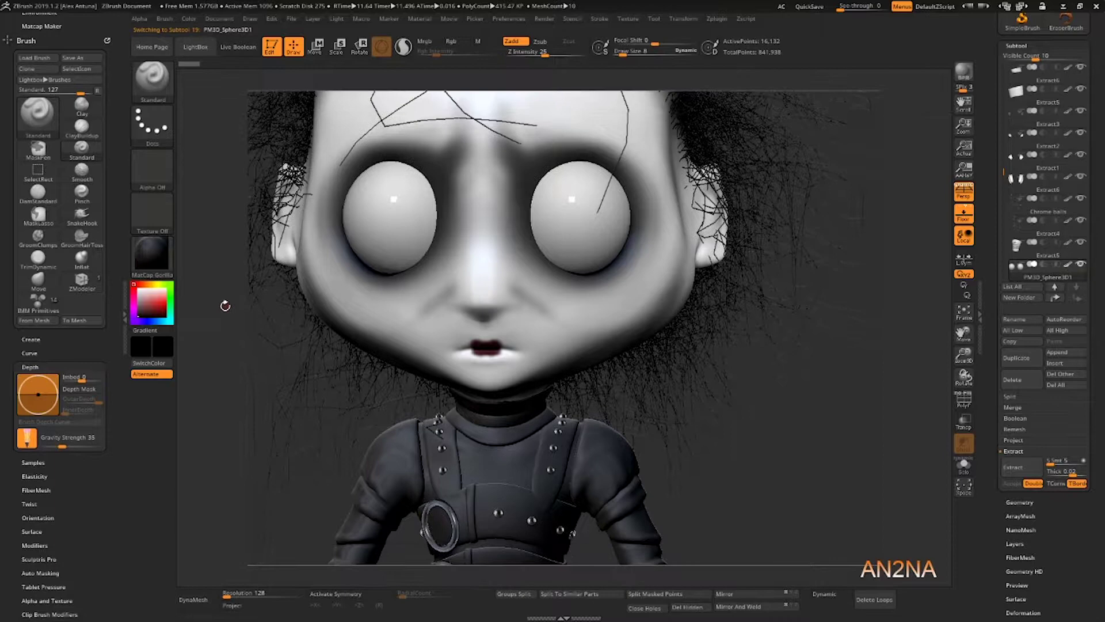
{"action": "left_click", "coordinate": [517, 42]}
{"action": "left_click", "coordinate": [452, 41]}
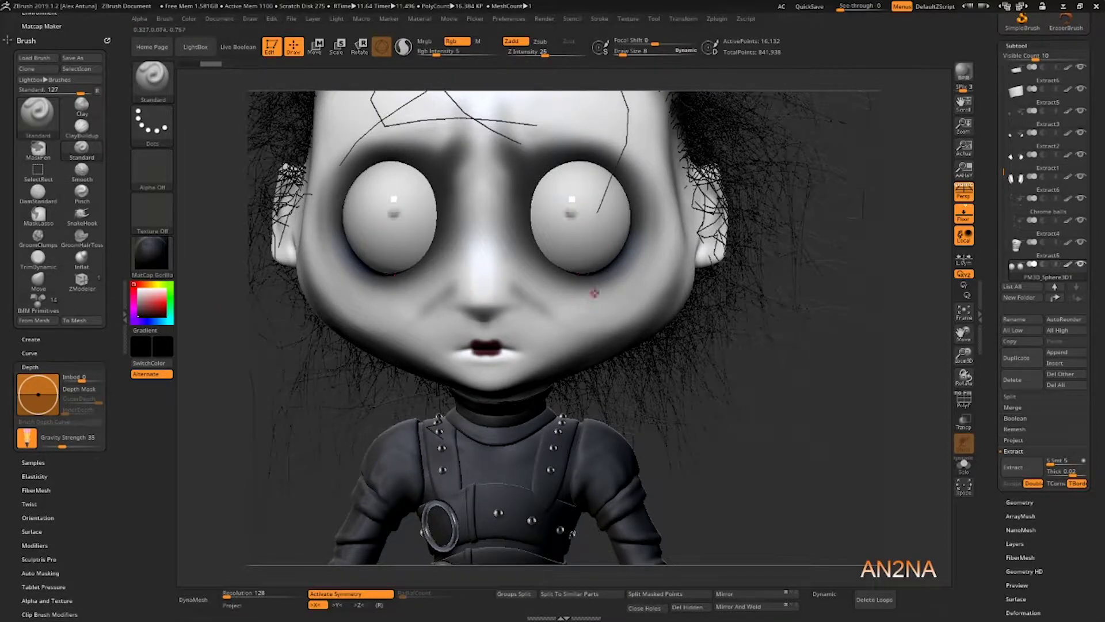
Step: Undo the pupil test dab, set the Rgb Intensity to 100 and subdivide the eyes
{"action": "key", "text": "ctrl+z"}
{"action": "left_click", "coordinate": [446, 51]}
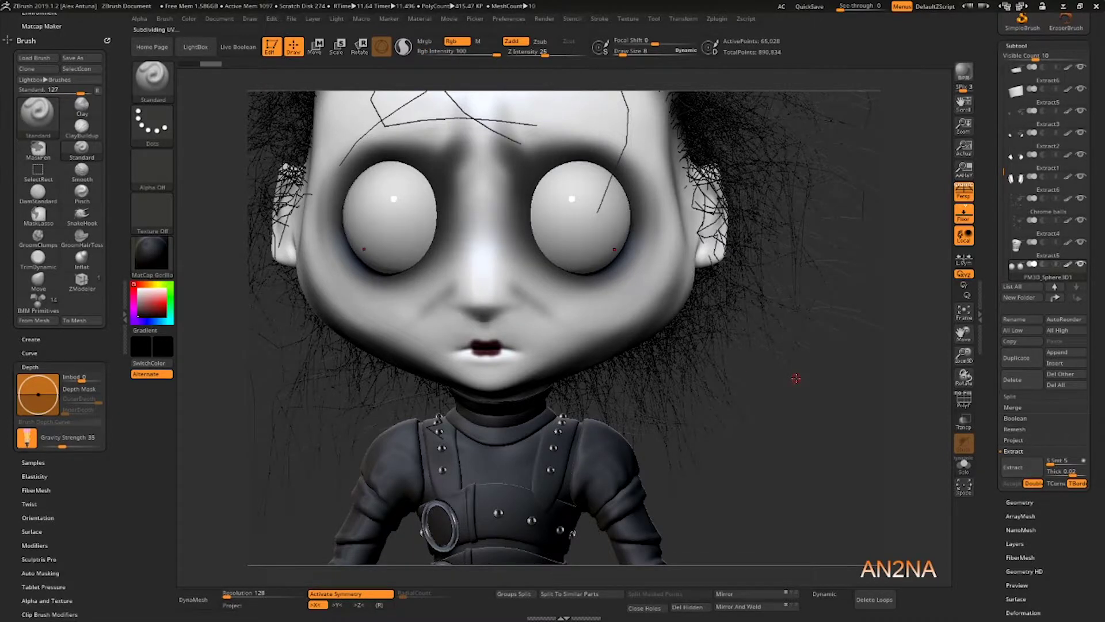
{"action": "left_click_drag", "start_coordinate": [796, 378], "coordinate": [646, 236], "text": "alt"}
{"action": "right_click_drag", "start_coordinate": [641, 243], "coordinate": [578, 268]}
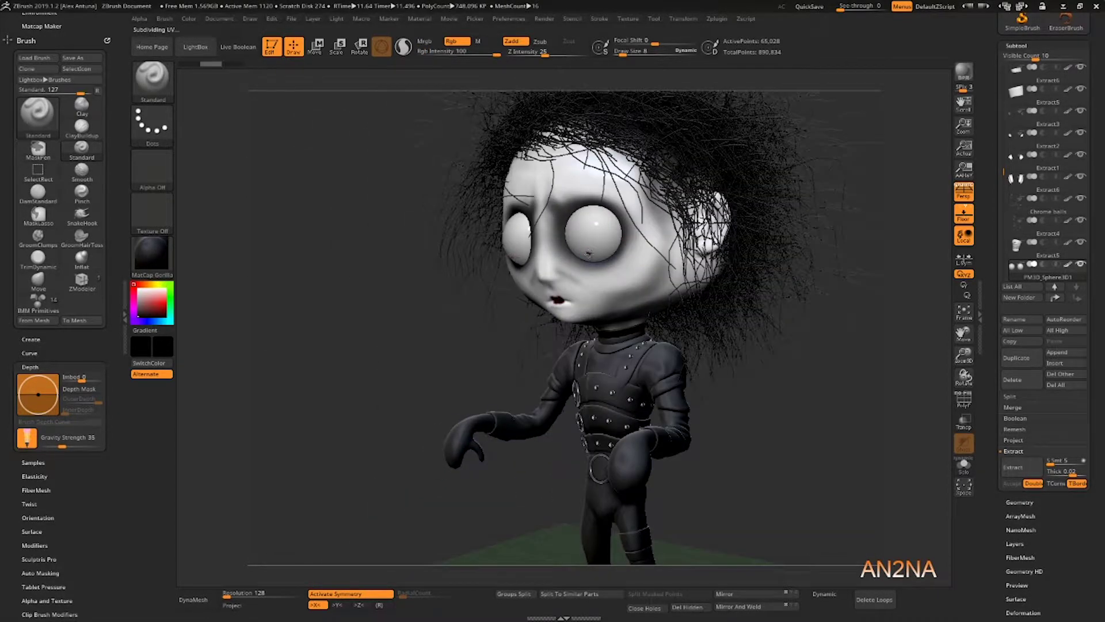
Step: Set the Standard brush to the DragRect stroke with the round Alpha 14 for the pupils
{"action": "left_click", "coordinate": [171, 132]}
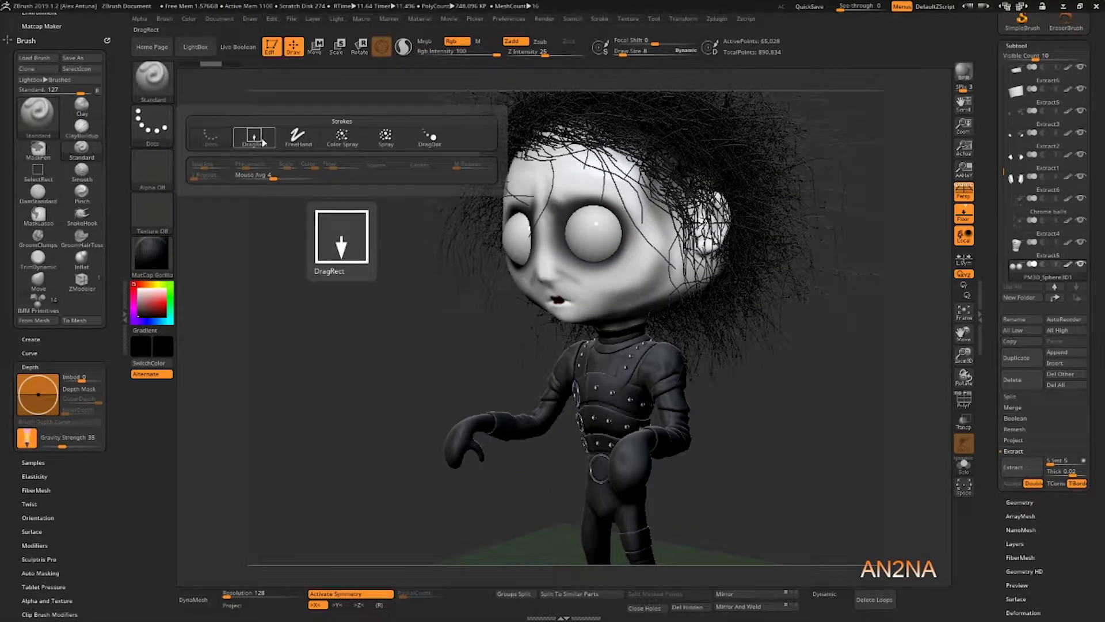
{"action": "left_click", "coordinate": [256, 139]}
{"action": "left_click", "coordinate": [162, 169]}
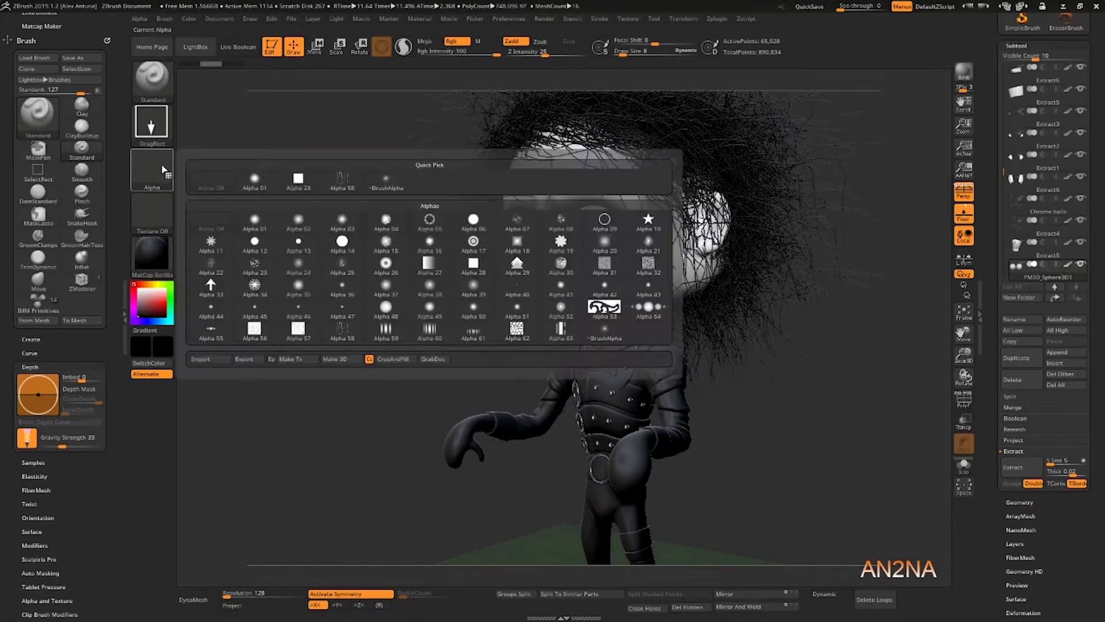
{"action": "left_click", "coordinate": [342, 241]}
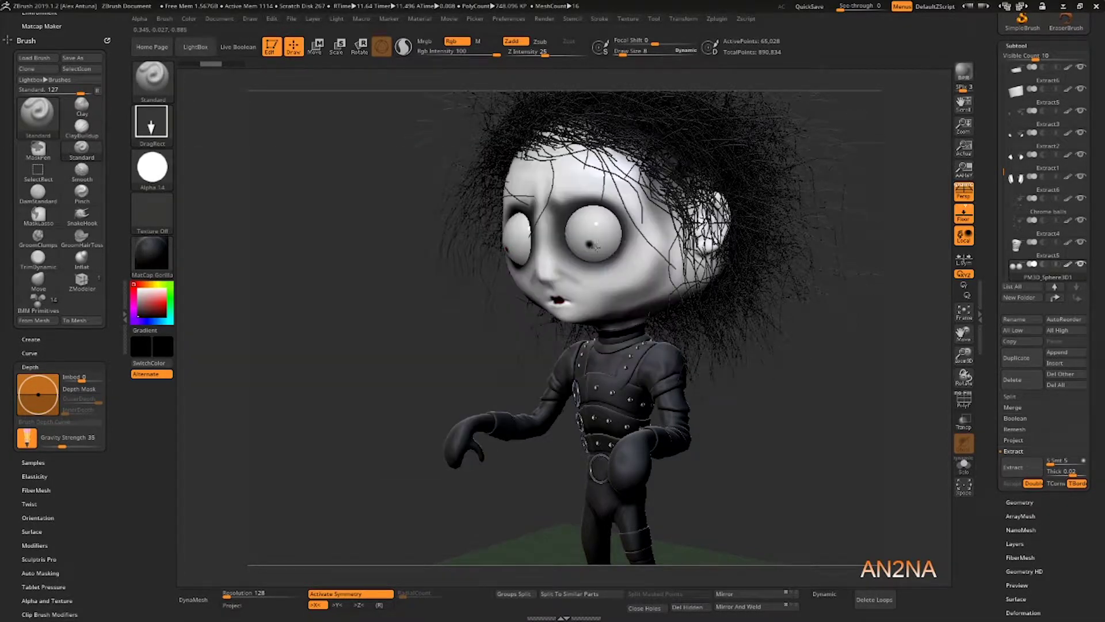
Step: Undo the last pupil dab, then subdivide the eyes once more and stamp a small round black pupil on each eyeball
{"action": "key", "text": "ctrl+z"}
{"action": "key", "text": "ctrl+d"}
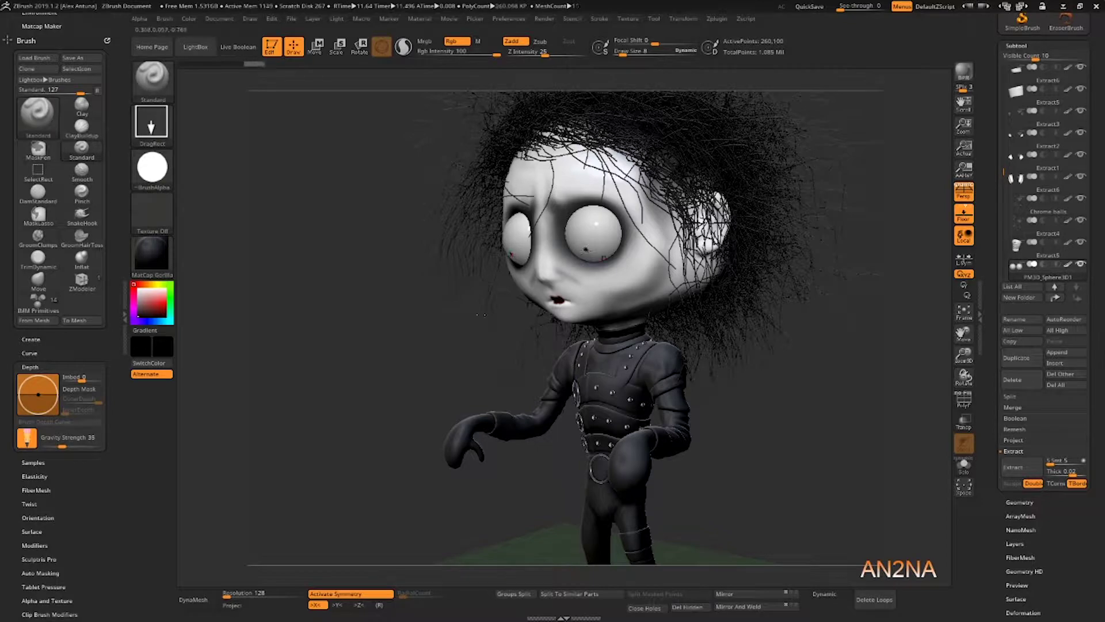
{"action": "left_click_drag", "start_coordinate": [482, 315], "coordinate": [552, 313]}
{"action": "left_click_drag", "start_coordinate": [360, 231], "coordinate": [368, 322]}
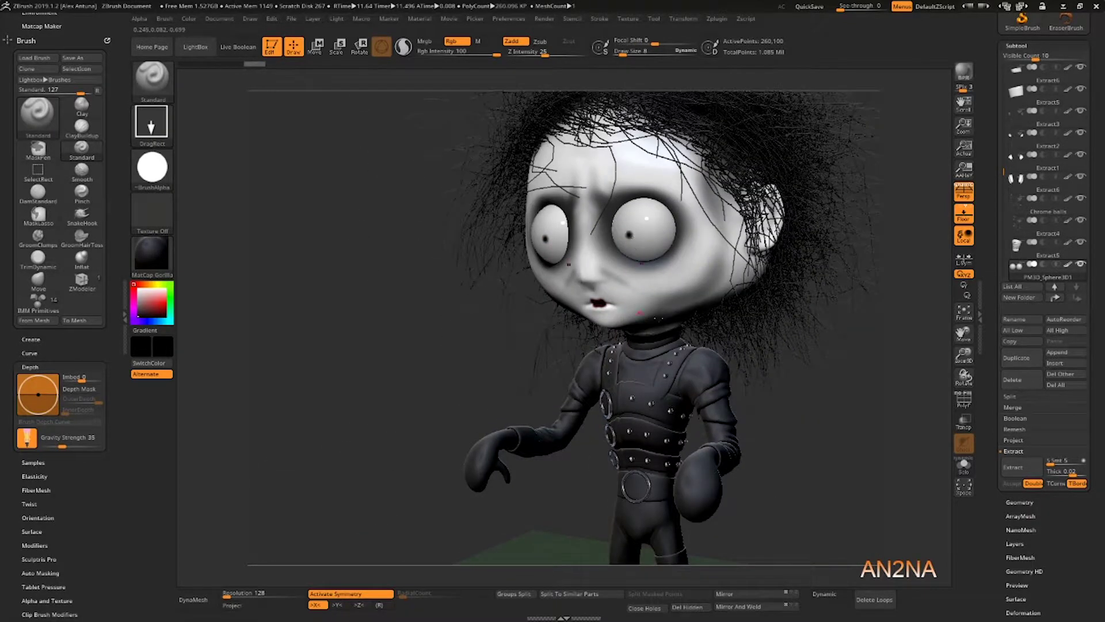
Step: Frame the full character from a three-quarter view and render it with BPR
{"action": "left_click_drag", "start_coordinate": [658, 319], "coordinate": [783, 322]}
{"action": "left_click_drag", "start_coordinate": [806, 403], "coordinate": [705, 393], "text": "alt"}
{"action": "left_click", "coordinate": [966, 72]}
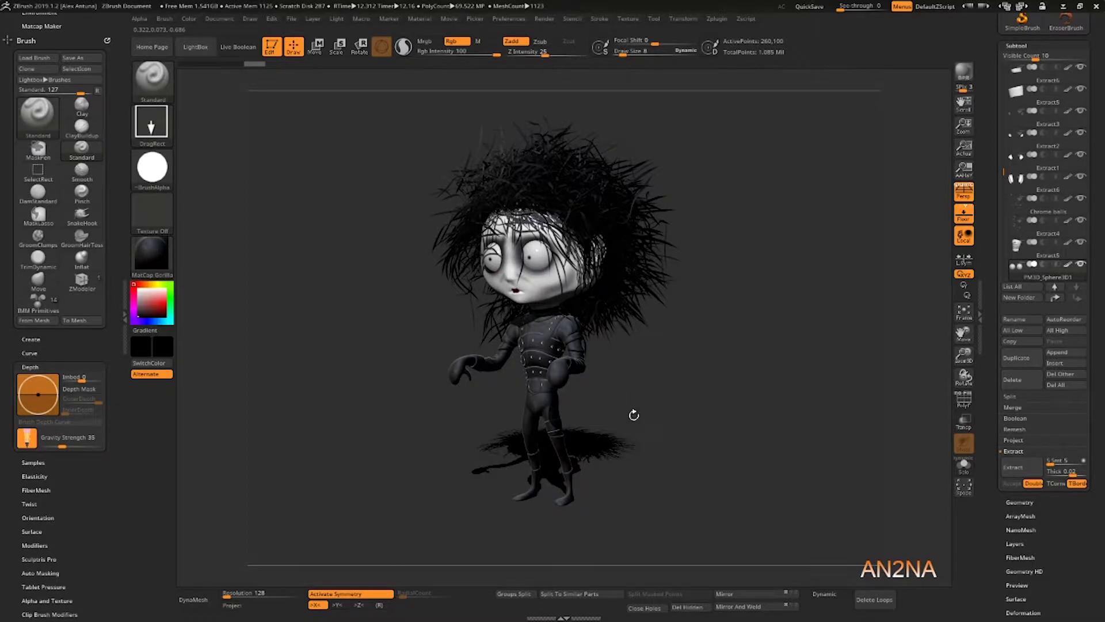
Step: Make the jacket the active subtool and try out materials on it, settling on a ReflectedPlastic material
{"action": "left_click_drag", "start_coordinate": [634, 415], "coordinate": [696, 324]}
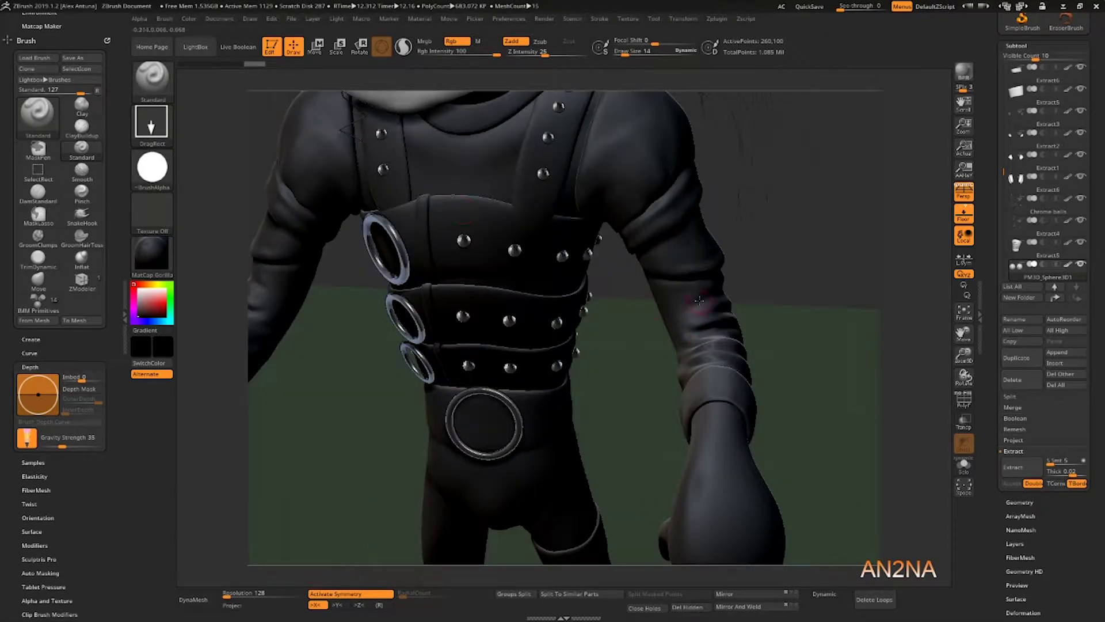
{"action": "left_click", "coordinate": [698, 300], "text": "alt"}
{"action": "left_click", "coordinate": [152, 254]}
{"action": "left_click", "coordinate": [264, 450]}
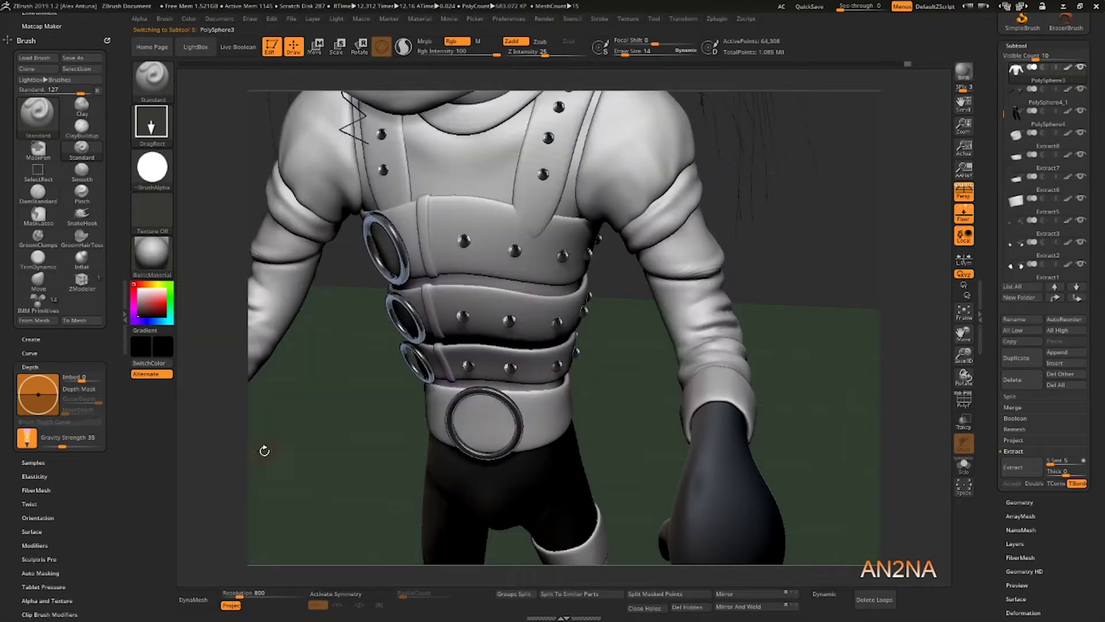
{"action": "left_click", "coordinate": [152, 253]}
{"action": "left_click", "coordinate": [297, 502]}
{"action": "left_click", "coordinate": [152, 253]}
{"action": "left_click", "coordinate": [254, 523]}
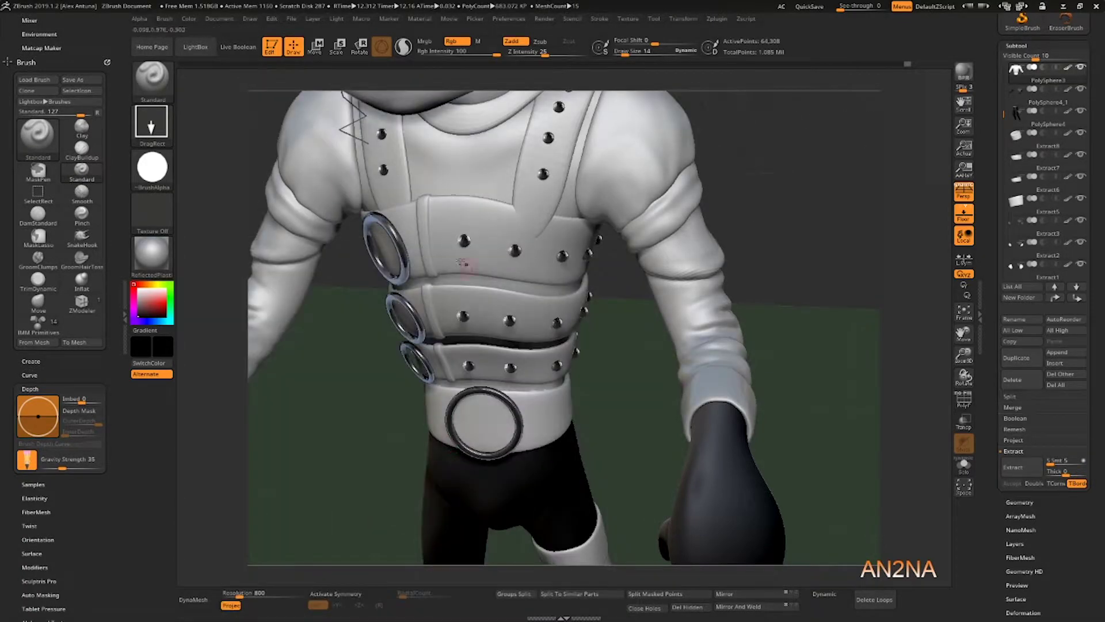
Step: Load the Slash2 brush from the LightBox brush library and subdivide the jacket once
{"action": "left_click", "coordinate": [152, 75]}
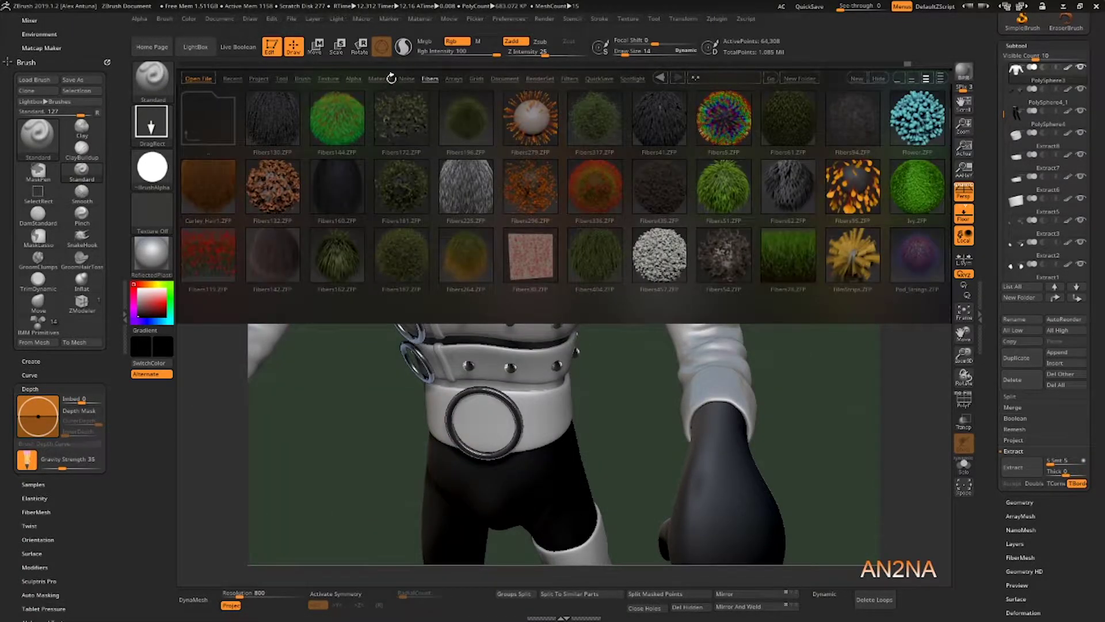
{"action": "left_click", "coordinate": [303, 78]}
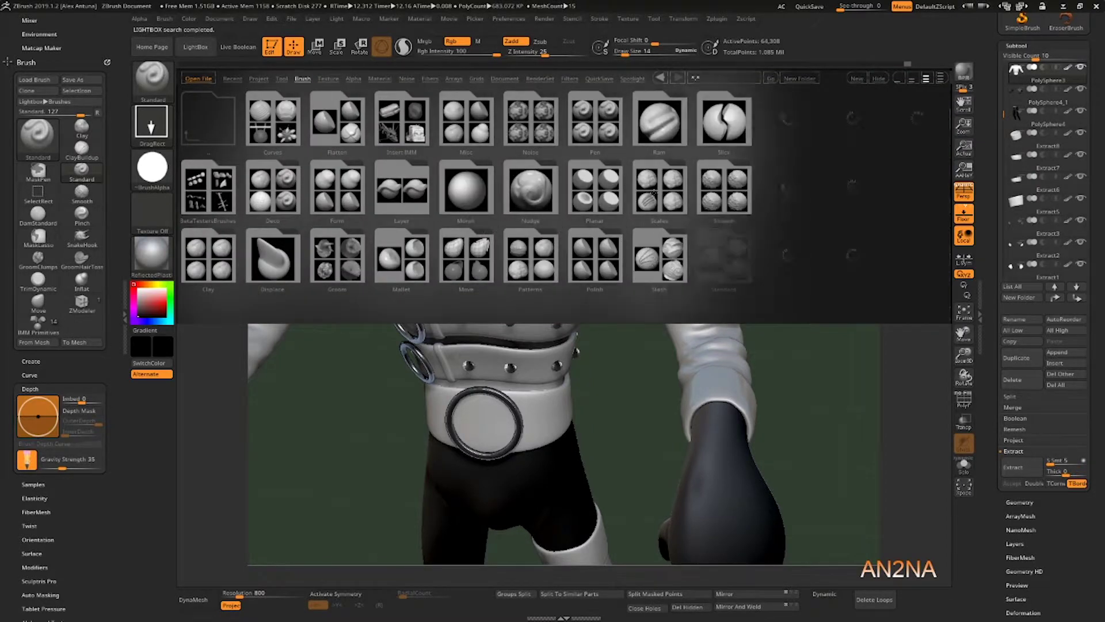
{"action": "double_click", "coordinate": [654, 258]}
{"action": "double_click", "coordinate": [231, 250]}
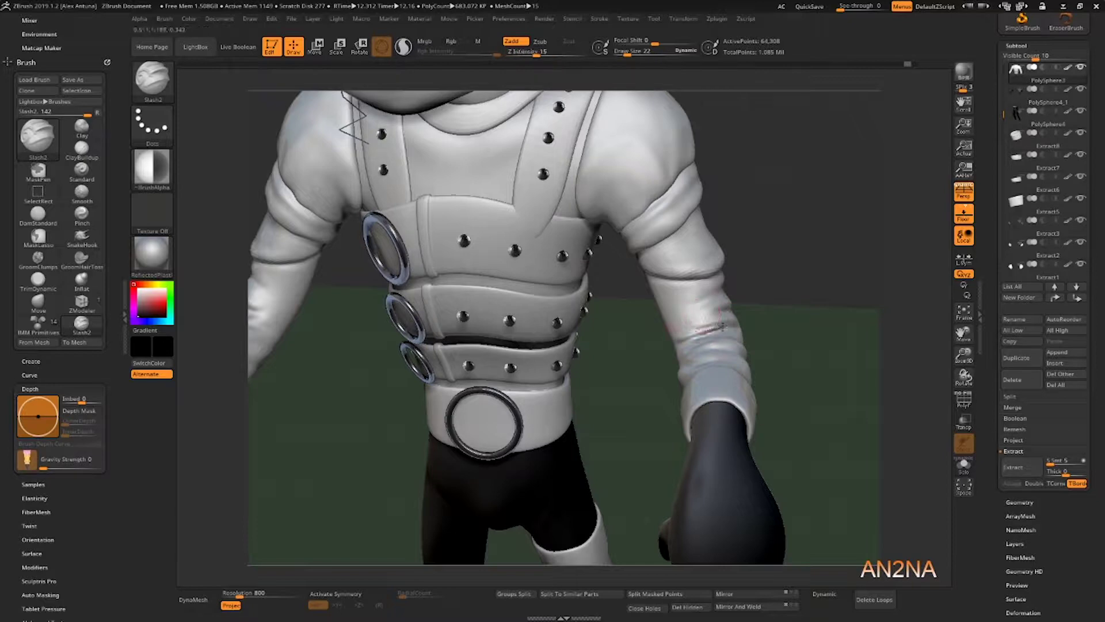
{"action": "key", "text": "ctrl+z"}
{"action": "key", "text": "ctrl+d"}
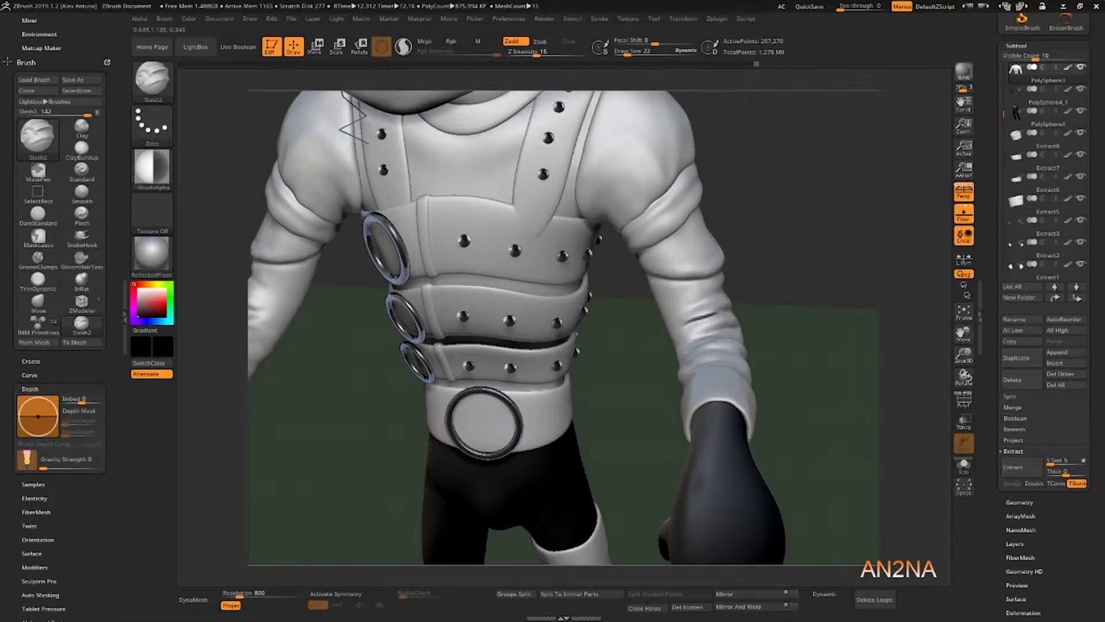
Step: Carve fabric creases around the inner elbow of the character's left sleeve with Slash2, undoing poor strokes and smoothing the result
{"action": "key", "text": "ctrl+z"}
{"action": "left_click_drag", "start_coordinate": [766, 314], "coordinate": [829, 288]}
{"action": "left_click_drag", "start_coordinate": [720, 325], "coordinate": [662, 345]}
{"action": "key", "text": "ctrl+z"}
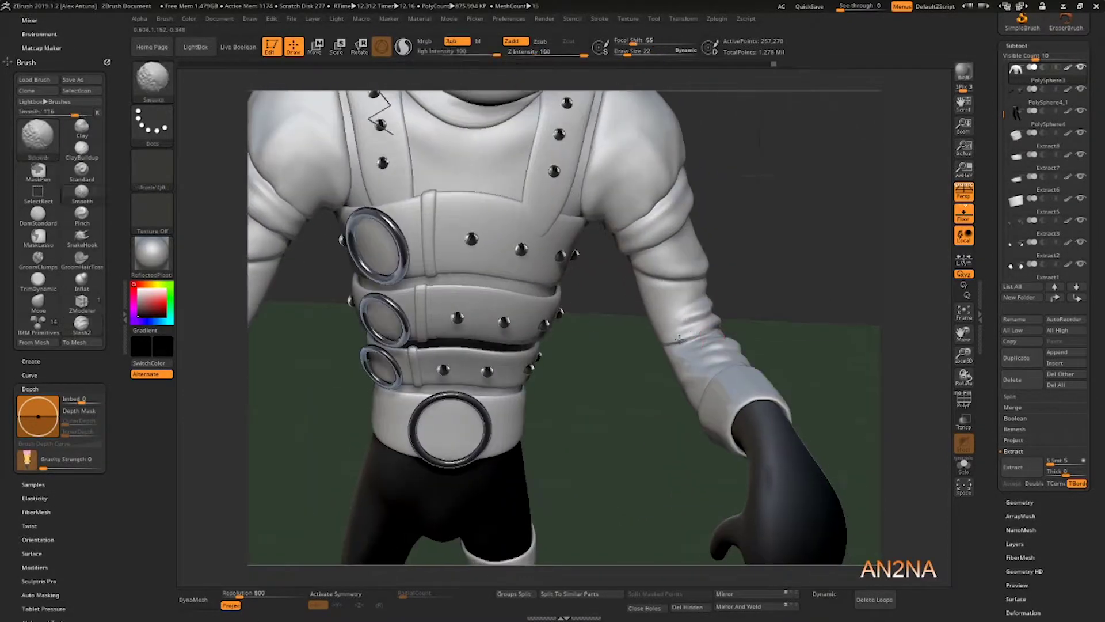
{"action": "left_click_drag", "start_coordinate": [754, 323], "coordinate": [817, 305]}
{"action": "mouse_move", "coordinate": [660, 361]}
{"action": "left_mouse_down"}
{"action": "mouse_move", "coordinate": [725, 364]}
{"action": "mouse_move", "coordinate": [715, 365]}
{"action": "left_mouse_up"}
{"action": "key", "text": "ctrl+z"}
{"action": "key", "text": "ctrl+z"}
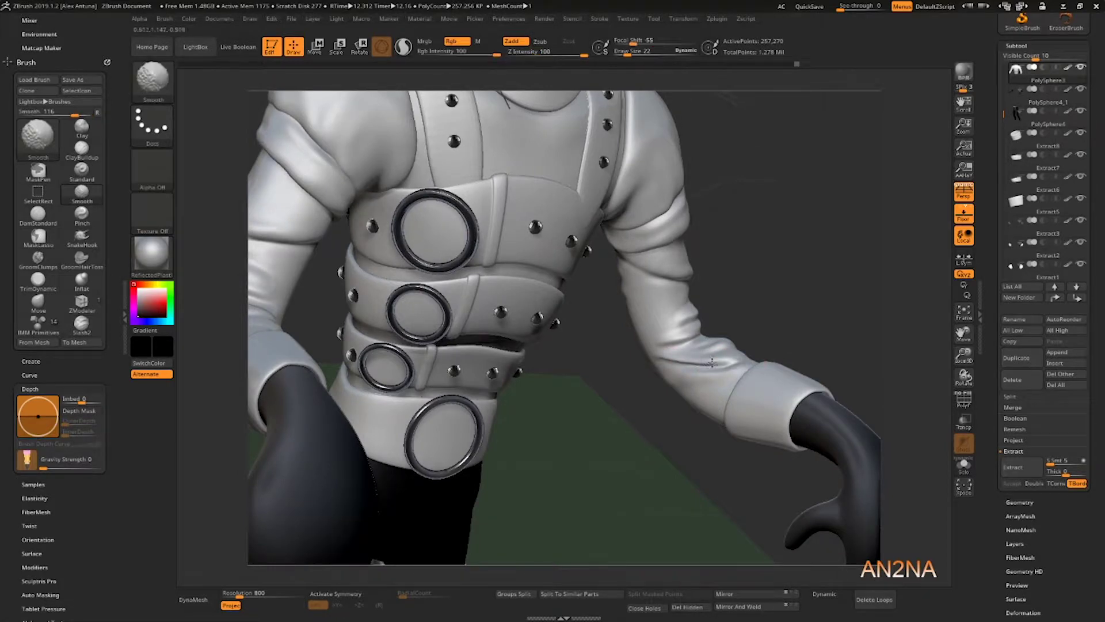
{"action": "mouse_move", "coordinate": [765, 311]}
{"action": "left_mouse_down"}
{"action": "mouse_move", "coordinate": [726, 351]}
{"action": "mouse_move", "coordinate": [801, 305]}
{"action": "left_mouse_up"}
{"action": "mouse_move", "coordinate": [640, 333]}
{"action": "left_mouse_down"}
{"action": "mouse_move", "coordinate": [685, 313]}
{"action": "mouse_move", "coordinate": [674, 316]}
{"action": "left_mouse_up"}
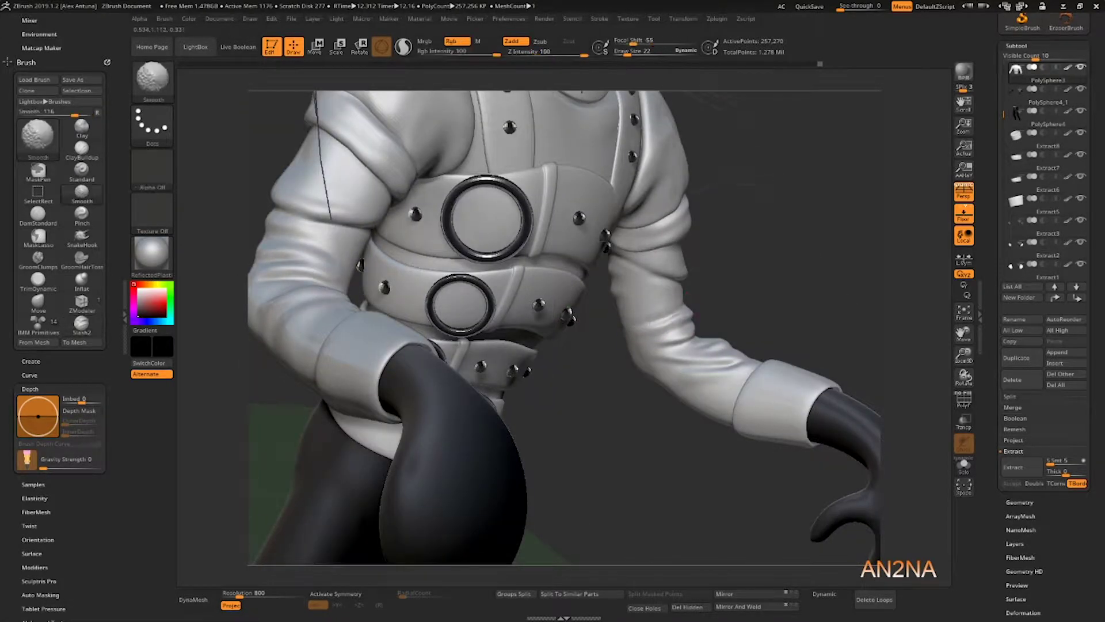
Step: Carve further Slash2 folds along the left sleeve's elbow and forearm and smooth their edges
{"action": "left_click_drag", "start_coordinate": [617, 280], "coordinate": [660, 311]}
{"action": "left_click_drag", "start_coordinate": [651, 296], "coordinate": [634, 283], "text": "shift"}
{"action": "mouse_move", "coordinate": [760, 276]}
{"action": "left_mouse_down"}
{"action": "mouse_move", "coordinate": [648, 299]}
{"action": "mouse_move", "coordinate": [617, 319]}
{"action": "mouse_move", "coordinate": [661, 293]}
{"action": "left_mouse_up"}
{"action": "mouse_move", "coordinate": [766, 299]}
{"action": "left_mouse_down"}
{"action": "mouse_move", "coordinate": [659, 292]}
{"action": "mouse_move", "coordinate": [611, 320]}
{"action": "left_mouse_up"}
{"action": "mouse_move", "coordinate": [742, 369]}
{"action": "left_mouse_down"}
{"action": "mouse_move", "coordinate": [679, 332]}
{"action": "mouse_move", "coordinate": [685, 297]}
{"action": "left_mouse_up"}
{"action": "mouse_move", "coordinate": [731, 311]}
{"action": "left_mouse_down"}
{"action": "mouse_move", "coordinate": [644, 295]}
{"action": "mouse_move", "coordinate": [685, 317]}
{"action": "left_mouse_up"}
{"action": "left_click_drag", "start_coordinate": [575, 426], "coordinate": [645, 426]}
{"action": "mouse_move", "coordinate": [663, 328]}
{"action": "left_mouse_down", "text": "shift"}
{"action": "mouse_move", "coordinate": [631, 313]}
{"action": "mouse_move", "coordinate": [651, 328]}
{"action": "left_mouse_up", "text": "shift"}
{"action": "left_click_drag", "start_coordinate": [575, 426], "coordinate": [611, 403]}
{"action": "left_click_drag", "start_coordinate": [656, 320], "coordinate": [648, 328], "text": "shift"}
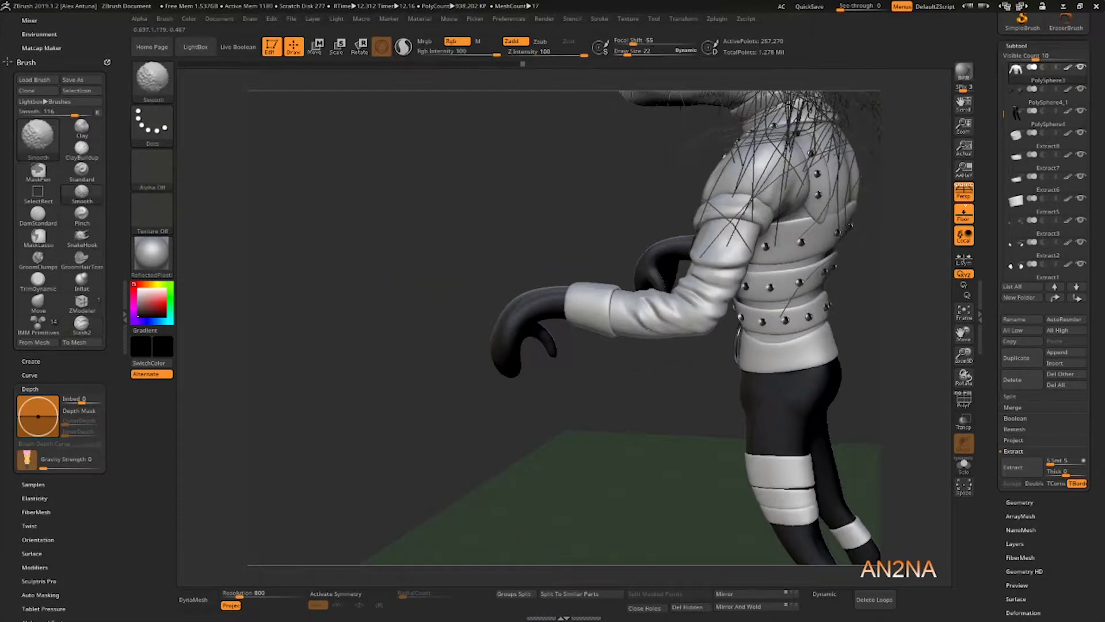
Step: Carve folds on the outer side of the left upper sleeve and around the back of the elbow
{"action": "left_click_drag", "start_coordinate": [501, 230], "coordinate": [659, 236]}
{"action": "left_click_drag", "start_coordinate": [725, 276], "coordinate": [725, 357], "text": "alt"}
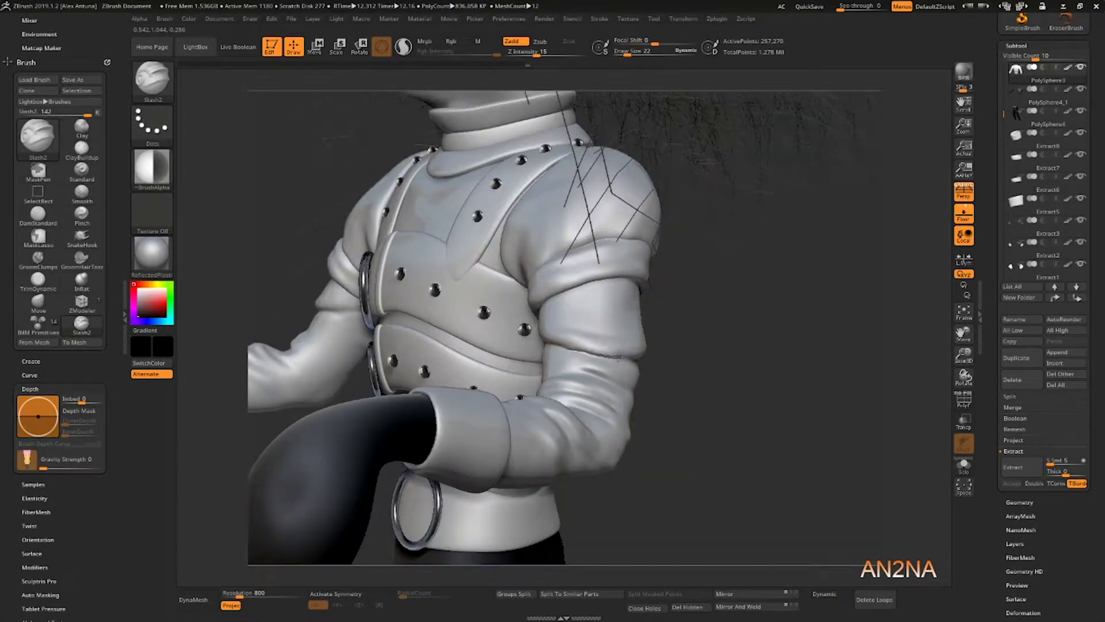
{"action": "left_click_drag", "start_coordinate": [617, 357], "coordinate": [637, 356]}
{"action": "left_click_drag", "start_coordinate": [706, 345], "coordinate": [641, 346]}
{"action": "left_click_drag", "start_coordinate": [576, 466], "coordinate": [634, 460]}
{"action": "left_click_drag", "start_coordinate": [565, 327], "coordinate": [614, 345]}
{"action": "mouse_move", "coordinate": [701, 376]}
{"action": "left_mouse_down"}
{"action": "mouse_move", "coordinate": [759, 361]}
{"action": "mouse_move", "coordinate": [624, 333]}
{"action": "mouse_move", "coordinate": [585, 345]}
{"action": "mouse_move", "coordinate": [633, 371]}
{"action": "left_mouse_up"}
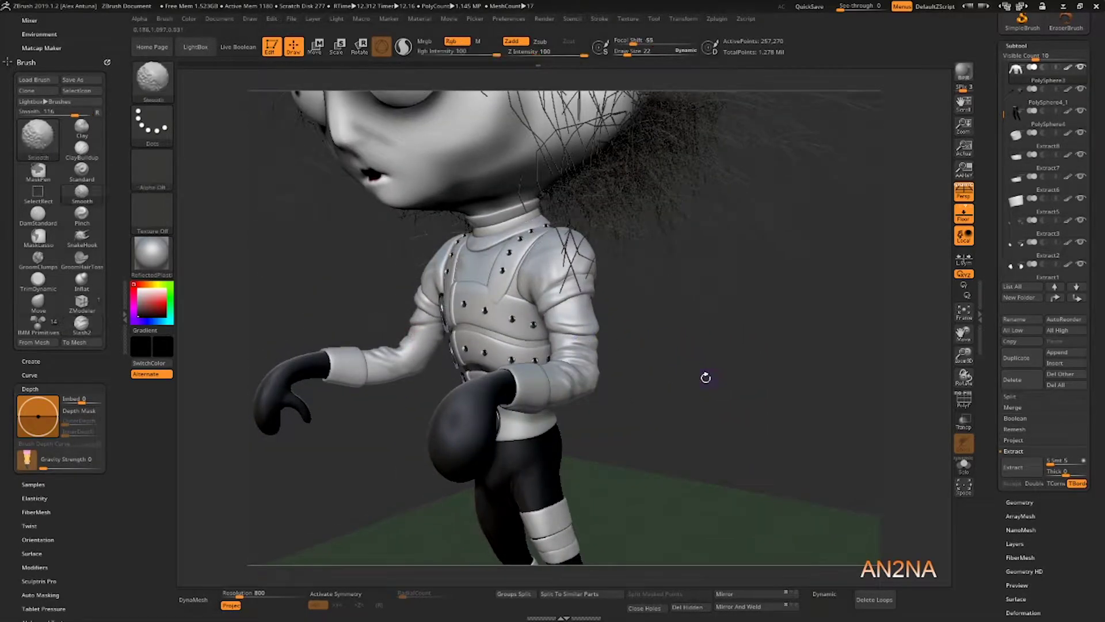
Step: Delete the jacket's higher subdivision levels and apply Mirror And Weld to copy the sleeve folds to the other side
{"action": "mouse_move", "coordinate": [706, 378]}
{"action": "left_mouse_down"}
{"action": "mouse_move", "coordinate": [702, 413]}
{"action": "mouse_move", "coordinate": [691, 357]}
{"action": "mouse_move", "coordinate": [805, 362]}
{"action": "left_mouse_up"}
{"action": "left_click_drag", "start_coordinate": [992, 255], "coordinate": [991, 390]}
{"action": "left_click_drag", "start_coordinate": [1026, 616], "coordinate": [1027, 483]}
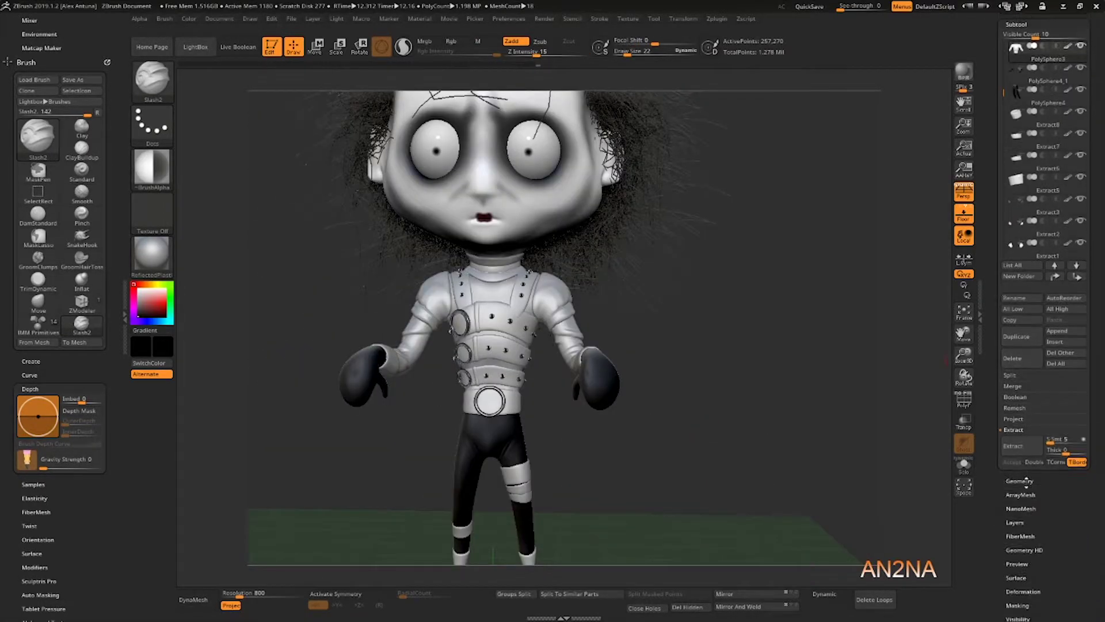
{"action": "left_click", "coordinate": [1026, 483]}
{"action": "left_click", "coordinate": [1011, 62]}
{"action": "left_click", "coordinate": [1060, 75]}
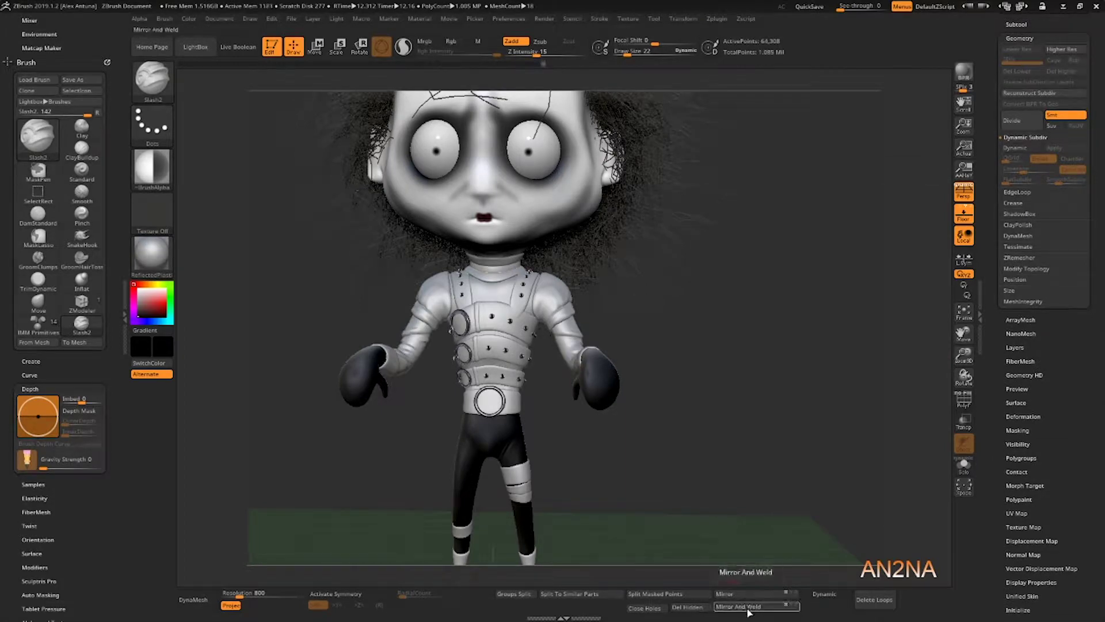
Step: Make the trousers the active subtool and fill them with black and the ReflectedPlastic material in Mrgb mode
{"action": "left_click_drag", "start_coordinate": [726, 354], "coordinate": [717, 317]}
{"action": "mouse_move", "coordinate": [689, 432]}
{"action": "left_mouse_down"}
{"action": "mouse_move", "coordinate": [683, 382]}
{"action": "mouse_move", "coordinate": [700, 374]}
{"action": "mouse_move", "coordinate": [662, 390]}
{"action": "left_mouse_up"}
{"action": "key", "text": "shift"}
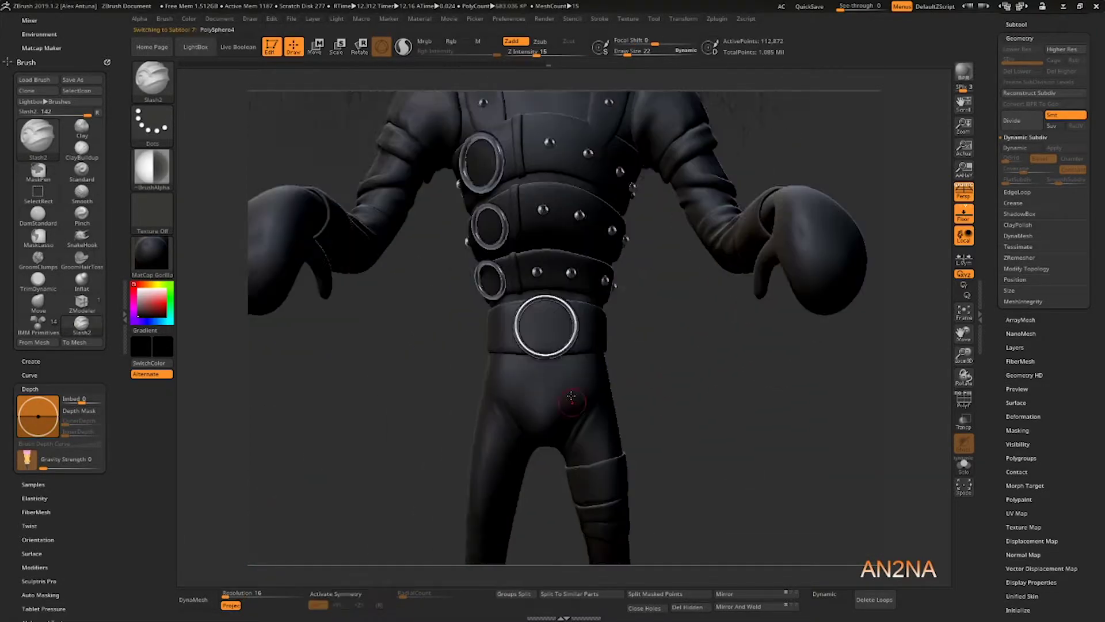
{"action": "key", "text": "m"}
{"action": "left_click", "coordinate": [269, 385]}
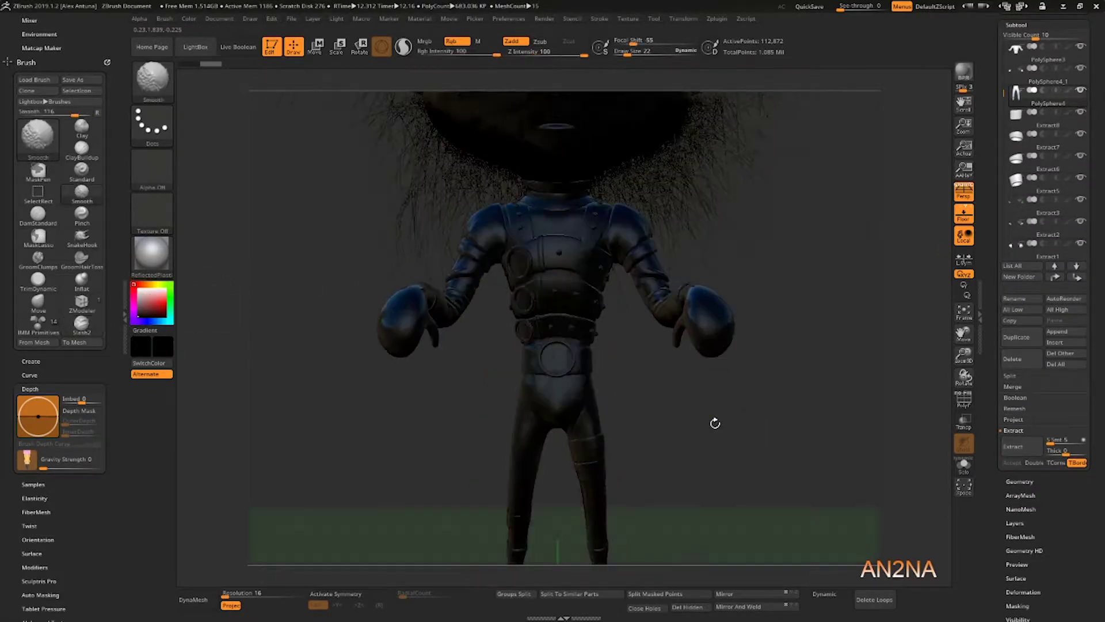
{"action": "mouse_move", "coordinate": [715, 423]}
{"action": "left_mouse_down"}
{"action": "mouse_move", "coordinate": [622, 423]}
{"action": "mouse_move", "coordinate": [686, 423]}
{"action": "left_mouse_up"}
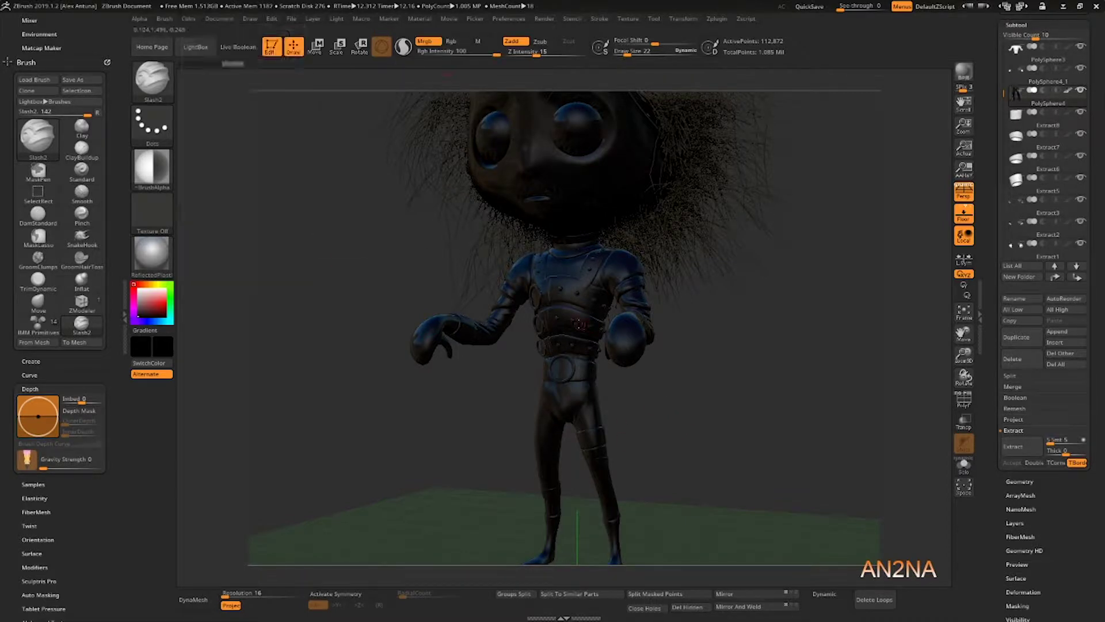
{"action": "left_click", "coordinate": [188, 18]}
{"action": "left_click", "coordinate": [216, 224]}
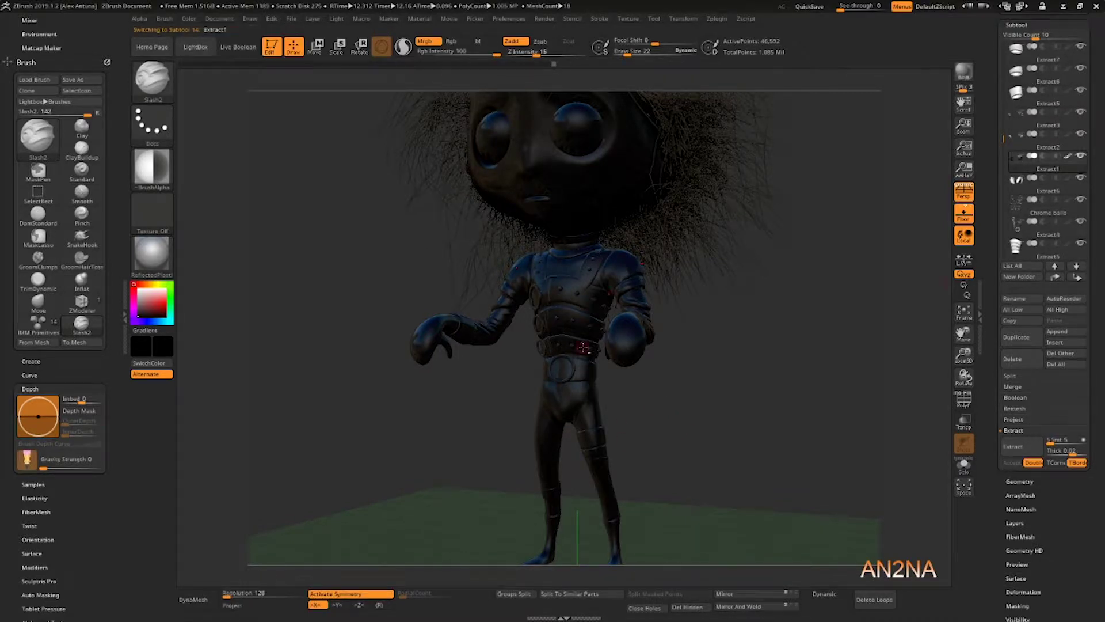
Step: Turn on colorize for all subtools and fill the upper leg straps with the black ReflectedPlastic material
{"action": "left_click", "coordinate": [1068, 158], "text": "shift"}
{"action": "left_click", "coordinate": [1068, 157], "text": "shift"}
{"action": "left_click", "coordinate": [597, 439], "text": "alt"}
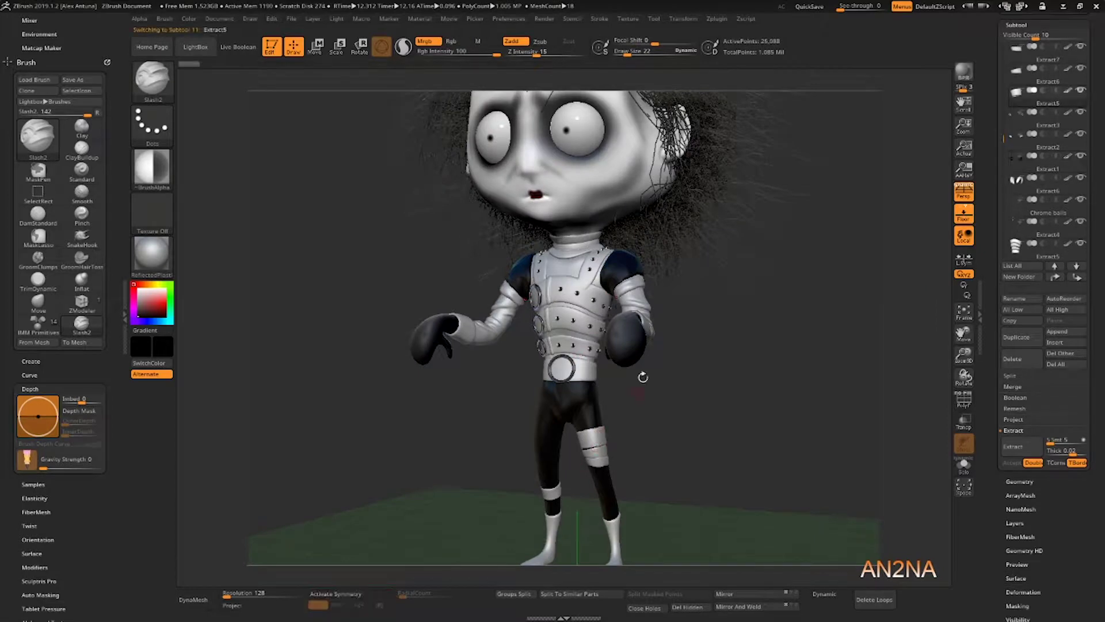
{"action": "left_click", "coordinate": [189, 18]}
{"action": "left_click", "coordinate": [189, 19]}
{"action": "left_click", "coordinate": [233, 225]}
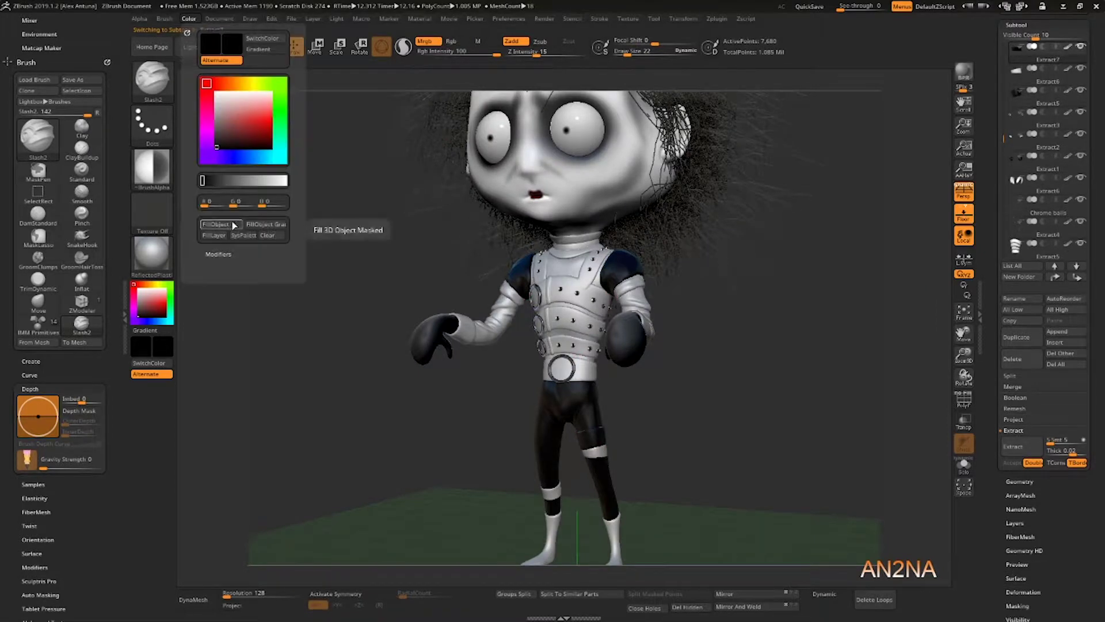
Step: Dock the Color palette in the tray and fill the remaining leg straps and the boots with black ReflectedPlastic
{"action": "left_click", "coordinate": [186, 26]}
{"action": "left_click", "coordinate": [597, 452], "text": "alt"}
{"action": "left_click", "coordinate": [551, 494], "text": "alt"}
{"action": "left_click", "coordinate": [1016, 50]}
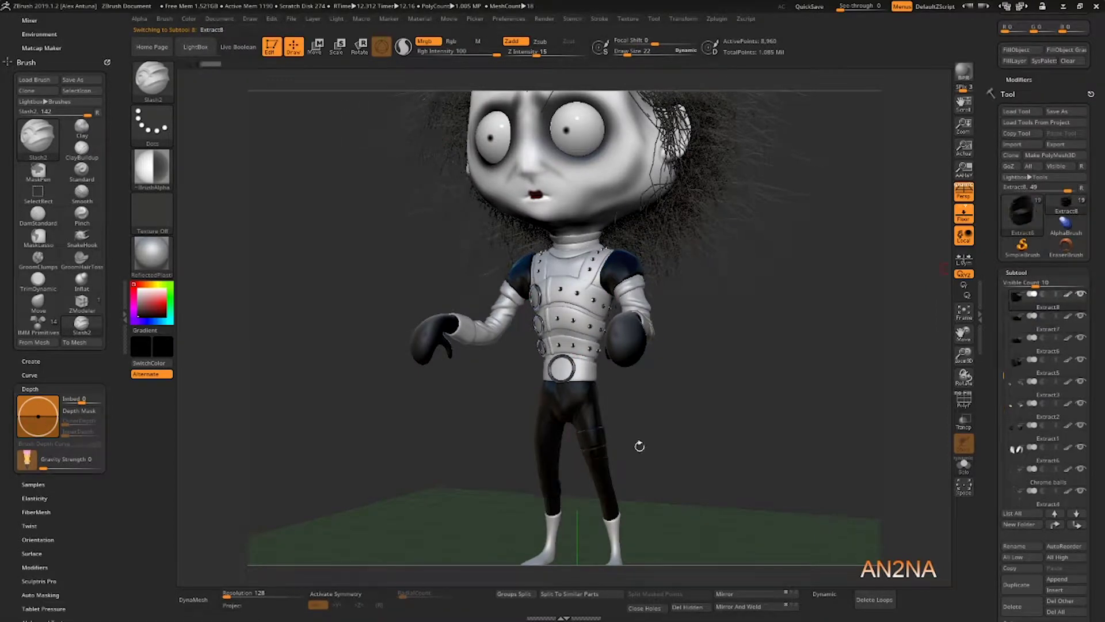
{"action": "left_click", "coordinate": [617, 531], "text": "alt"}
{"action": "left_click", "coordinate": [1017, 49]}
Step: Fill the jacket, its sleeve bands and the torso belts with the black ReflectedPlastic material
{"action": "left_click_drag", "start_coordinate": [714, 362], "coordinate": [653, 364]}
{"action": "left_click", "coordinate": [606, 314], "text": "alt"}
{"action": "left_click", "coordinate": [1018, 50]}
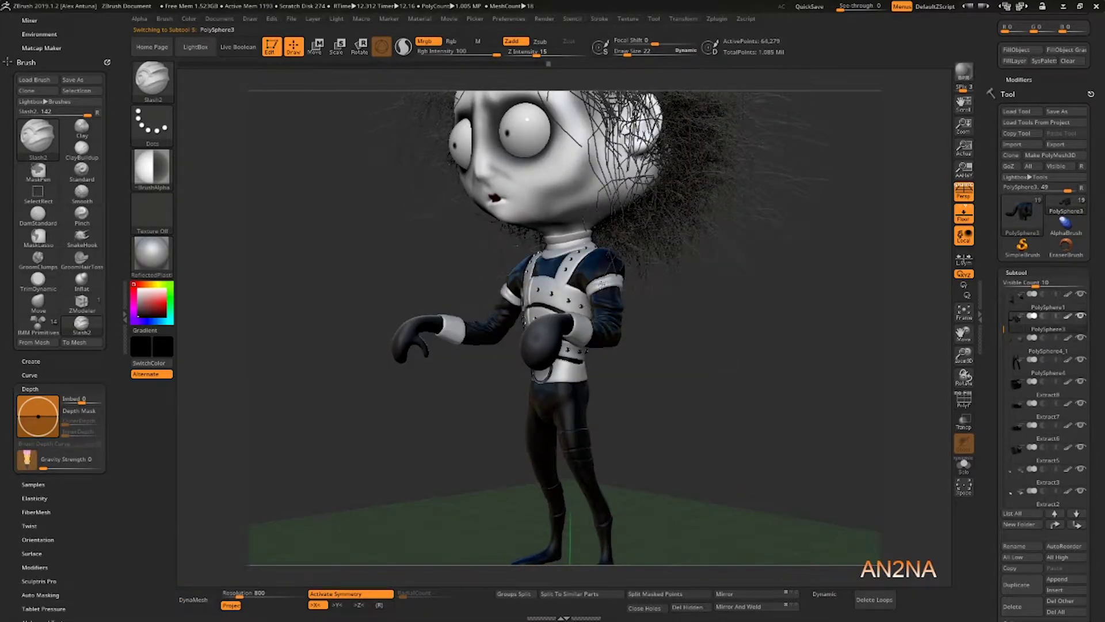
{"action": "left_click", "coordinate": [605, 290], "text": "alt"}
{"action": "left_click", "coordinate": [1018, 50]}
{"action": "left_click", "coordinate": [575, 269], "text": "alt"}
{"action": "left_click", "coordinate": [1022, 50]}
{"action": "left_click", "coordinate": [1018, 51]}
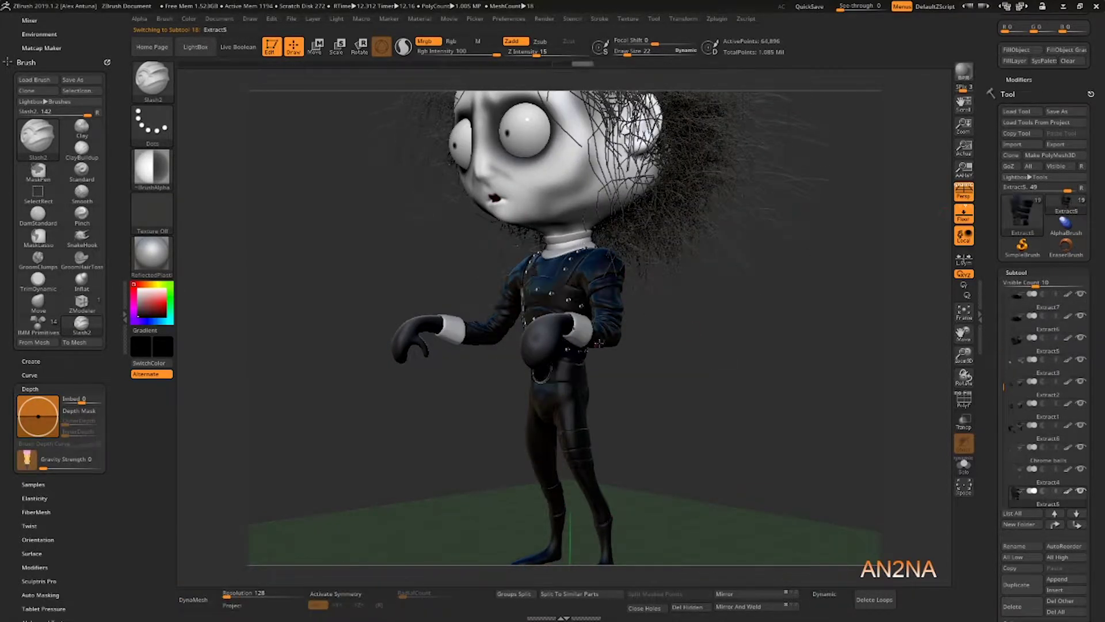
Step: Fill the sleeve cuffs, the gloves and the neck collar with the black ReflectedPlastic material
{"action": "left_click", "coordinate": [584, 328], "text": "alt"}
{"action": "left_click", "coordinate": [1018, 51]}
{"action": "left_click", "coordinate": [553, 337], "text": "alt"}
{"action": "left_click", "coordinate": [1017, 52]}
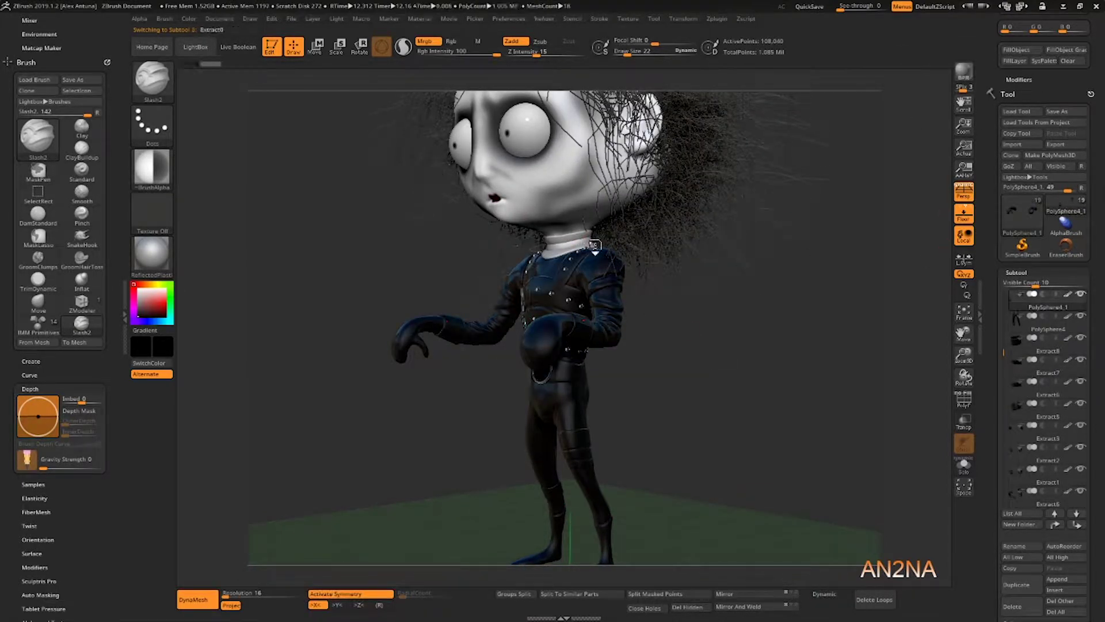
{"action": "left_click", "coordinate": [567, 248], "text": "alt"}
{"action": "left_click", "coordinate": [1017, 50]}
Step: Frame the whole character, quick-save the project and render the figure with BPR
{"action": "left_click_drag", "start_coordinate": [328, 224], "coordinate": [437, 231]}
{"action": "left_click_drag", "start_coordinate": [671, 420], "coordinate": [640, 443], "text": "alt"}
{"action": "left_click", "coordinate": [809, 7]}
{"action": "left_click", "coordinate": [964, 73]}
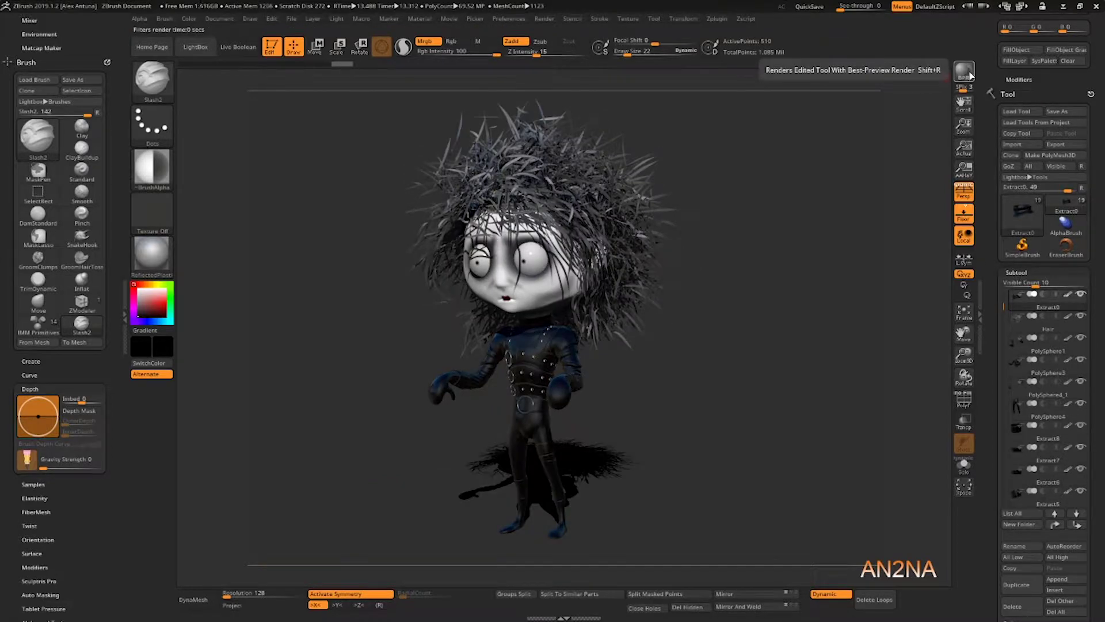
Step: Give the hair subtool the MatCap Gorilla material and render the character with BPR
{"action": "left_click_drag", "start_coordinate": [1001, 322], "coordinate": [1000, 340]}
{"action": "left_click", "coordinate": [1029, 346]}
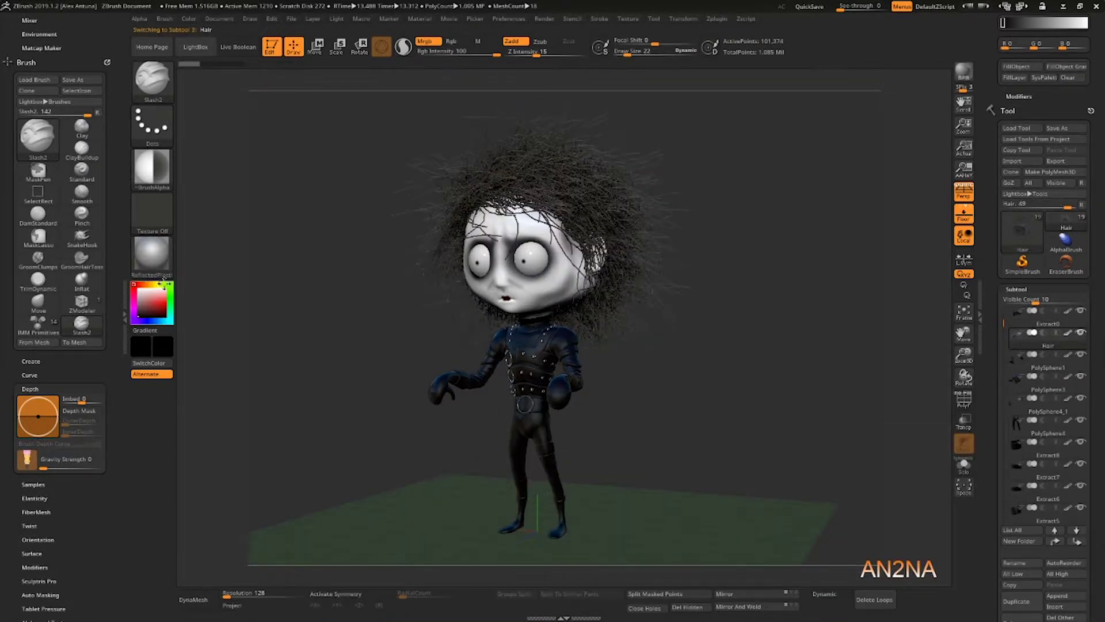
{"action": "left_click", "coordinate": [152, 255]}
{"action": "left_click", "coordinate": [262, 342]}
{"action": "left_click", "coordinate": [152, 255]}
{"action": "left_click", "coordinate": [342, 352]}
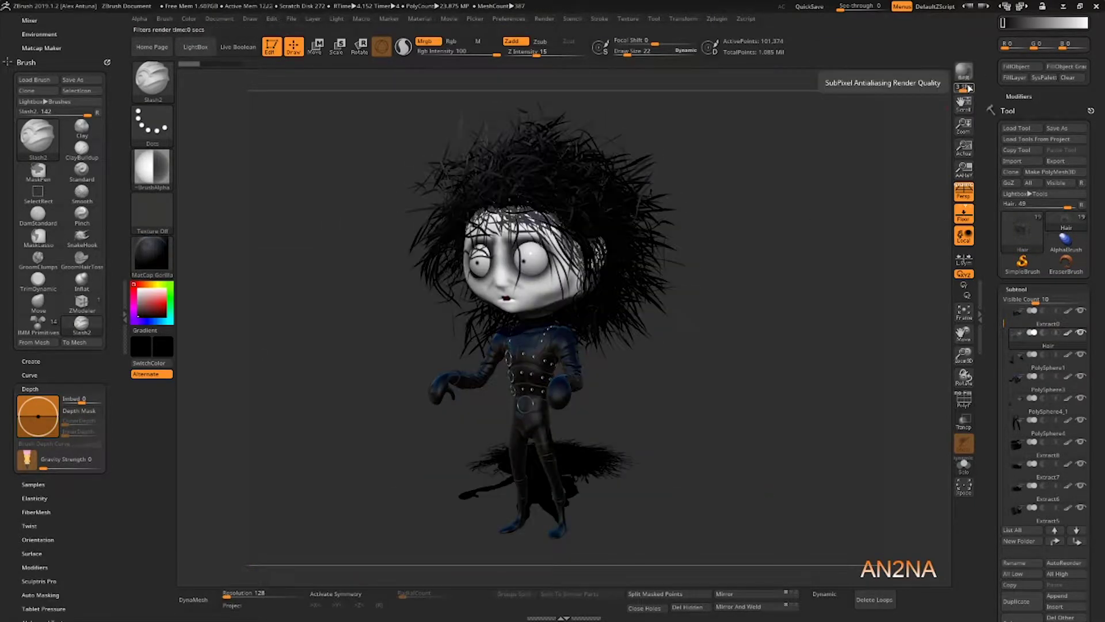
{"action": "left_click", "coordinate": [788, 235]}
{"action": "left_click", "coordinate": [972, 67]}
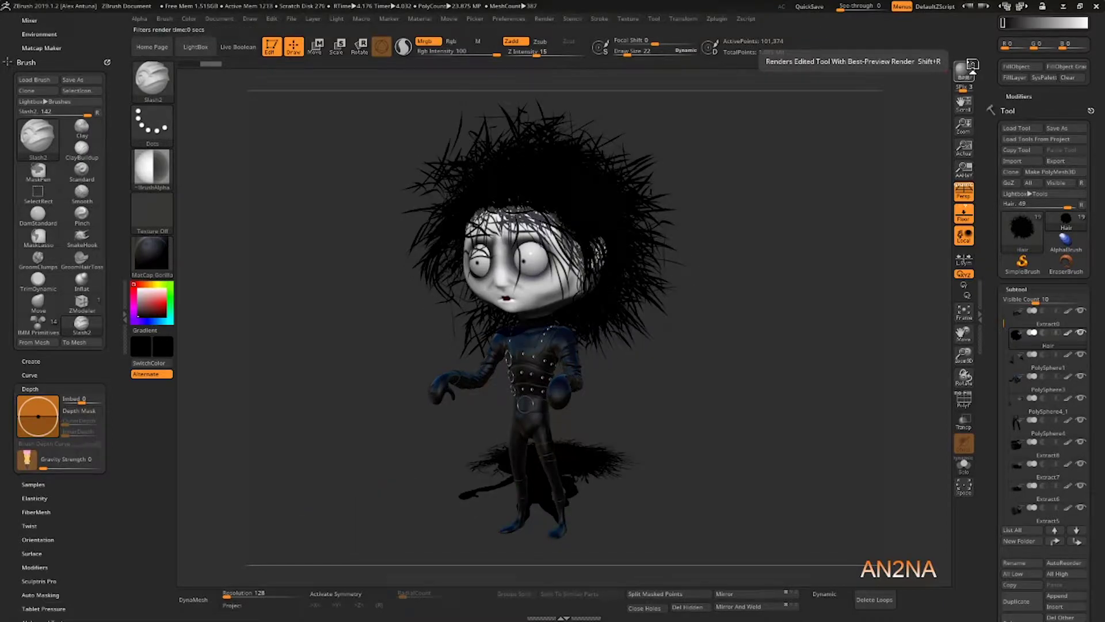
Step: Try the Hair2 material on the hair, replace it with the Hair material and render with BPR
{"action": "left_click", "coordinate": [152, 253]}
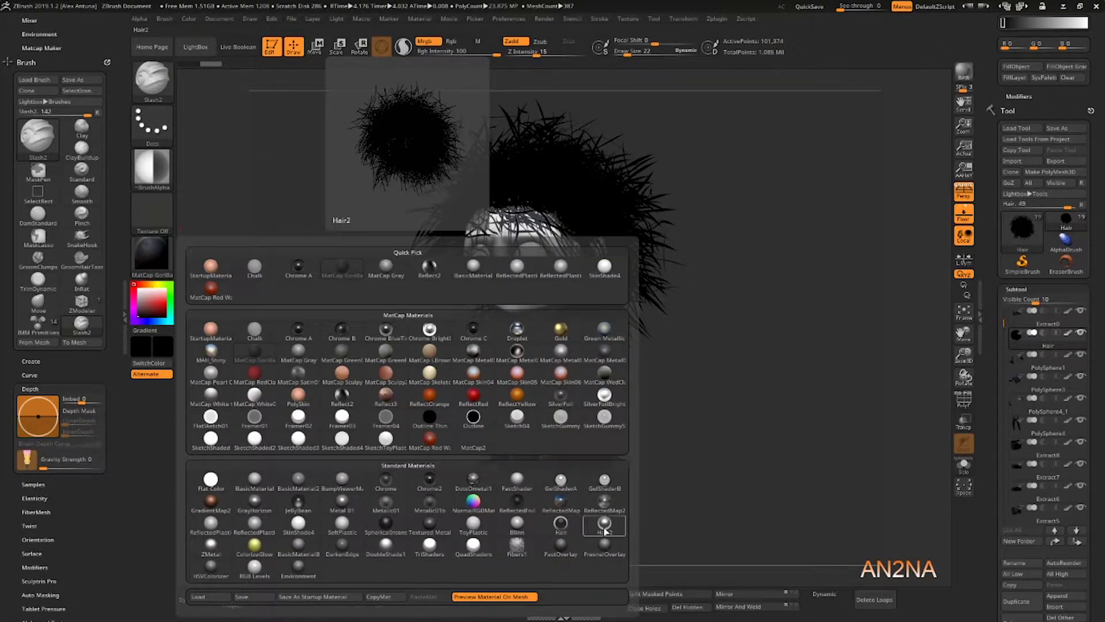
{"action": "left_click", "coordinate": [605, 530]}
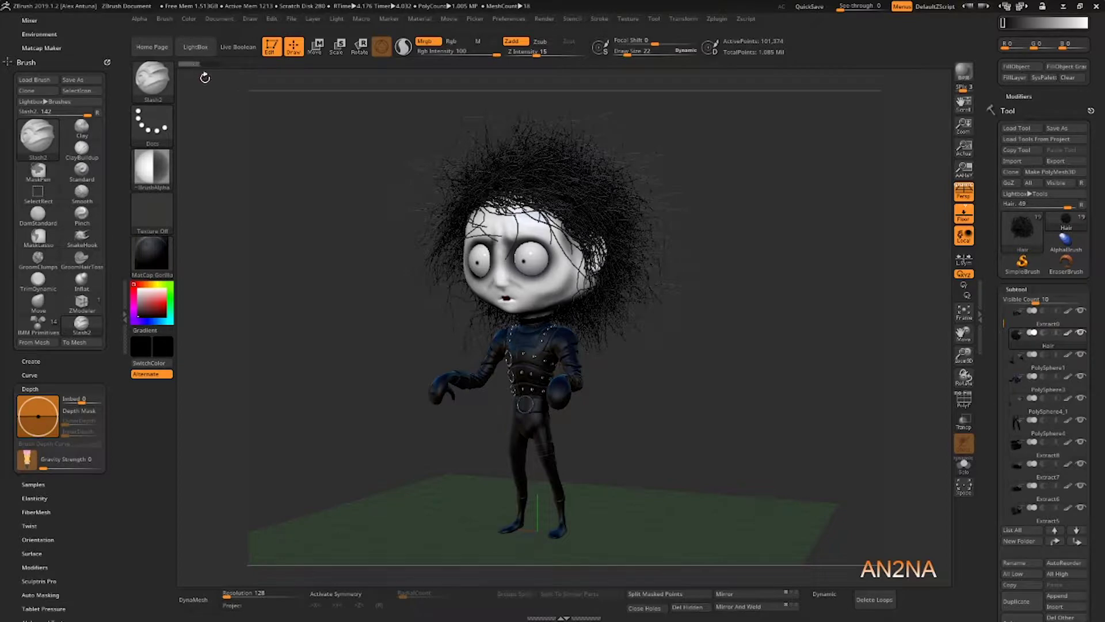
{"action": "left_click", "coordinate": [152, 253]}
{"action": "left_click", "coordinate": [564, 528]}
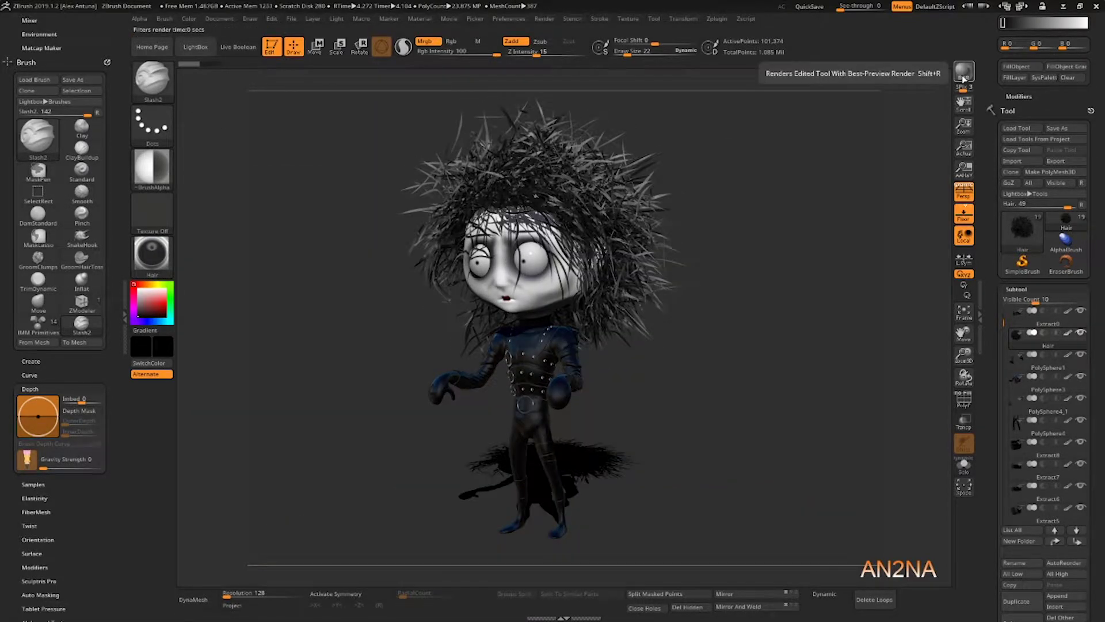
Step: Try the Hair2 material on the hair and render the character with BPR
{"action": "left_click", "coordinate": [152, 254]}
{"action": "left_click", "coordinate": [604, 530]}
{"action": "left_click", "coordinate": [966, 73]}
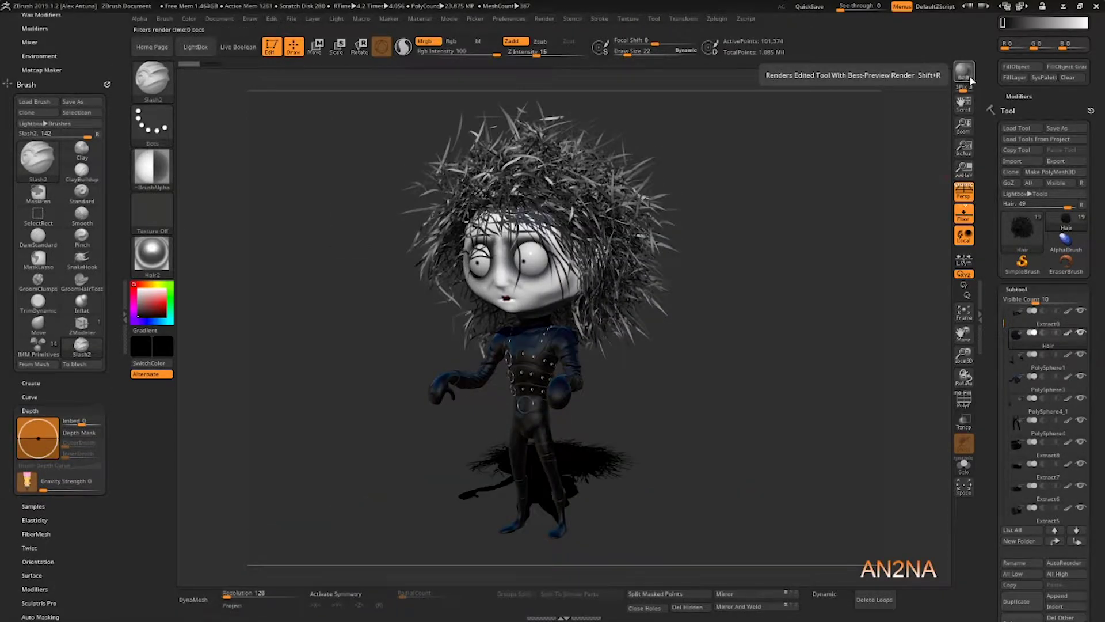
Step: Give the hair the Hair material, toggle its polypaint and render the character with BPR
{"action": "left_click", "coordinate": [152, 254]}
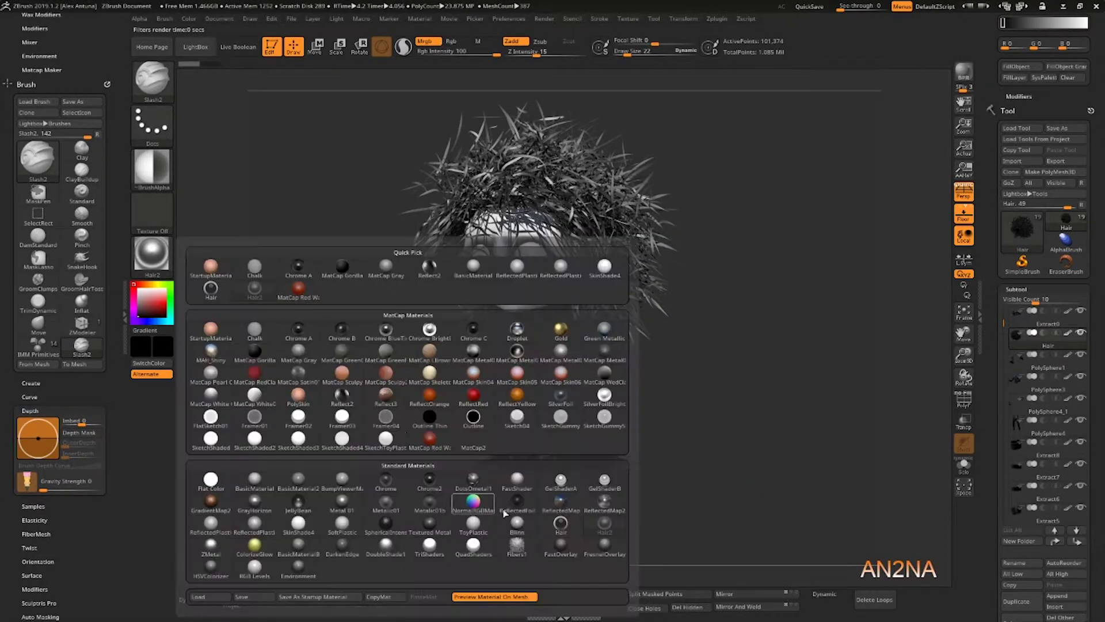
{"action": "left_click", "coordinate": [558, 526]}
{"action": "left_click", "coordinate": [1068, 333]}
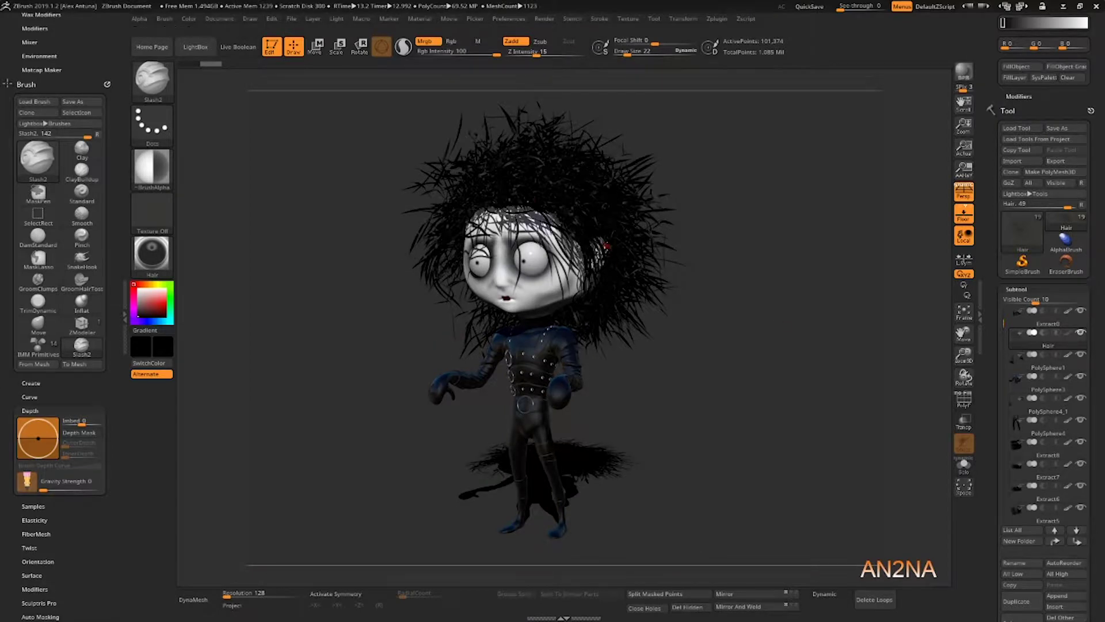
{"action": "left_click", "coordinate": [1068, 334]}
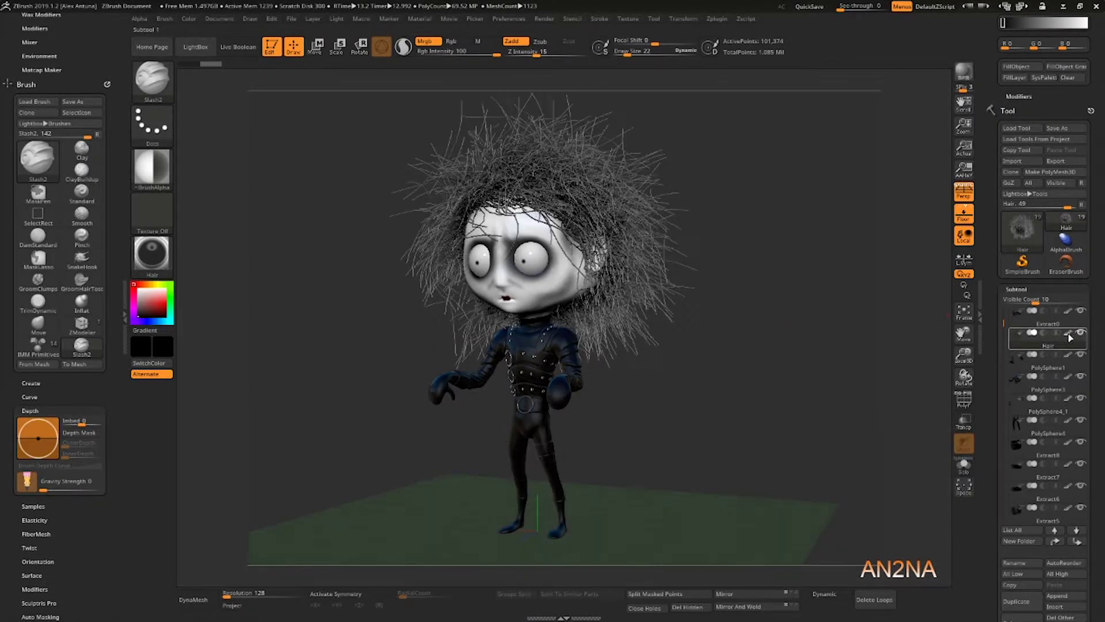
{"action": "left_click", "coordinate": [965, 72]}
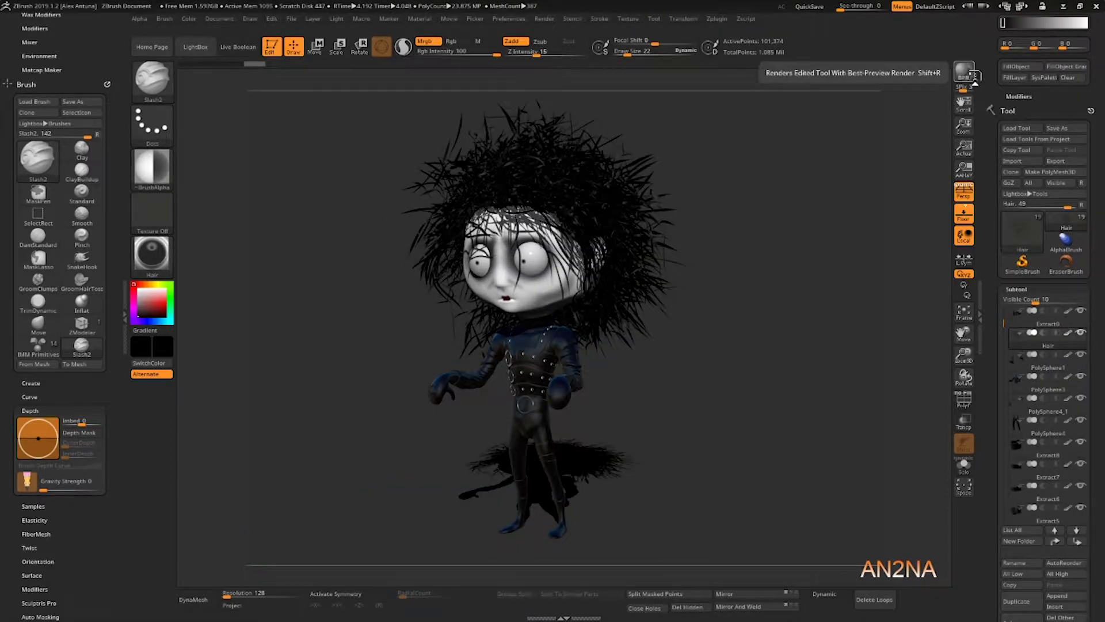
Step: Switch the current material to ReflectedPlastic, hide the hair subtool and select the trousers subtool
{"action": "left_click_drag", "start_coordinate": [329, 331], "coordinate": [596, 399]}
{"action": "left_click", "coordinate": [152, 254]}
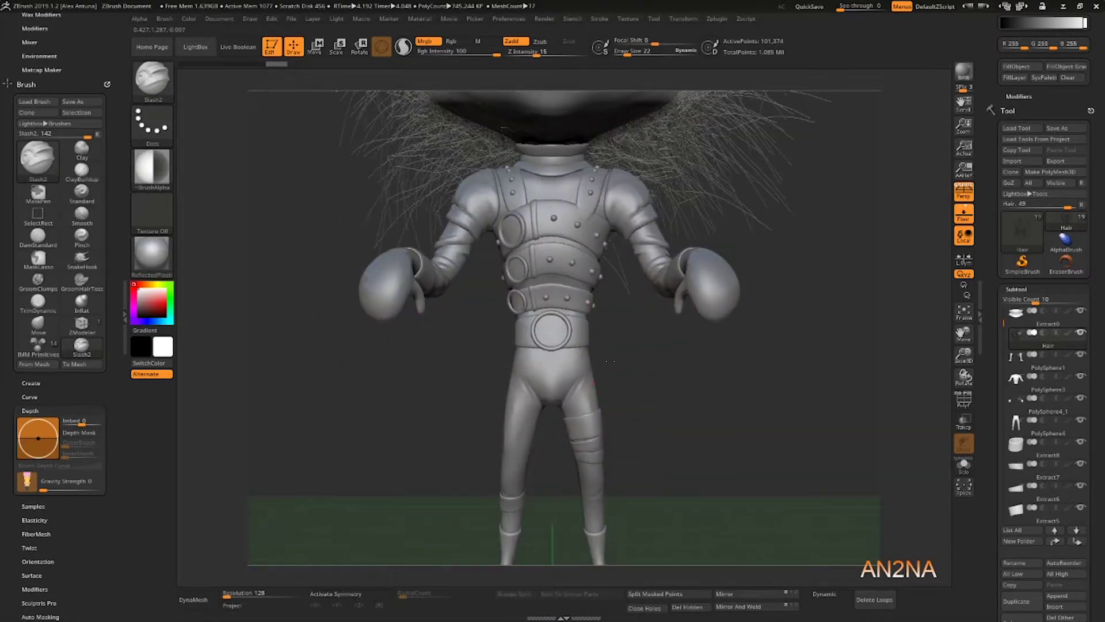
{"action": "left_click_drag", "start_coordinate": [610, 361], "coordinate": [564, 432], "text": "alt"}
{"action": "left_click", "coordinate": [1080, 333]}
{"action": "left_click", "coordinate": [545, 411], "text": "alt"}
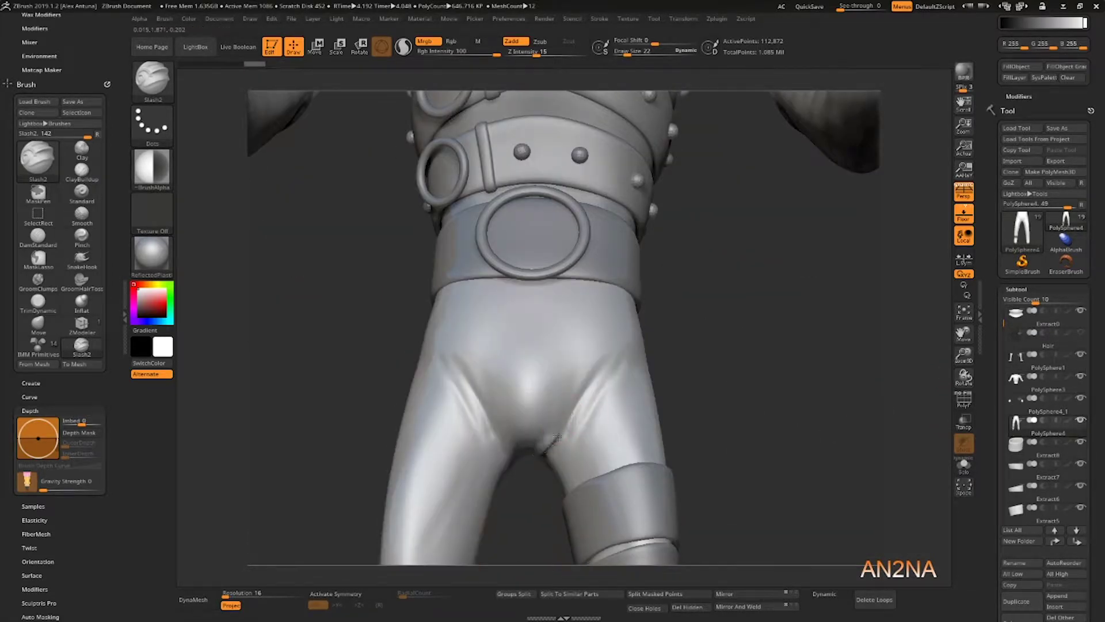
Step: Carve and smooth groin creases and diagonal hip folds on the front of the trousers with Slash2 and Smooth
{"action": "mouse_move", "coordinate": [507, 403]}
{"action": "left_mouse_down", "text": "shift"}
{"action": "mouse_move", "coordinate": [478, 414]}
{"action": "mouse_move", "coordinate": [459, 385]}
{"action": "mouse_move", "coordinate": [478, 377]}
{"action": "left_mouse_up", "text": "shift"}
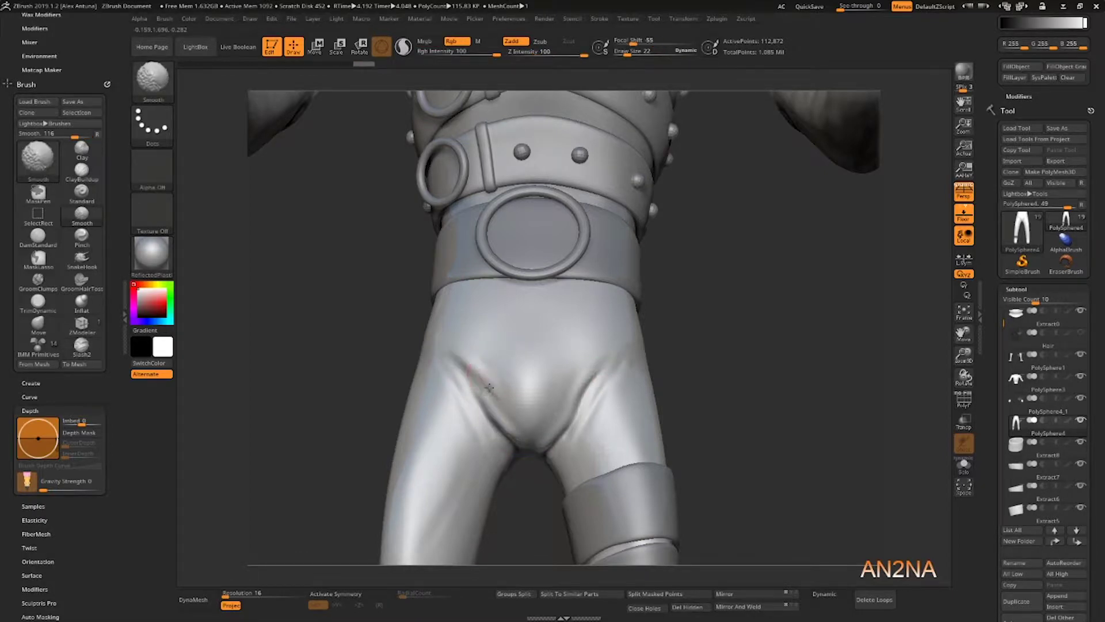
{"action": "left_click_drag", "start_coordinate": [742, 346], "coordinate": [706, 363]}
{"action": "left_click_drag", "start_coordinate": [612, 322], "coordinate": [572, 413]}
{"action": "mouse_move", "coordinate": [621, 332]}
{"action": "left_mouse_down", "text": "shift"}
{"action": "mouse_move", "coordinate": [631, 337]}
{"action": "mouse_move", "coordinate": [577, 352]}
{"action": "mouse_move", "coordinate": [598, 342]}
{"action": "left_mouse_up", "text": "shift"}
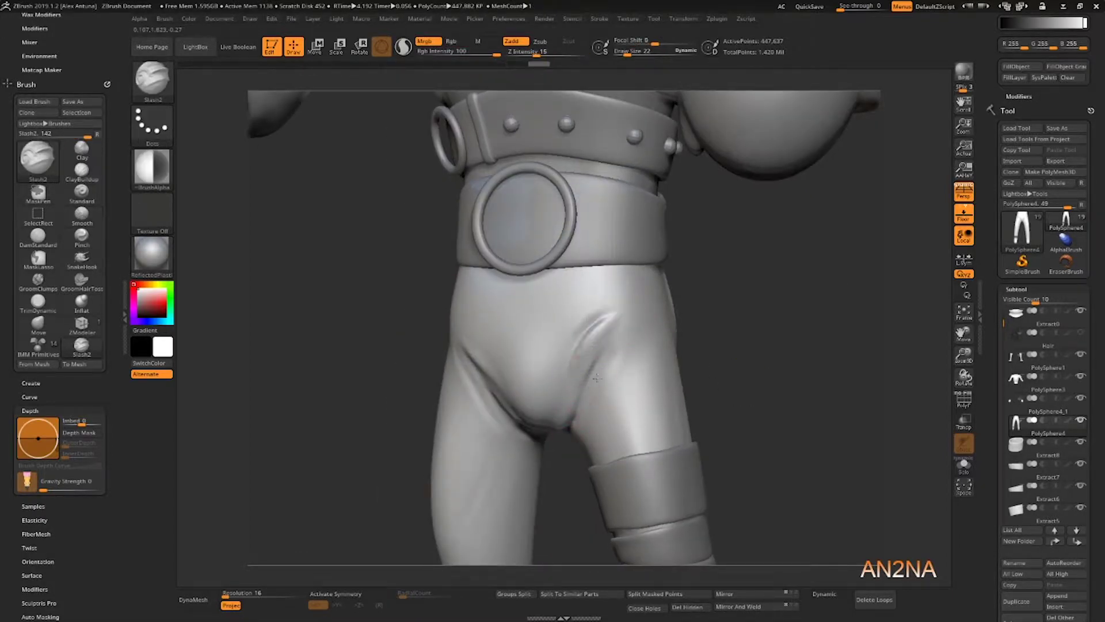
{"action": "left_click_drag", "start_coordinate": [742, 345], "coordinate": [752, 311]}
{"action": "left_click_drag", "start_coordinate": [547, 432], "coordinate": [598, 374]}
{"action": "key", "text": "ctrl+z"}
{"action": "mouse_move", "coordinate": [743, 346]}
{"action": "left_mouse_down"}
{"action": "mouse_move", "coordinate": [748, 374]}
{"action": "mouse_move", "coordinate": [740, 343]}
{"action": "left_mouse_up"}
{"action": "left_click_drag", "start_coordinate": [603, 354], "coordinate": [582, 391], "text": "shift"}
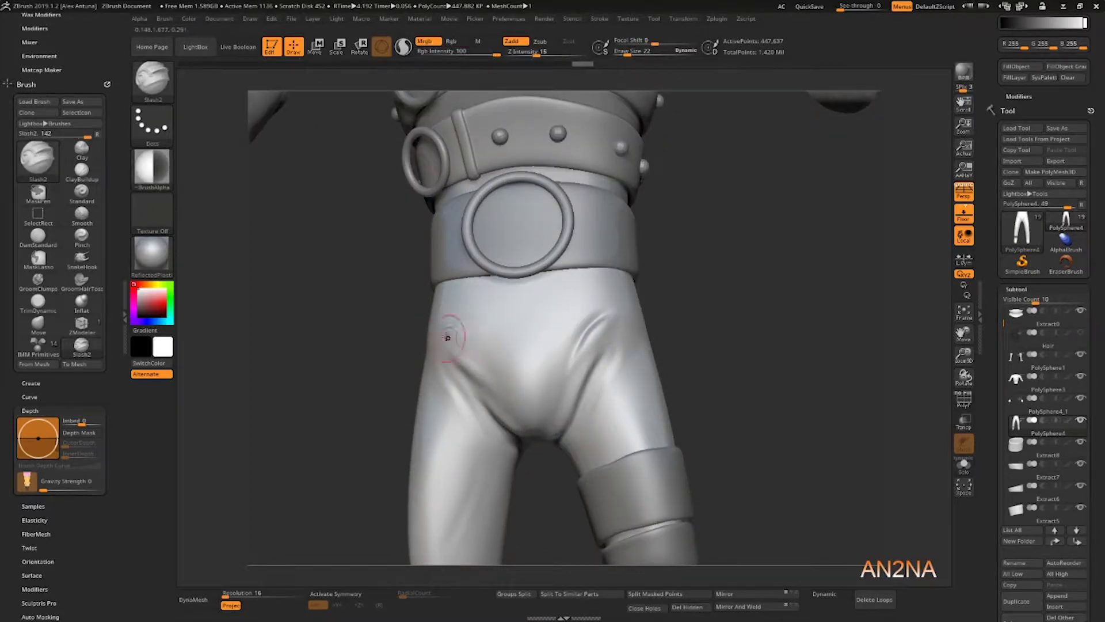
{"action": "left_click_drag", "start_coordinate": [448, 332], "coordinate": [499, 369]}
{"action": "left_click_drag", "start_coordinate": [496, 363], "coordinate": [518, 368], "text": "shift"}
Step: Turn on transparency and carve and smooth folds on the thigh just above the leg wraps
{"action": "left_click_drag", "start_coordinate": [696, 201], "coordinate": [671, 294]}
{"action": "left_click_drag", "start_coordinate": [719, 322], "coordinate": [725, 265]}
{"action": "left_click", "coordinate": [963, 421]}
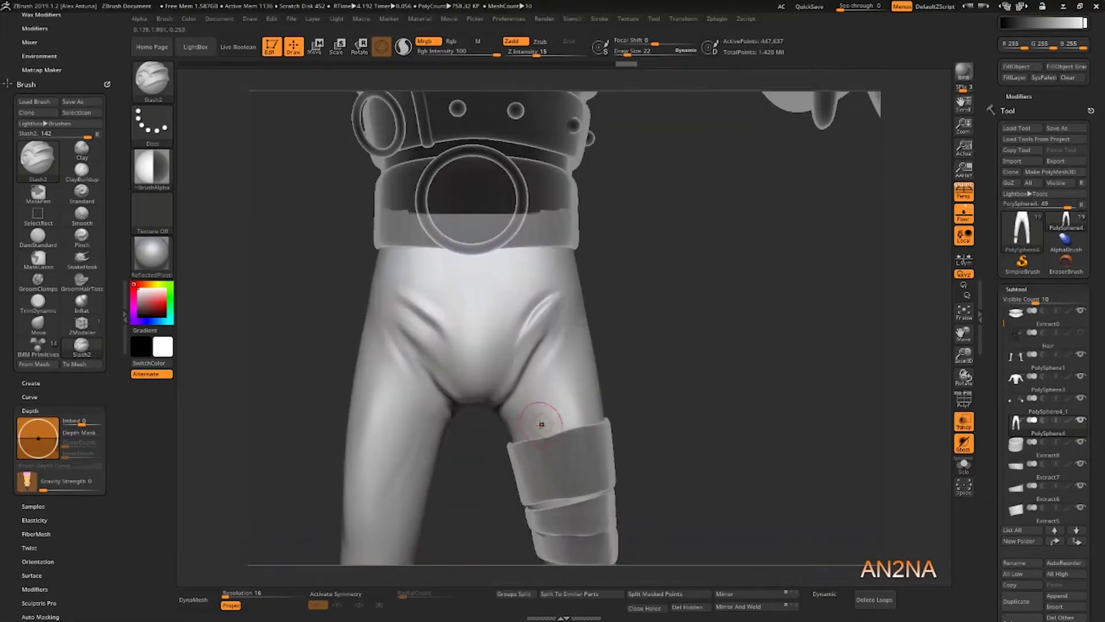
{"action": "left_click_drag", "start_coordinate": [543, 424], "coordinate": [561, 403]}
{"action": "left_click_drag", "start_coordinate": [555, 403], "coordinate": [570, 409], "text": "shift"}
{"action": "left_click_drag", "start_coordinate": [749, 346], "coordinate": [703, 339]}
{"action": "mouse_move", "coordinate": [593, 423]}
{"action": "left_mouse_down"}
{"action": "mouse_move", "coordinate": [601, 386]}
{"action": "mouse_move", "coordinate": [599, 409]}
{"action": "left_mouse_up"}
{"action": "left_click_drag", "start_coordinate": [662, 398], "coordinate": [700, 323]}
Step: Carve and smooth a diagonal fold on the upper thigh of the trousers and turn transparency off
{"action": "left_click_drag", "start_coordinate": [485, 340], "coordinate": [426, 429]}
{"action": "left_click_drag", "start_coordinate": [475, 360], "coordinate": [433, 420], "text": "shift"}
{"action": "mouse_move", "coordinate": [703, 266]}
{"action": "left_mouse_down", "text": "alt"}
{"action": "mouse_move", "coordinate": [696, 375]}
{"action": "mouse_move", "coordinate": [651, 368]}
{"action": "left_mouse_up", "text": "alt"}
{"action": "left_click", "coordinate": [964, 422]}
{"action": "left_click_drag", "start_coordinate": [543, 376], "coordinate": [537, 386], "text": "shift"}
Step: Carve and smooth creases beneath the buttocks on the back of the trousers
{"action": "left_click_drag", "start_coordinate": [669, 375], "coordinate": [616, 371]}
{"action": "left_click_drag", "start_coordinate": [696, 345], "coordinate": [696, 397], "text": "alt"}
{"action": "left_click_drag", "start_coordinate": [623, 396], "coordinate": [659, 386]}
{"action": "left_click_drag", "start_coordinate": [656, 388], "coordinate": [609, 395], "text": "shift"}
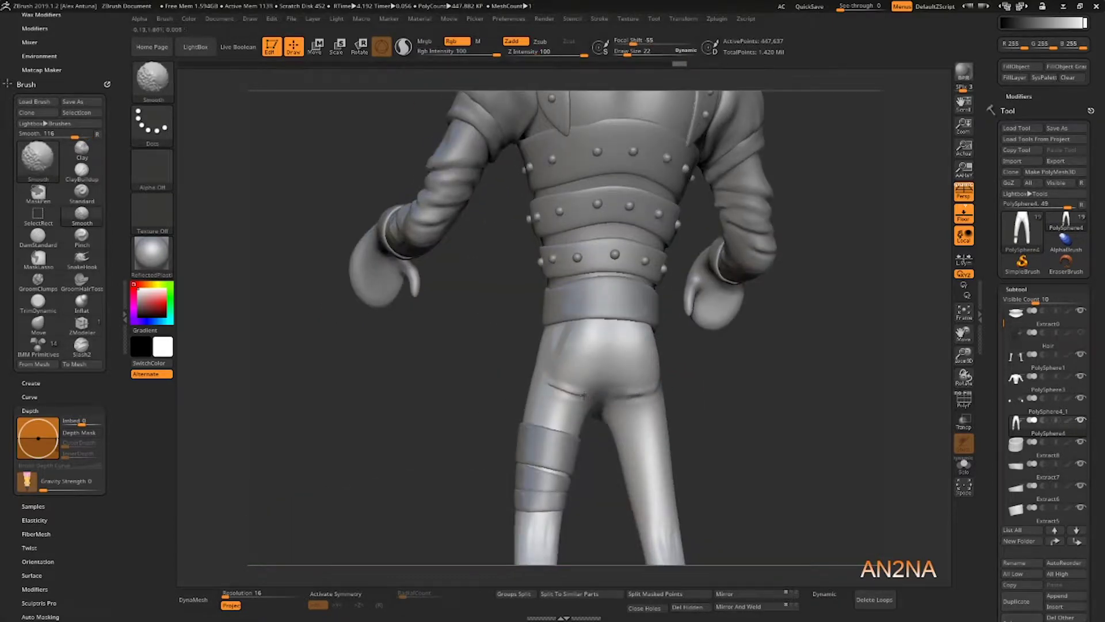
{"action": "mouse_move", "coordinate": [683, 374]}
{"action": "left_mouse_down"}
{"action": "mouse_move", "coordinate": [641, 418]}
{"action": "mouse_move", "coordinate": [678, 412]}
{"action": "mouse_move", "coordinate": [653, 413]}
{"action": "left_mouse_up"}
{"action": "left_click_drag", "start_coordinate": [648, 417], "coordinate": [676, 410]}
{"action": "right_click_drag", "start_coordinate": [677, 415], "coordinate": [640, 416]}
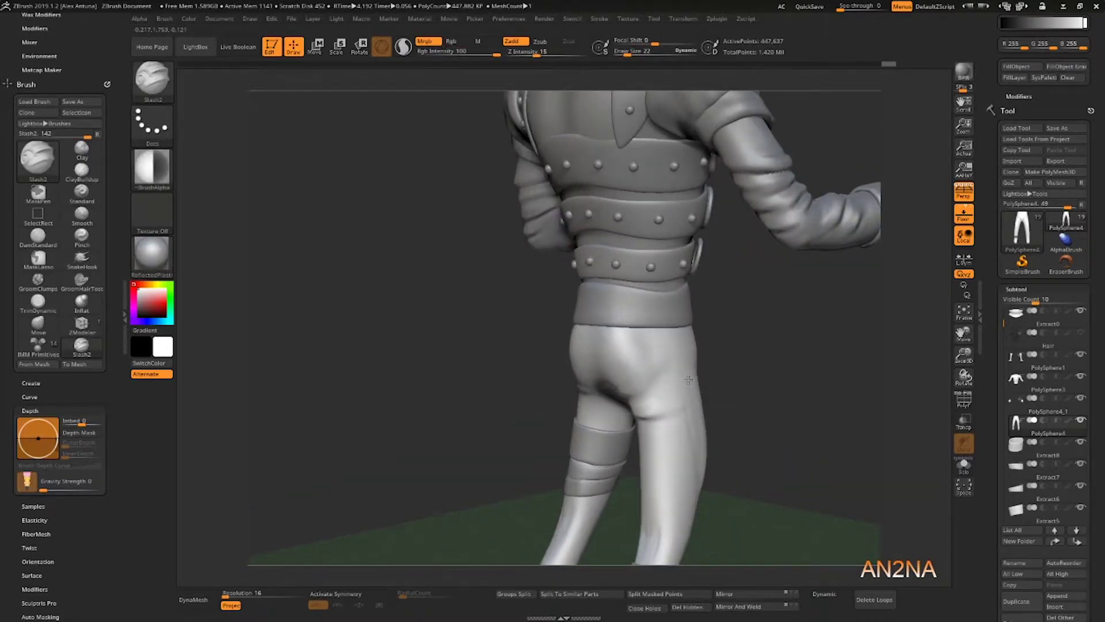
Step: Add folds to the rear sides of the hips and smooth them
{"action": "right_click_drag", "start_coordinate": [688, 351], "coordinate": [661, 375]}
{"action": "left_click_drag", "start_coordinate": [661, 339], "coordinate": [672, 384]}
{"action": "mouse_move", "coordinate": [672, 380]}
{"action": "right_mouse_down"}
{"action": "mouse_move", "coordinate": [692, 375]}
{"action": "mouse_move", "coordinate": [612, 335]}
{"action": "right_mouse_up"}
{"action": "key", "text": "shift"}
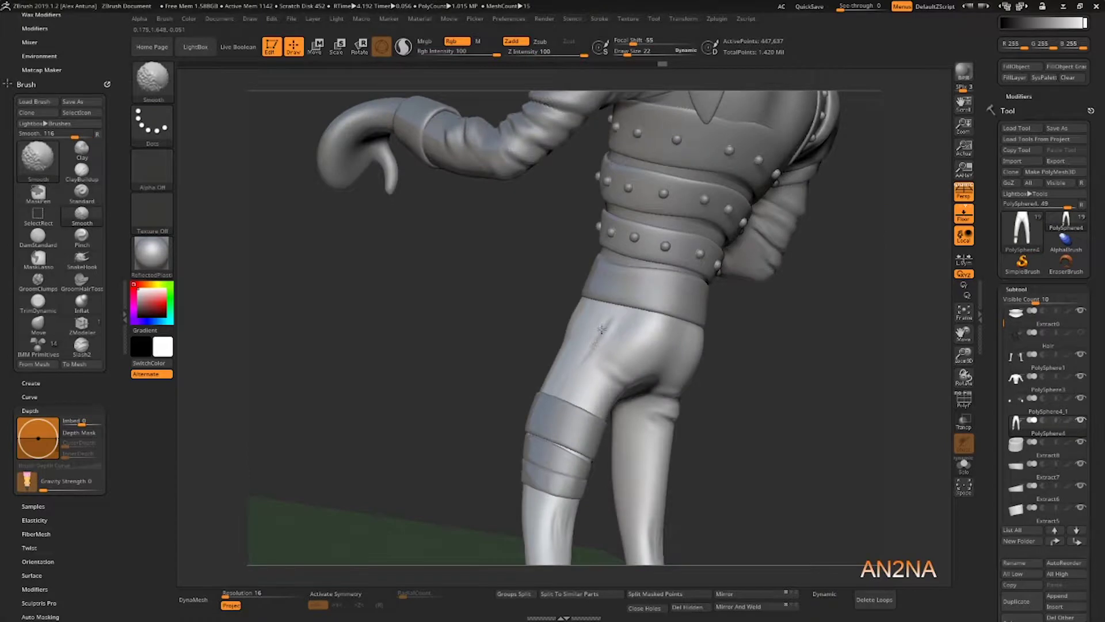
{"action": "left_click_drag", "start_coordinate": [602, 330], "coordinate": [620, 343], "text": "shift"}
Step: Turn on transparency and carve short folds on the outer hip below the belt
{"action": "mouse_move", "coordinate": [620, 342]}
{"action": "right_mouse_down"}
{"action": "mouse_move", "coordinate": [743, 374]}
{"action": "mouse_move", "coordinate": [760, 368]}
{"action": "right_mouse_up"}
{"action": "right_click_drag", "start_coordinate": [760, 369], "coordinate": [772, 378], "text": "ctrl"}
{"action": "key", "text": "shift"}
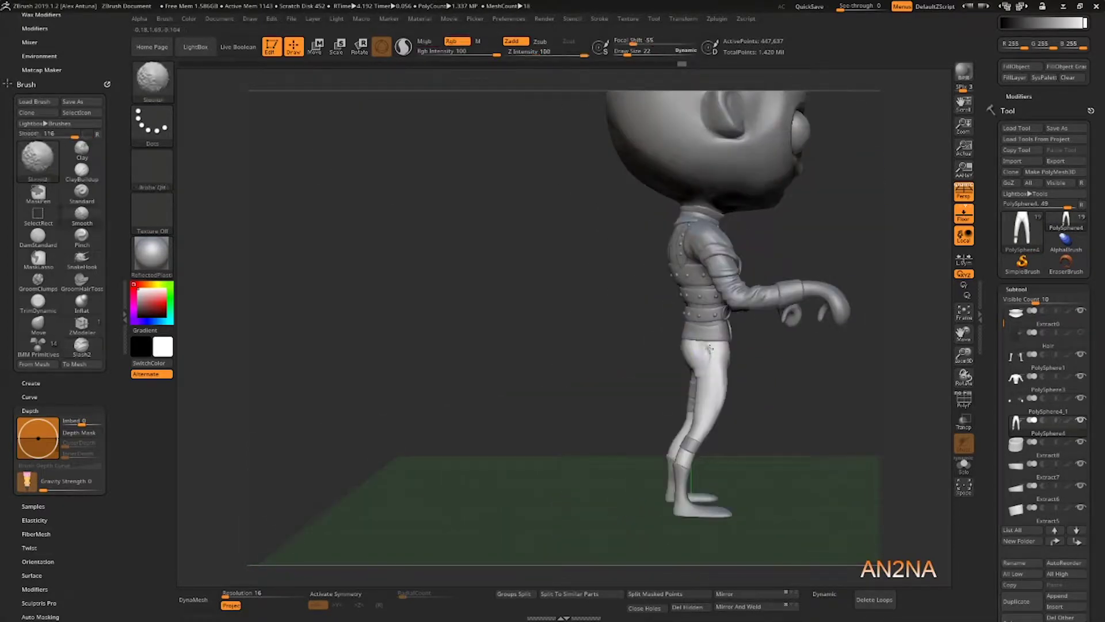
{"action": "mouse_move", "coordinate": [709, 348]}
{"action": "right_mouse_down"}
{"action": "mouse_move", "coordinate": [691, 397]}
{"action": "mouse_move", "coordinate": [765, 370]}
{"action": "mouse_move", "coordinate": [731, 365]}
{"action": "right_mouse_up"}
{"action": "left_click", "coordinate": [965, 422]}
{"action": "left_click_drag", "start_coordinate": [737, 324], "coordinate": [744, 358]}
{"action": "key", "text": "shift"}
{"action": "mouse_move", "coordinate": [754, 324]}
{"action": "left_mouse_down"}
{"action": "mouse_move", "coordinate": [758, 340]}
{"action": "mouse_move", "coordinate": [740, 335]}
{"action": "left_mouse_up"}
{"action": "right_click_drag", "start_coordinate": [754, 339], "coordinate": [671, 336]}
{"action": "left_click_drag", "start_coordinate": [846, 325], "coordinate": [838, 344]}
{"action": "mouse_move", "coordinate": [838, 344]}
{"action": "right_mouse_down"}
{"action": "mouse_move", "coordinate": [792, 340]}
{"action": "mouse_move", "coordinate": [829, 334]}
{"action": "right_mouse_up"}
Step: Carve matching folds on the opposite outer hip and turn transparency off
{"action": "right_click_drag", "start_coordinate": [829, 334], "coordinate": [656, 360], "text": "alt"}
{"action": "mouse_move", "coordinate": [632, 324]}
{"action": "left_mouse_down"}
{"action": "mouse_move", "coordinate": [609, 372]}
{"action": "mouse_move", "coordinate": [621, 345]}
{"action": "left_mouse_up"}
{"action": "left_click_drag", "start_coordinate": [611, 331], "coordinate": [599, 369]}
{"action": "right_click_drag", "start_coordinate": [628, 345], "coordinate": [726, 356]}
{"action": "left_click", "coordinate": [964, 422]}
Step: Quick-save the project with the whole character in view
{"action": "key", "text": "shift"}
{"action": "right_click_drag", "start_coordinate": [725, 356], "coordinate": [708, 288], "text": "ctrl"}
{"action": "right_click_drag", "start_coordinate": [806, 277], "coordinate": [888, 348]}
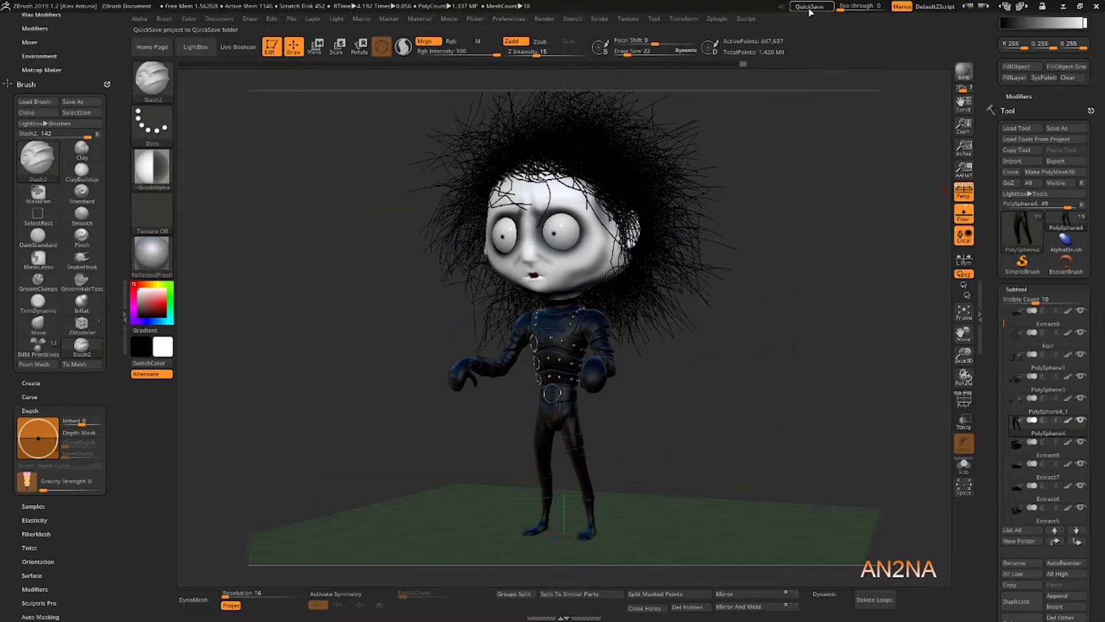
{"action": "left_click", "coordinate": [809, 7]}
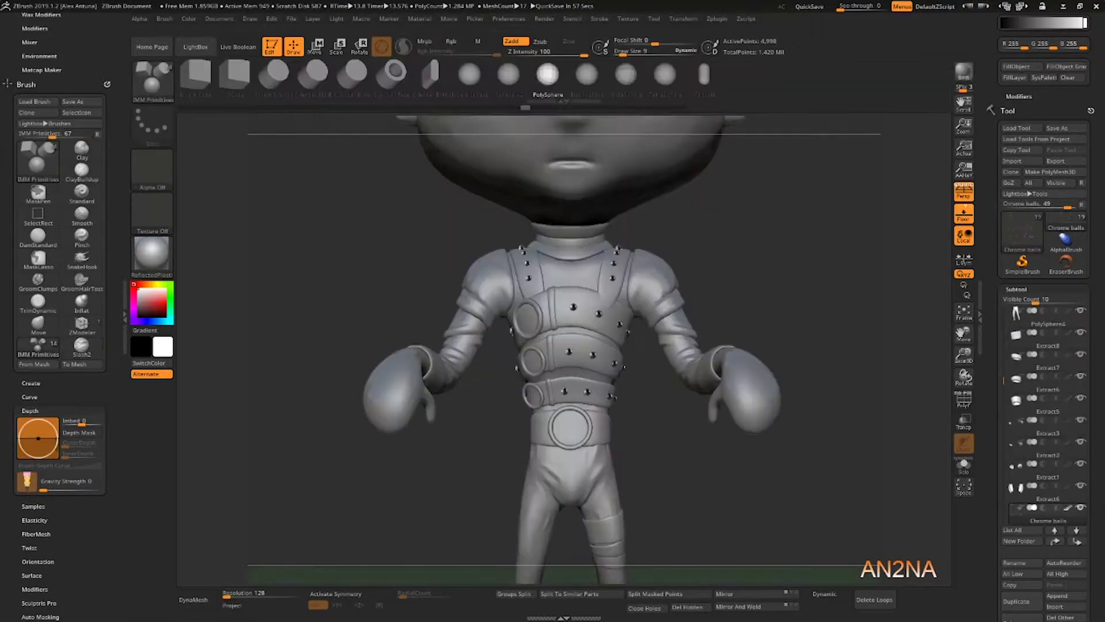
Step: Hide the studs on the lowest torso strap and delete them from the Chrome balls subtool
{"action": "left_click_drag", "start_coordinate": [643, 439], "coordinate": [673, 452], "text": "ctrl+shift"}
{"action": "left_click", "coordinate": [695, 608]}
{"action": "right_click_drag", "start_coordinate": [598, 369], "coordinate": [576, 424]}
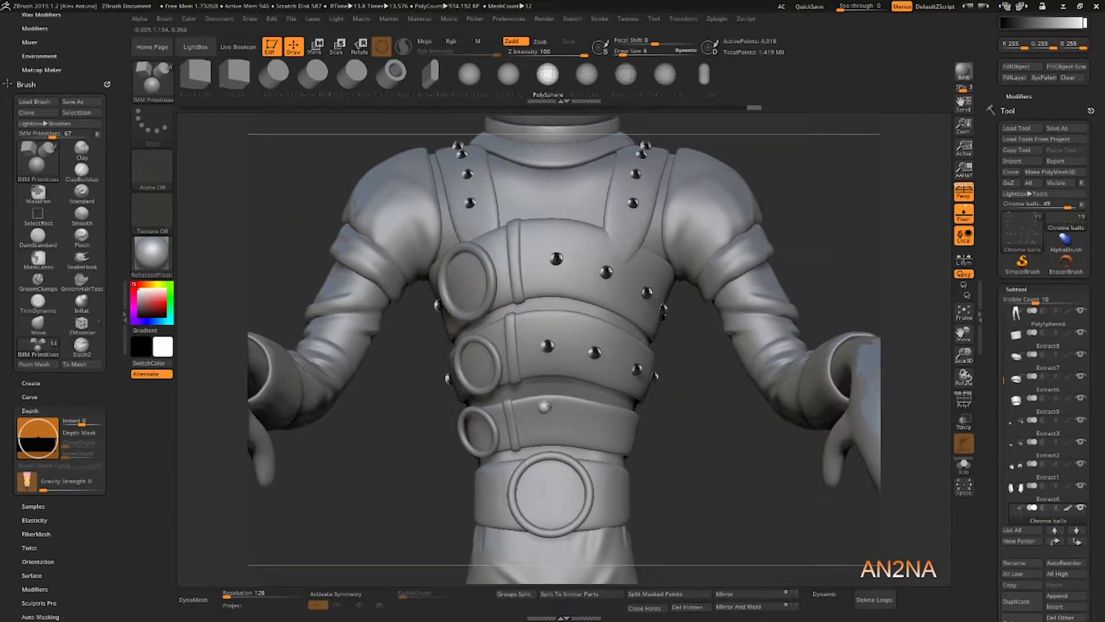
Step: Insert two rows of small PolySphere studs all around the lowest torso strap at draw size 8
{"action": "left_click_drag", "start_coordinate": [545, 438], "coordinate": [545, 445]}
{"action": "right_click_drag", "start_coordinate": [570, 443], "coordinate": [525, 422]}
{"action": "left_click_drag", "start_coordinate": [583, 407], "coordinate": [583, 416]}
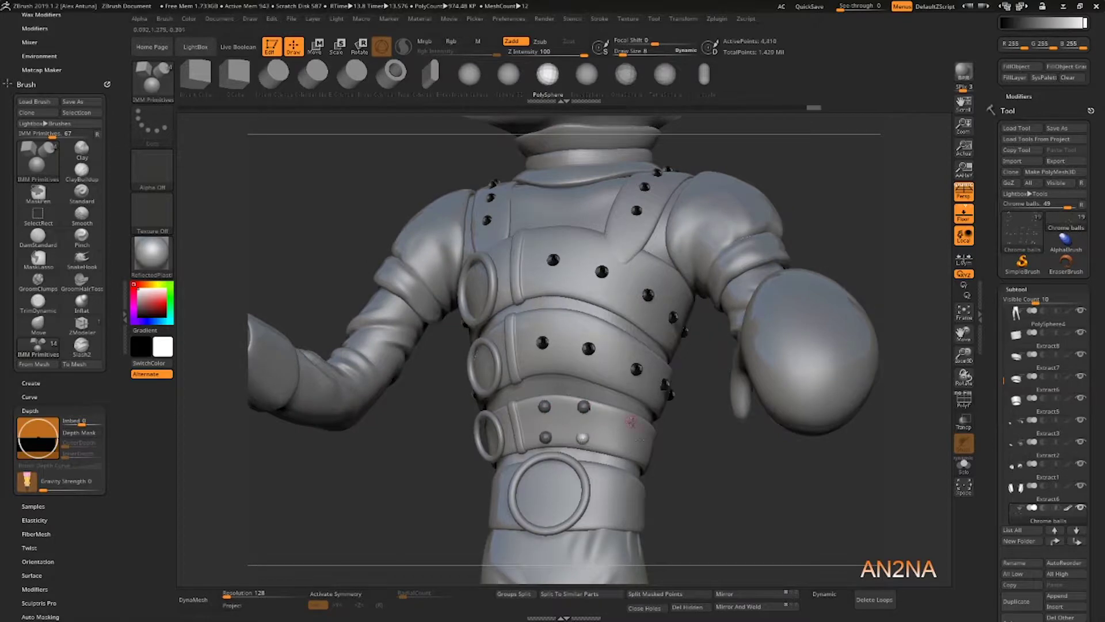
{"action": "mouse_move", "coordinate": [631, 422]}
{"action": "right_mouse_down"}
{"action": "mouse_move", "coordinate": [599, 410]}
{"action": "mouse_move", "coordinate": [625, 421]}
{"action": "right_mouse_up"}
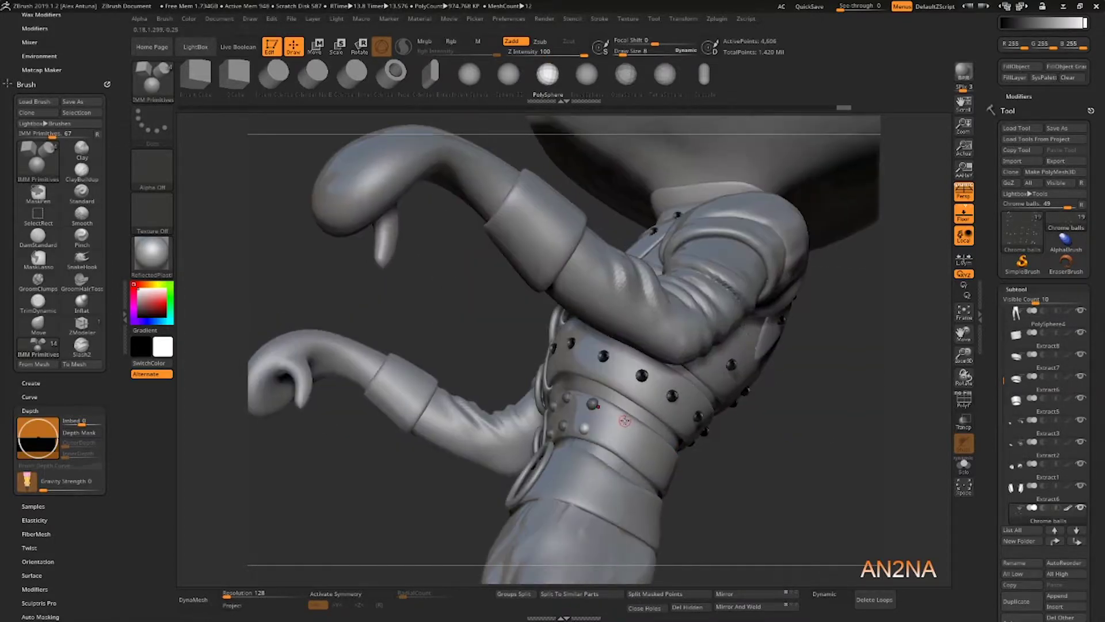
{"action": "left_click_drag", "start_coordinate": [613, 443], "coordinate": [645, 463]}
{"action": "right_click_drag", "start_coordinate": [646, 462], "coordinate": [765, 439]}
{"action": "left_click", "coordinate": [666, 462]}
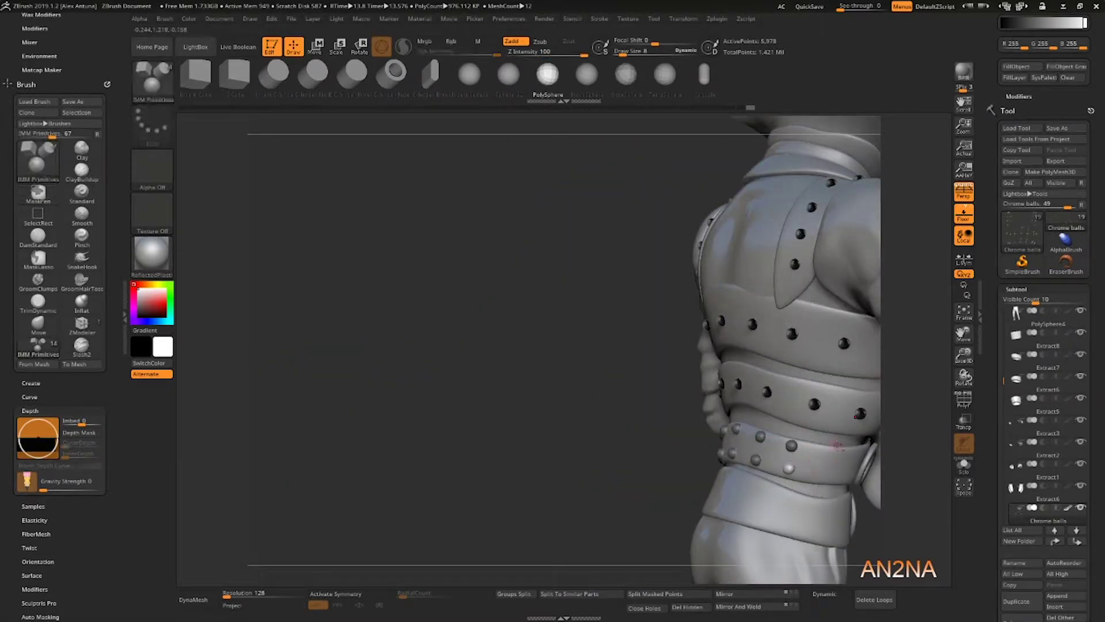
{"action": "right_click_drag", "start_coordinate": [836, 444], "coordinate": [748, 449], "text": "ctrl"}
{"action": "mouse_move", "coordinate": [686, 406]}
{"action": "left_mouse_down"}
{"action": "mouse_move", "coordinate": [683, 443]}
{"action": "mouse_move", "coordinate": [724, 445]}
{"action": "left_mouse_up"}
{"action": "right_click_drag", "start_coordinate": [724, 445], "coordinate": [400, 132]}
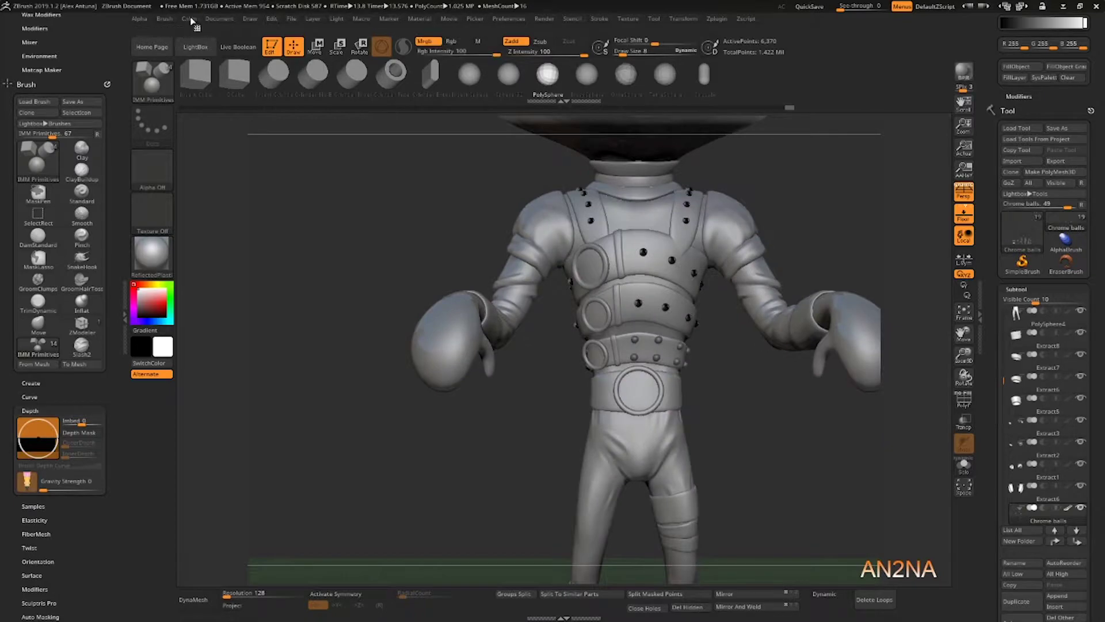
Step: Fill the Chrome balls subtool with the Reflect2 material and return the current material to ReflectedPlastic
{"action": "left_click", "coordinate": [163, 262]}
{"action": "left_click", "coordinate": [342, 394]}
{"action": "left_click", "coordinate": [190, 21]}
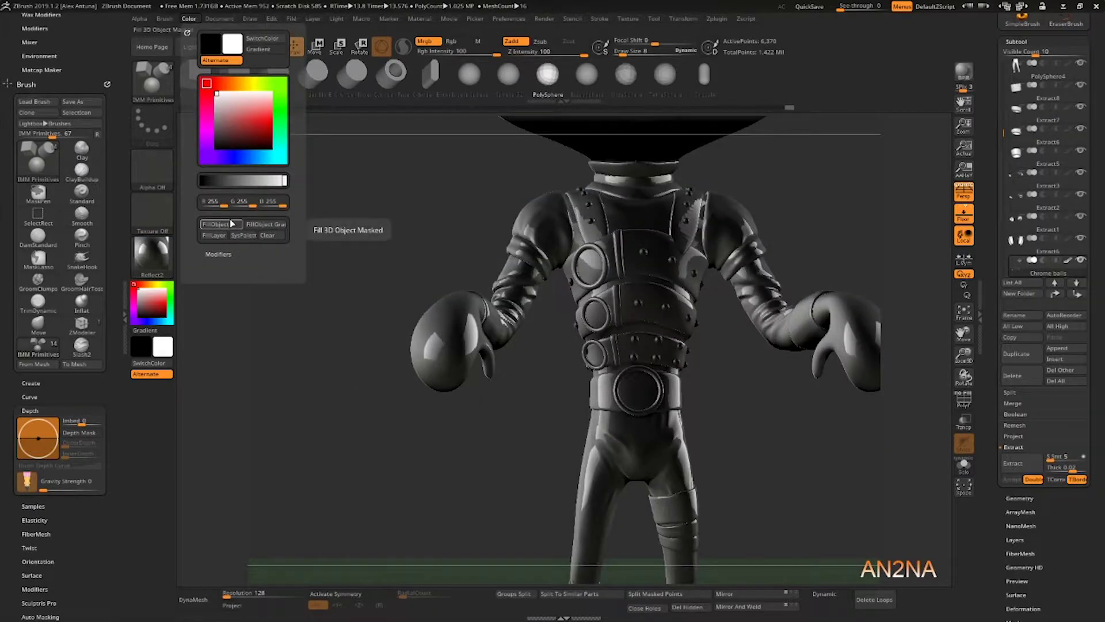
{"action": "left_click", "coordinate": [229, 222]}
{"action": "left_click", "coordinate": [159, 258]}
{"action": "left_click", "coordinate": [279, 488]}
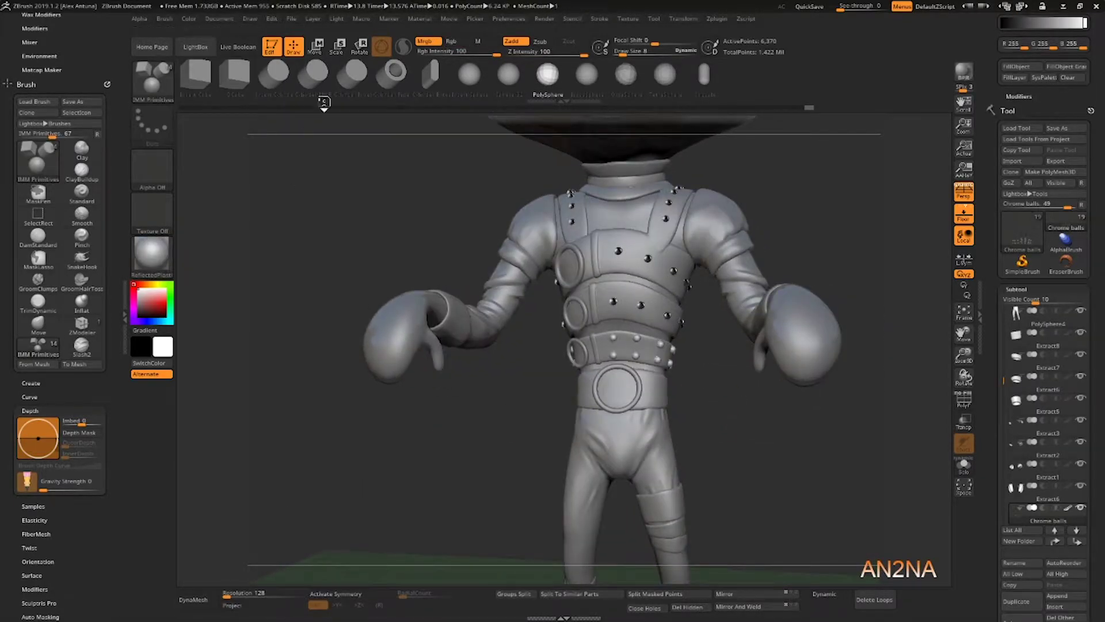
{"action": "left_click", "coordinate": [160, 257]}
{"action": "left_click", "coordinate": [342, 394]}
{"action": "left_click", "coordinate": [189, 18]}
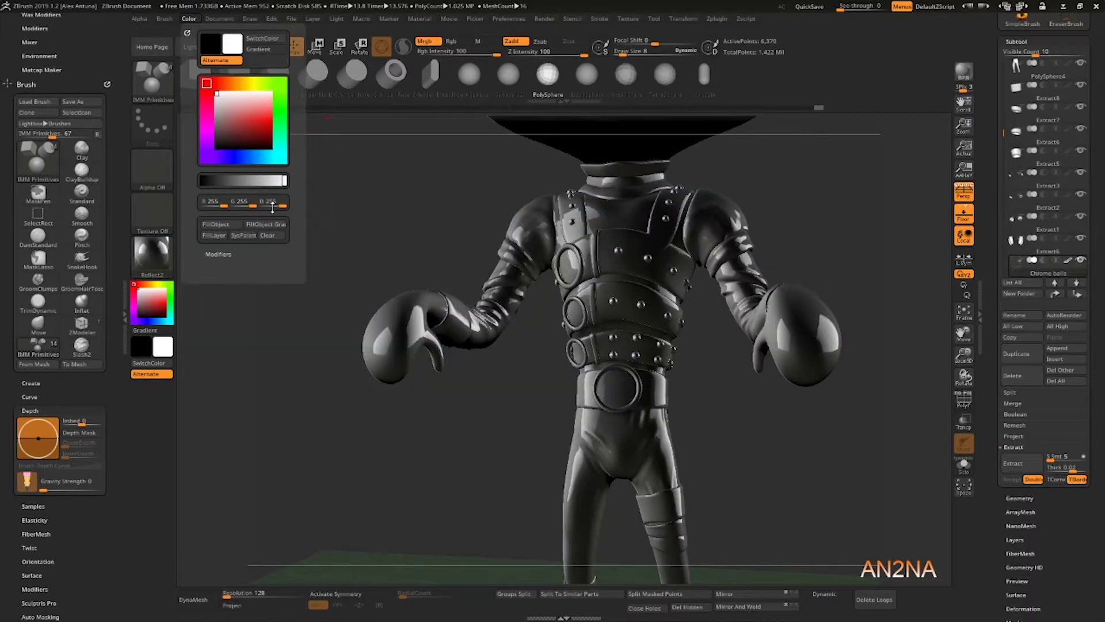
{"action": "left_click", "coordinate": [225, 223]}
{"action": "left_click", "coordinate": [158, 256]}
{"action": "left_click", "coordinate": [342, 523]}
Step: Select the buckle-ring subtool Extract4, turn on the polyframe and assign auto polygroups to its separate rings
{"action": "left_click_drag", "start_coordinate": [801, 231], "coordinate": [737, 288]}
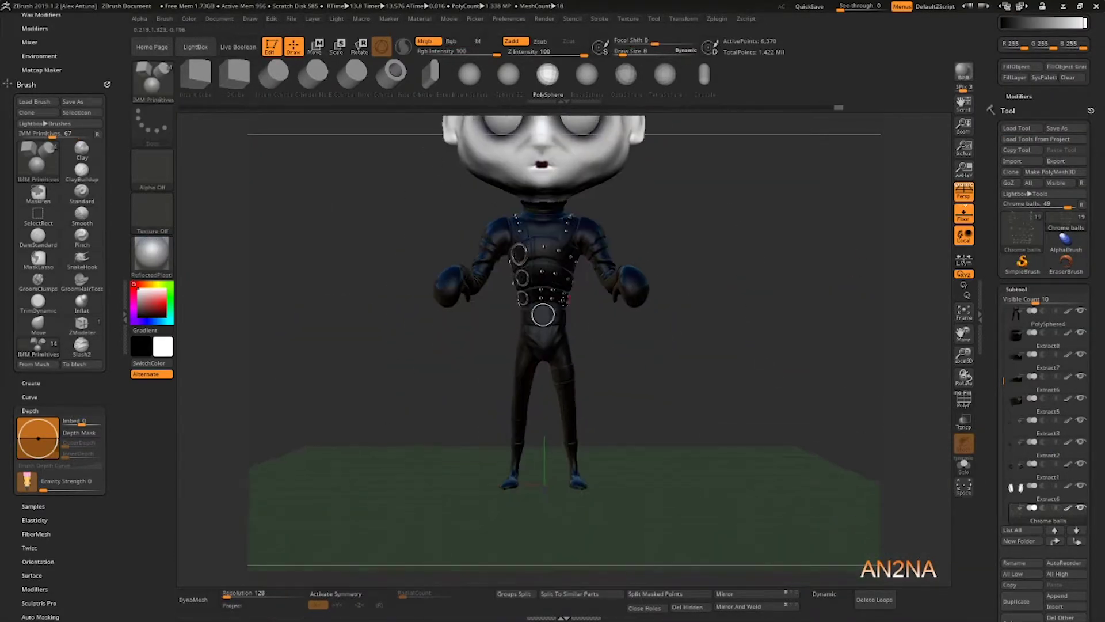
{"action": "left_click_drag", "start_coordinate": [543, 315], "coordinate": [633, 316]}
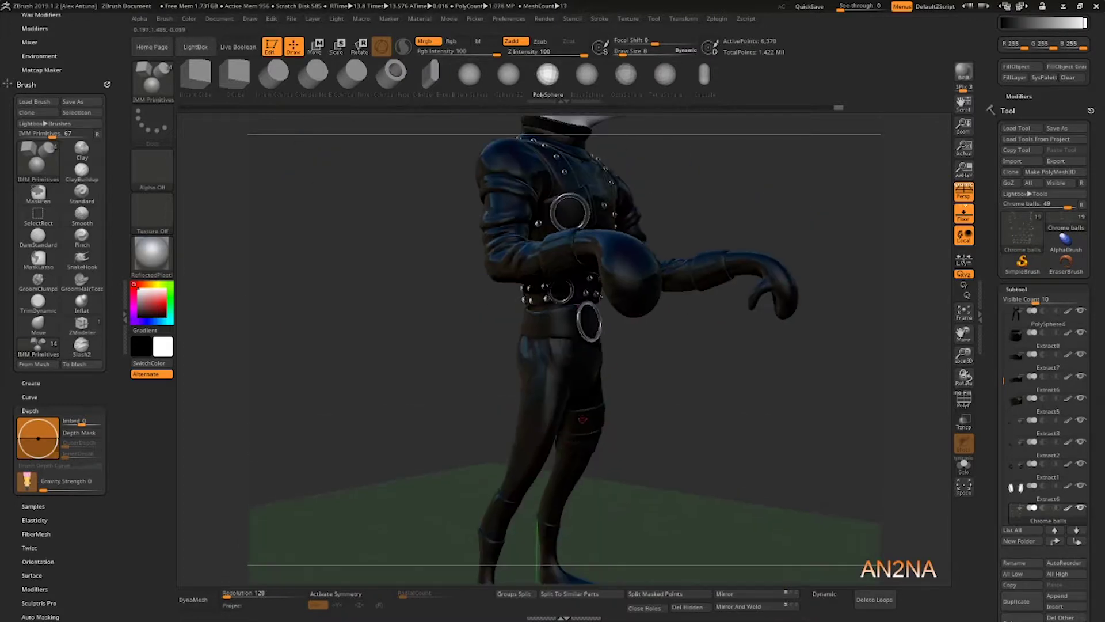
{"action": "left_click_drag", "start_coordinate": [633, 315], "coordinate": [572, 318]}
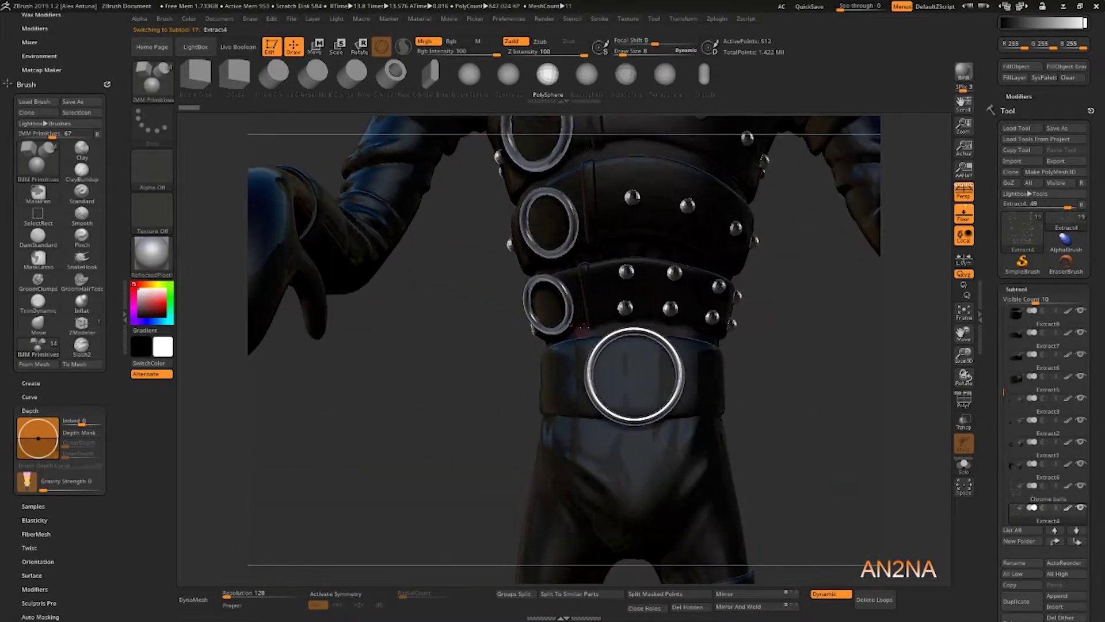
{"action": "key", "text": "w"}
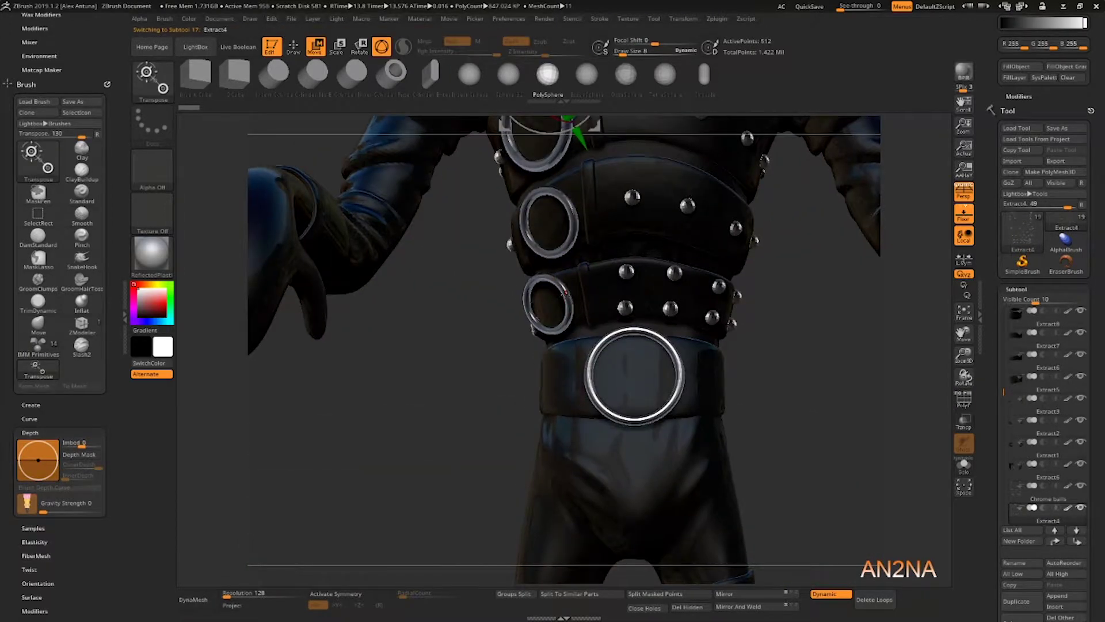
{"action": "left_click", "coordinate": [566, 294]}
{"action": "left_click_drag", "start_coordinate": [531, 310], "coordinate": [505, 334]}
{"action": "key", "text": "ctrl+z"}
{"action": "left_click_drag", "start_coordinate": [549, 278], "coordinate": [530, 287], "text": "ctrl"}
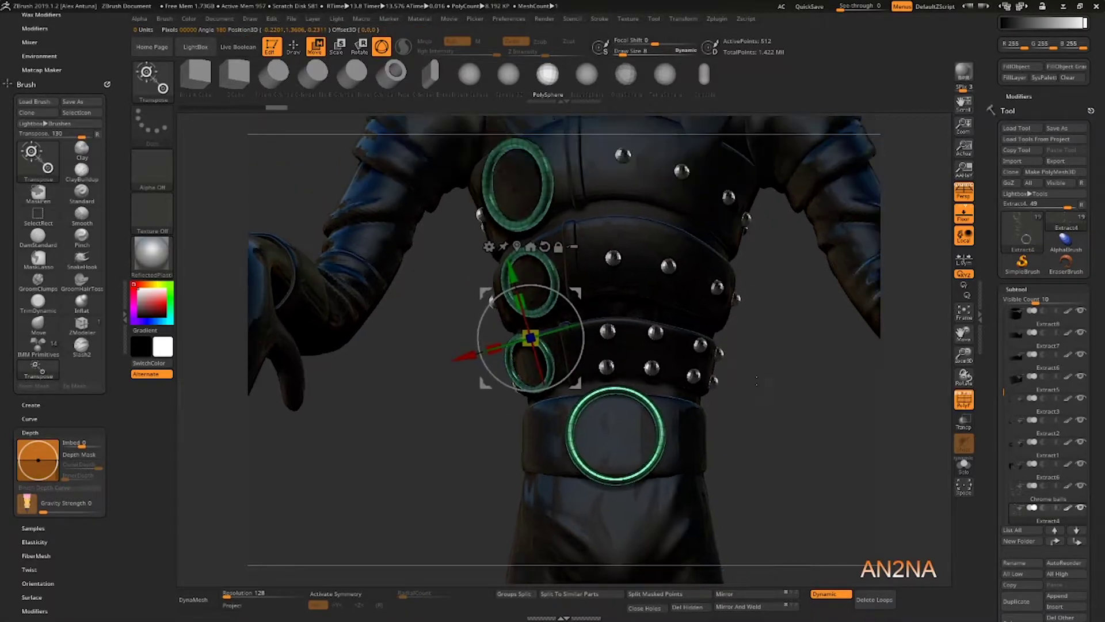
{"action": "left_click_drag", "start_coordinate": [1025, 576], "coordinate": [1026, 368]}
{"action": "left_click", "coordinate": [1027, 148]}
Step: Mask all buckle rings except the lowest strap's ring and duplicate it beside the character's left hip
{"action": "left_click", "coordinate": [546, 376], "text": "ctrl"}
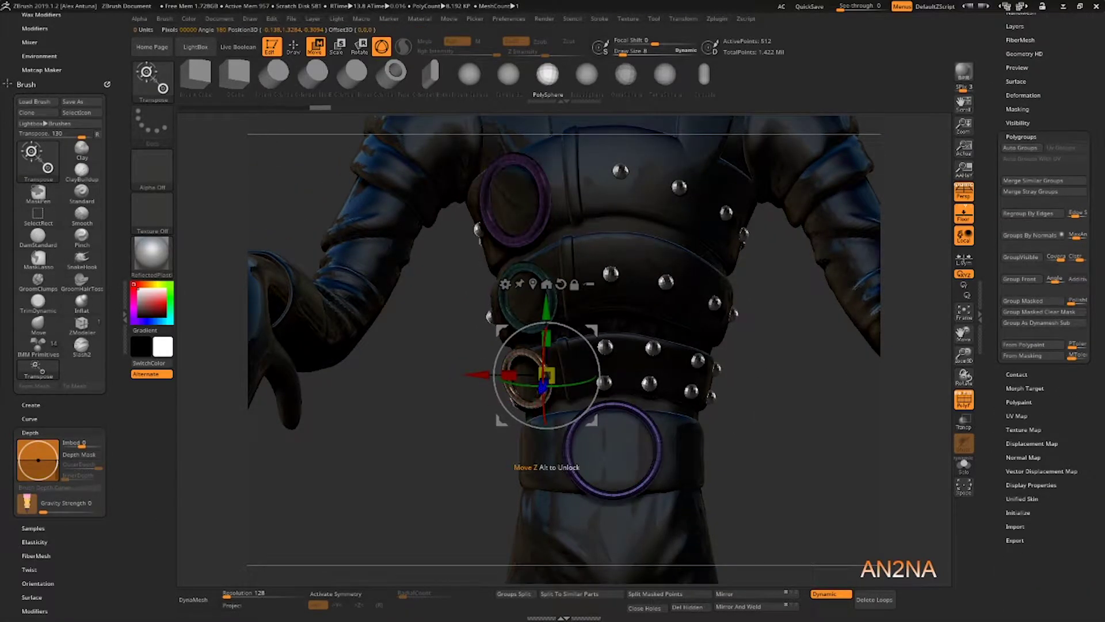
{"action": "left_click_drag", "start_coordinate": [591, 333], "coordinate": [806, 441], "text": "ctrl"}
{"action": "right_click_drag", "start_coordinate": [763, 495], "coordinate": [602, 325]}
{"action": "left_click_drag", "start_coordinate": [591, 290], "coordinate": [578, 286]}
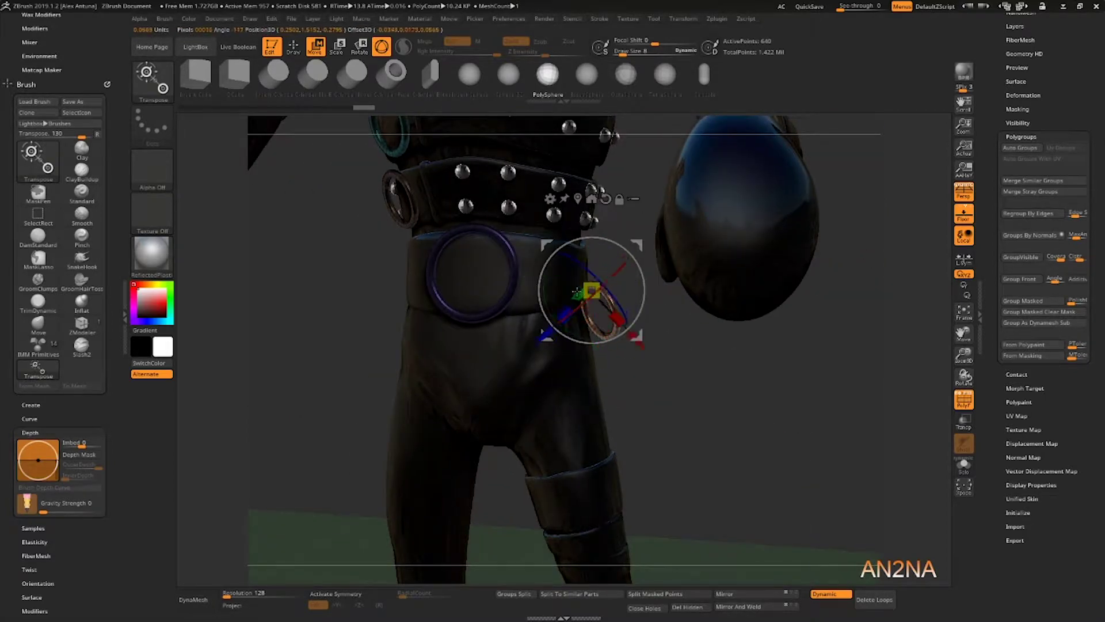
Step: Clear the mask, move the duplicated ring down to the left thigh's upper strap and turn off the polyframe
{"action": "left_click", "coordinate": [605, 495], "text": "ctrl"}
{"action": "left_click_drag", "start_coordinate": [599, 491], "coordinate": [616, 385], "text": "ctrl"}
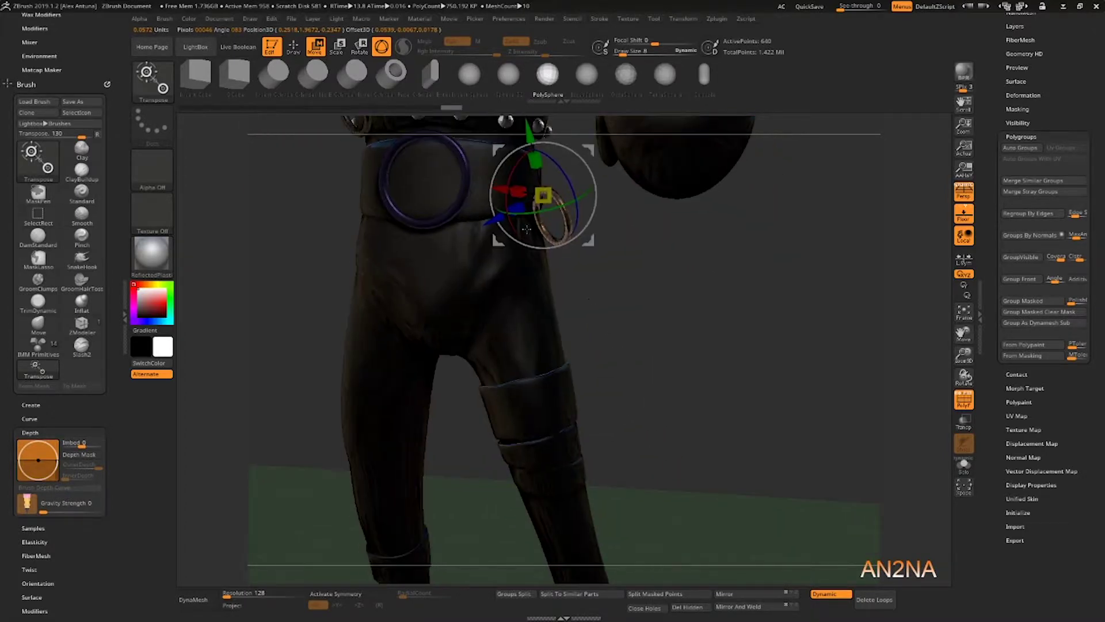
{"action": "left_click_drag", "start_coordinate": [588, 243], "coordinate": [596, 420]}
{"action": "left_click_drag", "start_coordinate": [588, 378], "coordinate": [619, 356]}
{"action": "key", "text": "shift+f"}
{"action": "right_click_drag", "start_coordinate": [586, 282], "coordinate": [567, 183], "text": "alt"}
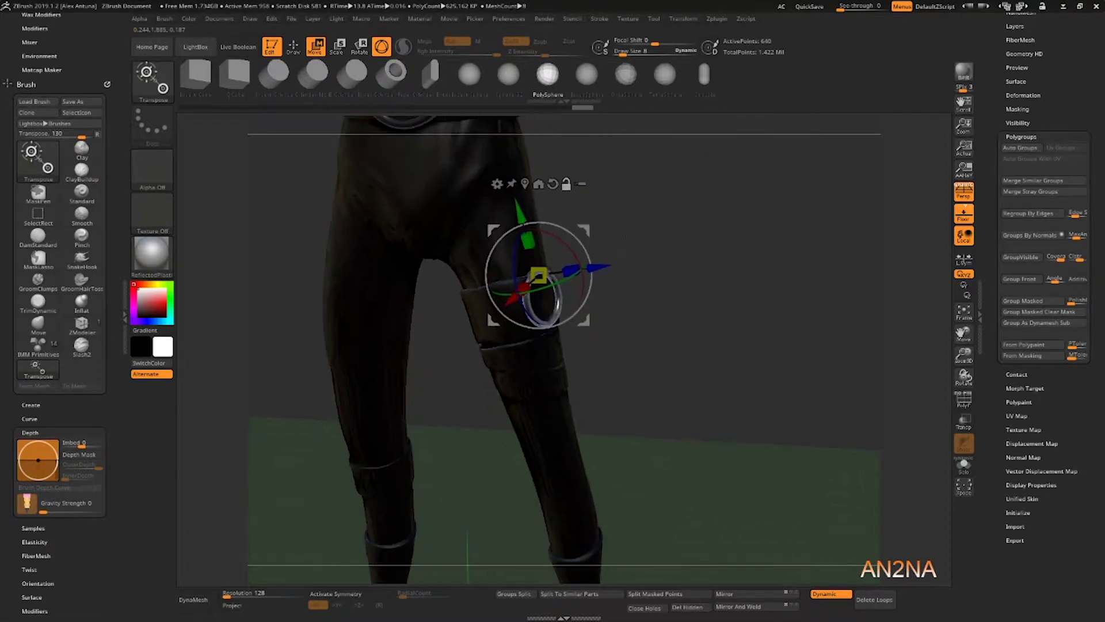
Step: Align the buckle ring flat against the outer side of the left thigh's upper strap
{"action": "right_click_drag", "start_coordinate": [552, 265], "coordinate": [491, 349], "text": "ctrl"}
{"action": "left_click_drag", "start_coordinate": [487, 215], "coordinate": [492, 226]}
{"action": "right_click_drag", "start_coordinate": [496, 248], "coordinate": [544, 247]}
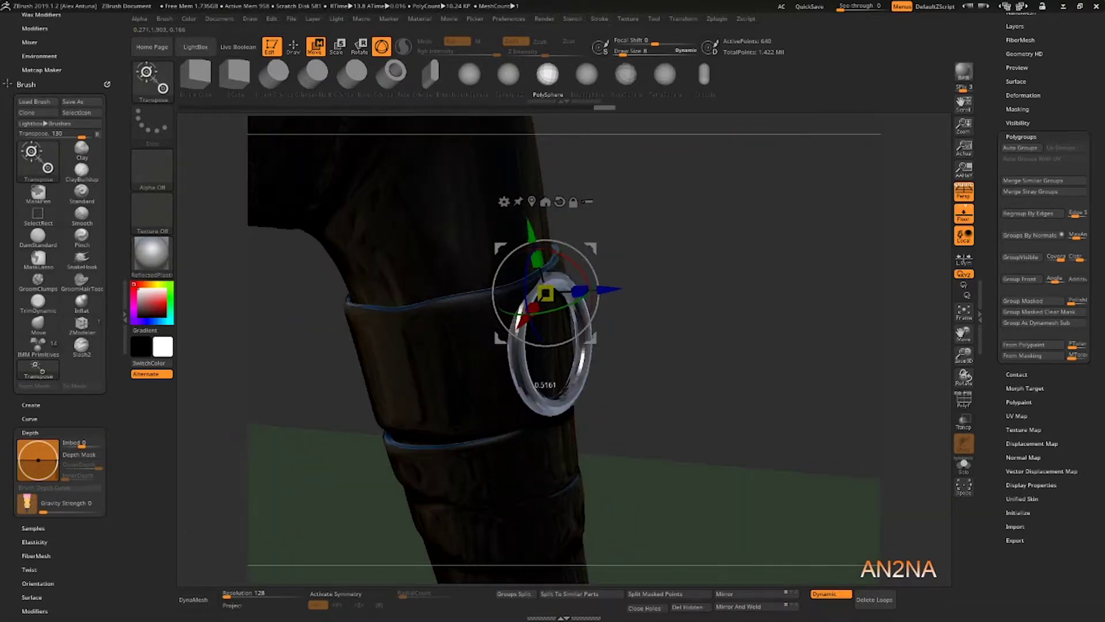
{"action": "left_click_drag", "start_coordinate": [605, 289], "coordinate": [609, 289]}
{"action": "right_click_drag", "start_coordinate": [609, 289], "coordinate": [574, 294]}
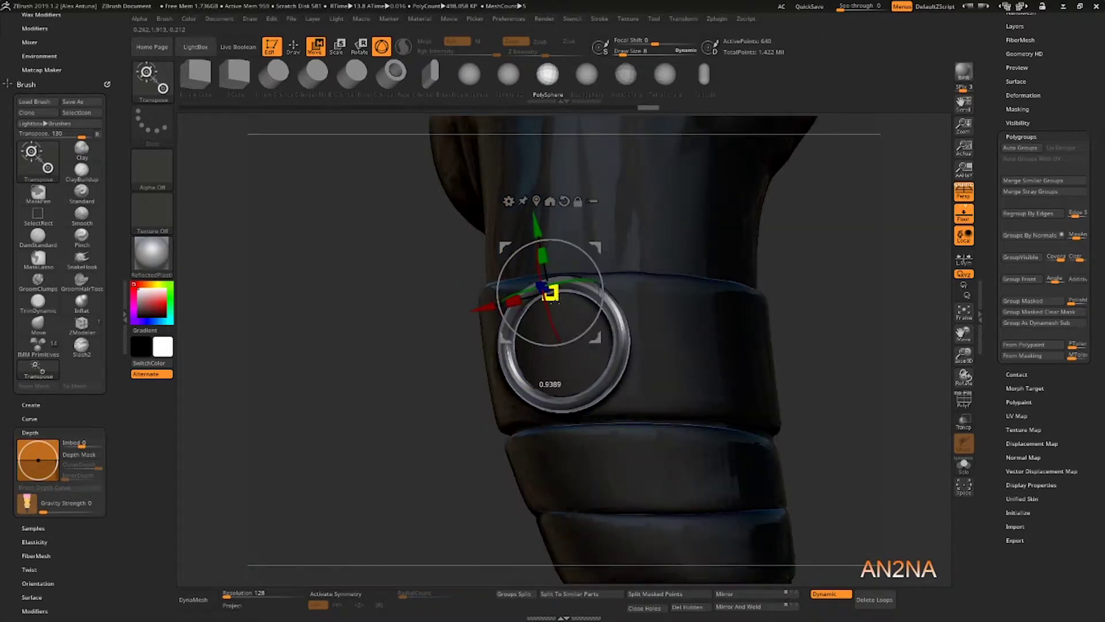
{"action": "left_click_drag", "start_coordinate": [551, 300], "coordinate": [551, 301]}
{"action": "left_click_drag", "start_coordinate": [485, 308], "coordinate": [472, 311]}
{"action": "right_click_drag", "start_coordinate": [472, 314], "coordinate": [513, 346]}
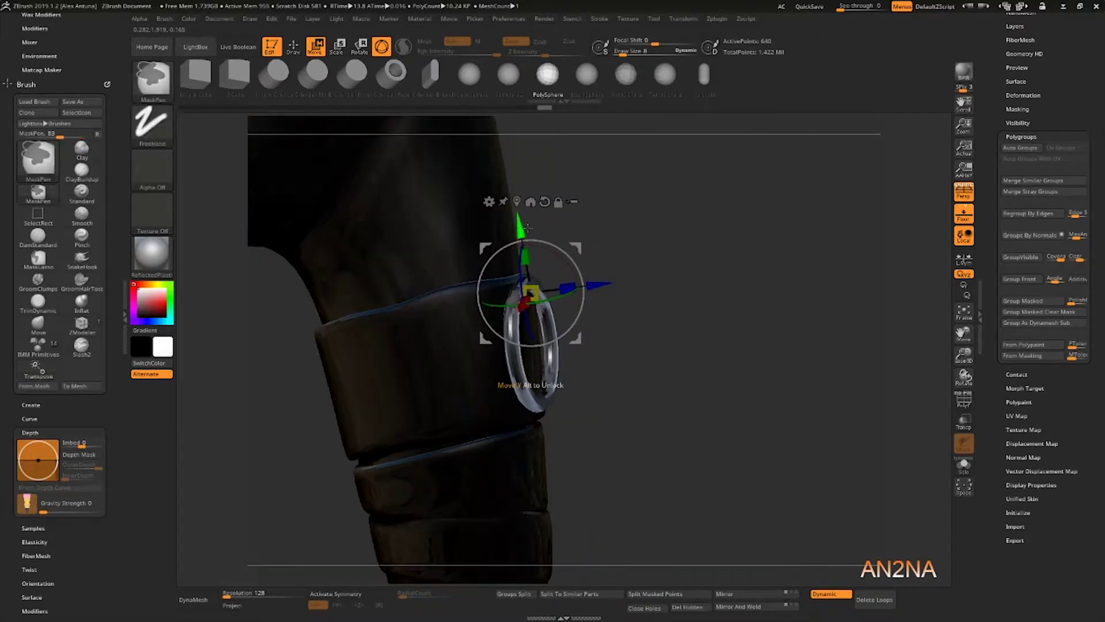
Step: Duplicate the thigh ring onto the two straps below it, scaling the copies down to fit, and leave transform mode
{"action": "left_click_drag", "start_coordinate": [519, 294], "coordinate": [544, 458], "text": "ctrl"}
{"action": "left_click_drag", "start_coordinate": [749, 403], "coordinate": [564, 373], "text": "alt"}
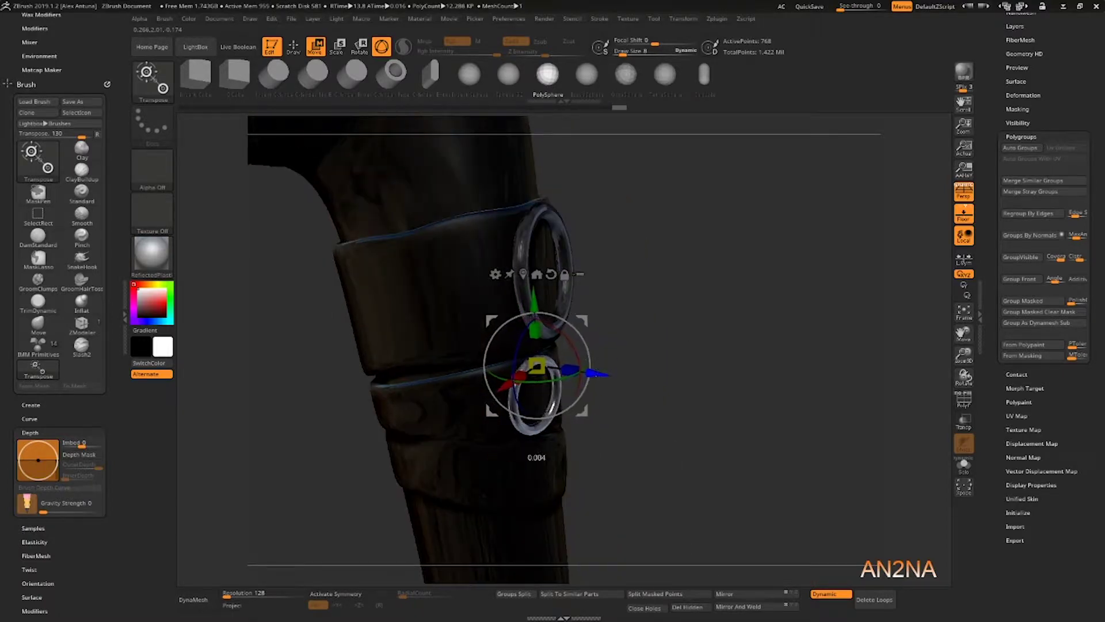
{"action": "left_click_drag", "start_coordinate": [679, 392], "coordinate": [557, 263]}
{"action": "left_click_drag", "start_coordinate": [698, 333], "coordinate": [581, 392]}
{"action": "left_click_drag", "start_coordinate": [567, 382], "coordinate": [563, 383]}
{"action": "mouse_move", "coordinate": [628, 392]}
{"action": "left_mouse_down"}
{"action": "mouse_move", "coordinate": [535, 391]}
{"action": "mouse_move", "coordinate": [639, 392]}
{"action": "left_mouse_up"}
{"action": "left_click_drag", "start_coordinate": [645, 403], "coordinate": [645, 277], "text": "alt"}
{"action": "left_click_drag", "start_coordinate": [650, 231], "coordinate": [639, 363], "text": "alt"}
{"action": "key", "text": "q"}
{"action": "mouse_move", "coordinate": [697, 314]}
{"action": "left_mouse_down"}
{"action": "mouse_move", "coordinate": [606, 312]}
{"action": "mouse_move", "coordinate": [650, 313]}
{"action": "left_mouse_up"}
{"action": "left_click_drag", "start_coordinate": [622, 322], "coordinate": [582, 334], "text": "alt"}
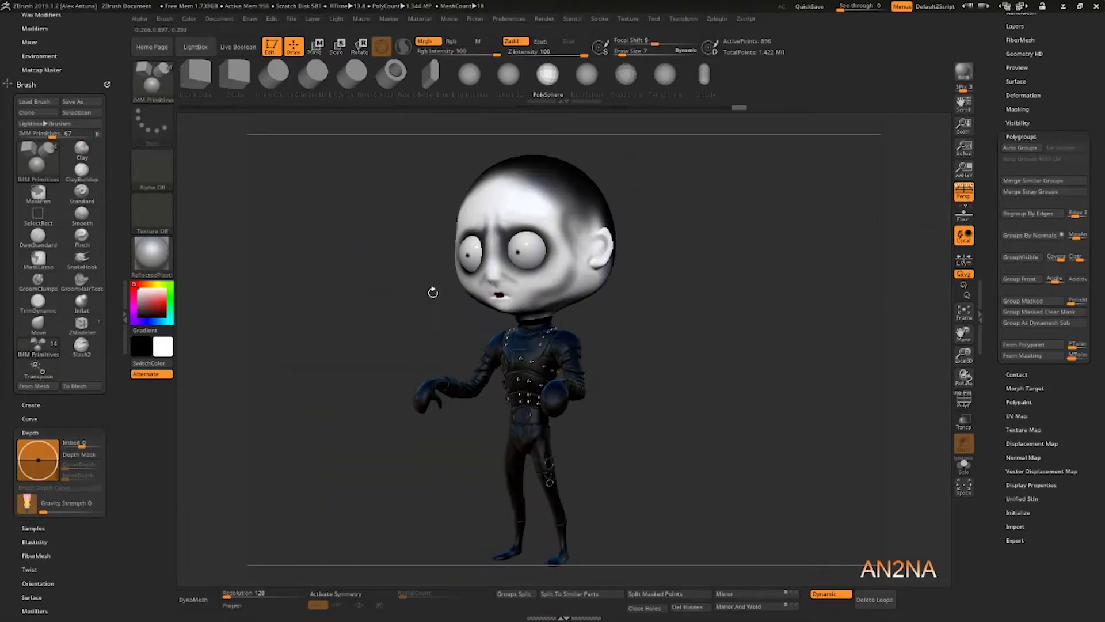
Step: Select the head subtool and tint the skin under the eyes dark purple with the Standard brush at Rgb intensity 3
{"action": "left_click_drag", "start_coordinate": [379, 317], "coordinate": [444, 316], "text": "shift"}
{"action": "left_click_drag", "start_coordinate": [681, 289], "coordinate": [697, 455], "text": "alt"}
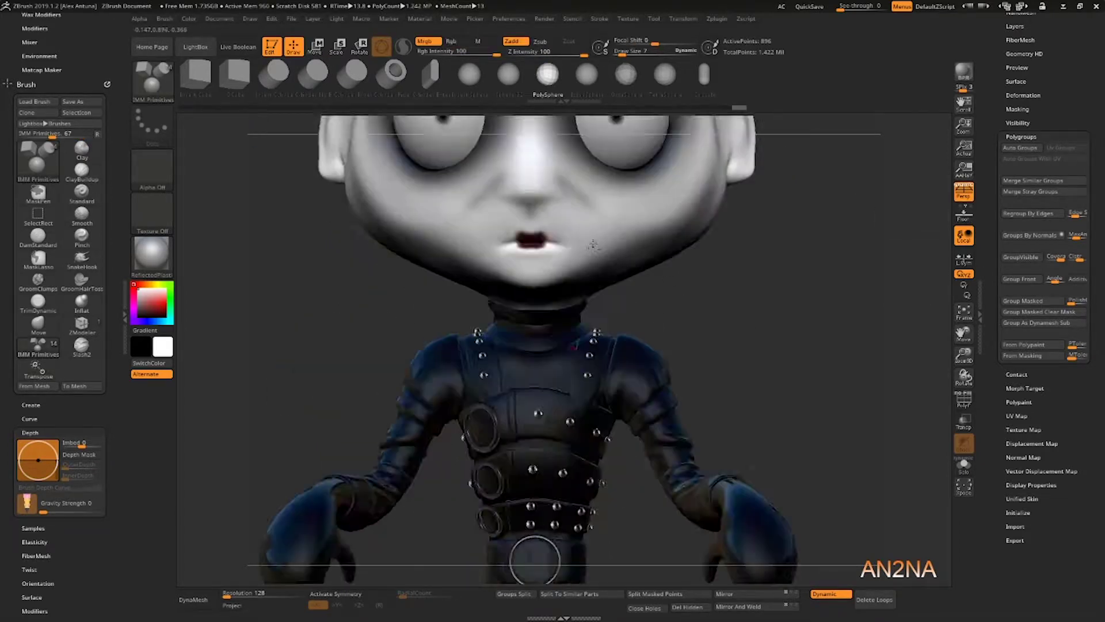
{"action": "left_click_drag", "start_coordinate": [737, 180], "coordinate": [662, 406], "text": "alt"}
{"action": "left_click", "coordinate": [564, 254], "text": "alt"}
{"action": "left_click", "coordinate": [964, 399]}
{"action": "left_click", "coordinate": [964, 398]}
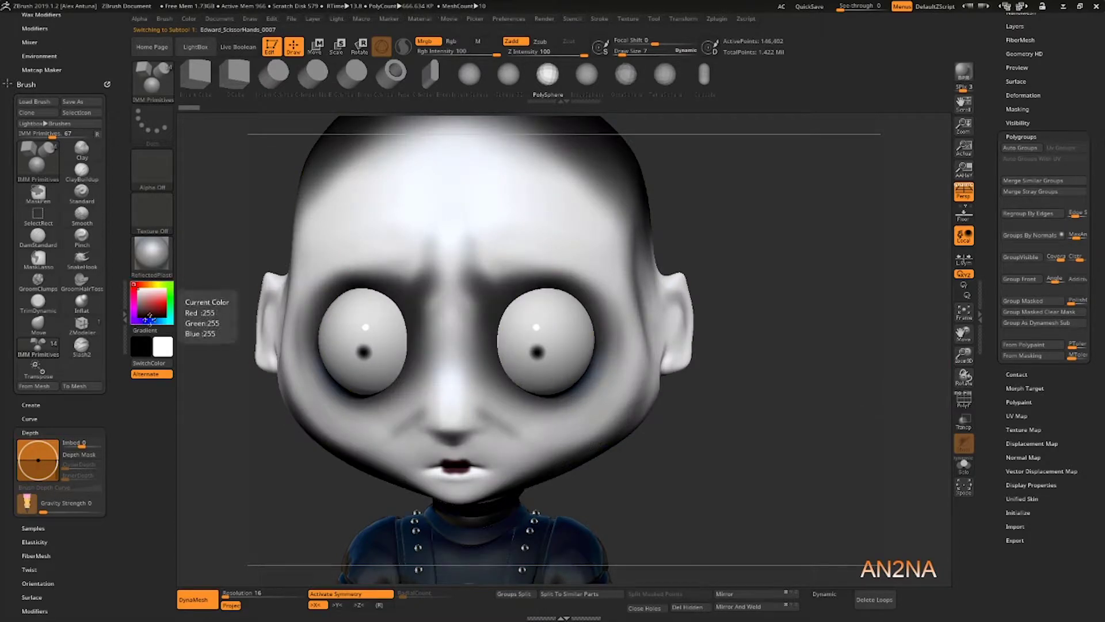
{"action": "left_click", "coordinate": [82, 192]}
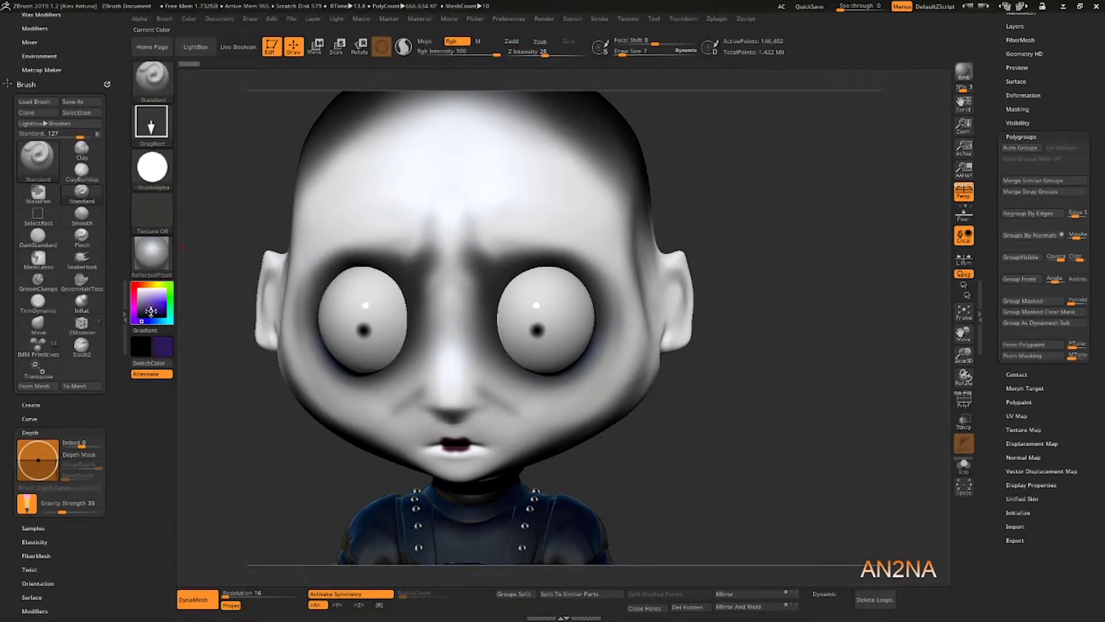
{"action": "left_click", "coordinate": [964, 422]}
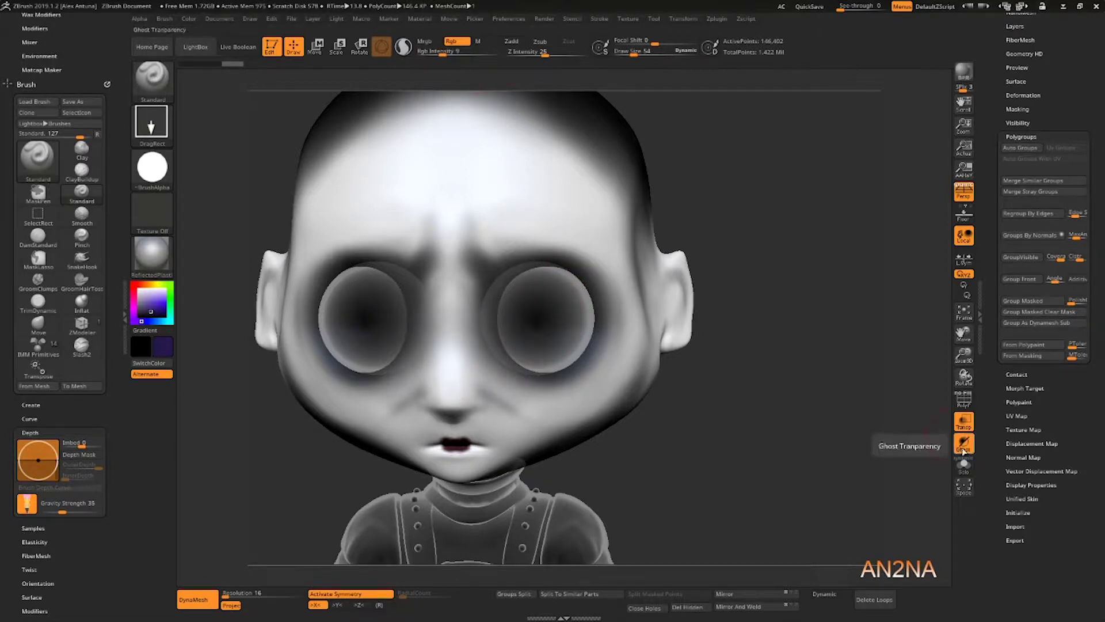
{"action": "left_click", "coordinate": [965, 421]}
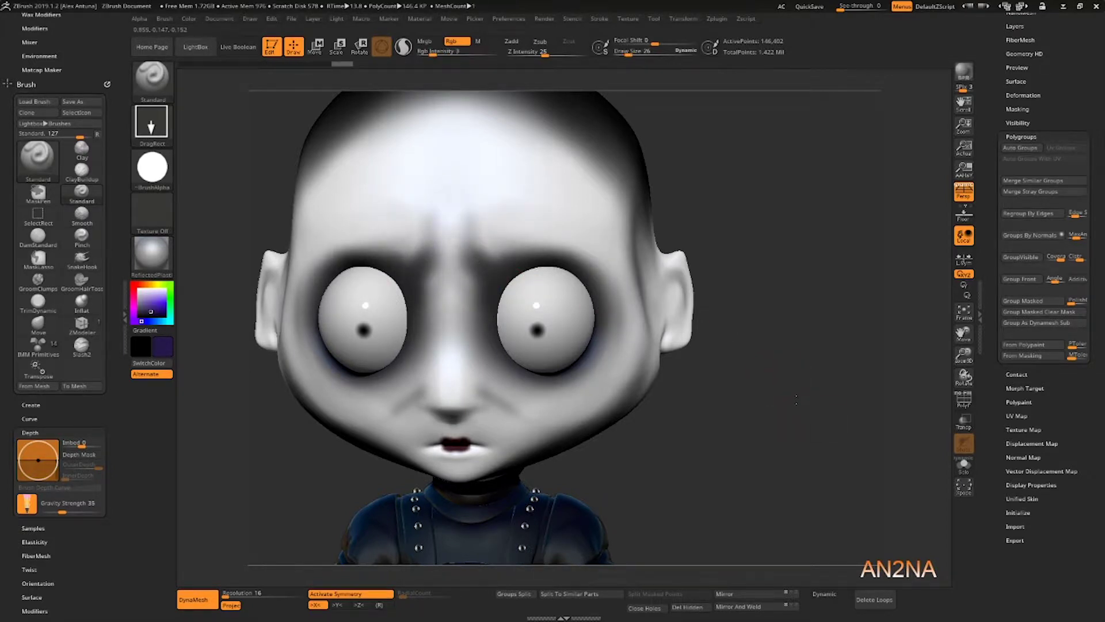
Step: Select and solo the boots subtool PolySphere1, and turn off polypaint display for all subtools
{"action": "key", "text": "f"}
{"action": "left_click_drag", "start_coordinate": [652, 403], "coordinate": [580, 110], "text": "alt"}
{"action": "left_click_drag", "start_coordinate": [644, 380], "coordinate": [555, 390]}
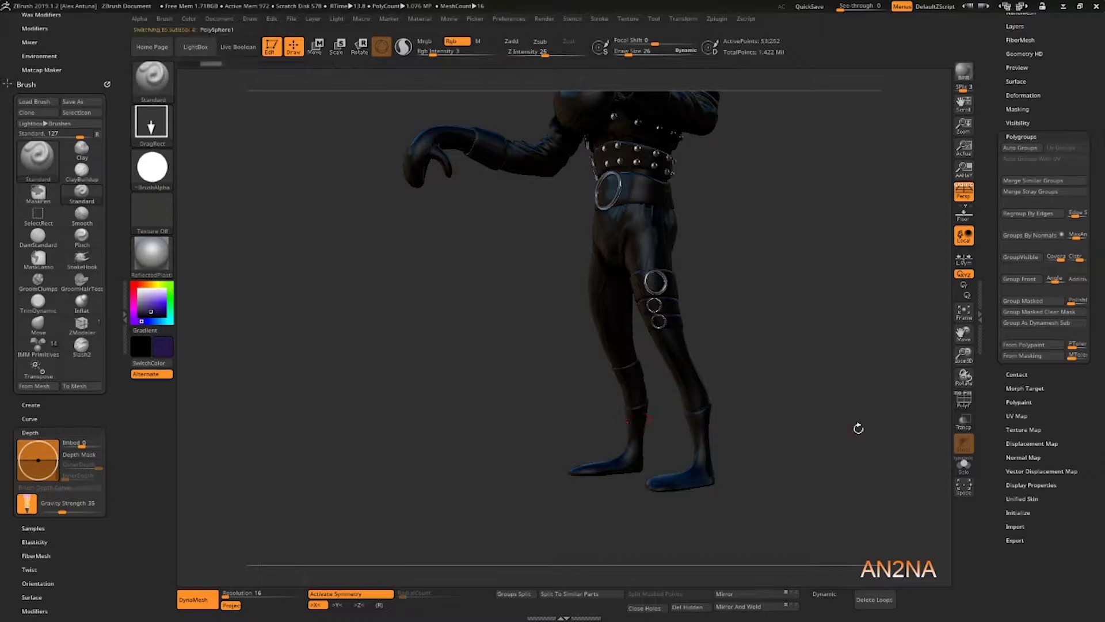
{"action": "left_click", "coordinate": [964, 464]}
{"action": "left_click_drag", "start_coordinate": [662, 345], "coordinate": [438, 299]}
{"action": "left_click_drag", "start_coordinate": [995, 108], "coordinate": [995, 403]}
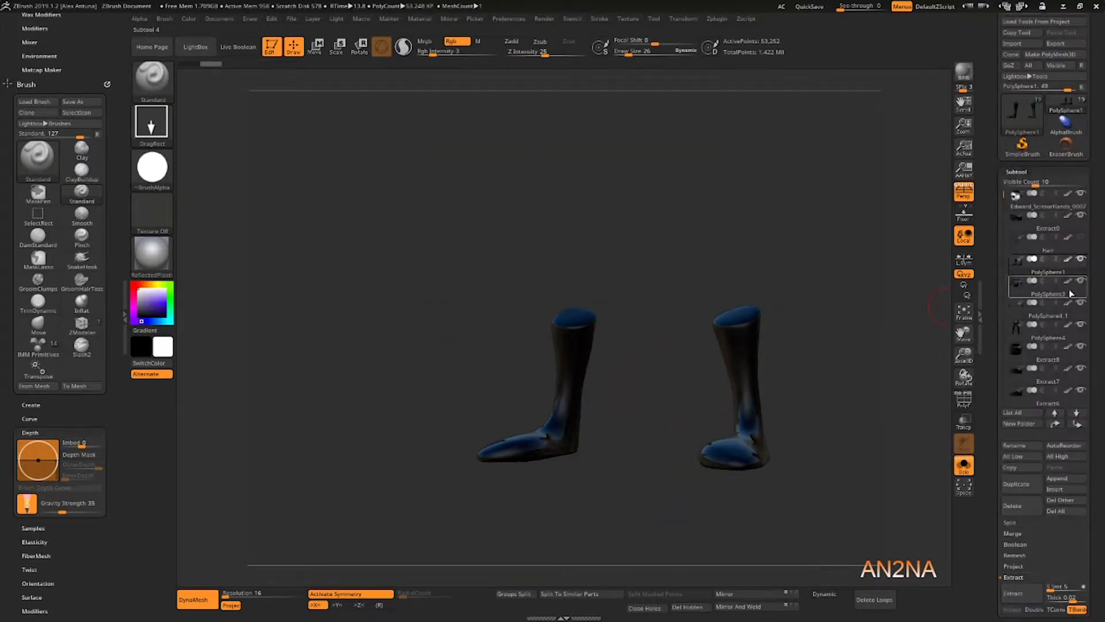
{"action": "left_click", "coordinate": [1070, 260], "text": "shift"}
{"action": "left_click_drag", "start_coordinate": [437, 219], "coordinate": [547, 231]}
{"action": "left_click_drag", "start_coordinate": [547, 104], "coordinate": [582, 225], "text": "alt"}
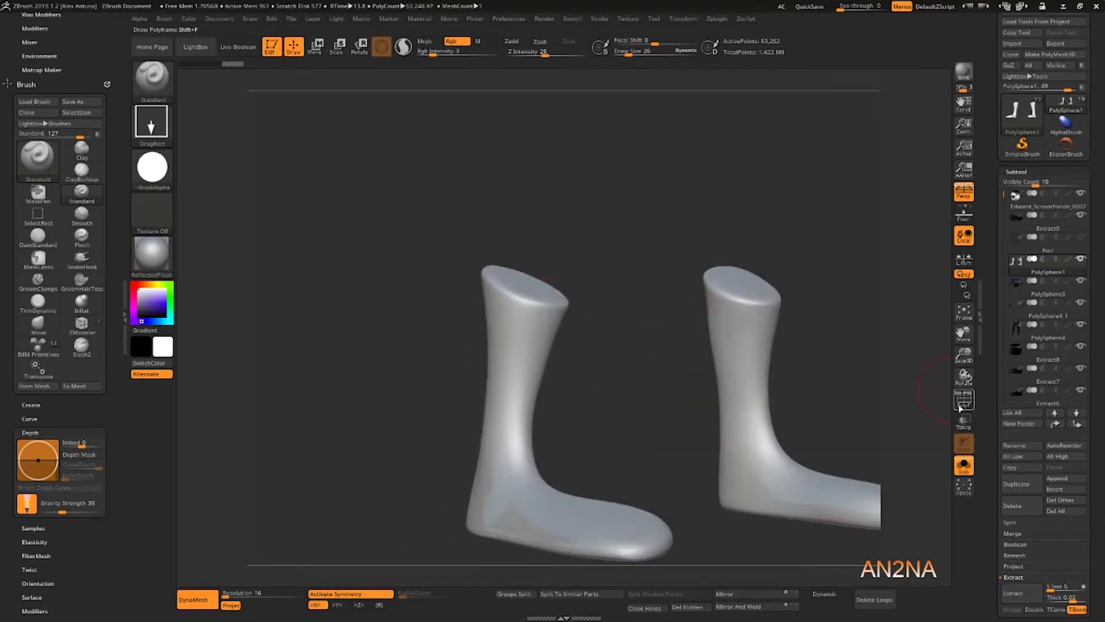
Step: Drop the boots to their lowest subdivision level with polyframe on, and duplicate them as a subtool without higher levels
{"action": "left_click", "coordinate": [964, 399]}
{"action": "left_click", "coordinate": [1017, 172]}
{"action": "left_click", "coordinate": [1020, 186]}
{"action": "mouse_move", "coordinate": [1025, 209]}
{"action": "left_mouse_down"}
{"action": "mouse_move", "coordinate": [1004, 209]}
{"action": "mouse_move", "coordinate": [1040, 209]}
{"action": "mouse_move", "coordinate": [1005, 210]}
{"action": "left_mouse_up"}
{"action": "left_click", "coordinate": [1017, 174]}
{"action": "left_click", "coordinate": [1028, 487]}
{"action": "left_click", "coordinate": [1013, 173]}
{"action": "left_click", "coordinate": [1018, 187]}
{"action": "left_click", "coordinate": [1062, 219]}
Step: Remove surplus edge loops from the upper shaft of the duplicated right boot with the ZModeler brush
{"action": "left_click_drag", "start_coordinate": [586, 303], "coordinate": [544, 307]}
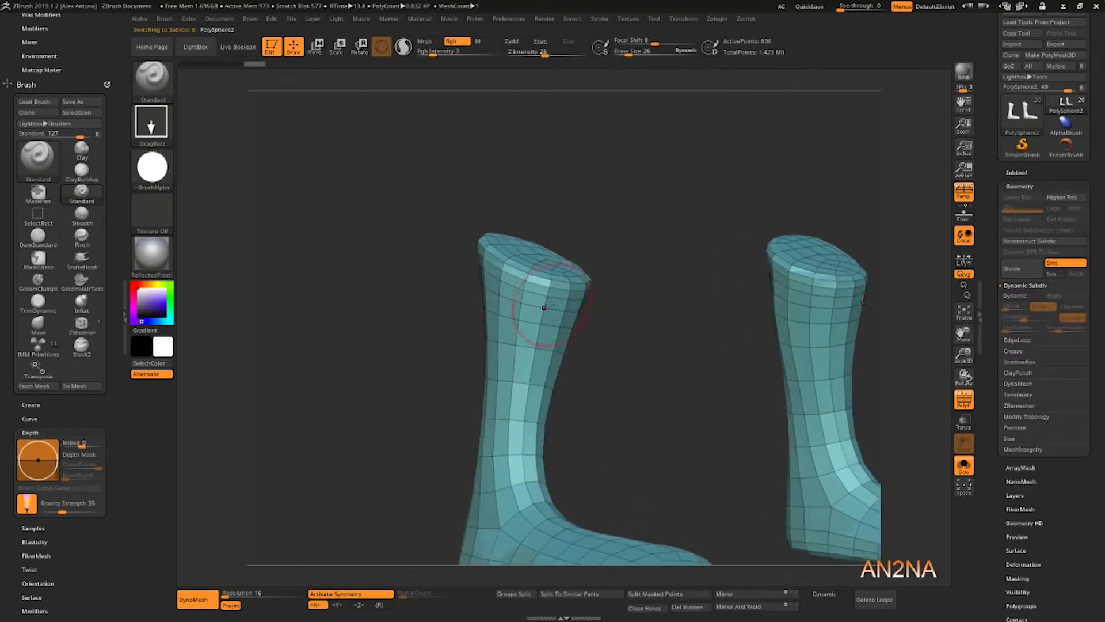
{"action": "key", "text": "b"}
{"action": "key", "text": "z"}
{"action": "key", "text": "m"}
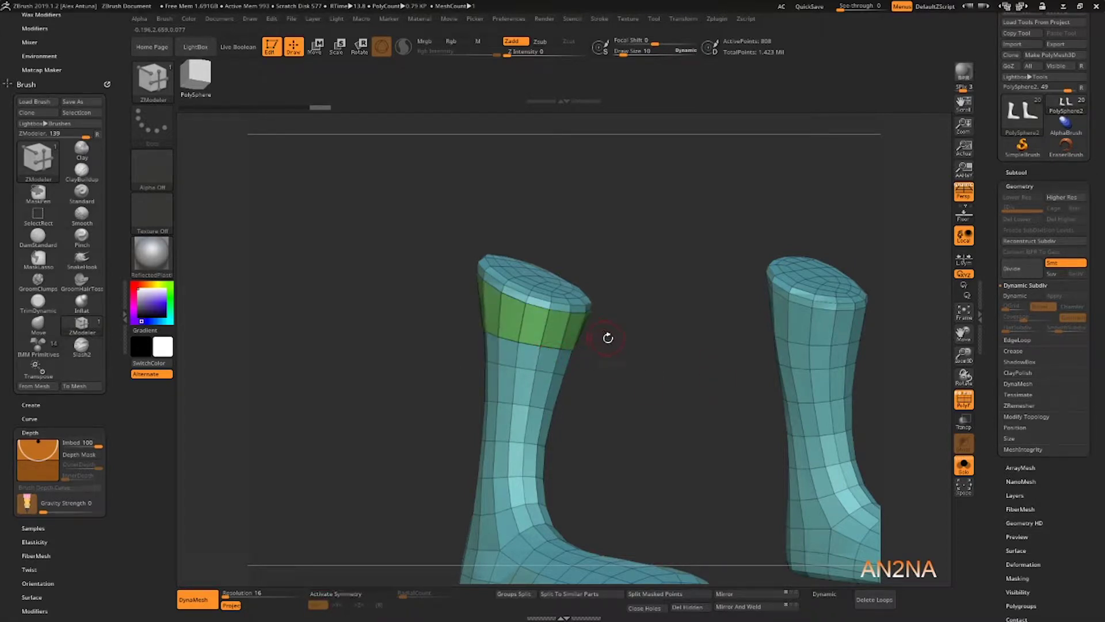
{"action": "key", "text": "ctrl+z"}
{"action": "left_click_drag", "start_coordinate": [607, 337], "coordinate": [595, 379], "text": "alt"}
Step: Set the ZModeler edge action to Slide with the EdgeLoop Complete target
{"action": "key", "text": "space"}
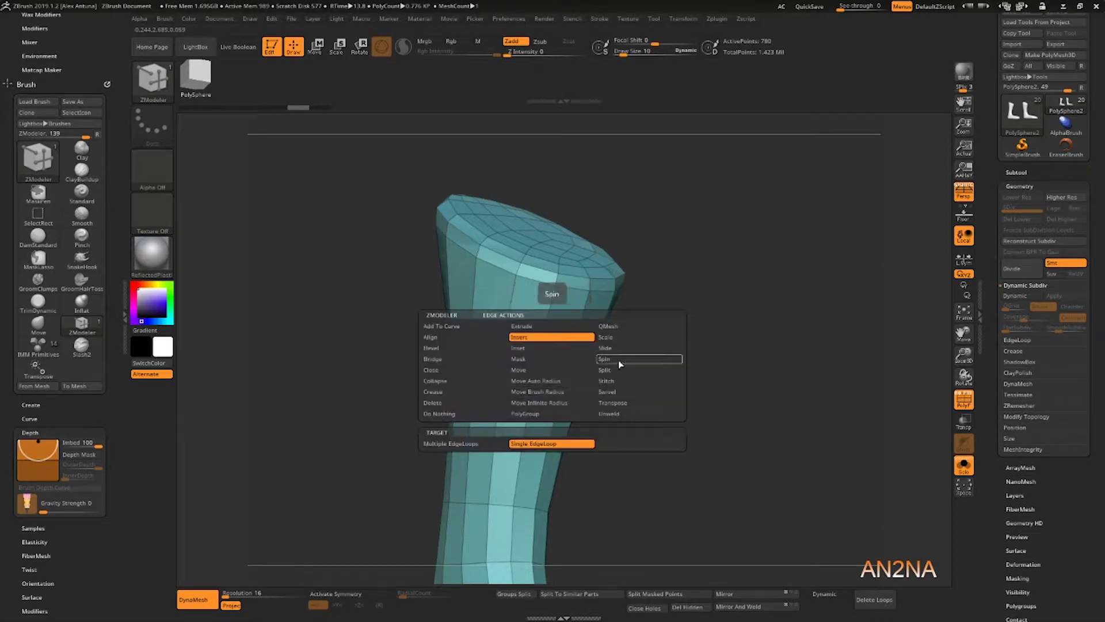
{"action": "left_click", "coordinate": [622, 349]}
{"action": "key", "text": "space"}
{"action": "left_click", "coordinate": [563, 444]}
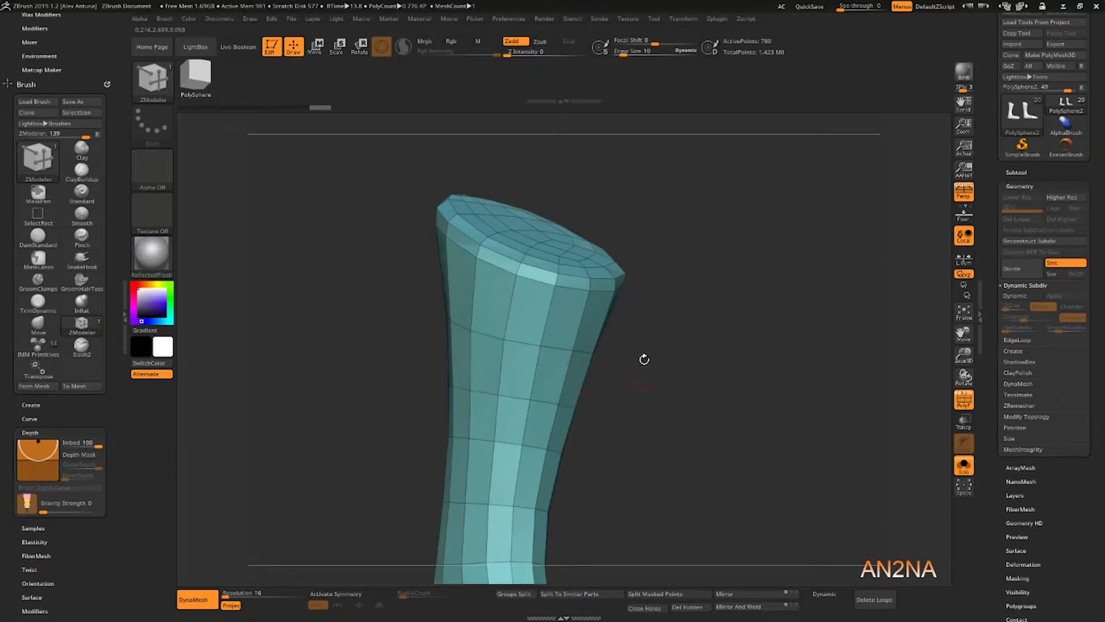
Step: Assign three separate polygroups to stacked polyloop bands on the right boot's upper shaft using ZModeler PolyGroup
{"action": "key", "text": "space"}
{"action": "left_click", "coordinate": [565, 316]}
{"action": "left_click", "coordinate": [568, 321]}
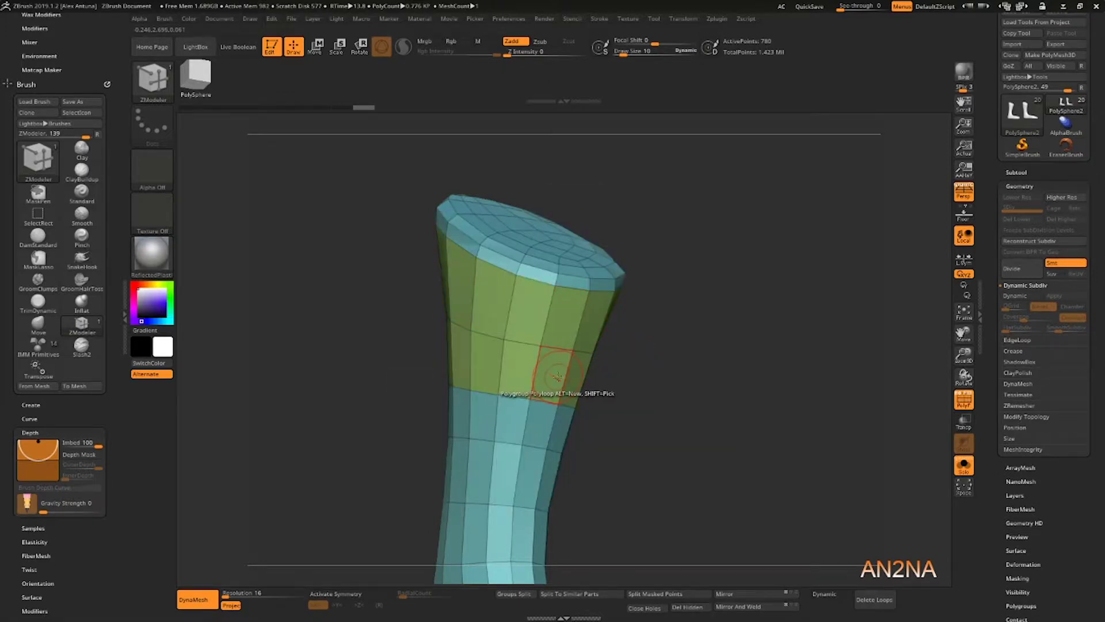
{"action": "left_click", "coordinate": [556, 379], "text": "alt"}
{"action": "left_click", "coordinate": [543, 425], "text": "alt"}
Step: Isolate the three polygrouped bands by hiding the rest of the boot mesh
{"action": "left_click_drag", "start_coordinate": [605, 414], "coordinate": [654, 368]}
{"action": "left_click", "coordinate": [628, 273], "text": "ctrl+shift"}
{"action": "left_click_drag", "start_coordinate": [710, 331], "coordinate": [739, 382], "text": "ctrl+shift"}
{"action": "left_click_drag", "start_coordinate": [734, 441], "coordinate": [695, 393]}
Step: Bevel the two complete edge loops that separate the three bands with ZModeler
{"action": "key", "text": "space"}
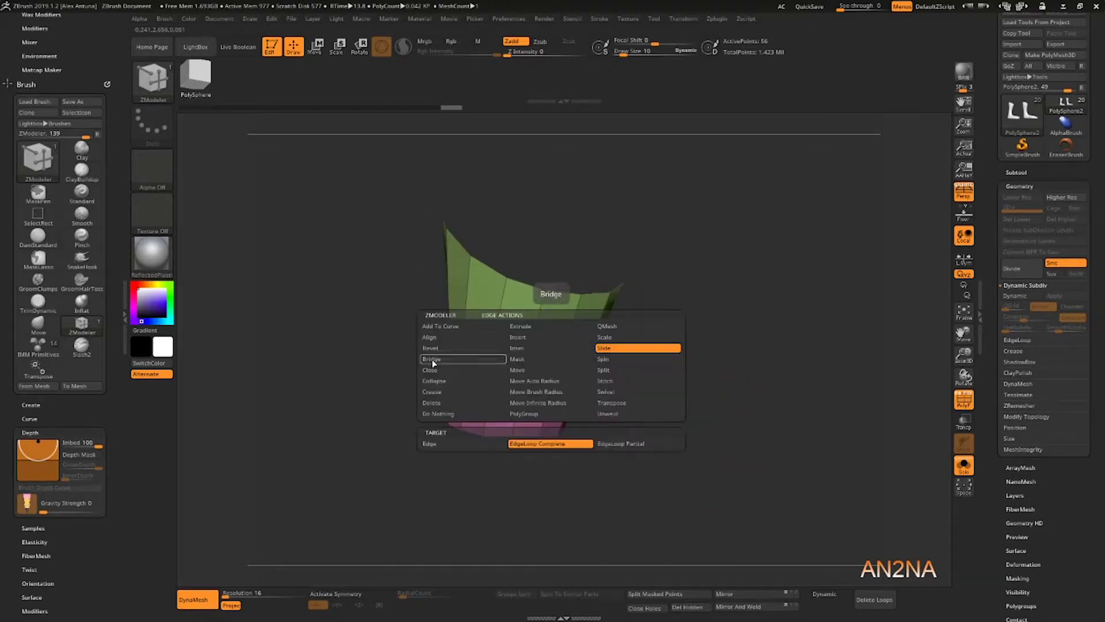
{"action": "left_click", "coordinate": [432, 350]}
{"action": "left_click_drag", "start_coordinate": [545, 346], "coordinate": [551, 349]}
{"action": "left_click", "coordinate": [541, 399]}
{"action": "key", "text": "space"}
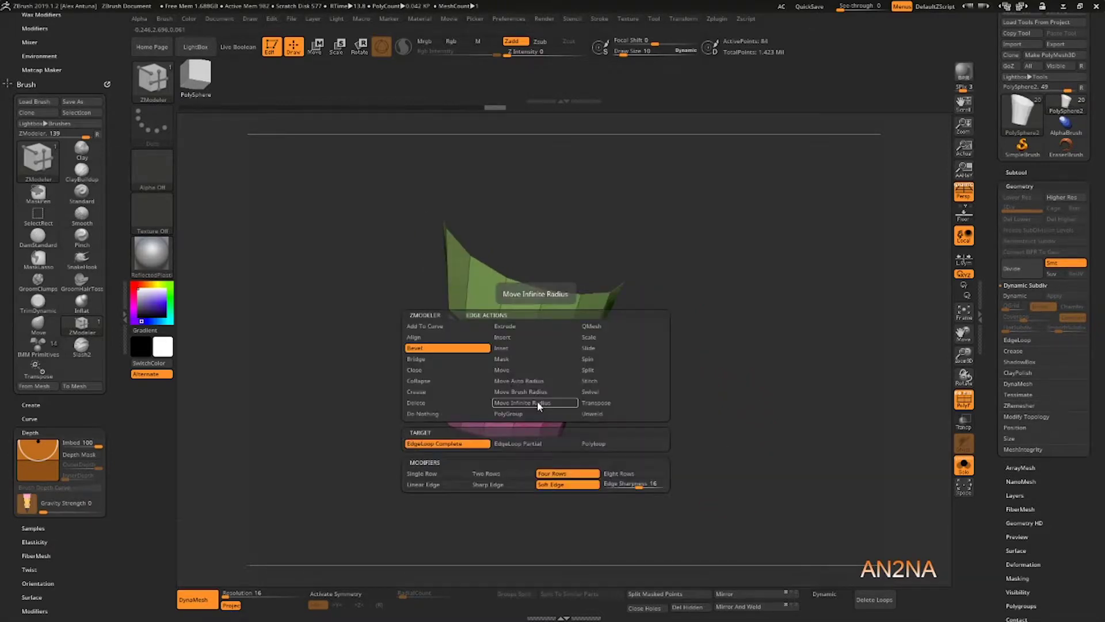
{"action": "left_click_drag", "start_coordinate": [672, 391], "coordinate": [695, 397]}
Step: Delete the hidden faces of PolySphere2 and display the bands together with the other subtools
{"action": "left_click", "coordinate": [682, 608]}
{"action": "left_click", "coordinate": [1016, 172]}
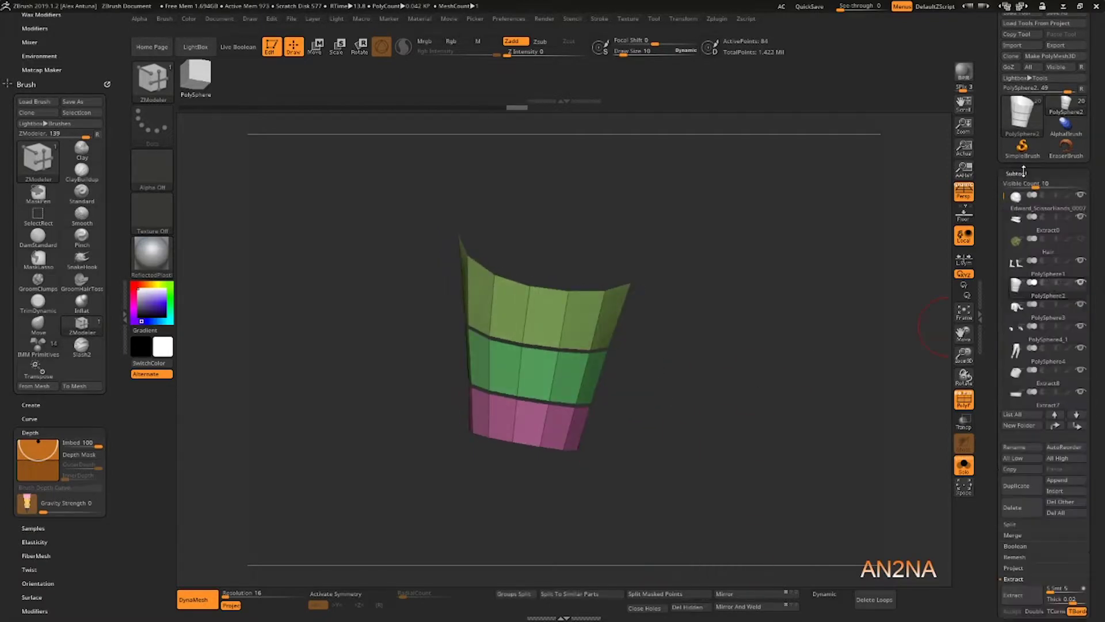
{"action": "left_click", "coordinate": [1080, 262]}
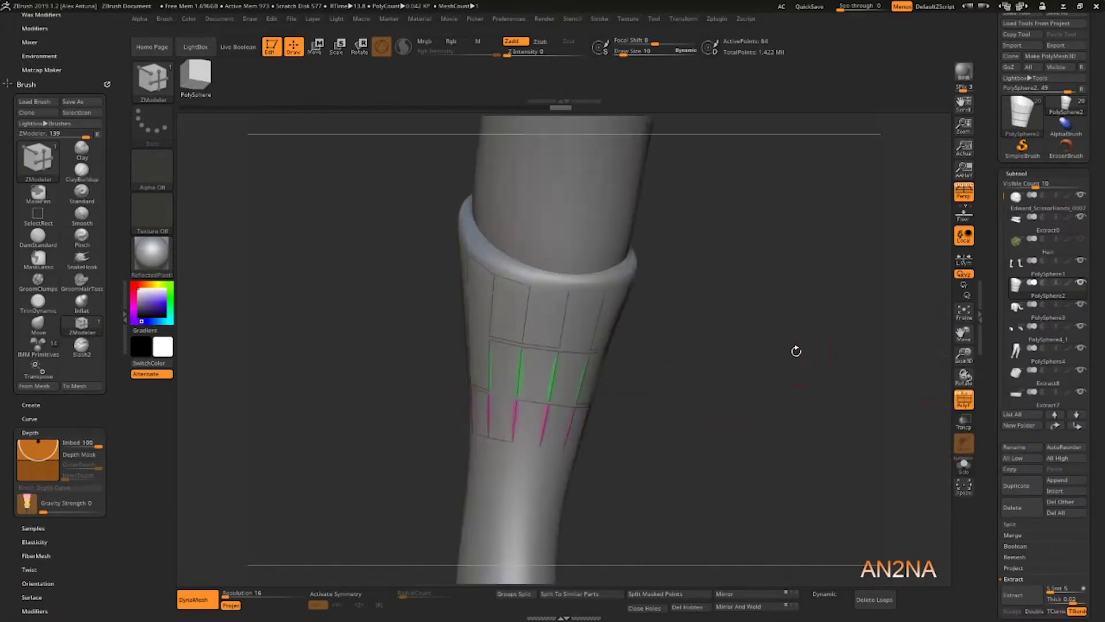
Step: Try to thicken the bands with ZModeler QMesh on all polygons, and step the undo history back to the full boots
{"action": "key", "text": "space"}
{"action": "left_click", "coordinate": [546, 380]}
{"action": "key", "text": "space"}
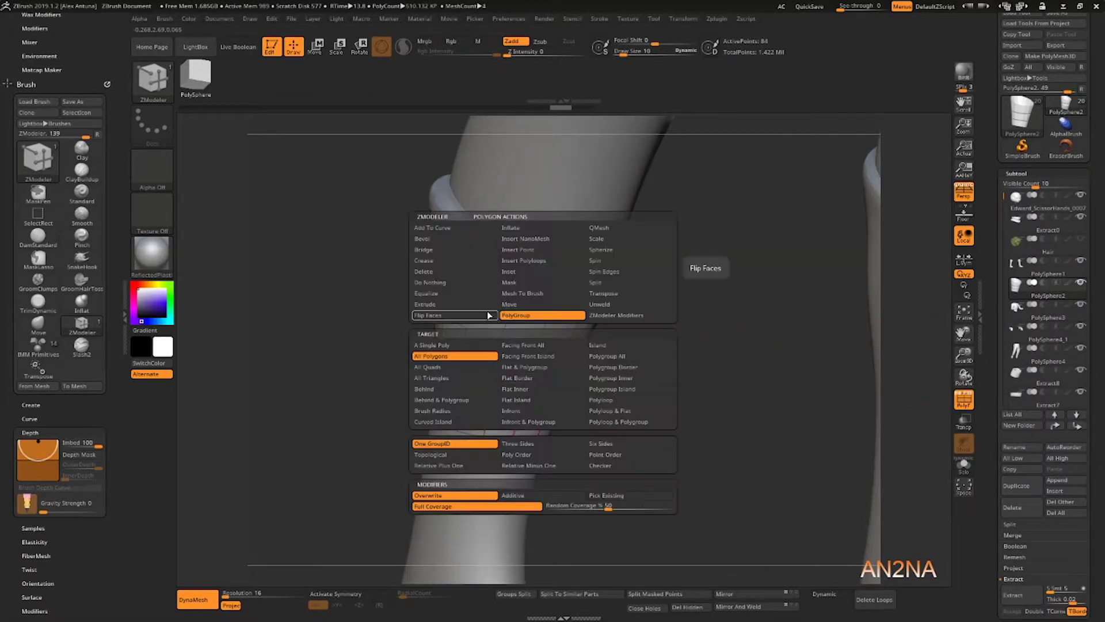
{"action": "left_click", "coordinate": [479, 307]}
{"action": "left_click", "coordinate": [606, 229]}
{"action": "left_click", "coordinate": [478, 355]}
{"action": "left_click_drag", "start_coordinate": [533, 377], "coordinate": [763, 324]}
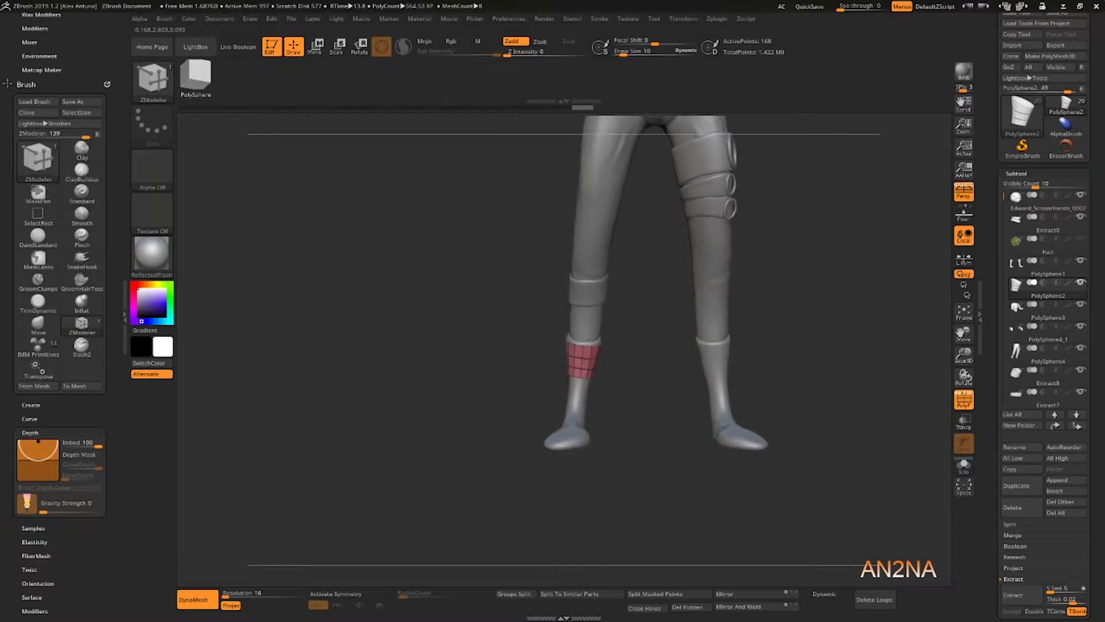
{"action": "mouse_move", "coordinate": [636, 358]}
{"action": "left_mouse_down", "text": "alt"}
{"action": "mouse_move", "coordinate": [708, 422]}
{"action": "mouse_move", "coordinate": [729, 425]}
{"action": "mouse_move", "coordinate": [669, 390]}
{"action": "mouse_move", "coordinate": [657, 399]}
{"action": "mouse_move", "coordinate": [688, 323]}
{"action": "left_mouse_up", "text": "alt"}
{"action": "mouse_move", "coordinate": [578, 108]}
{"action": "left_mouse_down"}
{"action": "mouse_move", "coordinate": [382, 113]}
{"action": "mouse_move", "coordinate": [419, 113]}
{"action": "left_mouse_up"}
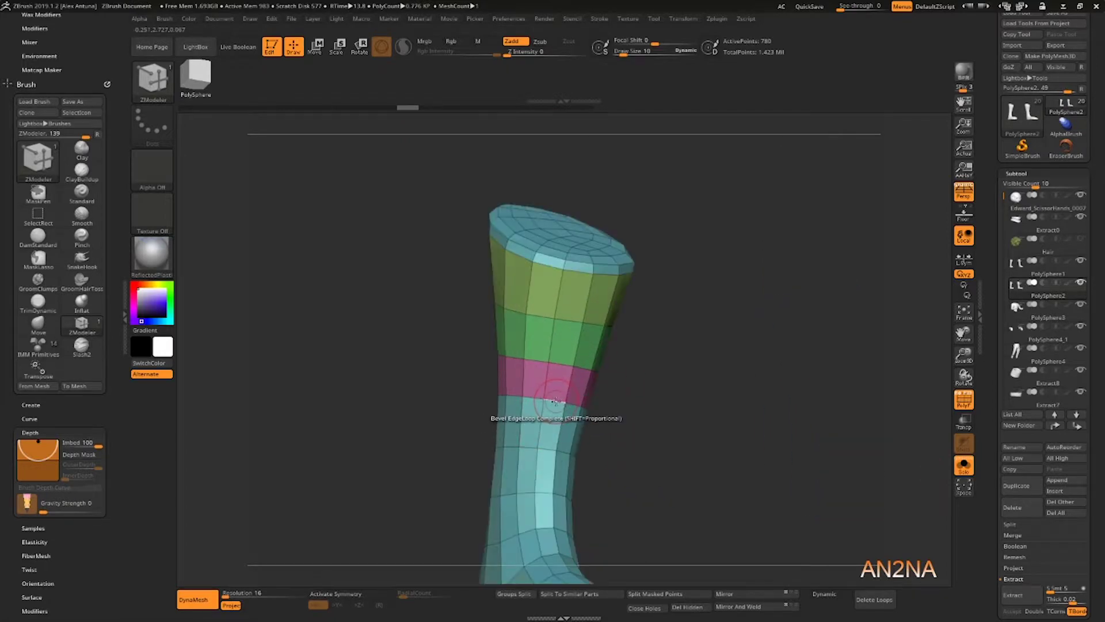
Step: Slide the edge loops bounding the three bands further down the right boot's shaft to adjust the band heights
{"action": "key", "text": "space"}
{"action": "left_click", "coordinate": [555, 415]}
{"action": "left_click_drag", "start_coordinate": [555, 403], "coordinate": [555, 428]}
{"action": "left_click_drag", "start_coordinate": [564, 367], "coordinate": [563, 381]}
{"action": "left_click_drag", "start_coordinate": [575, 321], "coordinate": [570, 336]}
{"action": "left_click_drag", "start_coordinate": [544, 428], "coordinate": [544, 432]}
{"action": "left_click_drag", "start_coordinate": [567, 379], "coordinate": [567, 383]}
{"action": "left_click_drag", "start_coordinate": [734, 439], "coordinate": [653, 409]}
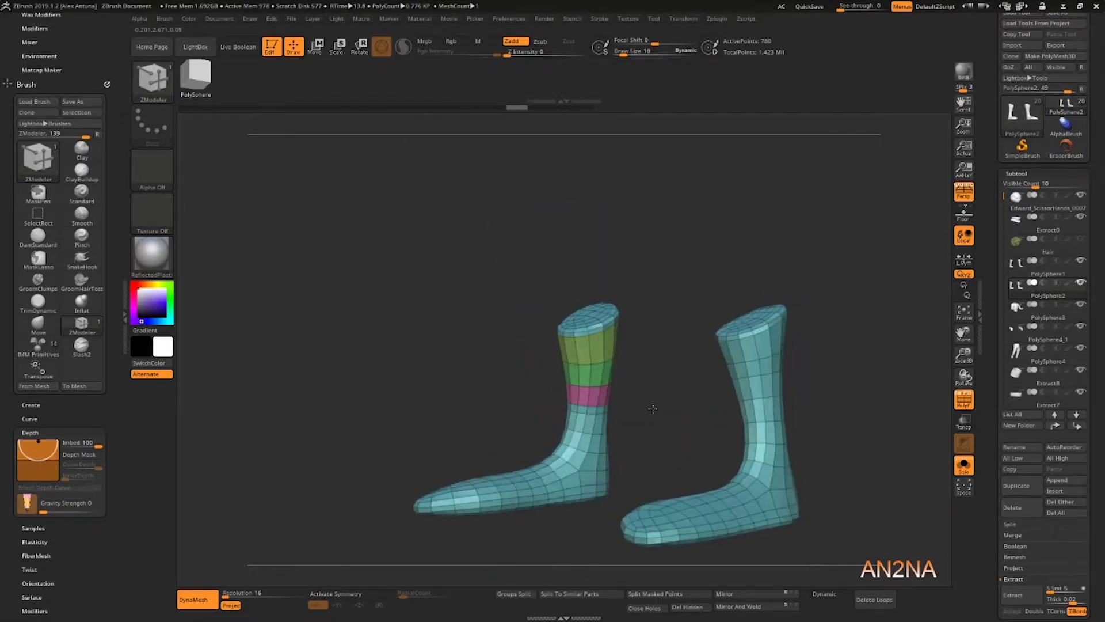
{"action": "left_click", "coordinate": [574, 420]}
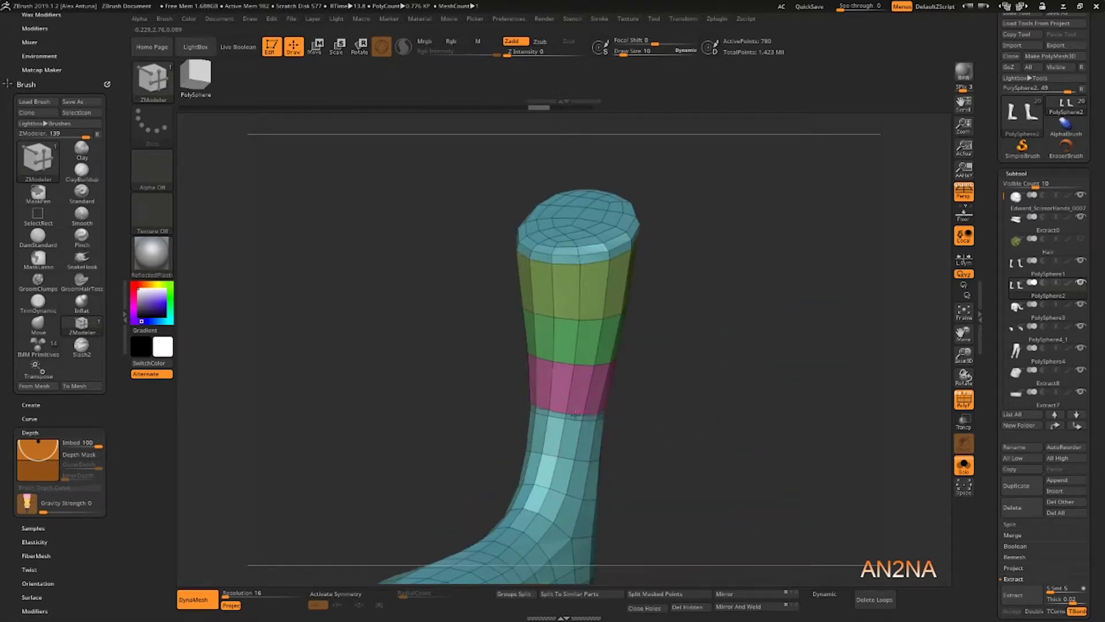
Step: Isolate the three resized bands and bevel the two edge loops between them into clear gaps
{"action": "left_click_drag", "start_coordinate": [586, 370], "coordinate": [679, 439]}
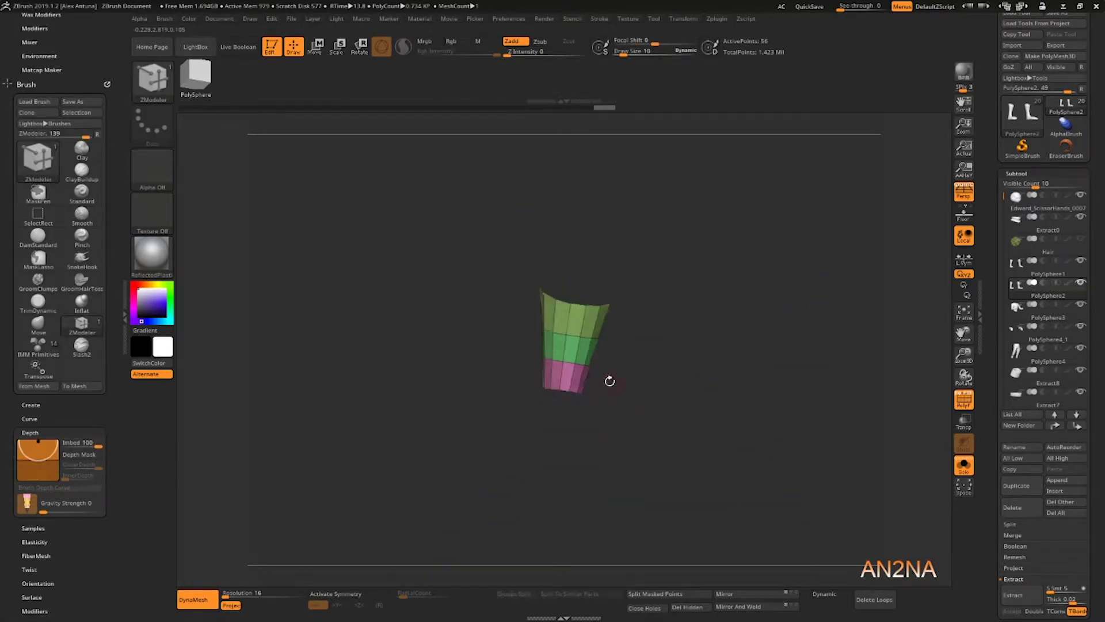
{"action": "left_click", "coordinate": [552, 361]}
{"action": "key", "text": "space"}
{"action": "left_click", "coordinate": [454, 350]}
{"action": "left_click_drag", "start_coordinate": [550, 360], "coordinate": [548, 363]}
{"action": "left_click_drag", "start_coordinate": [566, 311], "coordinate": [564, 314]}
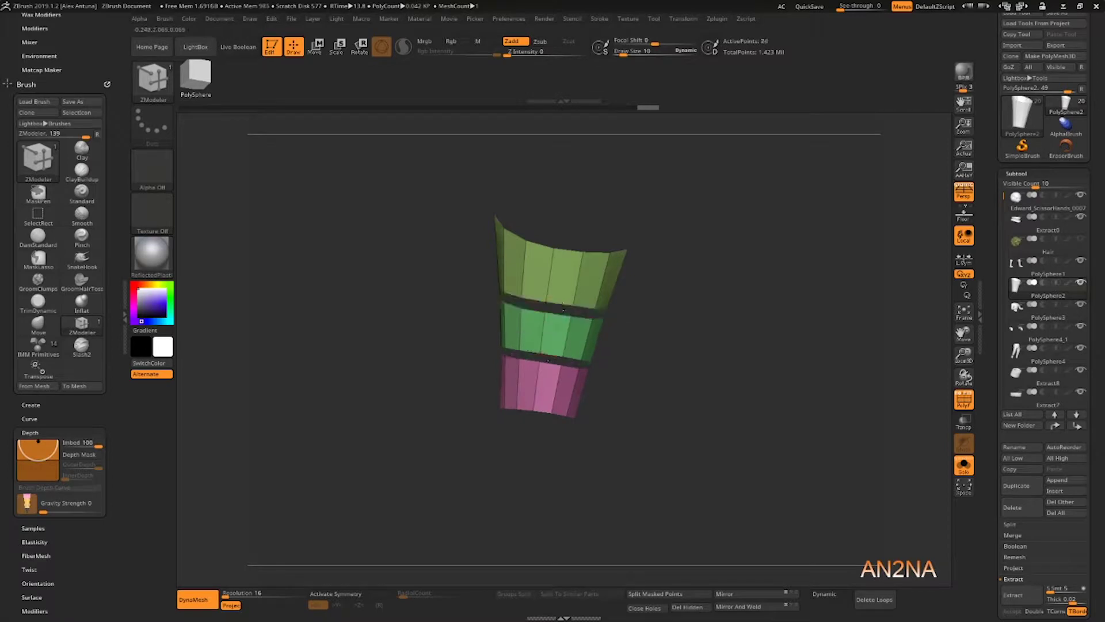
Step: Give the three lower-leg bands thickness and bring the rest of the figure back into view
{"action": "left_click_drag", "start_coordinate": [724, 422], "coordinate": [742, 415]}
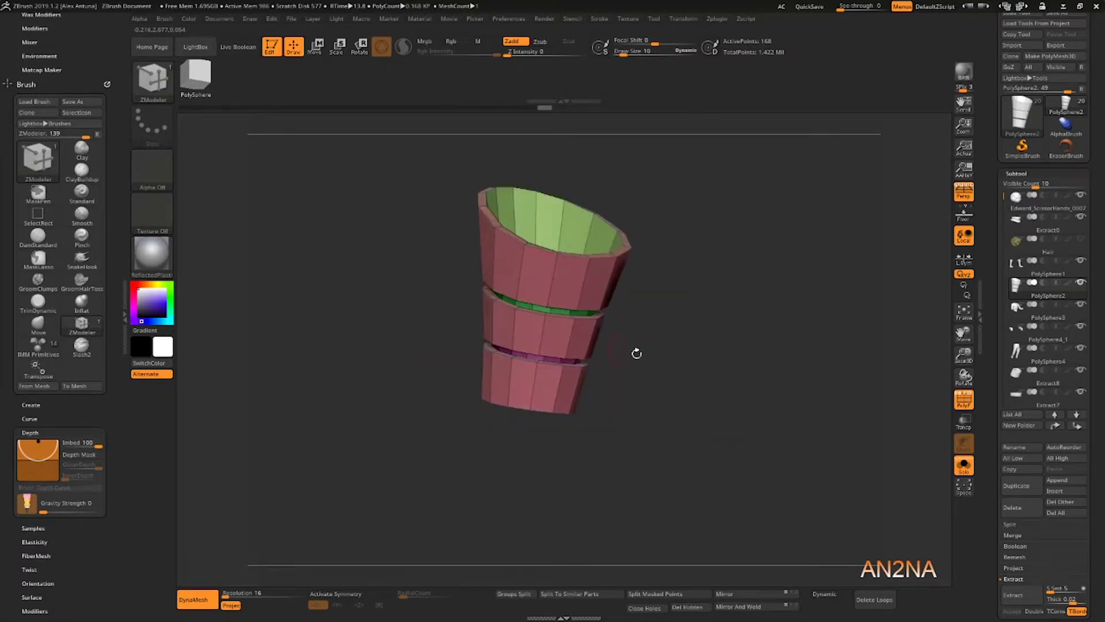
{"action": "key", "text": "ctrl+shift+s"}
{"action": "left_click_drag", "start_coordinate": [671, 416], "coordinate": [720, 403]}
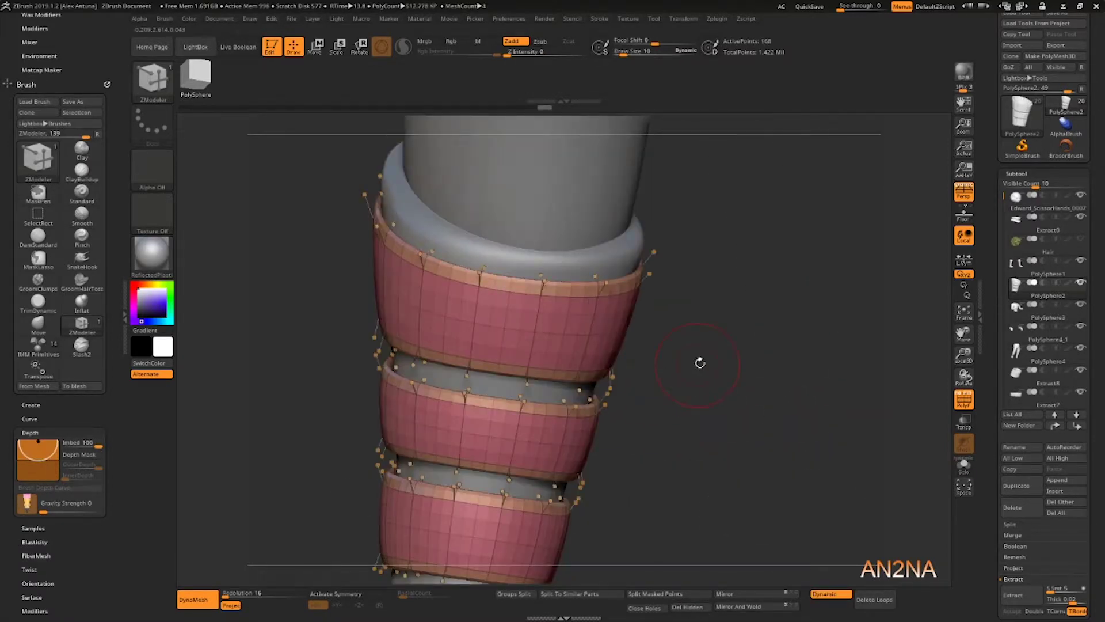
Step: Insert supporting edge loops near the rims of the three lower-leg bands and turn on dynamic subdivision
{"action": "left_click_drag", "start_coordinate": [700, 363], "coordinate": [730, 340]}
{"action": "key", "text": "shift+d"}
{"action": "key", "text": "space"}
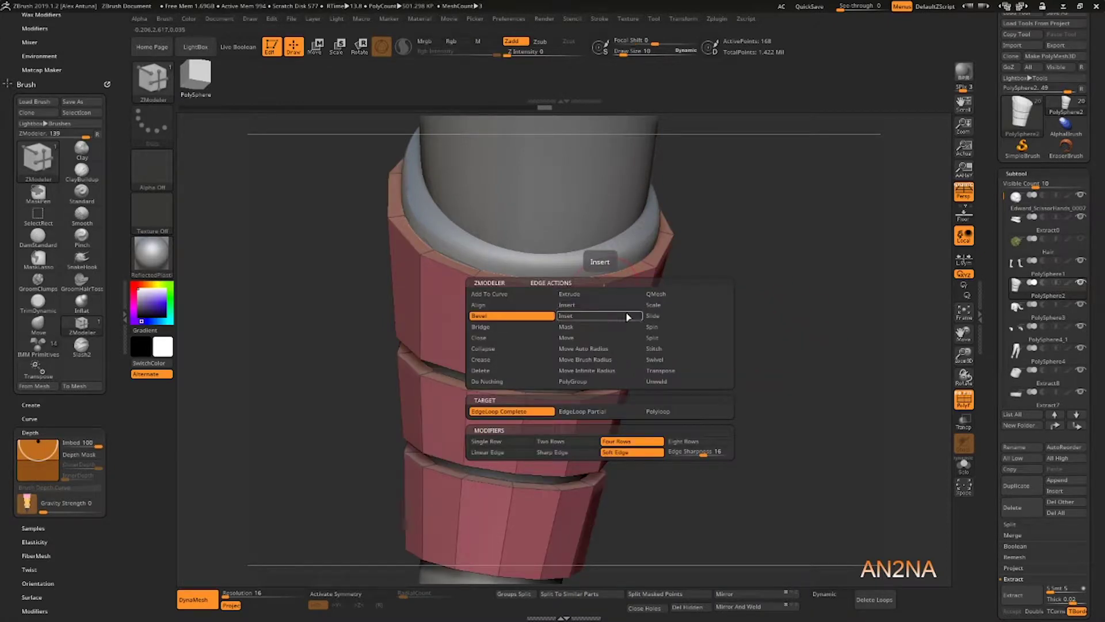
{"action": "left_click", "coordinate": [596, 310]}
{"action": "left_click", "coordinate": [603, 292]}
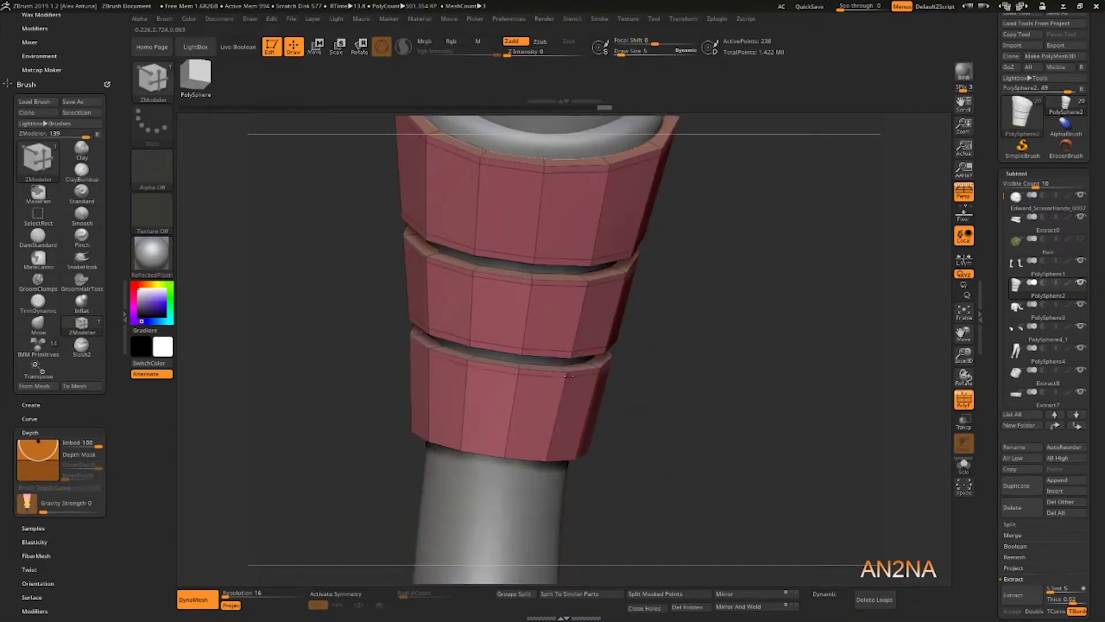
{"action": "key", "text": "d"}
{"action": "left_click_drag", "start_coordinate": [692, 399], "coordinate": [763, 396], "text": "alt"}
Step: Puff up the lower-leg bands with the Inflate deformation, keep dynamic subdivision on, and hide the polyframe
{"action": "left_click_drag", "start_coordinate": [995, 407], "coordinate": [995, 34]}
{"action": "left_click", "coordinate": [1028, 379]}
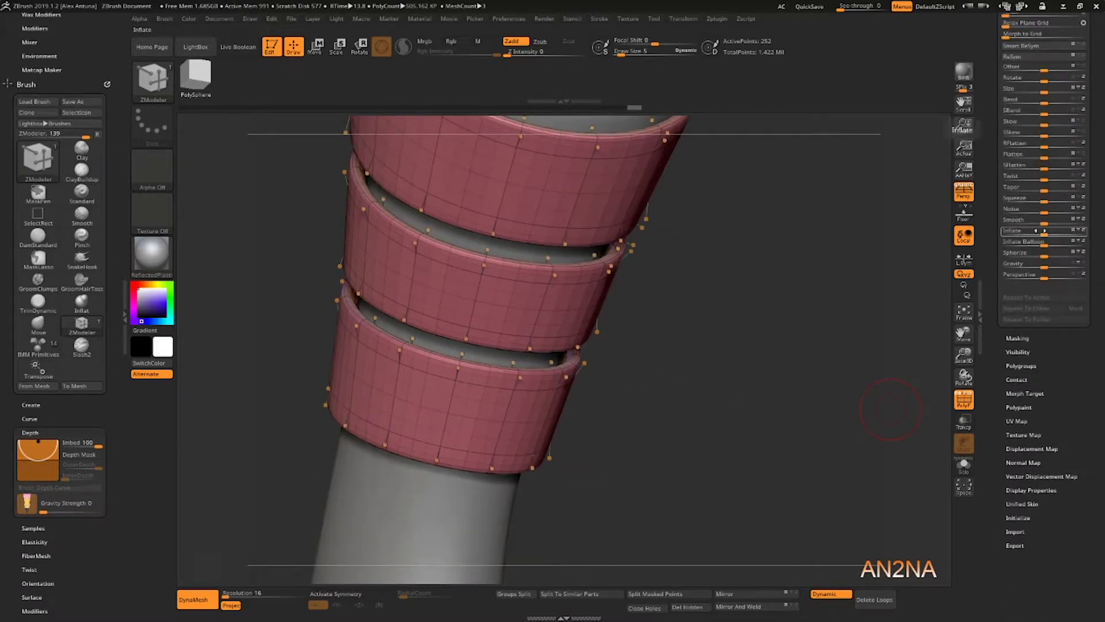
{"action": "left_click_drag", "start_coordinate": [1044, 230], "coordinate": [1051, 230]}
{"action": "left_click_drag", "start_coordinate": [756, 305], "coordinate": [755, 295]}
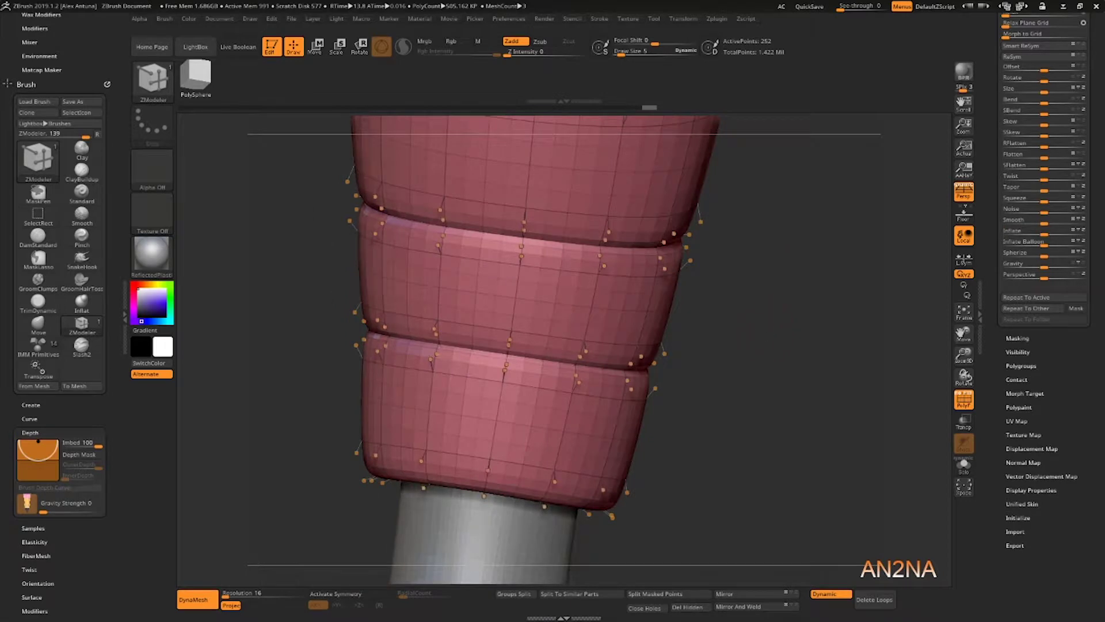
{"action": "left_click_drag", "start_coordinate": [754, 368], "coordinate": [806, 328], "text": "alt"}
{"action": "key", "text": "shift+d"}
{"action": "left_click", "coordinate": [1044, 231]}
{"action": "key", "text": "d"}
{"action": "key", "text": "shift+f"}
Step: Select the thigh rings' subtool and copy the lowest ring across to the opposite lower leg
{"action": "left_click_drag", "start_coordinate": [812, 397], "coordinate": [679, 460], "text": "alt"}
{"action": "left_click", "coordinate": [748, 269], "text": "alt"}
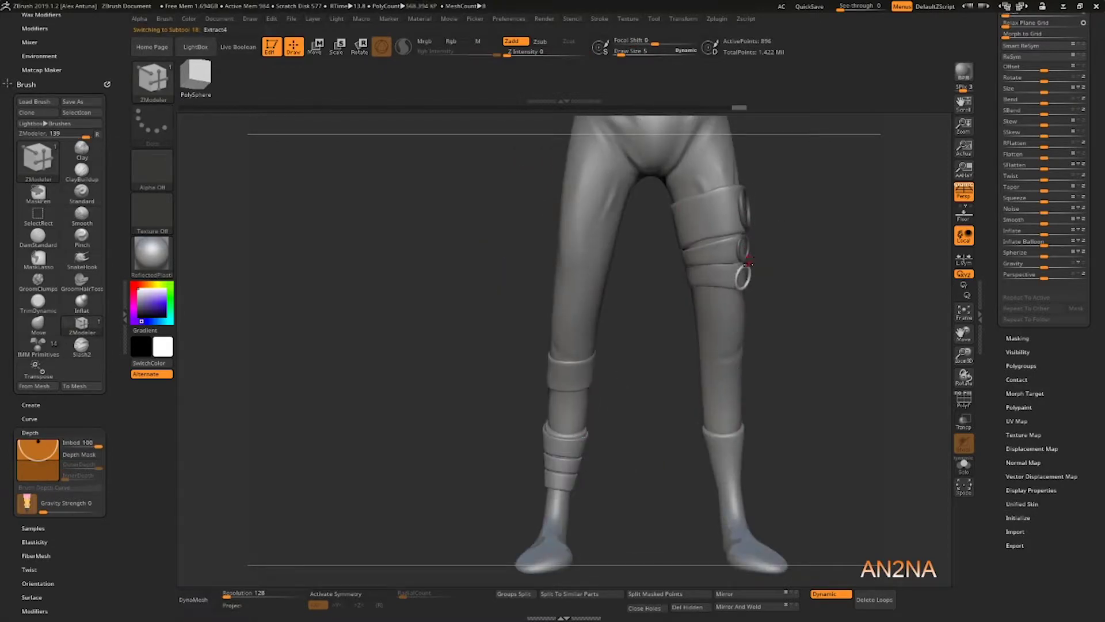
{"action": "left_click_drag", "start_coordinate": [764, 271], "coordinate": [725, 277]}
{"action": "key", "text": "w"}
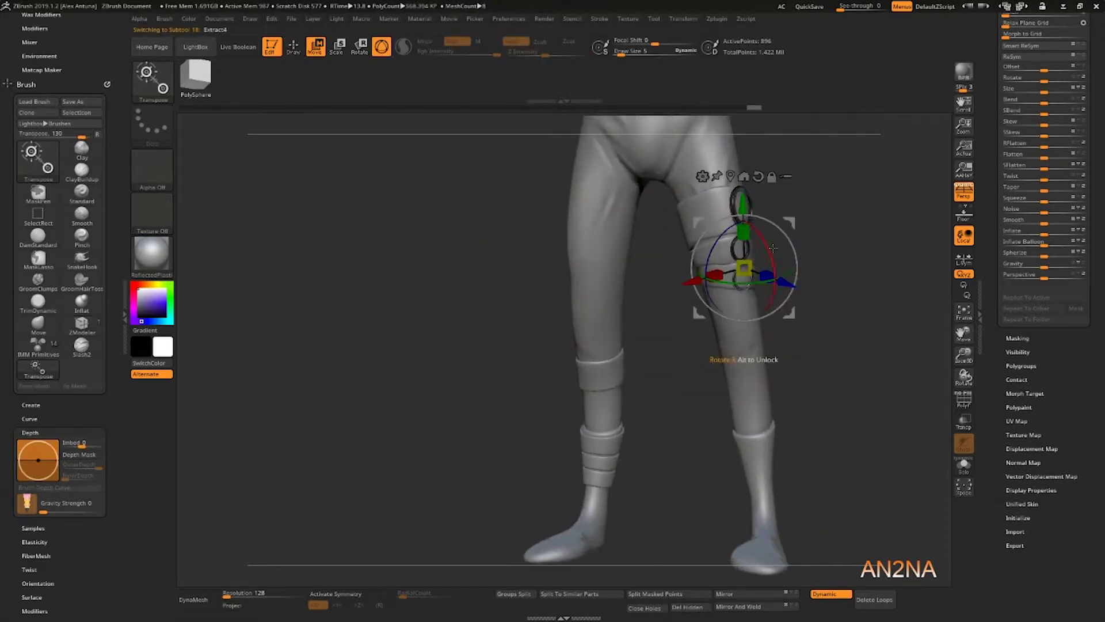
{"action": "left_click_drag", "start_coordinate": [786, 225], "coordinate": [671, 405], "text": "ctrl"}
{"action": "left_click_drag", "start_coordinate": [714, 320], "coordinate": [771, 326]}
{"action": "left_click_drag", "start_coordinate": [771, 325], "coordinate": [644, 322], "text": "alt"}
Step: Position and scale the copied ring on the outer side of the top lower-leg band
{"action": "left_click_drag", "start_coordinate": [736, 323], "coordinate": [804, 327]}
{"action": "left_click_drag", "start_coordinate": [691, 334], "coordinate": [829, 334]}
{"action": "left_click_drag", "start_coordinate": [829, 334], "coordinate": [622, 374], "text": "alt"}
{"action": "left_click_drag", "start_coordinate": [604, 375], "coordinate": [621, 368]}
{"action": "left_click_drag", "start_coordinate": [650, 345], "coordinate": [642, 397]}
{"action": "left_click_drag", "start_coordinate": [617, 358], "coordinate": [601, 282]}
{"action": "left_click_drag", "start_coordinate": [566, 236], "coordinate": [567, 237]}
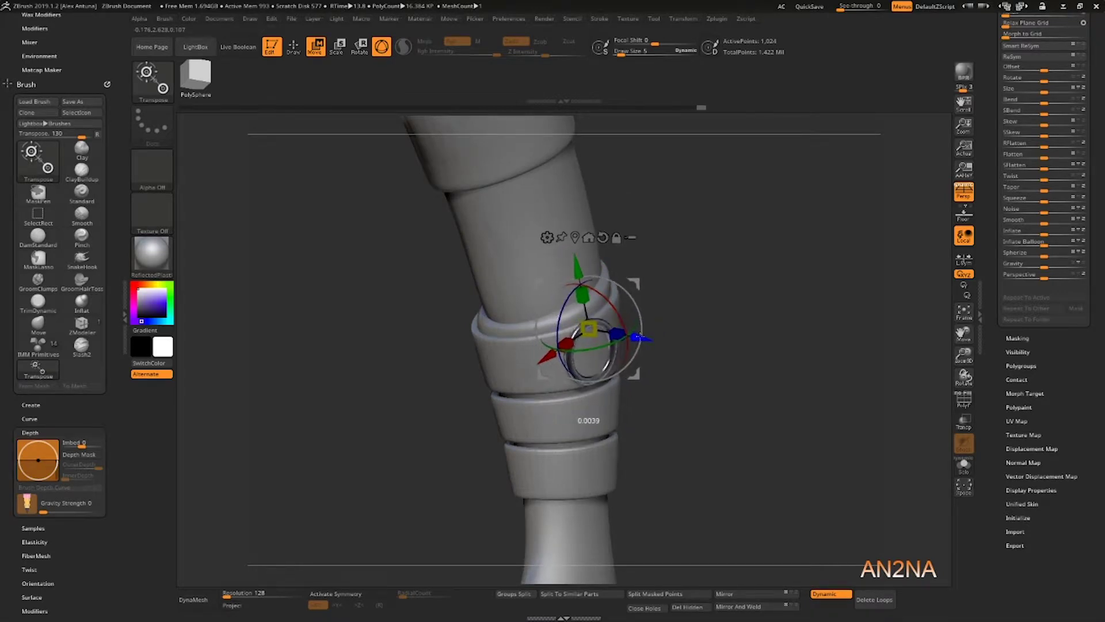
Step: Refine the ring's tilt and placement so it sits flush against the top lower-leg band
{"action": "left_click_drag", "start_coordinate": [703, 394], "coordinate": [727, 368]}
{"action": "left_click_drag", "start_coordinate": [655, 332], "coordinate": [653, 332]}
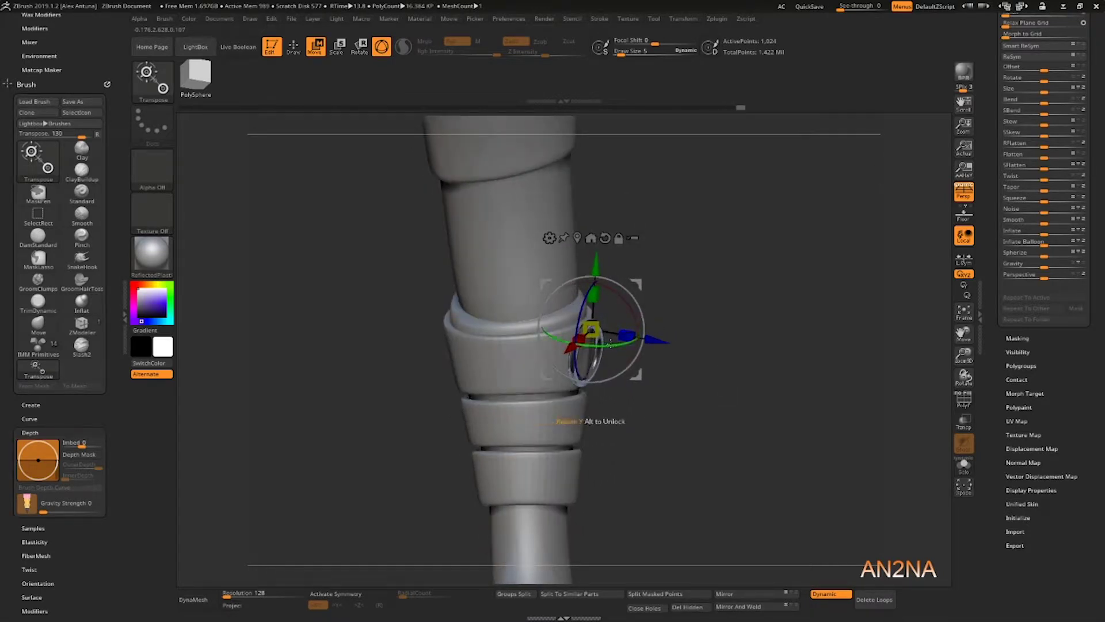
{"action": "left_click_drag", "start_coordinate": [715, 270], "coordinate": [713, 311]}
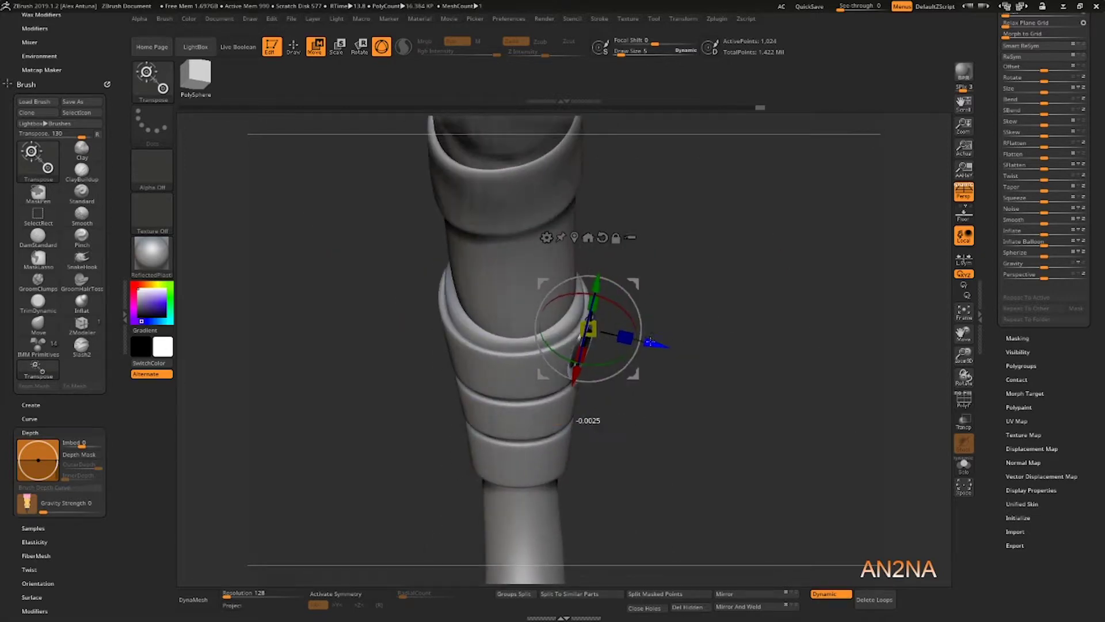
{"action": "left_click_drag", "start_coordinate": [649, 342], "coordinate": [651, 342]}
{"action": "left_click_drag", "start_coordinate": [714, 368], "coordinate": [691, 331]}
{"action": "left_click_drag", "start_coordinate": [590, 329], "coordinate": [595, 318]}
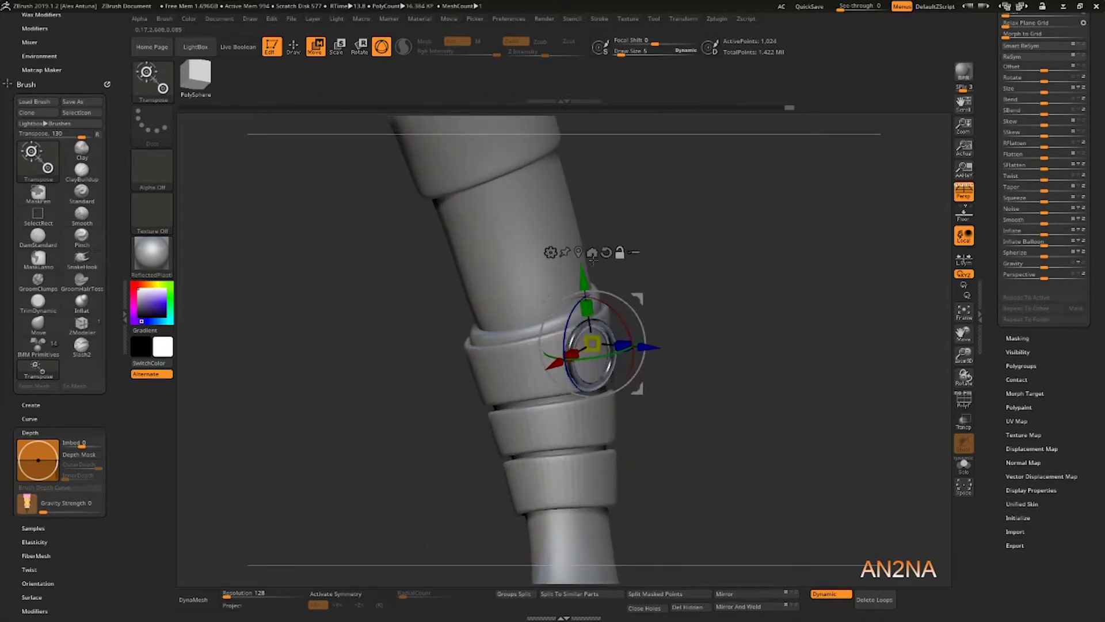
{"action": "left_click_drag", "start_coordinate": [685, 294], "coordinate": [734, 340]}
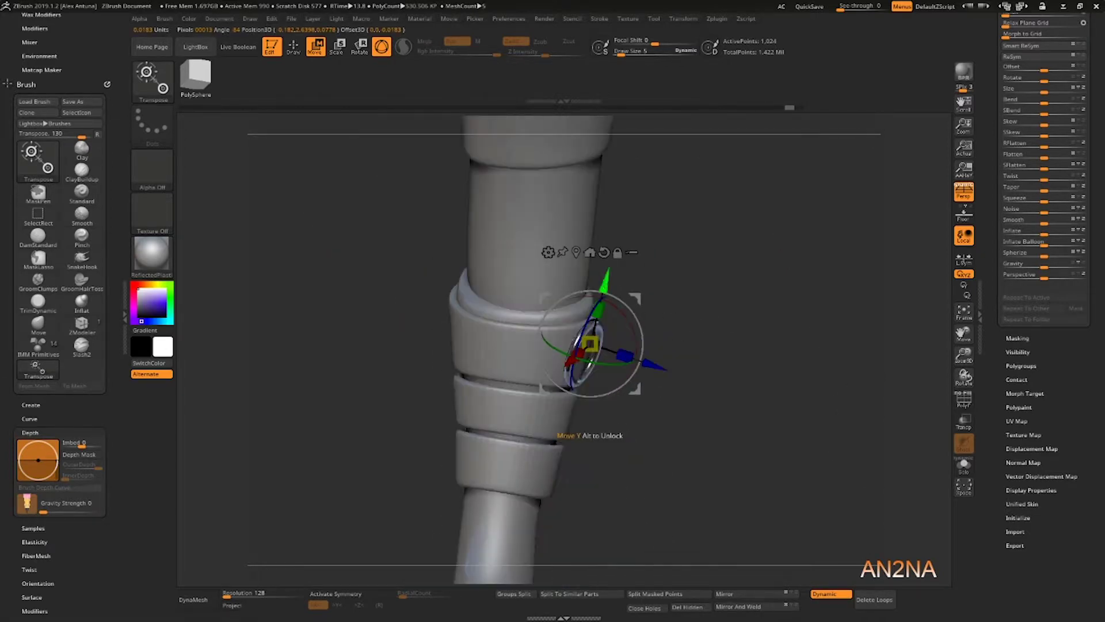
Step: Copy the ring down to the middle lower-leg band, scale it down, and align it with the band's surface
{"action": "left_click_drag", "start_coordinate": [605, 282], "coordinate": [589, 345], "text": "ctrl"}
{"action": "left_click_drag", "start_coordinate": [714, 369], "coordinate": [653, 383]}
{"action": "left_click_drag", "start_coordinate": [575, 405], "coordinate": [578, 409]}
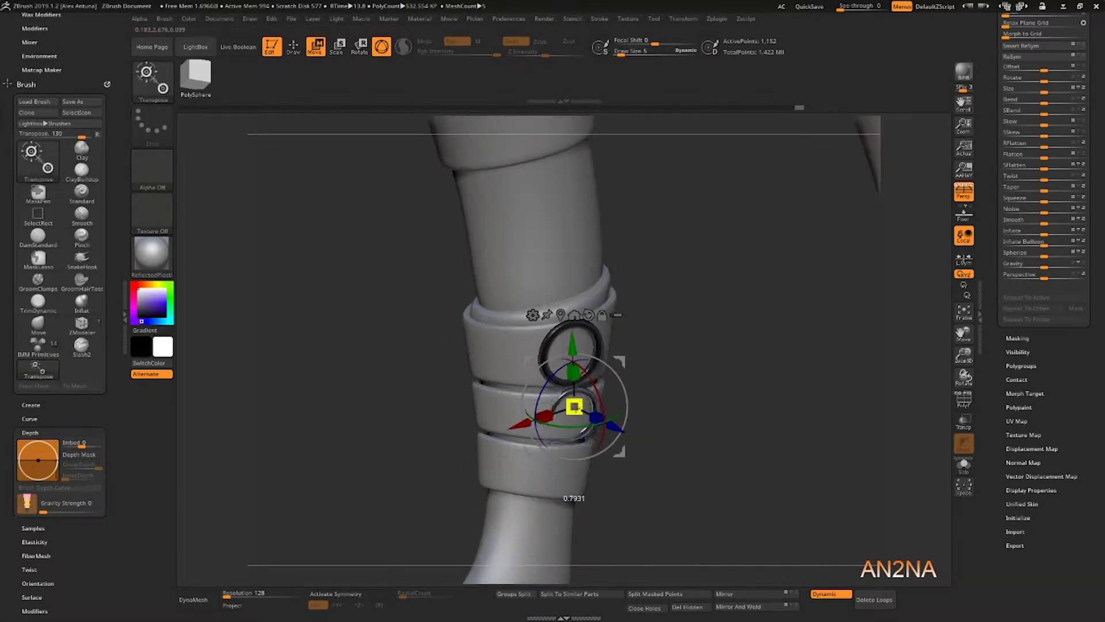
{"action": "left_click_drag", "start_coordinate": [674, 397], "coordinate": [708, 417]}
{"action": "left_click_drag", "start_coordinate": [600, 433], "coordinate": [639, 420]}
{"action": "left_click_drag", "start_coordinate": [714, 397], "coordinate": [671, 392]}
{"action": "left_click_drag", "start_coordinate": [640, 410], "coordinate": [638, 410]}
{"action": "left_click_drag", "start_coordinate": [726, 342], "coordinate": [703, 342]}
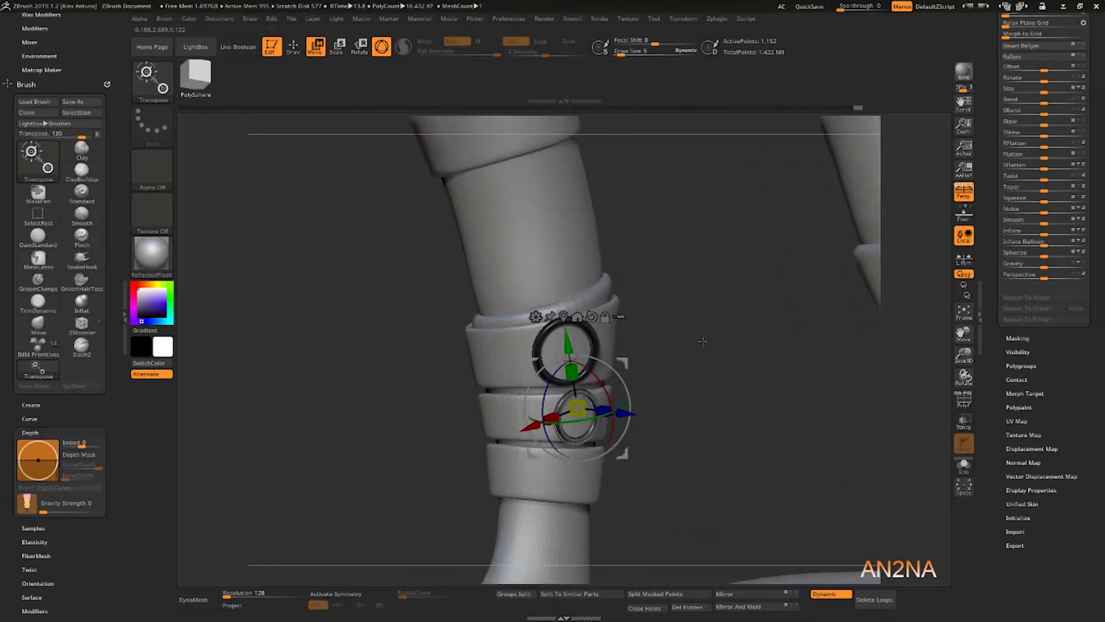
Step: Copy the ring down to the lowest lower-leg band and adjust its angle and depth to fit the surface
{"action": "left_click_drag", "start_coordinate": [569, 349], "coordinate": [566, 406], "text": "ctrl"}
{"action": "left_click_drag", "start_coordinate": [679, 411], "coordinate": [740, 429]}
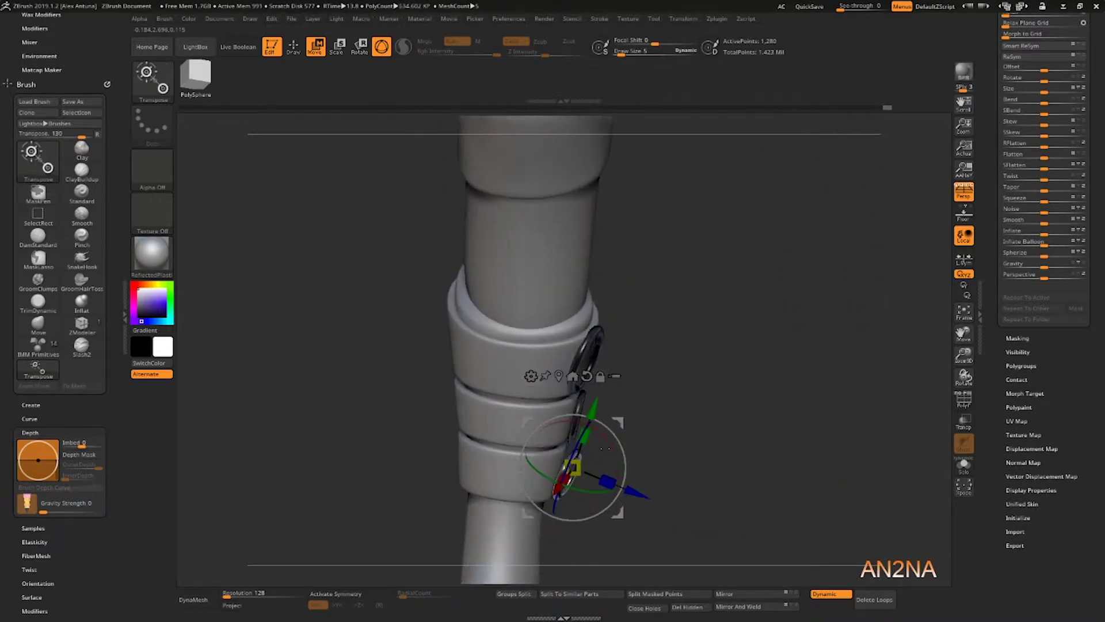
{"action": "left_click_drag", "start_coordinate": [637, 482], "coordinate": [635, 480]}
{"action": "left_click_drag", "start_coordinate": [598, 434], "coordinate": [599, 436]}
{"action": "left_click_drag", "start_coordinate": [708, 420], "coordinate": [662, 412]}
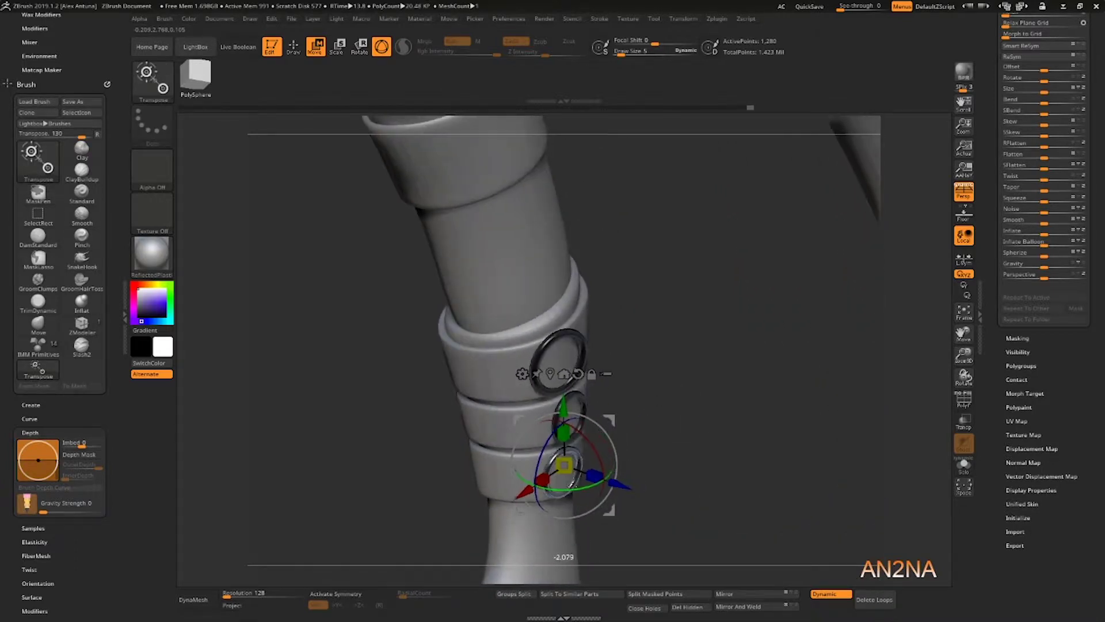
{"action": "left_click_drag", "start_coordinate": [605, 442], "coordinate": [608, 446]}
{"action": "left_click_drag", "start_coordinate": [679, 403], "coordinate": [695, 388]}
{"action": "left_click_drag", "start_coordinate": [631, 482], "coordinate": [630, 480]}
Step: Return to Draw mode, check the rings on the whole figure, and quick-save the project
{"action": "left_click_drag", "start_coordinate": [681, 443], "coordinate": [680, 351], "text": "alt"}
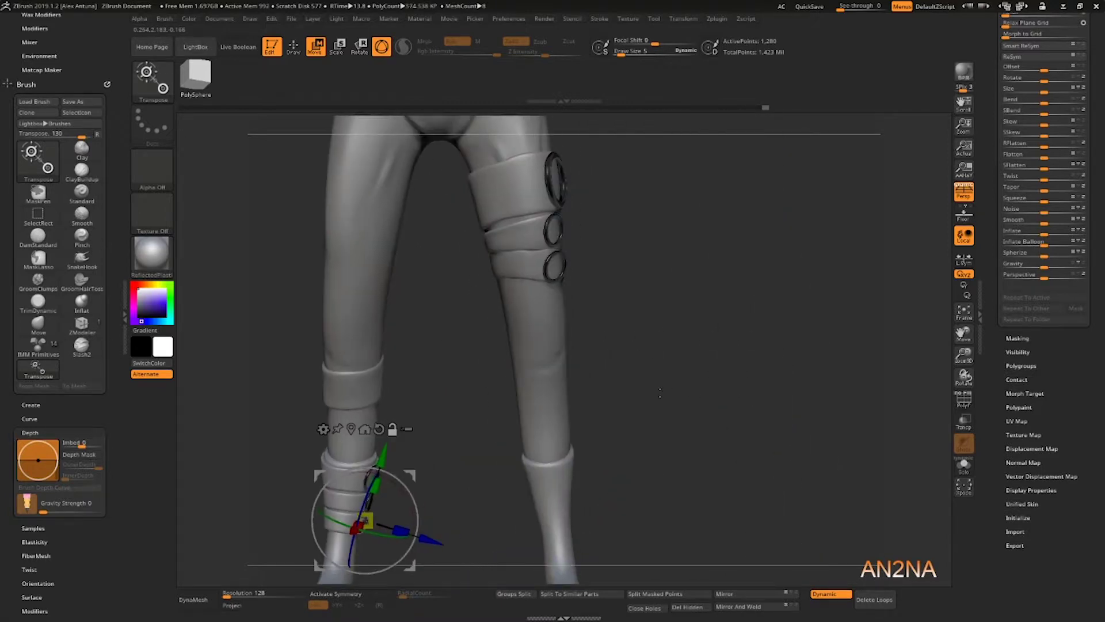
{"action": "left_click_drag", "start_coordinate": [667, 403], "coordinate": [647, 337], "text": "alt"}
{"action": "mouse_move", "coordinate": [570, 182]}
{"action": "left_mouse_down", "text": "alt"}
{"action": "mouse_move", "coordinate": [619, 244]}
{"action": "mouse_move", "coordinate": [621, 286]}
{"action": "mouse_move", "coordinate": [668, 293]}
{"action": "left_mouse_up", "text": "alt"}
{"action": "key", "text": "q"}
{"action": "mouse_move", "coordinate": [622, 357]}
{"action": "left_mouse_down", "text": "alt"}
{"action": "mouse_move", "coordinate": [615, 440]}
{"action": "mouse_move", "coordinate": [665, 350]}
{"action": "mouse_move", "coordinate": [733, 279]}
{"action": "left_mouse_up", "text": "alt"}
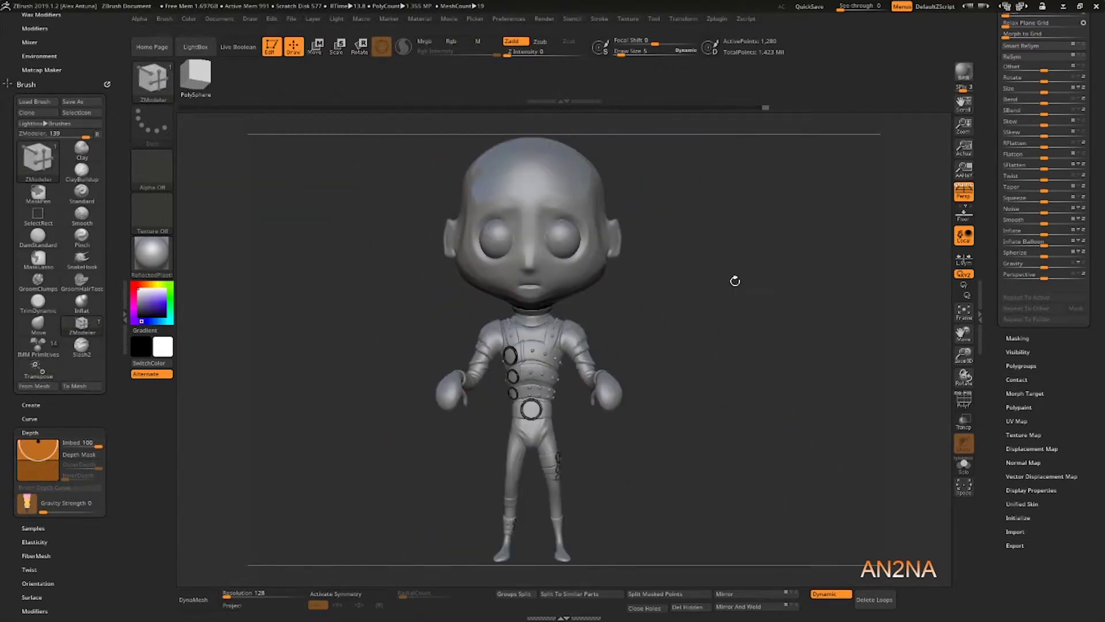
{"action": "mouse_move", "coordinate": [685, 315]}
{"action": "left_mouse_down"}
{"action": "mouse_move", "coordinate": [642, 323]}
{"action": "mouse_move", "coordinate": [693, 327]}
{"action": "left_mouse_up"}
{"action": "left_click_drag", "start_coordinate": [990, 34], "coordinate": [987, 209]}
{"action": "left_click", "coordinate": [809, 6]}
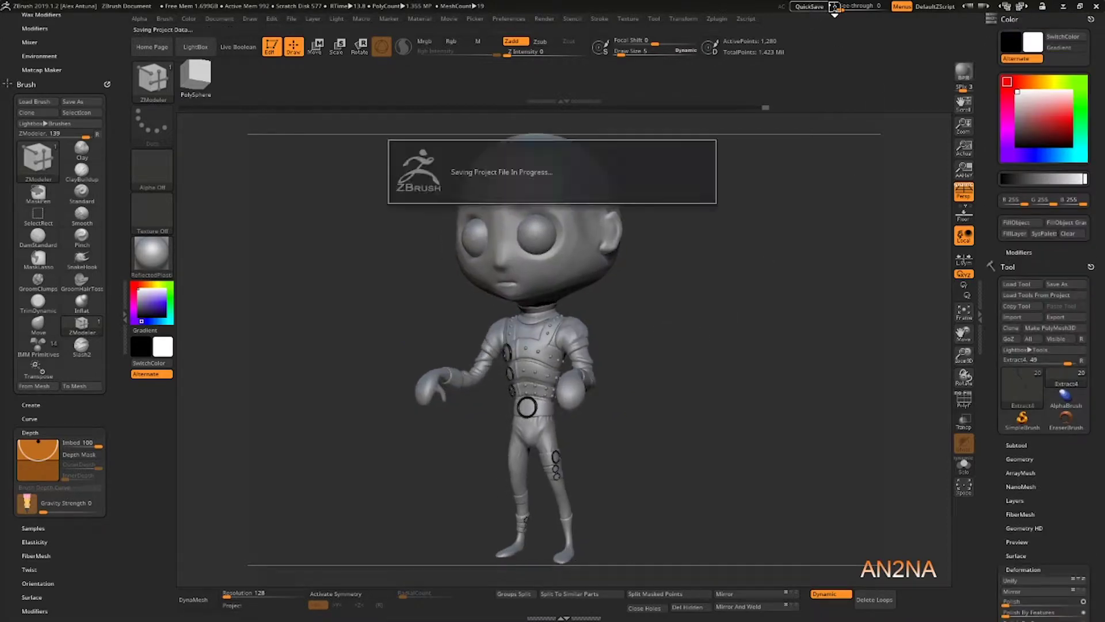
Step: Load the Cylinder3D primitive as the active tool
{"action": "left_click_drag", "start_coordinate": [722, 308], "coordinate": [738, 279]}
{"action": "left_click", "coordinate": [1021, 385]}
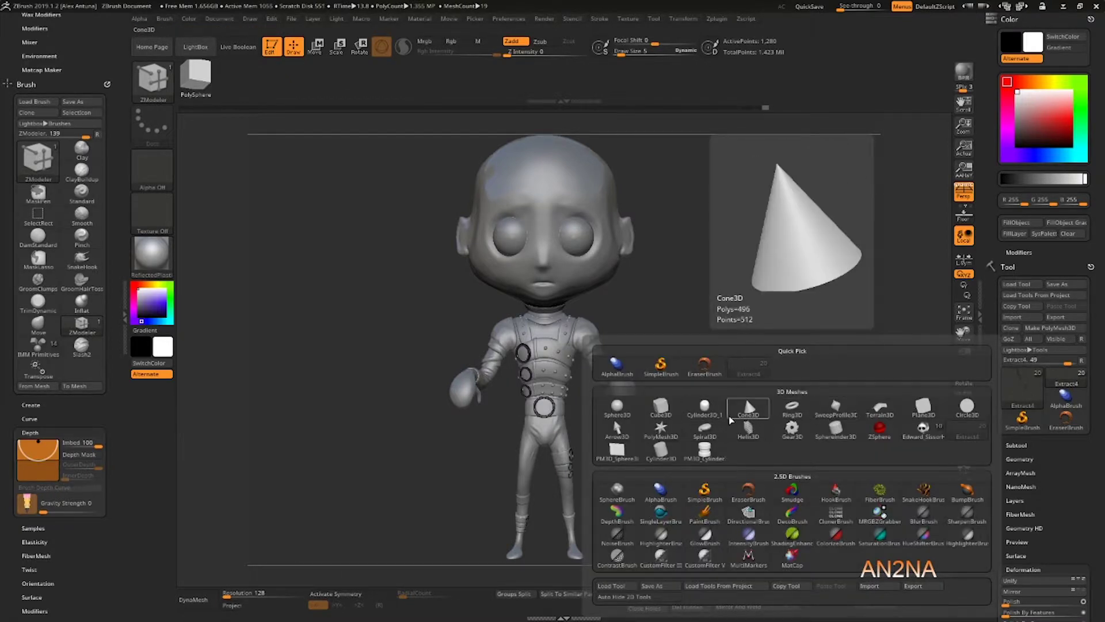
{"action": "left_click", "coordinate": [704, 407]}
{"action": "left_click_drag", "start_coordinate": [726, 195], "coordinate": [740, 351], "text": "alt"}
{"action": "left_click_drag", "start_coordinate": [1007, 490], "coordinate": [1008, 282]}
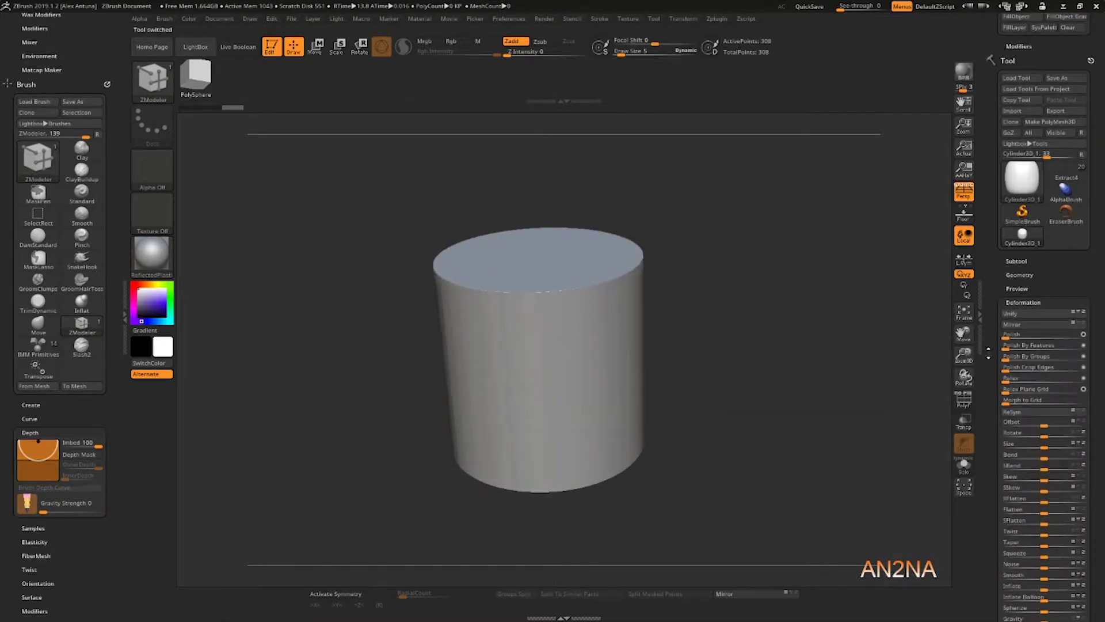
Step: Initialize the cylinder as a flat ring aligned to Z, with Z size 12 and inner radius 76, showing its polyframe
{"action": "key", "text": "shift+f"}
{"action": "left_click_drag", "start_coordinate": [1009, 604], "coordinate": [1010, 167]}
{"action": "left_click", "coordinate": [1027, 266]}
{"action": "left_click_drag", "start_coordinate": [1028, 265], "coordinate": [1028, 326]}
{"action": "left_click_drag", "start_coordinate": [1051, 252], "coordinate": [1008, 252]}
{"action": "left_click", "coordinate": [1072, 231]}
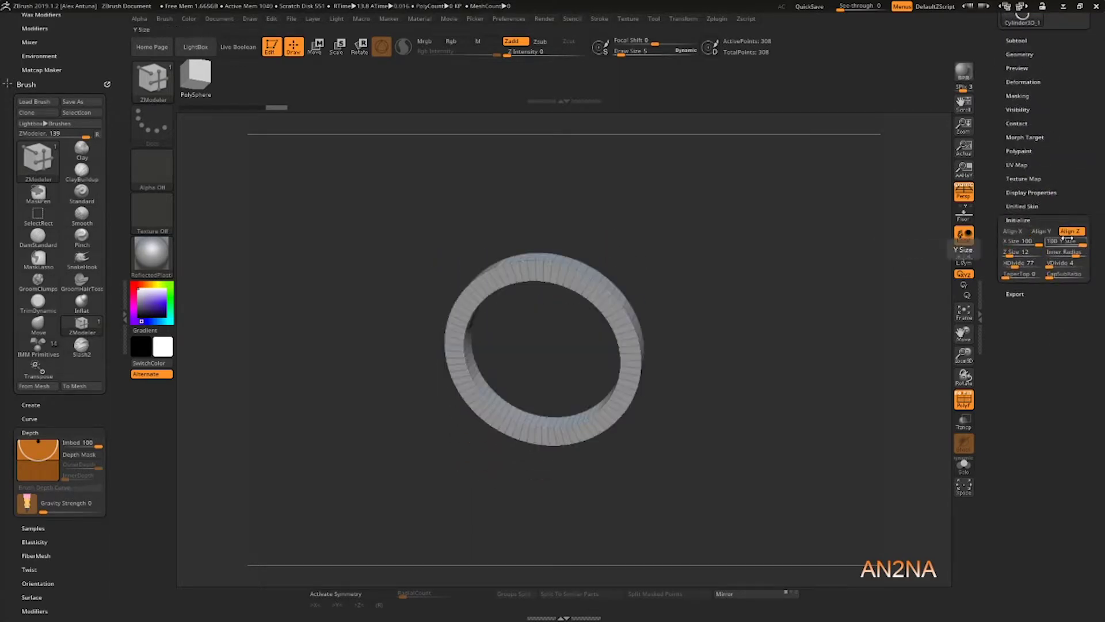
{"action": "key", "text": "p"}
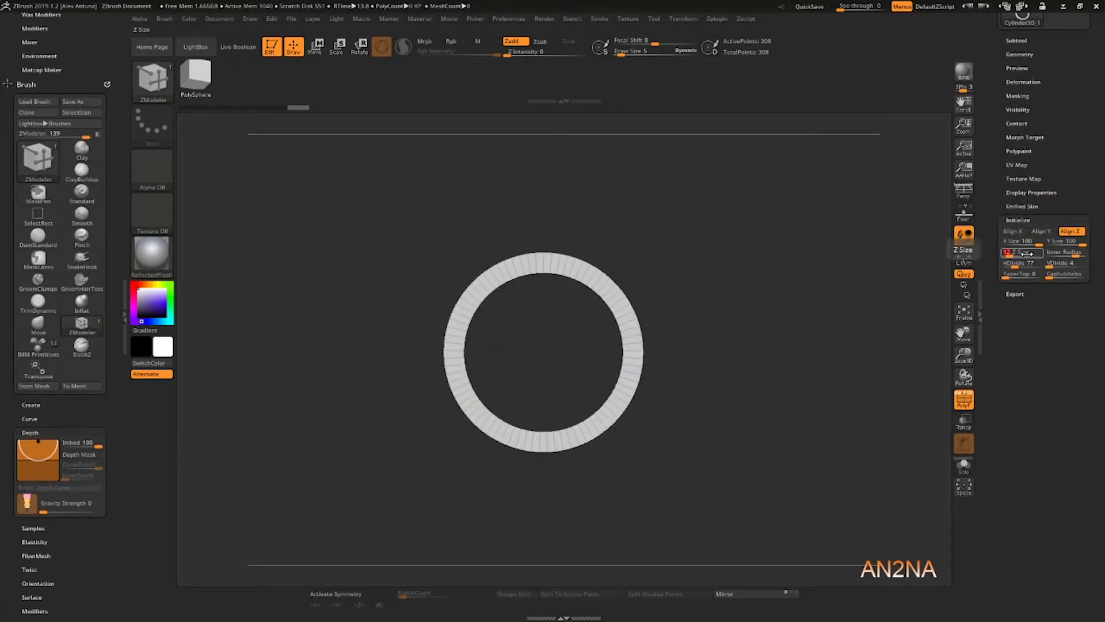
{"action": "left_click_drag", "start_coordinate": [1064, 252], "coordinate": [1076, 252]}
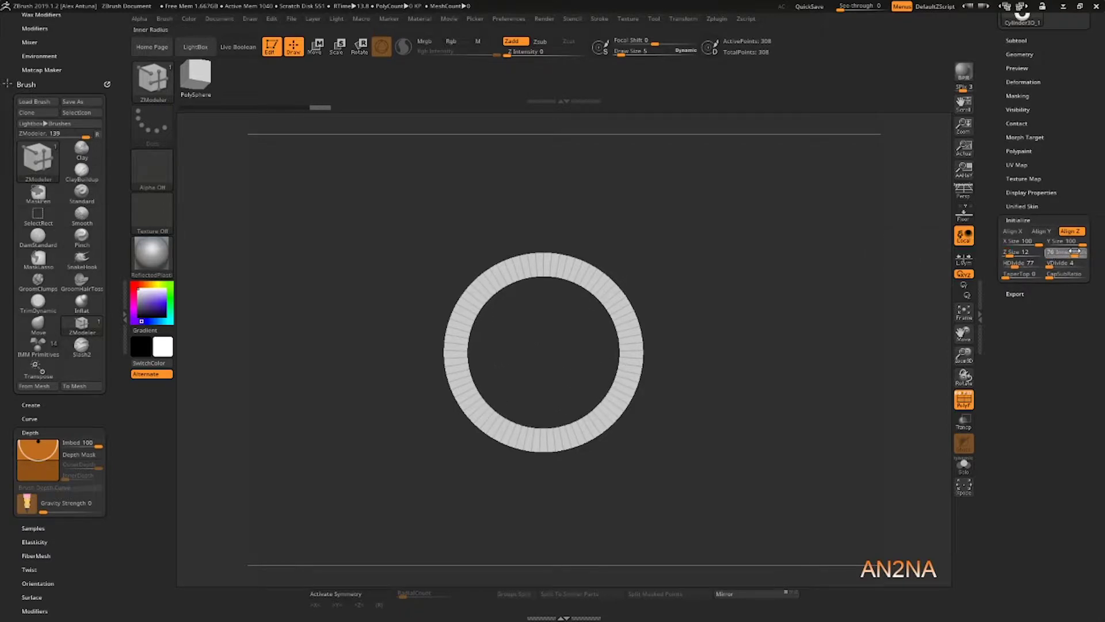
Step: Set the ring's horizontal divisions to 12 and its Z size to 10
{"action": "left_click", "coordinate": [1016, 263]}
{"action": "type", "text": "16"}
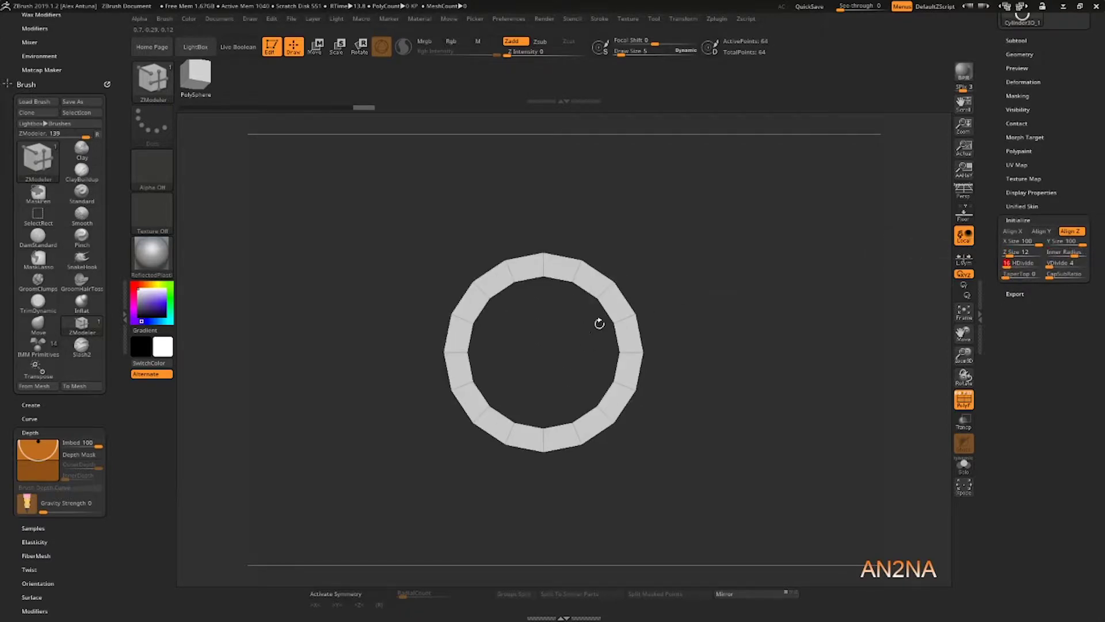
{"action": "left_click", "coordinate": [1016, 263]}
{"action": "type", "text": "10"}
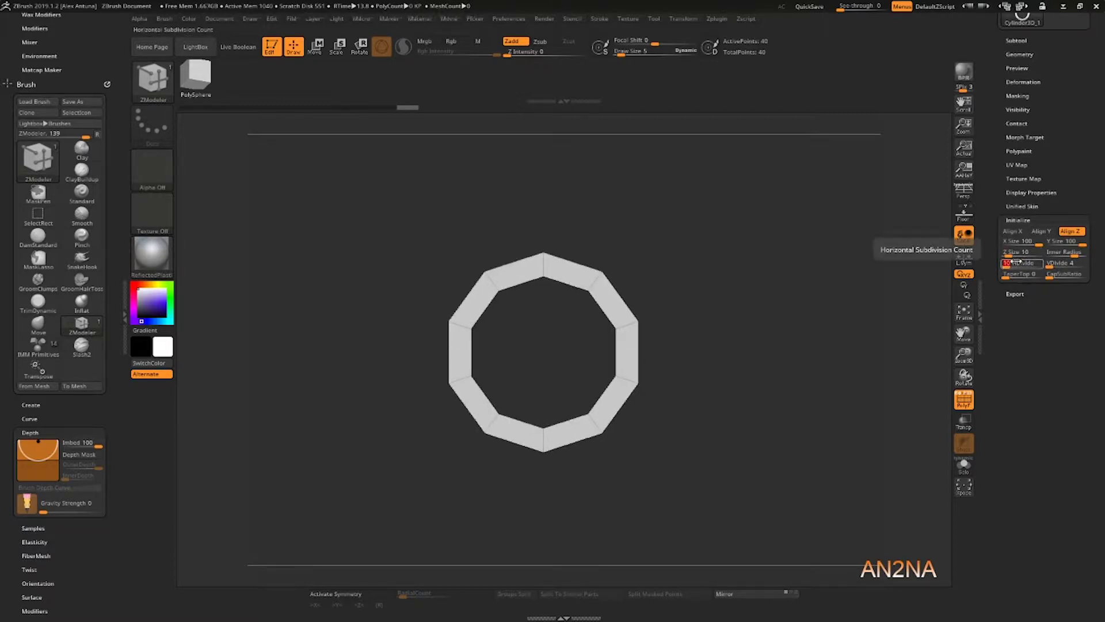
{"action": "left_click_drag", "start_coordinate": [829, 346], "coordinate": [898, 294]}
{"action": "left_click", "coordinate": [1016, 263]}
{"action": "type", "text": "12"}
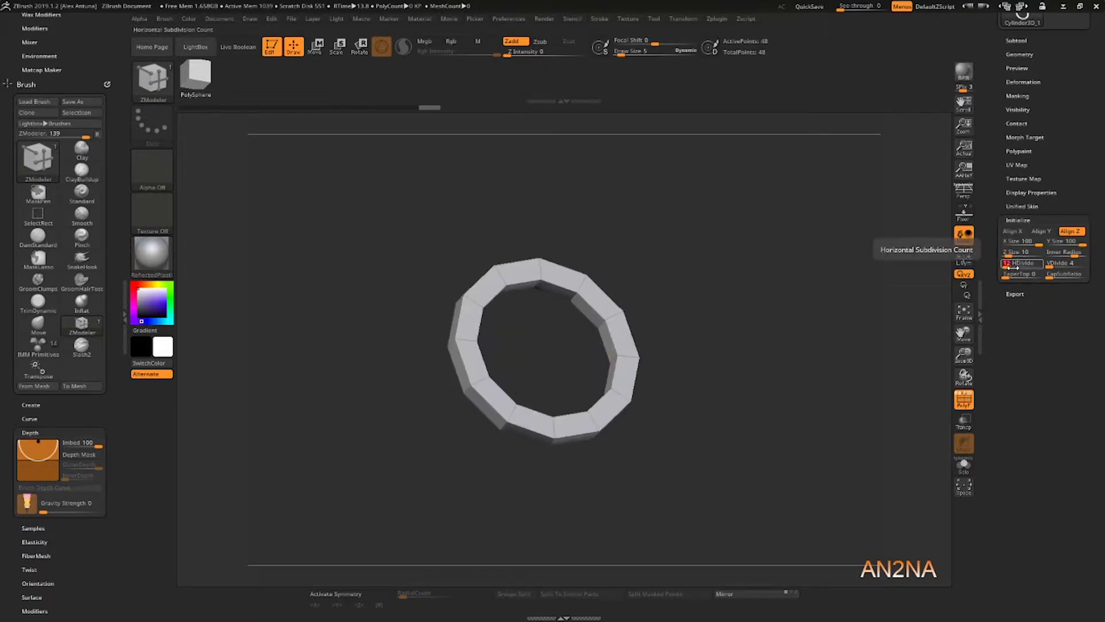
{"action": "key", "text": "Return"}
Step: Convert the ring to a PolyMesh3D and extrude one polygon on its lower outer rim into a short stub
{"action": "left_click_drag", "start_coordinate": [1029, 154], "coordinate": [995, 240]}
{"action": "left_click", "coordinate": [1074, 330]}
{"action": "key", "text": "ctrl+z"}
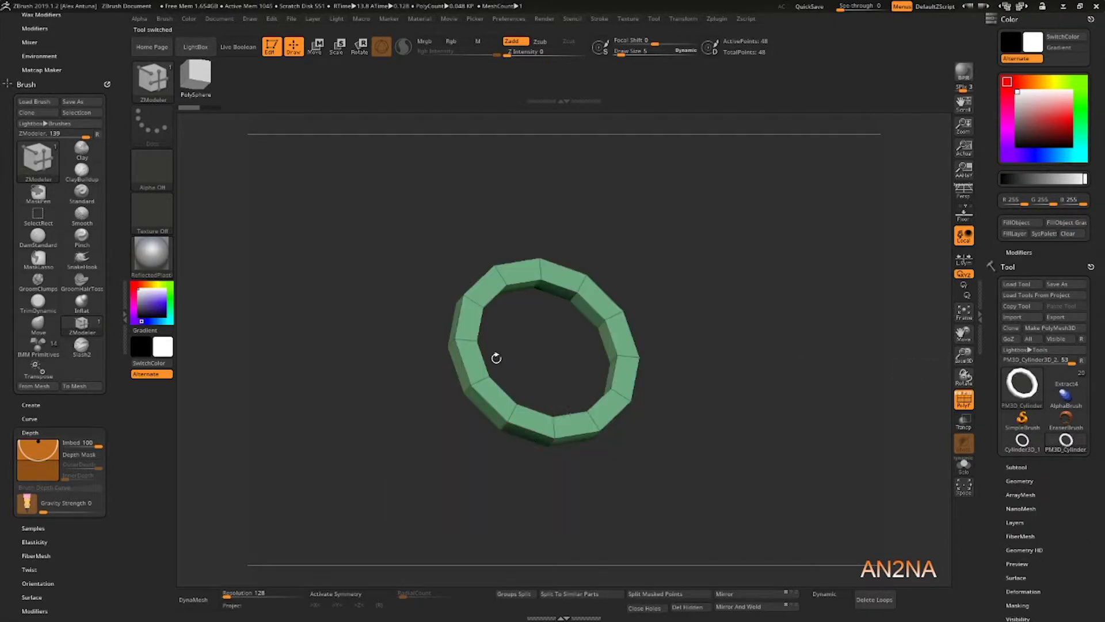
{"action": "left_click_drag", "start_coordinate": [516, 433], "coordinate": [505, 478]}
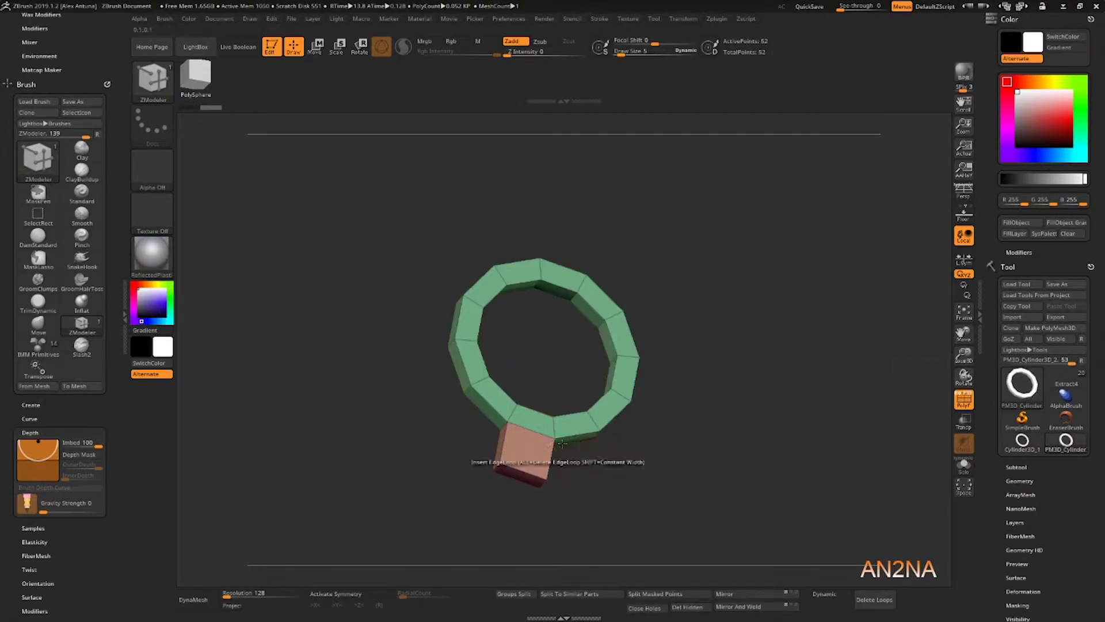
Step: Extend the ring's stub with a second extruded segment using a single-polygon action
{"action": "mouse_move", "coordinate": [575, 483]}
{"action": "left_mouse_down"}
{"action": "mouse_move", "coordinate": [512, 489]}
{"action": "mouse_move", "coordinate": [531, 472]}
{"action": "left_mouse_up"}
{"action": "key", "text": "space"}
{"action": "left_click", "coordinate": [527, 275]}
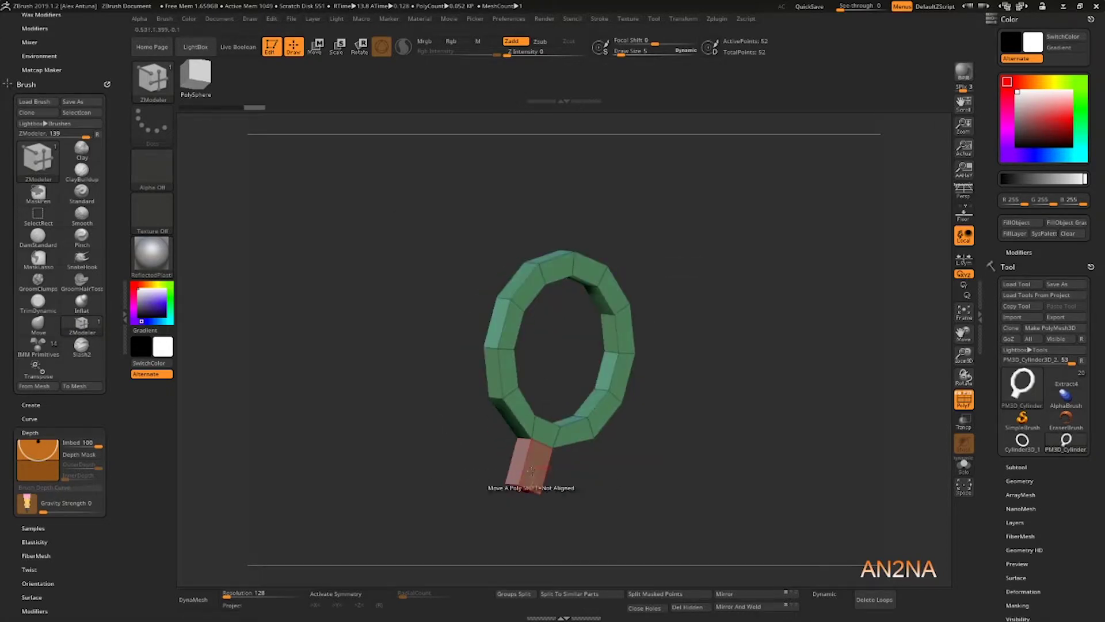
{"action": "mouse_move", "coordinate": [639, 489]}
{"action": "left_mouse_down"}
{"action": "mouse_move", "coordinate": [609, 496]}
{"action": "mouse_move", "coordinate": [676, 416]}
{"action": "left_mouse_up"}
{"action": "left_click_drag", "start_coordinate": [598, 467], "coordinate": [631, 446]}
{"action": "key", "text": "space"}
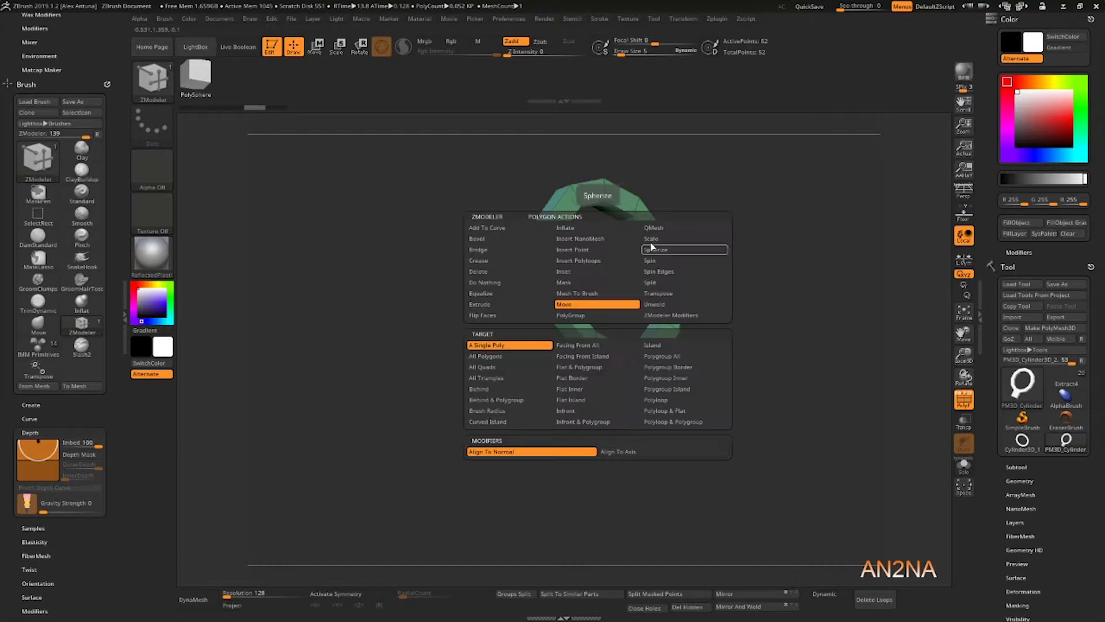
{"action": "left_click", "coordinate": [647, 249]}
{"action": "left_click_drag", "start_coordinate": [598, 405], "coordinate": [597, 441]}
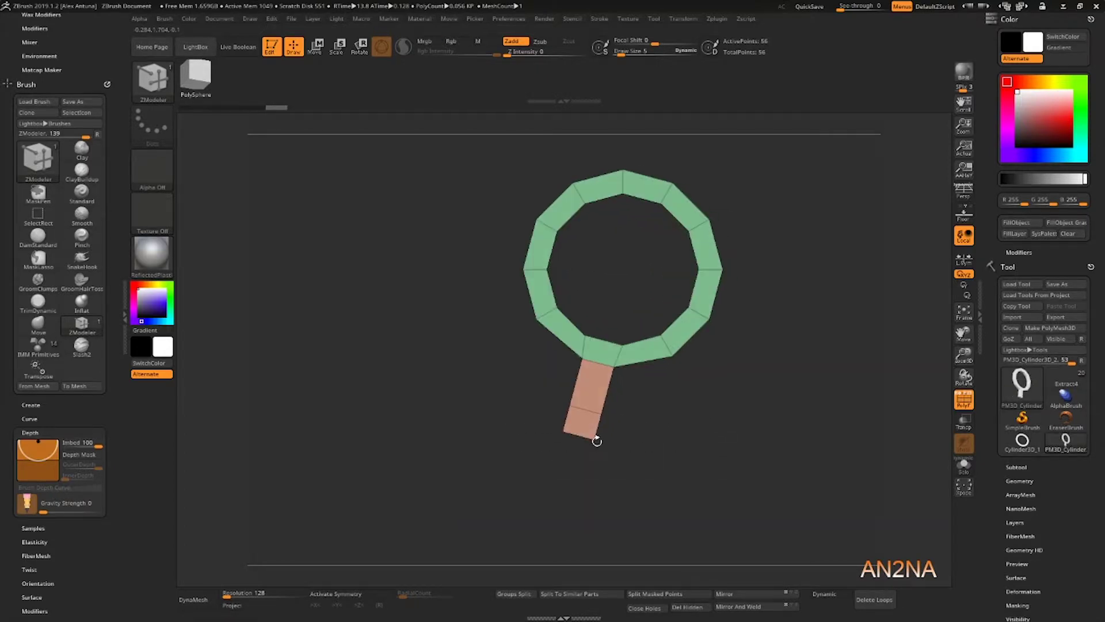
Step: Rotate the end face of the ring's stub by about 38 degrees and return to Draw mode
{"action": "key", "text": "w"}
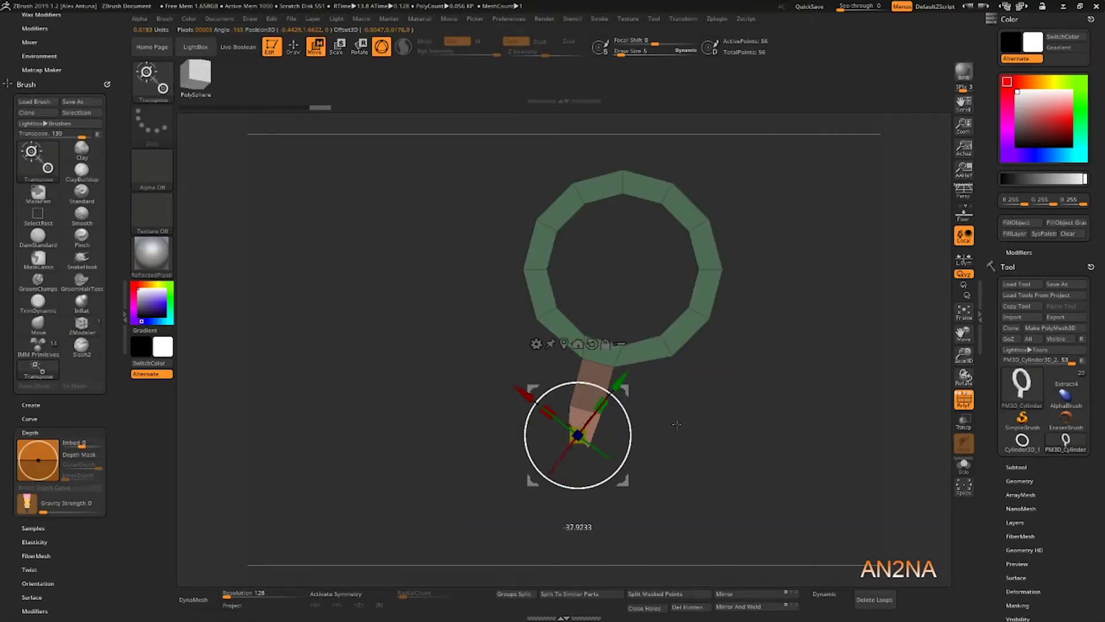
{"action": "left_click_drag", "start_coordinate": [691, 438], "coordinate": [645, 440]}
{"action": "key", "text": "q"}
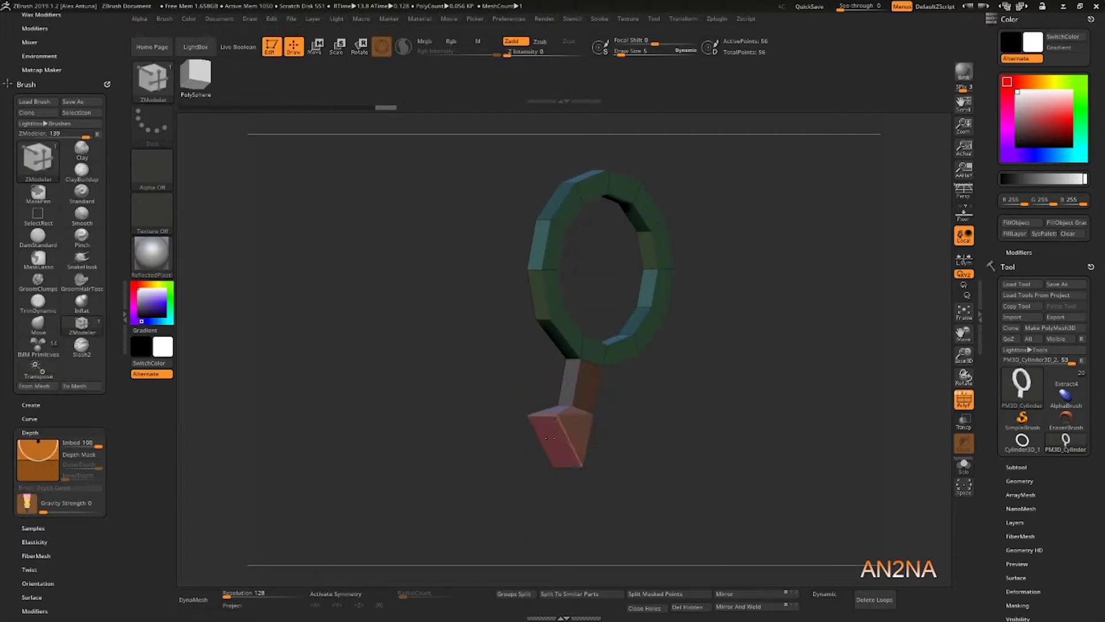
Step: Reshape the handle's bent end segment with the ring masked, and extrude its end face into a long straight blade
{"action": "mouse_move", "coordinate": [722, 458]}
{"action": "left_mouse_down"}
{"action": "mouse_move", "coordinate": [489, 336]}
{"action": "mouse_move", "coordinate": [588, 468]}
{"action": "left_mouse_up"}
{"action": "key", "text": "w"}
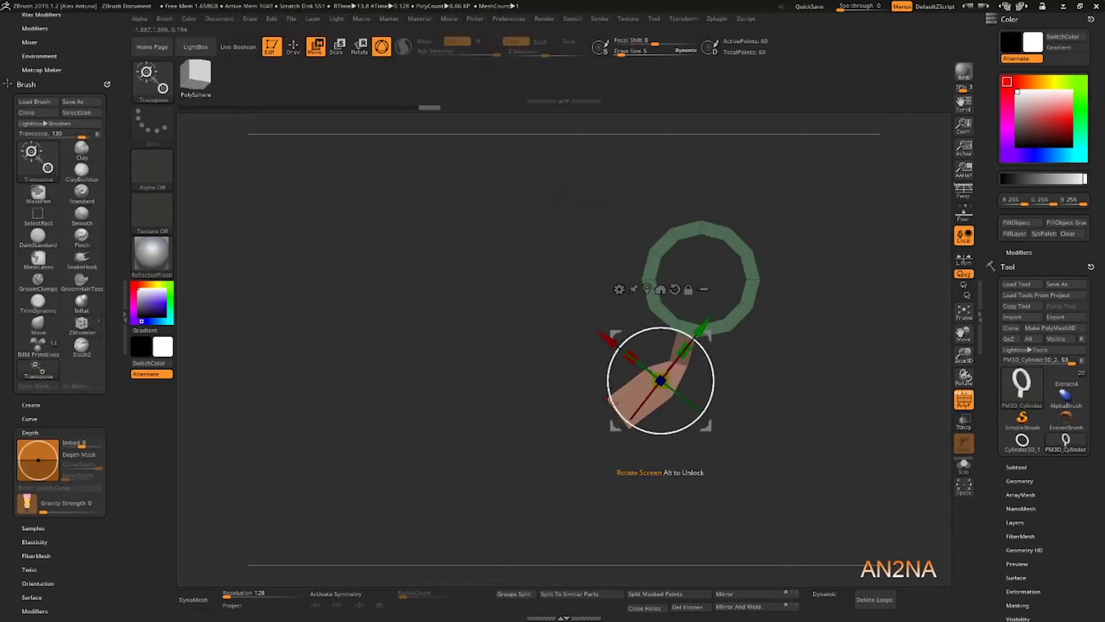
{"action": "left_click_drag", "start_coordinate": [578, 425], "coordinate": [653, 395], "text": "ctrl"}
{"action": "left_click", "coordinate": [550, 476], "text": "ctrl"}
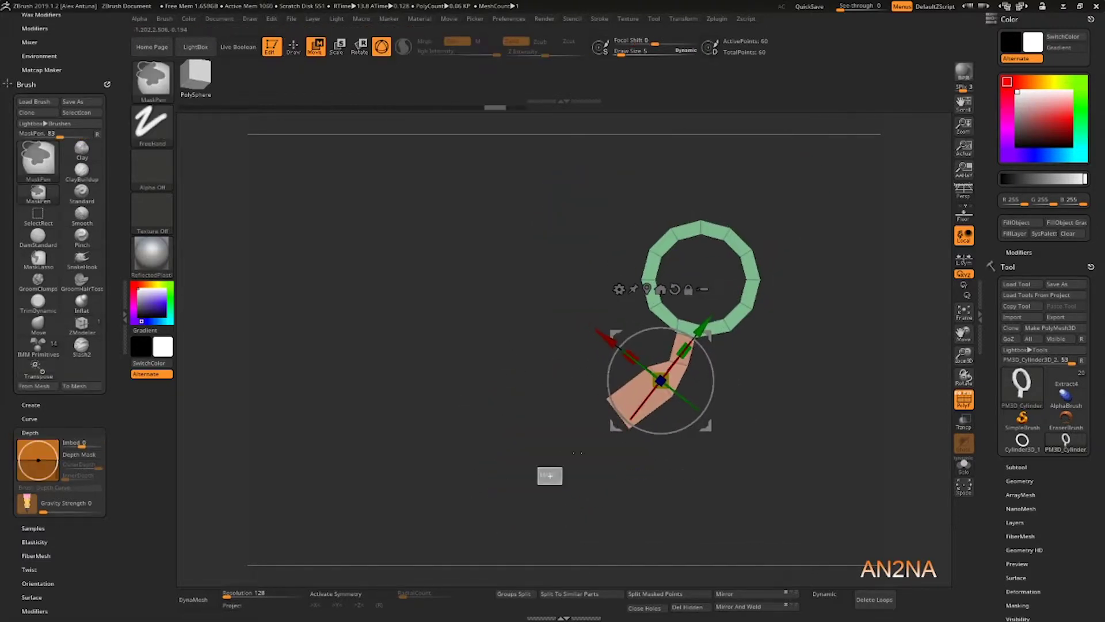
{"action": "left_click_drag", "start_coordinate": [664, 328], "coordinate": [681, 331]}
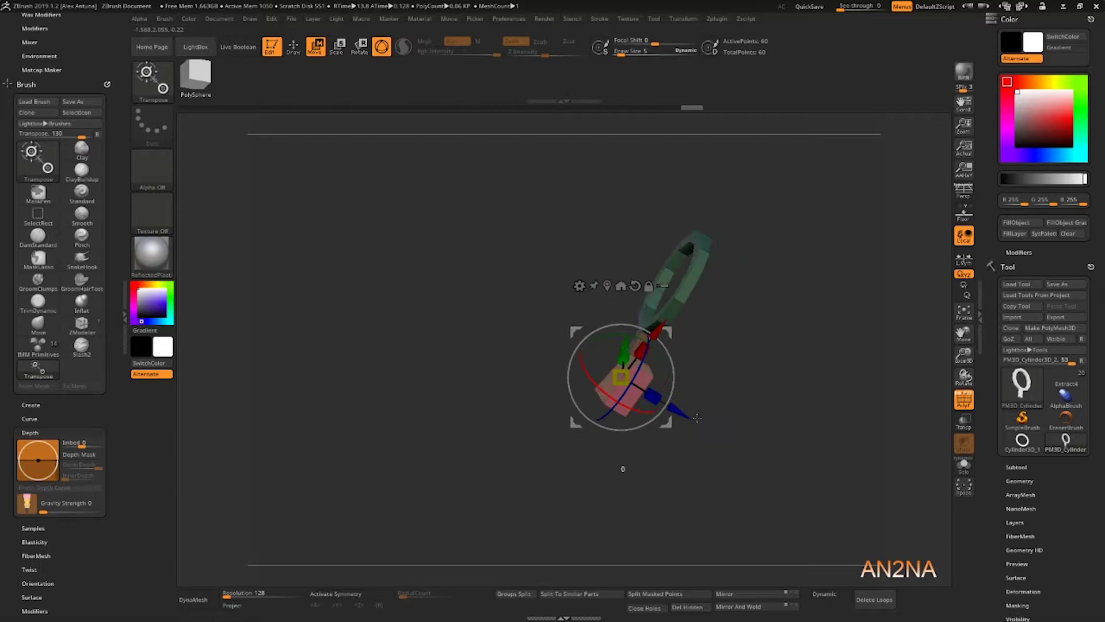
{"action": "left_click_drag", "start_coordinate": [697, 418], "coordinate": [577, 418]}
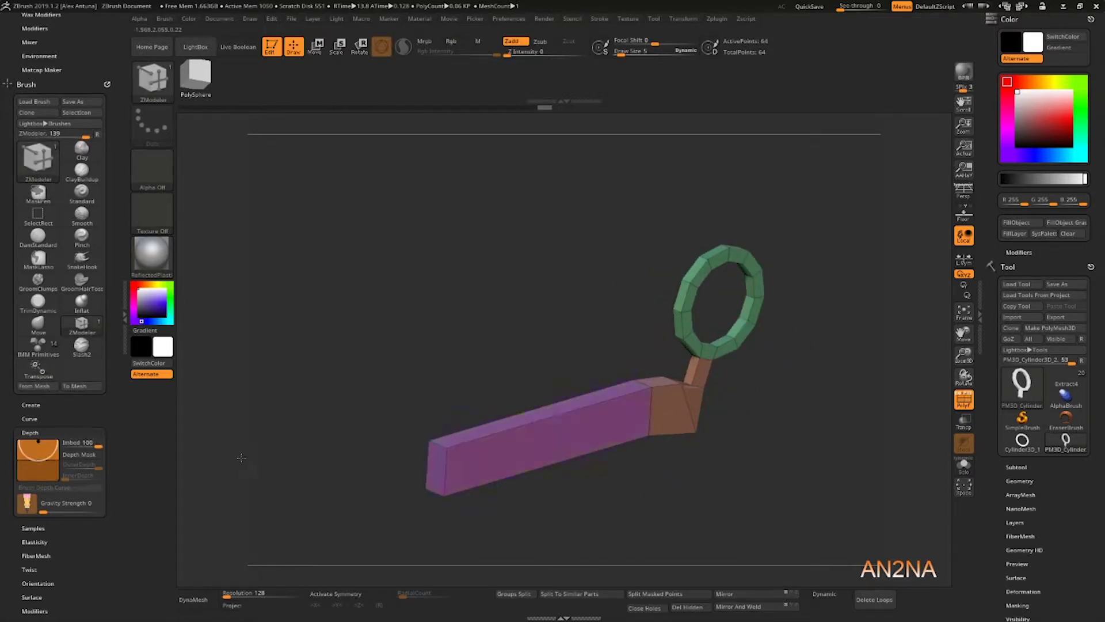
Step: Isolate the blade's free end with an inverted mask and move it outward to lengthen the blade
{"action": "mouse_move", "coordinate": [230, 466]}
{"action": "left_mouse_down"}
{"action": "mouse_move", "coordinate": [447, 380]}
{"action": "mouse_move", "coordinate": [495, 387]}
{"action": "mouse_move", "coordinate": [489, 326]}
{"action": "mouse_move", "coordinate": [560, 328]}
{"action": "left_mouse_up"}
{"action": "key", "text": "ctrl"}
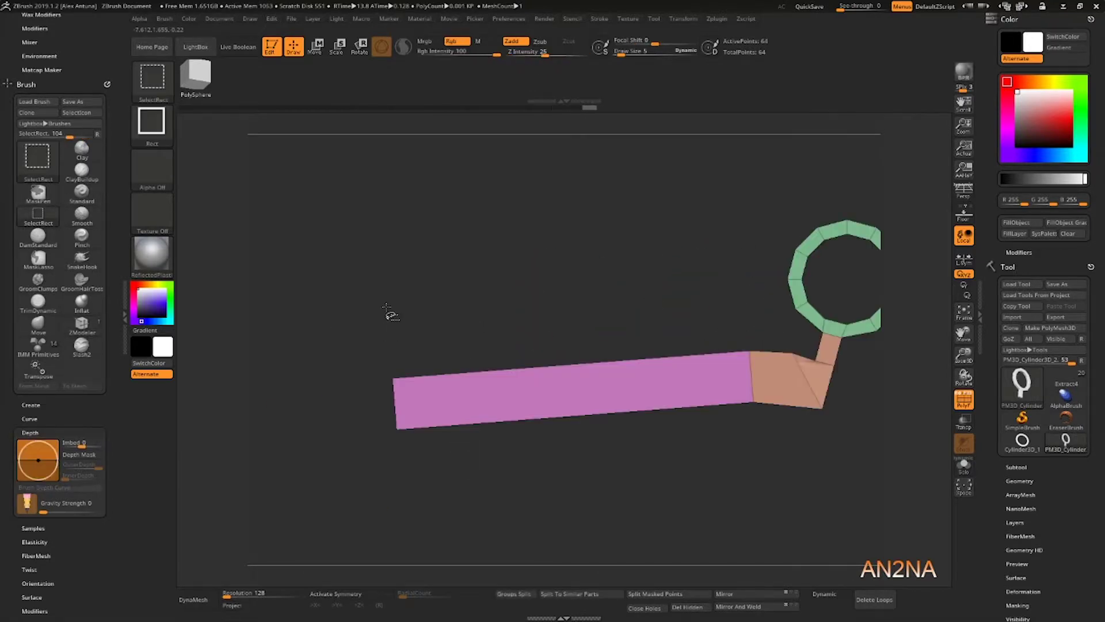
{"action": "left_click_drag", "start_coordinate": [378, 359], "coordinate": [434, 452], "text": "ctrl"}
{"action": "left_click", "coordinate": [434, 452], "text": "ctrl"}
{"action": "key", "text": "w"}
{"action": "left_click", "coordinate": [399, 397], "text": "alt"}
{"action": "left_click", "coordinate": [412, 306], "text": "alt"}
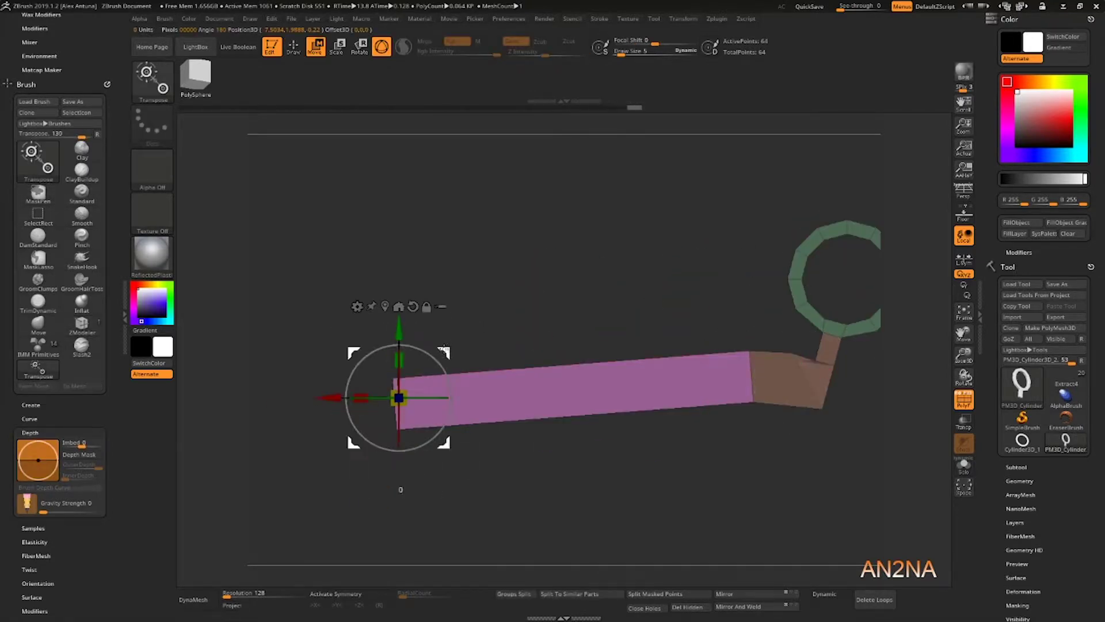
{"action": "left_click_drag", "start_coordinate": [443, 352], "coordinate": [348, 314]}
{"action": "left_click_drag", "start_coordinate": [357, 299], "coordinate": [463, 296], "text": "alt"}
Step: Pull only the lower edge of the blade's end outward to form a slanted pointed tip, and clear the mask
{"action": "left_click_drag", "start_coordinate": [292, 387], "coordinate": [463, 456], "text": "ctrl"}
{"action": "left_click", "coordinate": [462, 456], "text": "ctrl"}
{"action": "left_click_drag", "start_coordinate": [452, 313], "coordinate": [228, 347]}
{"action": "left_click_drag", "start_coordinate": [424, 331], "coordinate": [619, 314], "text": "alt"}
{"action": "left_click", "coordinate": [430, 380], "text": "alt"}
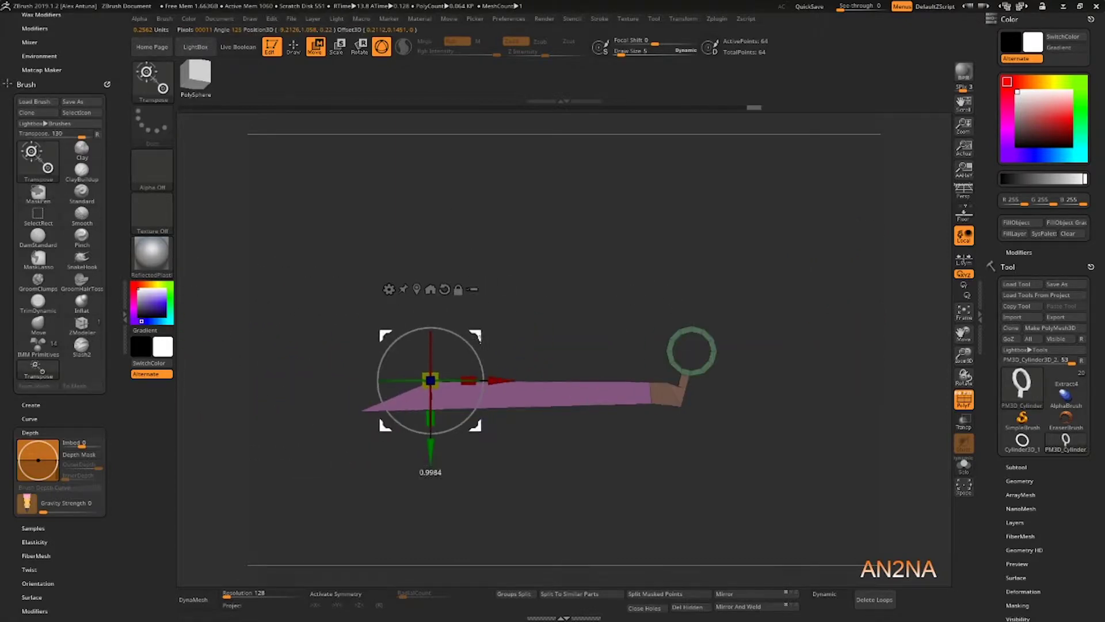
{"action": "left_click_drag", "start_coordinate": [351, 264], "coordinate": [483, 254]}
{"action": "left_click_drag", "start_coordinate": [458, 210], "coordinate": [473, 340]}
{"action": "left_click_drag", "start_coordinate": [652, 398], "coordinate": [473, 464], "text": "alt"}
{"action": "left_click_drag", "start_coordinate": [472, 463], "coordinate": [471, 465], "text": "ctrl"}
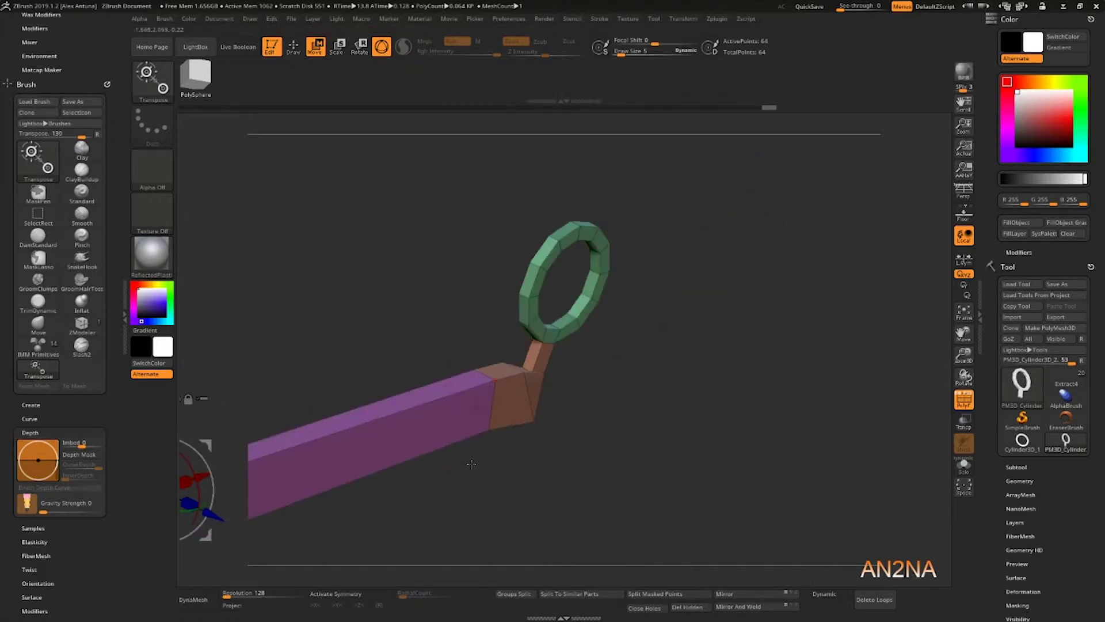
Step: Insert an edge loop across the blade near its base, and set the polygon action to Scale about the polygon center
{"action": "key", "text": "q"}
{"action": "left_click_drag", "start_coordinate": [444, 334], "coordinate": [380, 314]}
{"action": "left_click_drag", "start_coordinate": [380, 314], "coordinate": [593, 259], "text": "alt"}
{"action": "left_click_drag", "start_coordinate": [651, 271], "coordinate": [539, 372]}
{"action": "key", "text": "space"}
{"action": "left_click", "coordinate": [638, 240]}
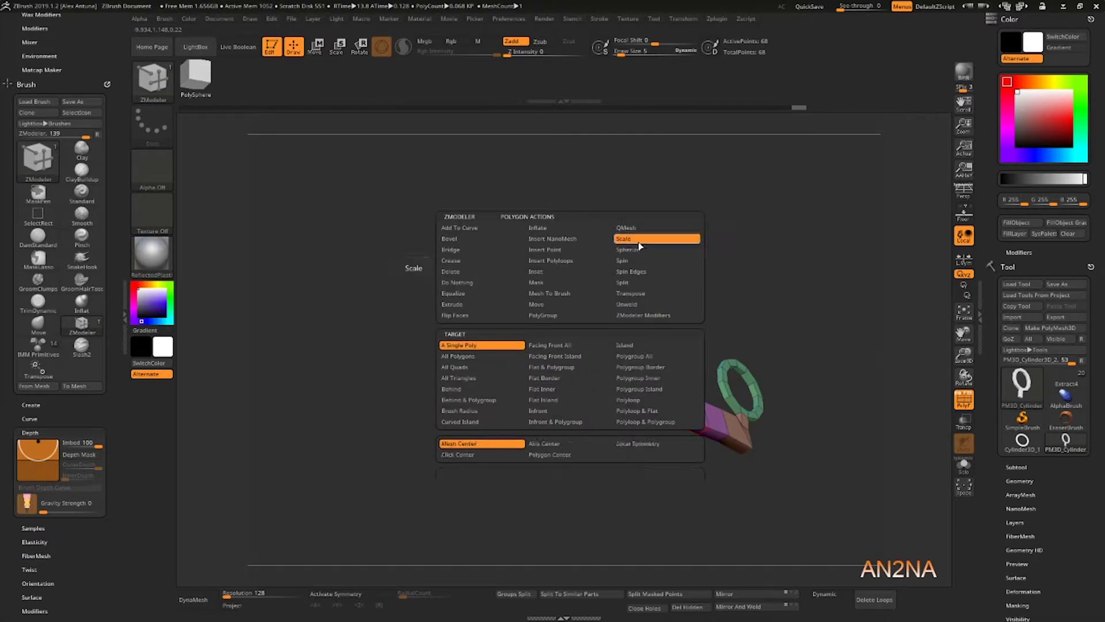
{"action": "left_click", "coordinate": [539, 455]}
{"action": "left_click_drag", "start_coordinate": [527, 435], "coordinate": [334, 396], "text": "shift"}
{"action": "left_click", "coordinate": [685, 401], "text": "ctrl"}
{"action": "key", "text": "w"}
{"action": "left_click_drag", "start_coordinate": [631, 399], "coordinate": [598, 376], "text": "shift"}
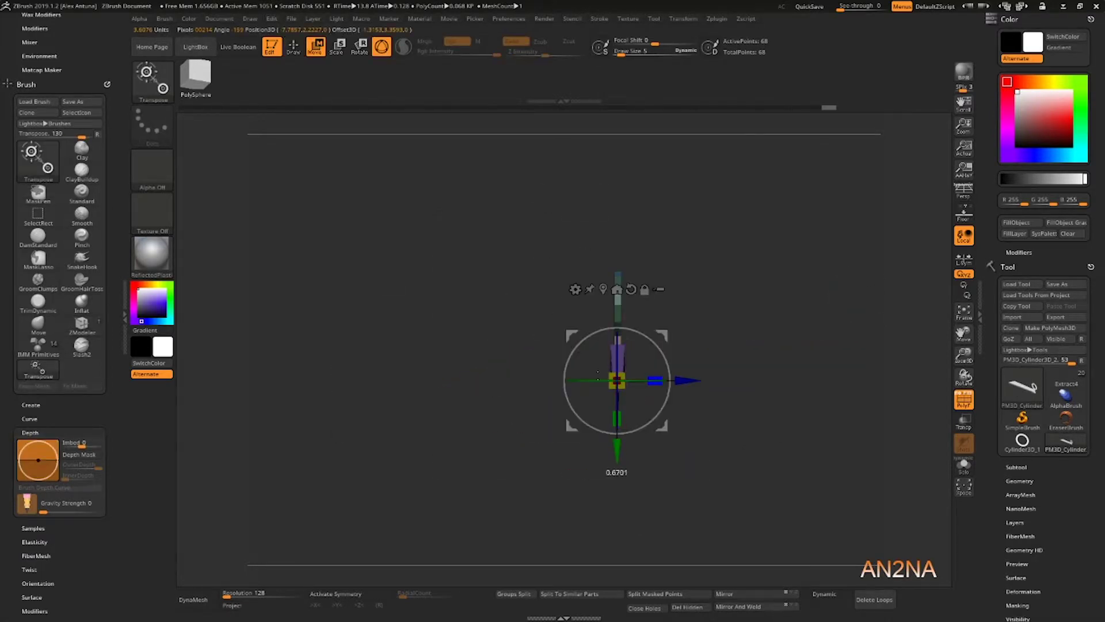
{"action": "left_click_drag", "start_coordinate": [708, 359], "coordinate": [581, 345]}
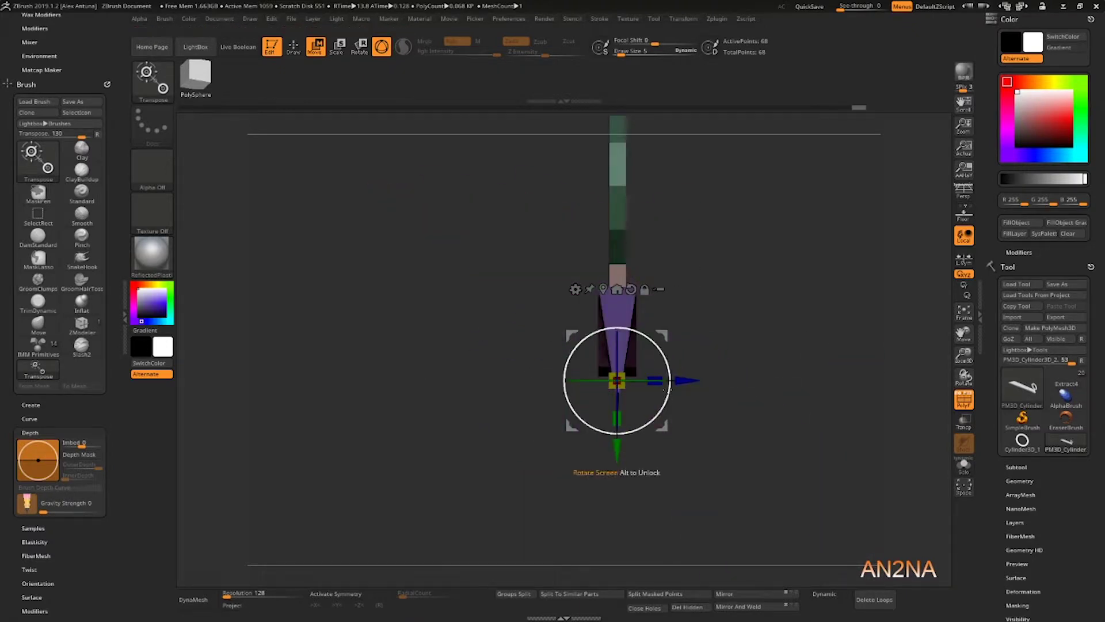
{"action": "left_click_drag", "start_coordinate": [513, 369], "coordinate": [534, 281], "text": "shift"}
{"action": "left_click_drag", "start_coordinate": [438, 424], "coordinate": [518, 424]}
{"action": "key", "text": "ctrl+z"}
{"action": "key", "text": "ctrl+z"}
Step: Insert a lengthwise edge loop around the blade's mid-height and thin the lower edge into a cutting edge
{"action": "key", "text": "q"}
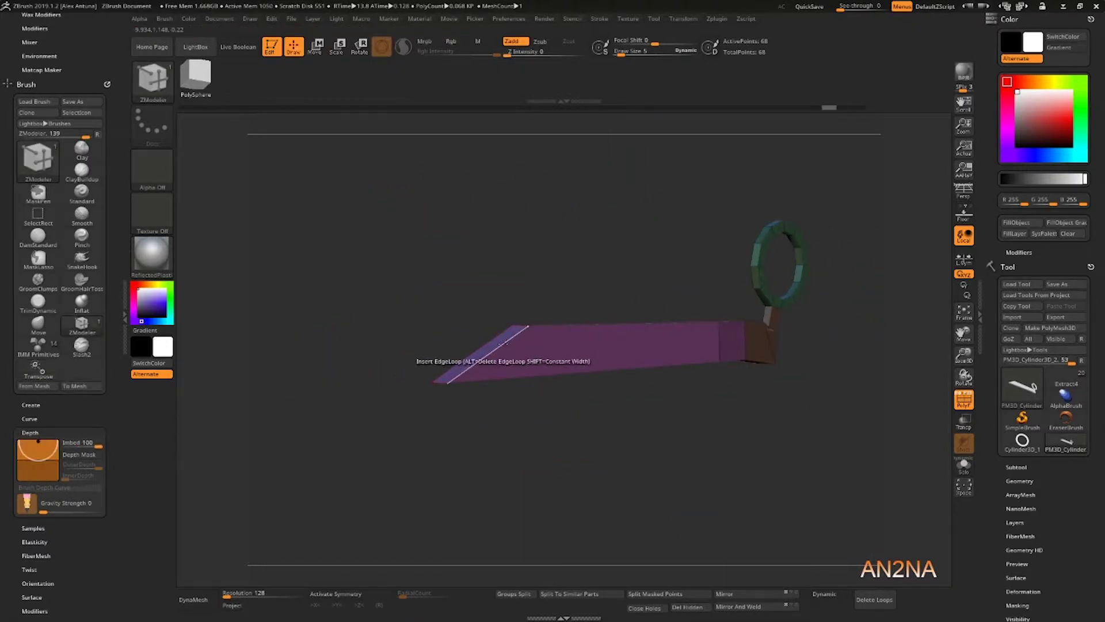
{"action": "key", "text": "ctrl+shift+z"}
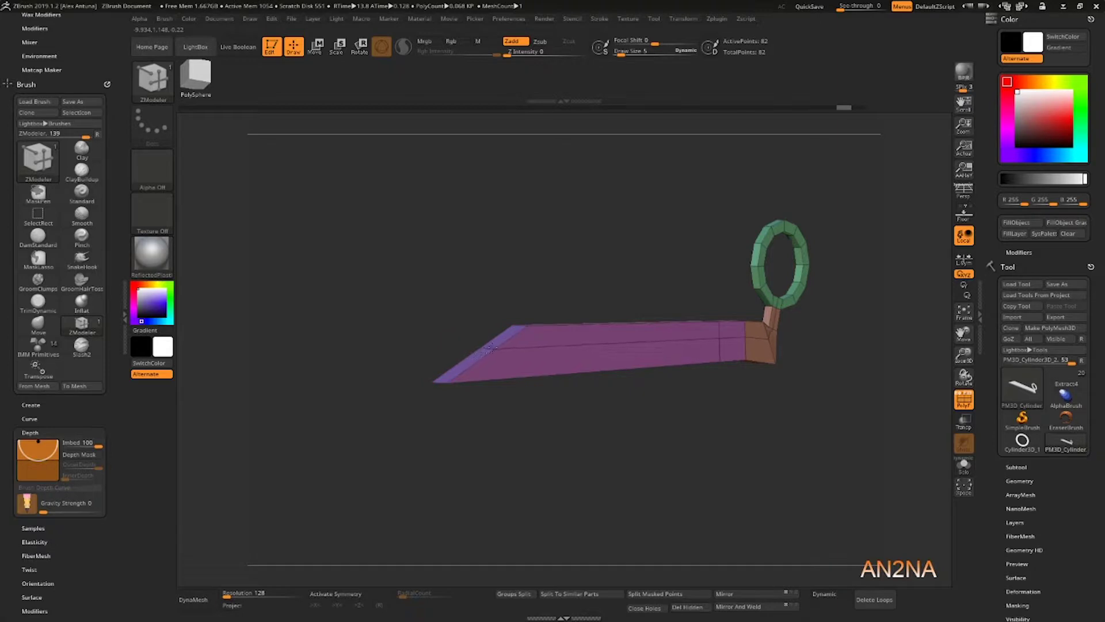
{"action": "mouse_move", "coordinate": [619, 427]}
{"action": "left_mouse_down", "text": "shift"}
{"action": "mouse_move", "coordinate": [593, 425]}
{"action": "mouse_move", "coordinate": [607, 426]}
{"action": "mouse_move", "coordinate": [599, 412]}
{"action": "mouse_move", "coordinate": [492, 482]}
{"action": "left_mouse_up", "text": "shift"}
{"action": "key", "text": "w"}
{"action": "left_click", "coordinate": [599, 351], "text": "ctrl"}
{"action": "left_click_drag", "start_coordinate": [492, 482], "coordinate": [494, 504]}
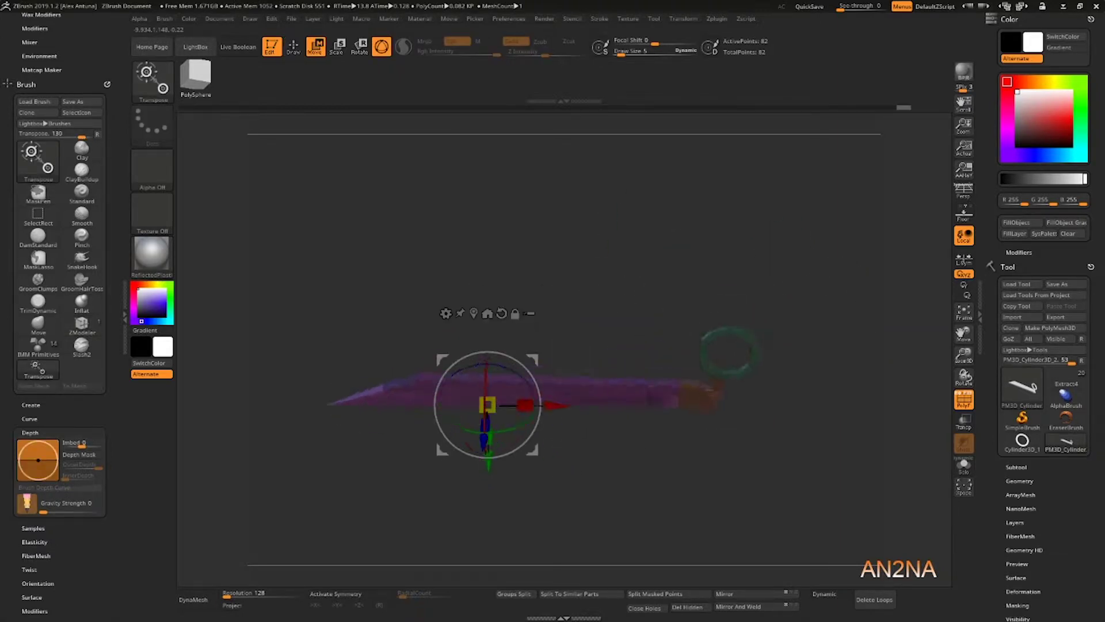
{"action": "left_click_drag", "start_coordinate": [672, 326], "coordinate": [621, 314], "text": "alt"}
Step: Isolate the lower part of the blade's base beside the handle with an inverted mask, adjust it, and clear the mask
{"action": "key", "text": "q"}
{"action": "left_click_drag", "start_coordinate": [620, 260], "coordinate": [639, 276], "text": "ctrl"}
{"action": "left_click_drag", "start_coordinate": [621, 265], "coordinate": [576, 322], "text": "alt"}
{"action": "mouse_move", "coordinate": [532, 271]}
{"action": "left_mouse_down"}
{"action": "mouse_move", "coordinate": [588, 271]}
{"action": "mouse_move", "coordinate": [564, 272]}
{"action": "mouse_move", "coordinate": [535, 192]}
{"action": "mouse_move", "coordinate": [567, 210]}
{"action": "left_mouse_up"}
{"action": "left_click_drag", "start_coordinate": [634, 441], "coordinate": [668, 342], "text": "ctrl"}
{"action": "left_click", "coordinate": [616, 465], "text": "ctrl"}
{"action": "key", "text": "w"}
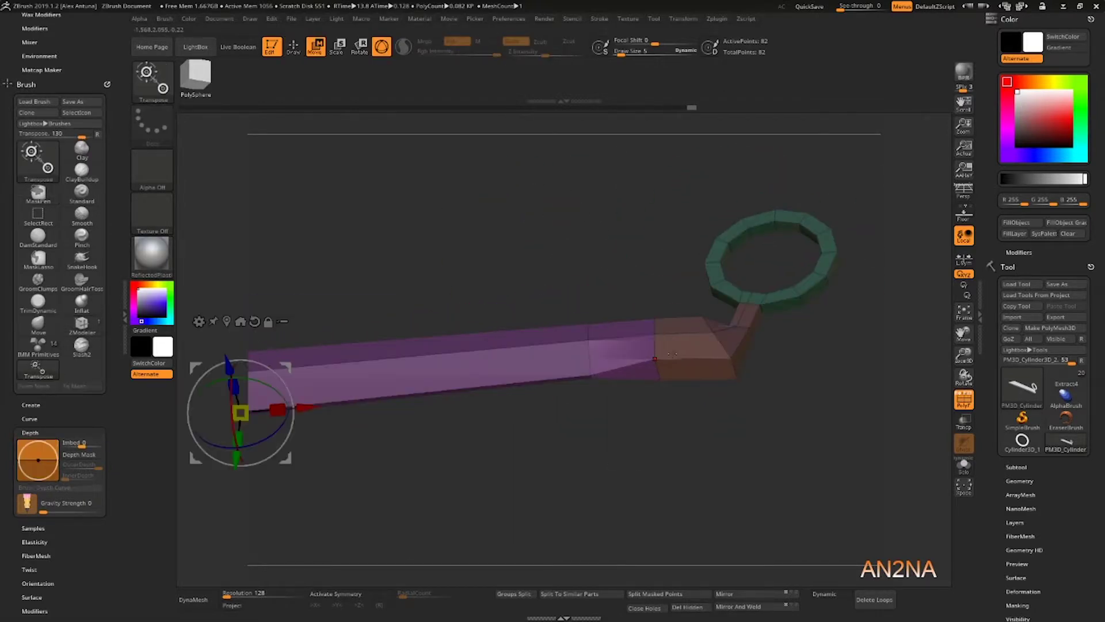
{"action": "mouse_move", "coordinate": [367, 311]}
{"action": "left_mouse_down"}
{"action": "mouse_move", "coordinate": [424, 296]}
{"action": "mouse_move", "coordinate": [374, 299]}
{"action": "left_mouse_up"}
{"action": "mouse_move", "coordinate": [374, 299]}
{"action": "left_mouse_down", "text": "alt"}
{"action": "mouse_move", "coordinate": [518, 294]}
{"action": "mouse_move", "coordinate": [380, 294]}
{"action": "mouse_move", "coordinate": [416, 295]}
{"action": "mouse_move", "coordinate": [410, 322]}
{"action": "left_mouse_up", "text": "alt"}
{"action": "key", "text": "q"}
{"action": "left_click_drag", "start_coordinate": [429, 276], "coordinate": [496, 315], "text": "ctrl"}
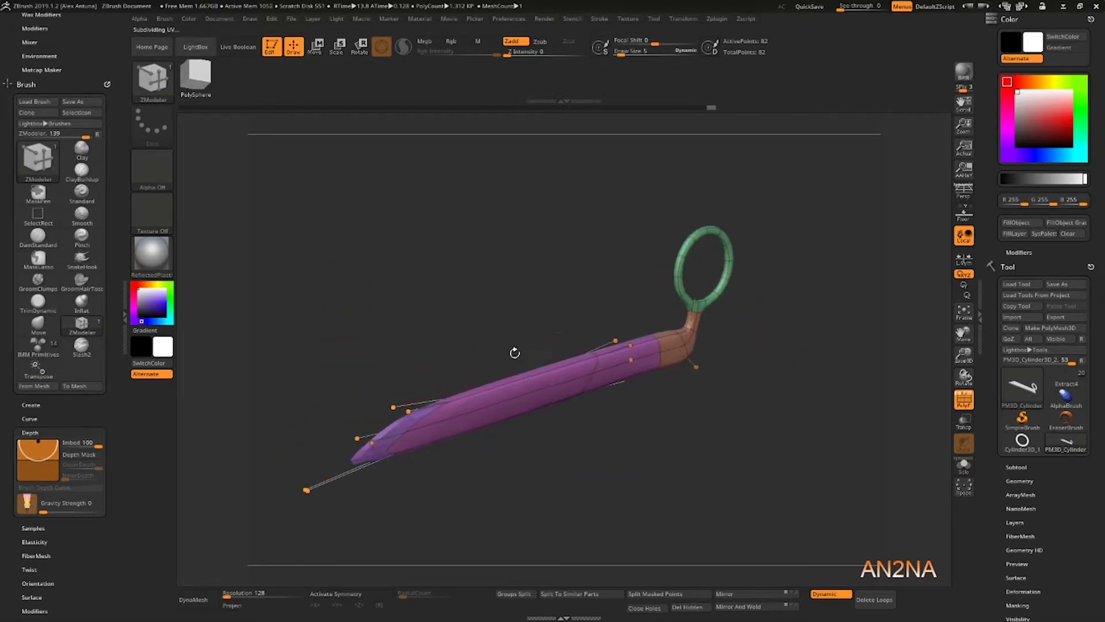
Step: Insert multiple lengthwise edge loops along the blade's narrow back face, checking the shape with dynamic subdivision
{"action": "key", "text": "w"}
{"action": "key", "text": "q"}
{"action": "left_click_drag", "start_coordinate": [437, 371], "coordinate": [478, 318], "text": "alt"}
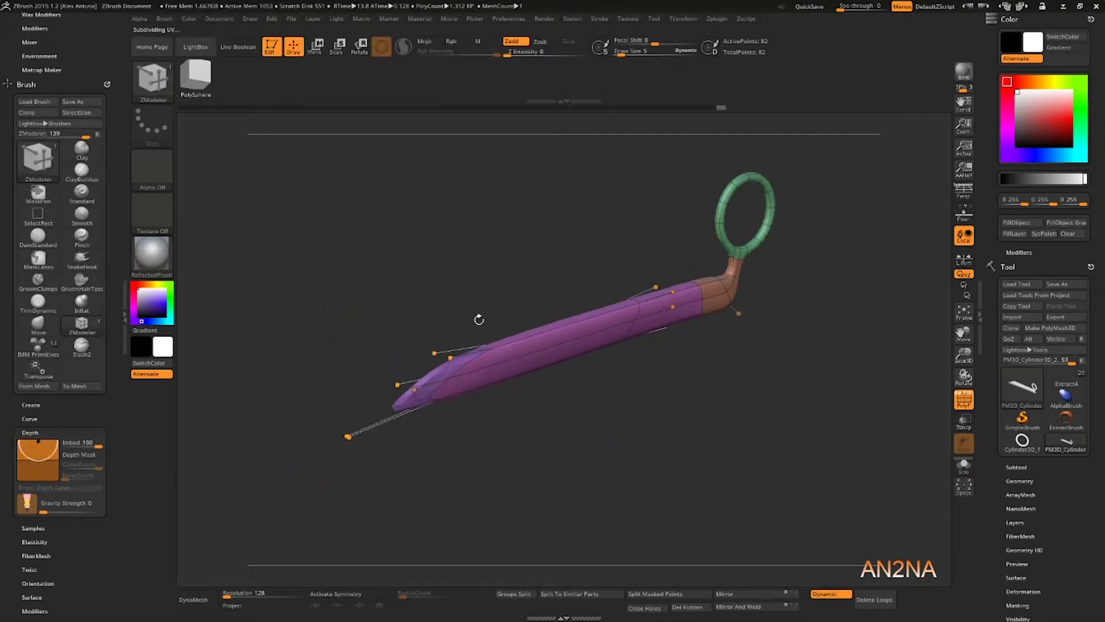
{"action": "left_click_drag", "start_coordinate": [468, 254], "coordinate": [494, 308], "text": "alt"}
{"action": "key", "text": "shift+d"}
{"action": "left_click_drag", "start_coordinate": [418, 306], "coordinate": [572, 293], "text": "alt"}
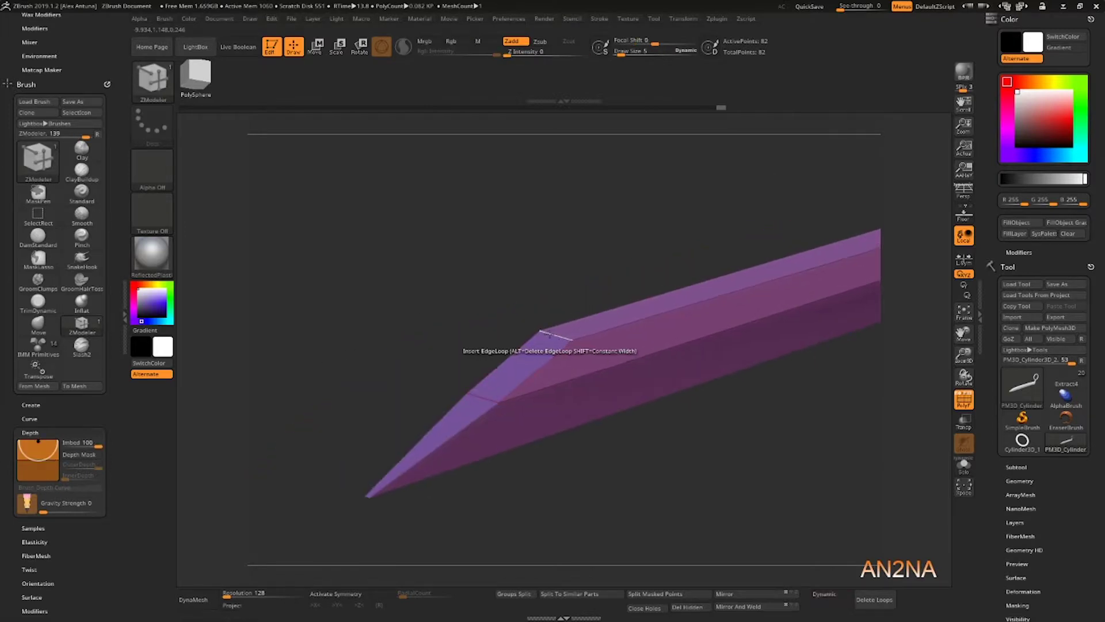
{"action": "key", "text": "space"}
{"action": "left_click", "coordinate": [550, 336]}
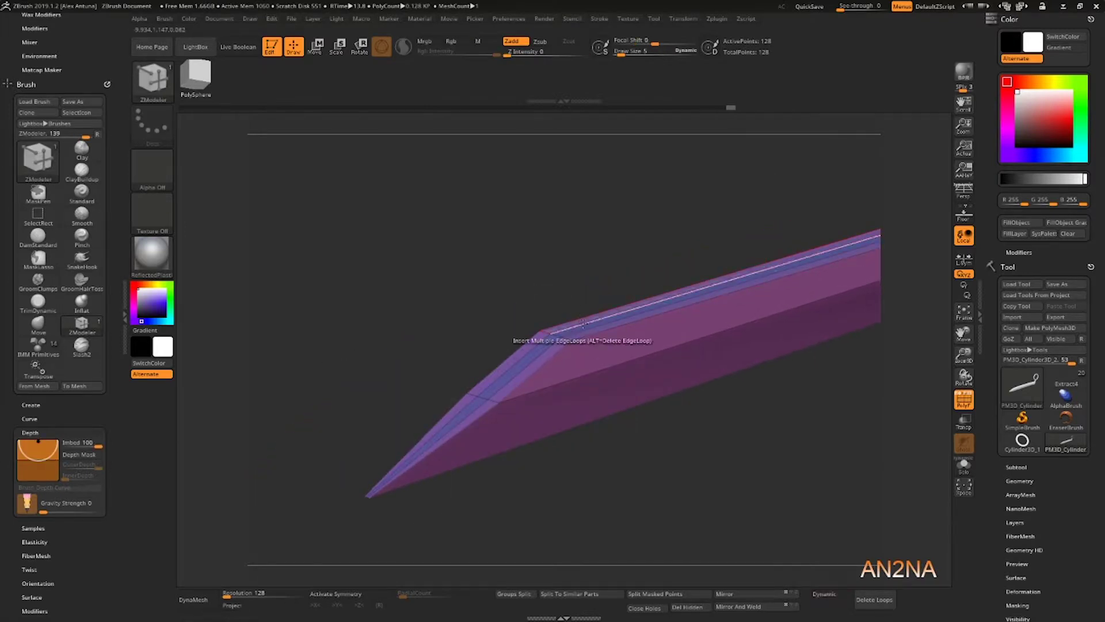
{"action": "key", "text": "d"}
{"action": "key", "text": "shift+d"}
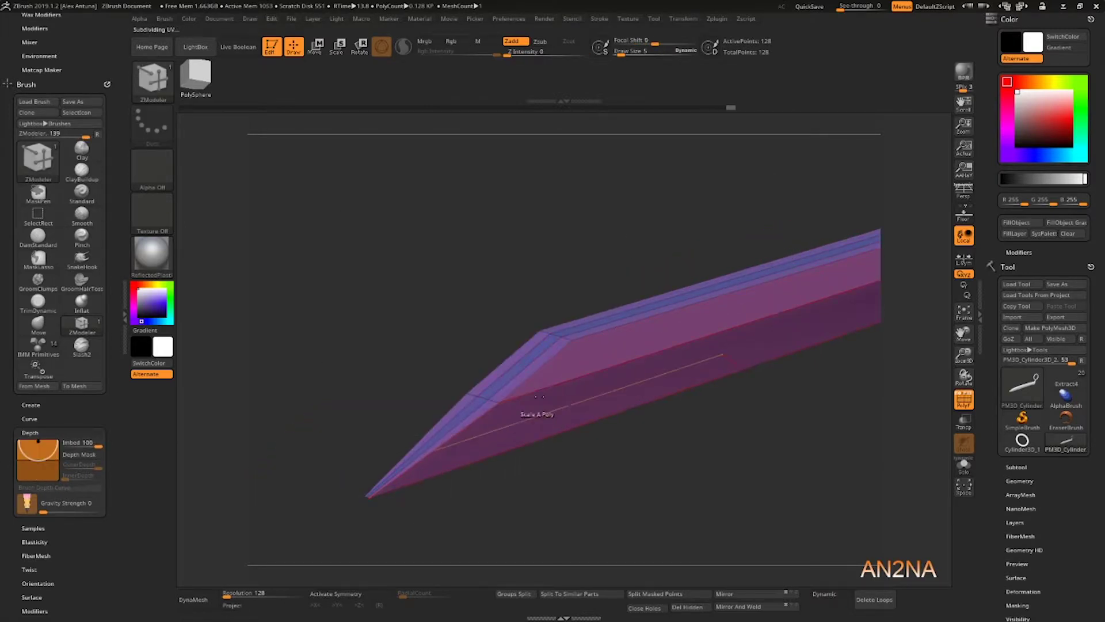
Step: Add single lengthwise support edge loops along the blade's sides and turn on dynamic subdivision
{"action": "key", "text": "space"}
{"action": "key", "text": "d"}
{"action": "left_click_drag", "start_coordinate": [724, 458], "coordinate": [685, 375], "text": "alt"}
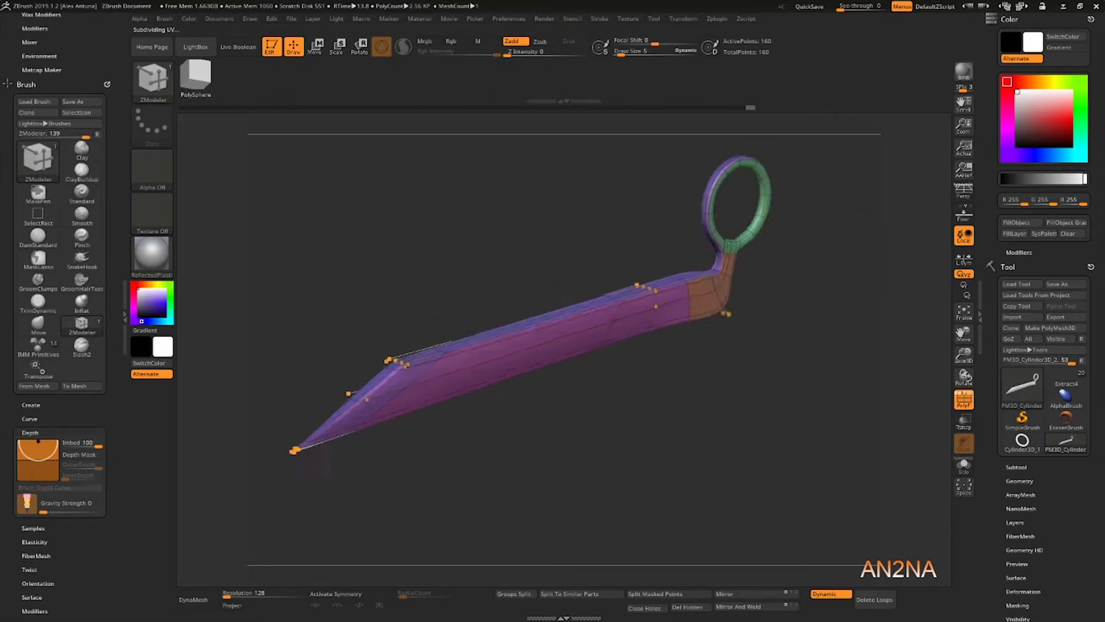
Step: Insert support edge loops around the sharp bend between blade and handle to tighten it under dynamic subdivision
{"action": "left_click_drag", "start_coordinate": [584, 312], "coordinate": [645, 375]}
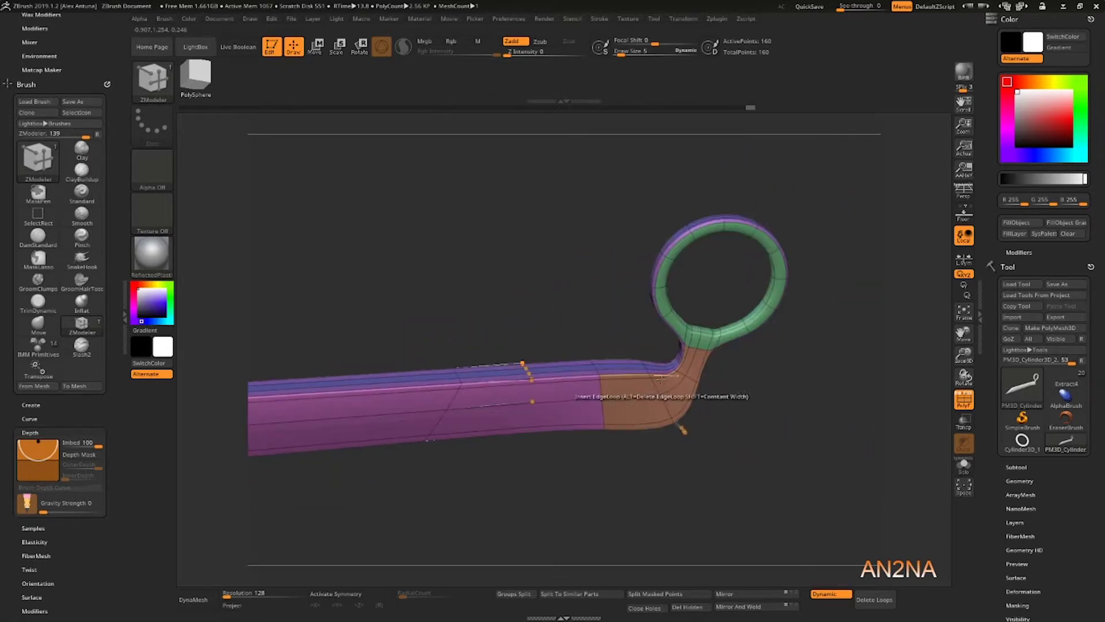
{"action": "key", "text": "shift+d"}
{"action": "key", "text": "d"}
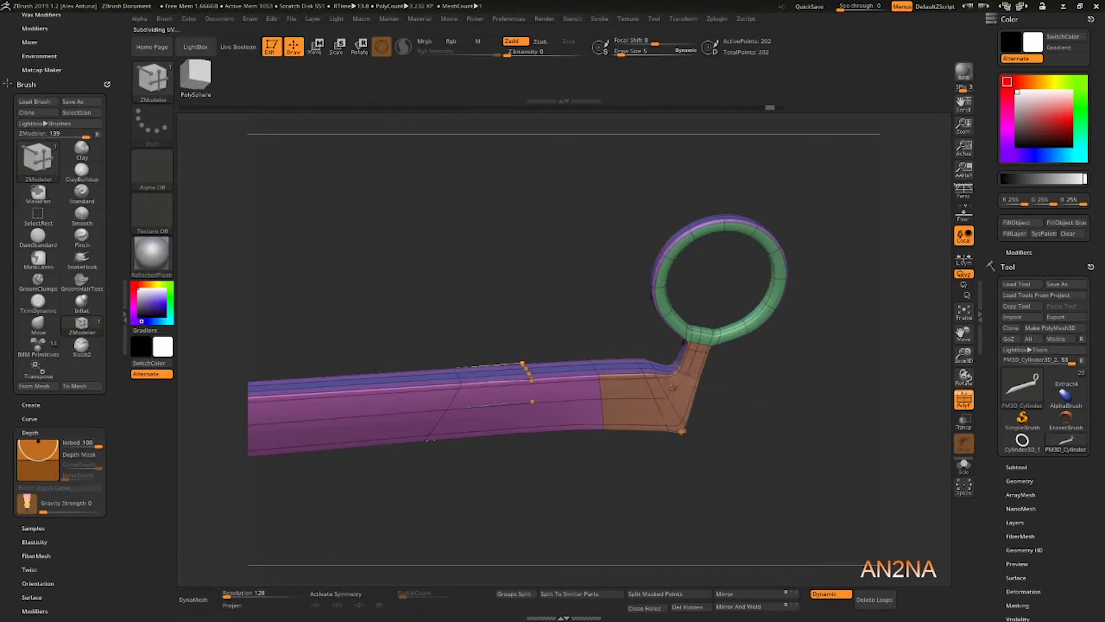
{"action": "left_click_drag", "start_coordinate": [550, 275], "coordinate": [483, 253]}
{"action": "key", "text": "shift+d"}
{"action": "key", "text": "d"}
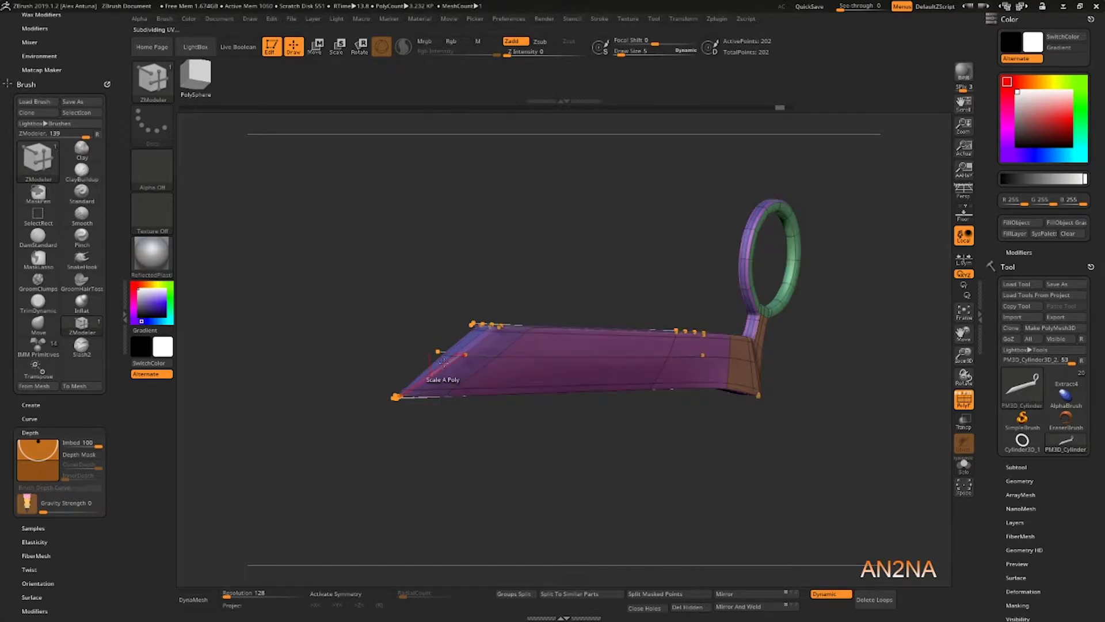
Step: Sharpen the blade's slanted tip with an added edge loop and preview it with dynamic subdivision
{"action": "left_click_drag", "start_coordinate": [552, 247], "coordinate": [561, 226]}
{"action": "key", "text": "shift+d"}
{"action": "key", "text": "d"}
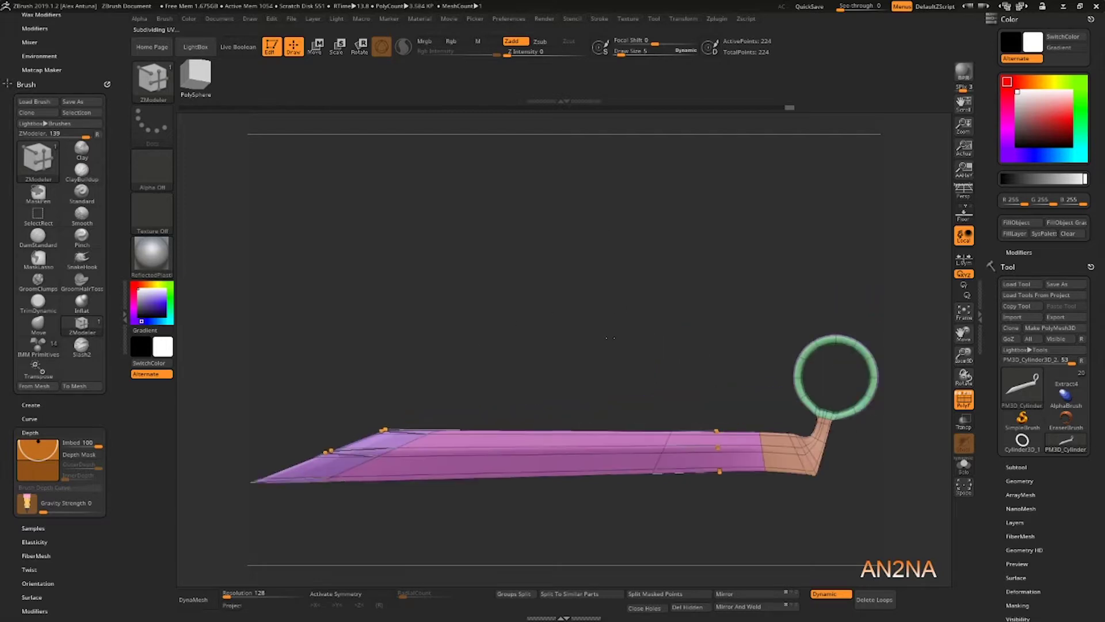
Step: Hide the polyframe and inspect the smoothed blade and ring from several angles
{"action": "left_click", "coordinate": [965, 399]}
{"action": "left_click_drag", "start_coordinate": [444, 306], "coordinate": [644, 323]}
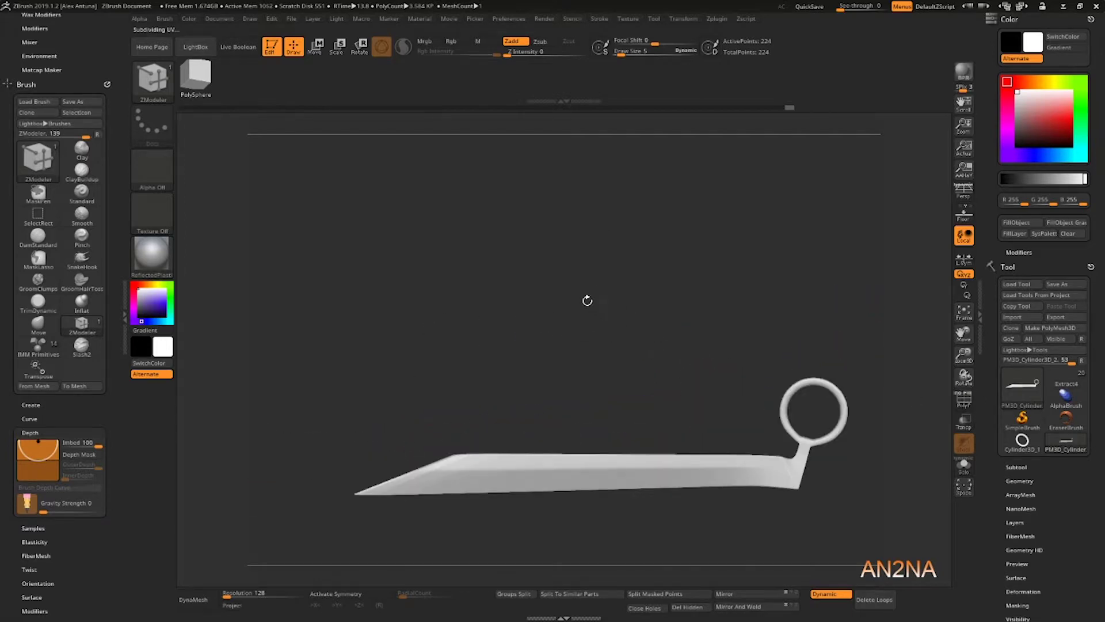
{"action": "left_click_drag", "start_coordinate": [587, 301], "coordinate": [652, 326]}
{"action": "left_click_drag", "start_coordinate": [688, 260], "coordinate": [584, 318]}
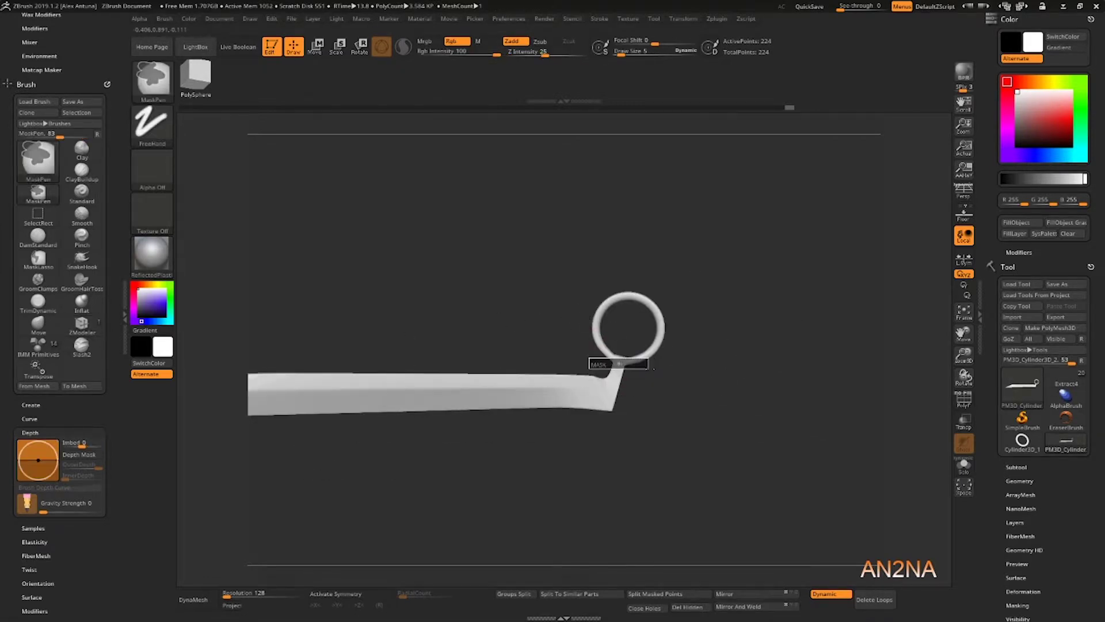
Step: Isolate the finger ring with an inverted mask, then move and tilt it outward from the blade's end
{"action": "mouse_move", "coordinate": [649, 358]}
{"action": "left_mouse_down", "text": "ctrl"}
{"action": "mouse_move", "coordinate": [711, 276]}
{"action": "mouse_move", "coordinate": [680, 290]}
{"action": "left_mouse_up", "text": "ctrl"}
{"action": "key", "text": "w"}
{"action": "left_click", "coordinate": [454, 320], "text": "ctrl"}
{"action": "left_click", "coordinate": [315, 321]}
{"action": "left_click_drag", "start_coordinate": [673, 297], "coordinate": [705, 299]}
{"action": "mouse_move", "coordinate": [530, 308]}
{"action": "left_mouse_down"}
{"action": "mouse_move", "coordinate": [556, 369]}
{"action": "mouse_move", "coordinate": [796, 363]}
{"action": "mouse_move", "coordinate": [567, 340]}
{"action": "mouse_move", "coordinate": [655, 302]}
{"action": "mouse_move", "coordinate": [680, 308]}
{"action": "left_mouse_up"}
{"action": "key", "text": "q"}
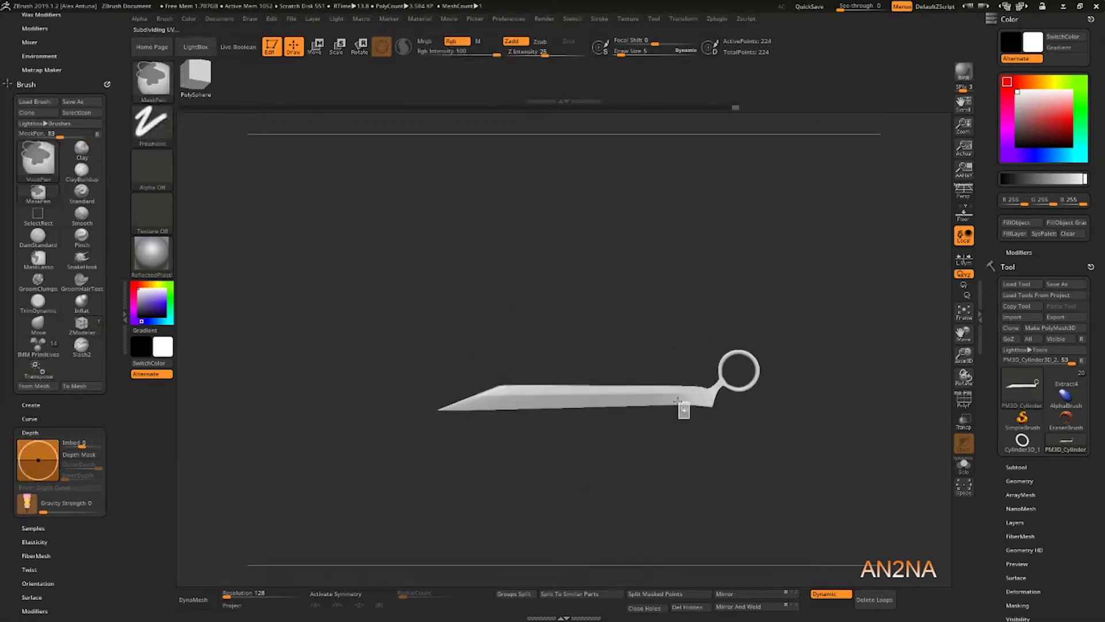
{"action": "key", "text": "w"}
{"action": "key", "text": "q"}
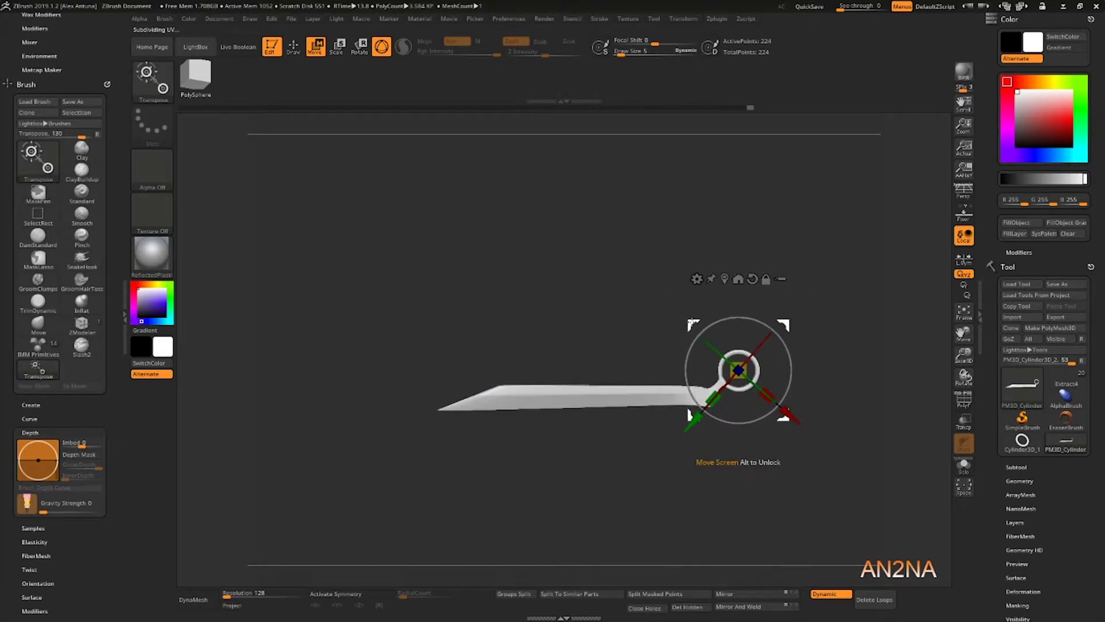
Step: Show the polyframe without dynamic subdivision, and isolate and nudge the lower edge of the blade's base
{"action": "left_click_drag", "start_coordinate": [579, 223], "coordinate": [691, 322]}
{"action": "left_click", "coordinate": [964, 400]}
{"action": "key", "text": "shift+d"}
{"action": "mouse_move", "coordinate": [518, 288]}
{"action": "left_mouse_down", "text": "shift"}
{"action": "mouse_move", "coordinate": [483, 326]}
{"action": "mouse_move", "coordinate": [631, 313]}
{"action": "left_mouse_up", "text": "shift"}
{"action": "left_click_drag", "start_coordinate": [699, 458], "coordinate": [673, 431], "text": "ctrl"}
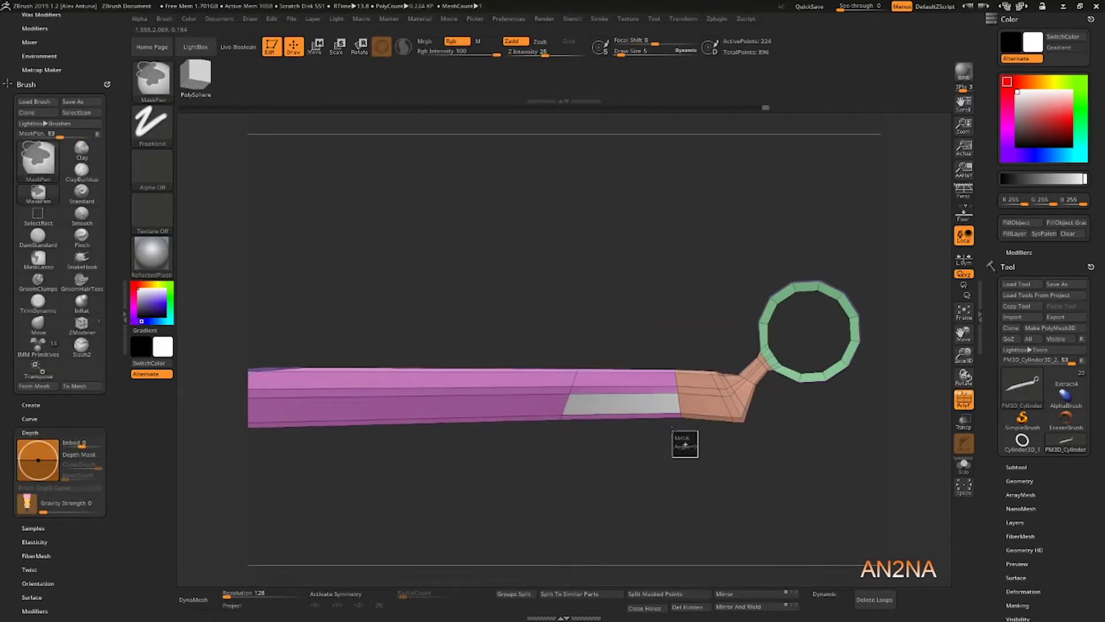
{"action": "left_click", "coordinate": [694, 485], "text": "ctrl"}
{"action": "key", "text": "w"}
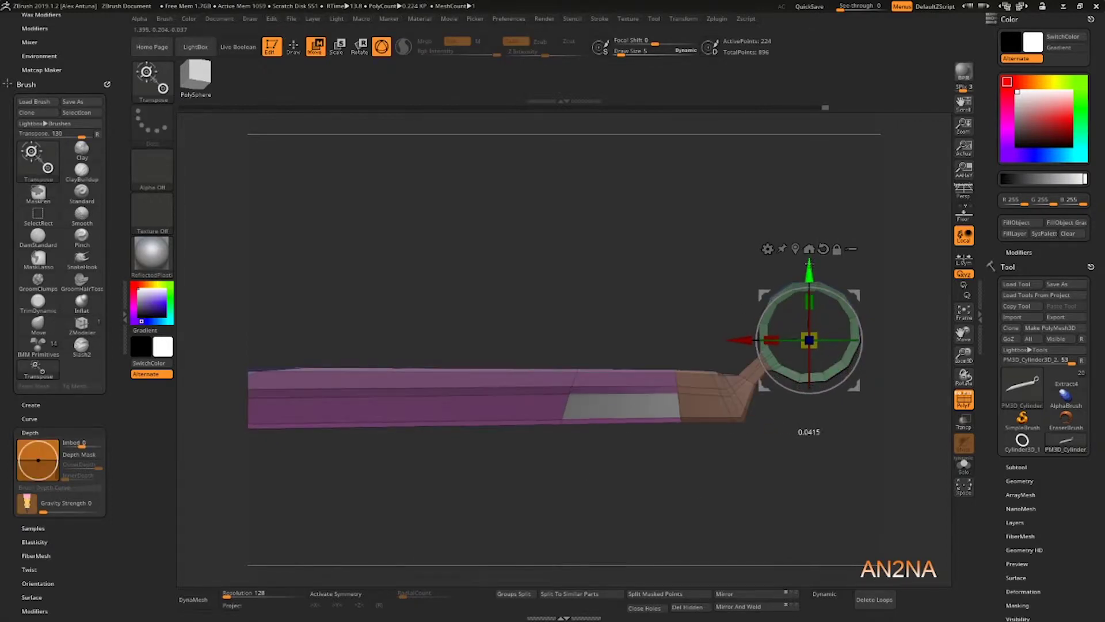
{"action": "left_click_drag", "start_coordinate": [489, 275], "coordinate": [567, 301]}
Step: Assign the whole blade and ring to a single polygroup and turn dynamic subdivision back on in Draw mode
{"action": "key", "text": "ctrl+w"}
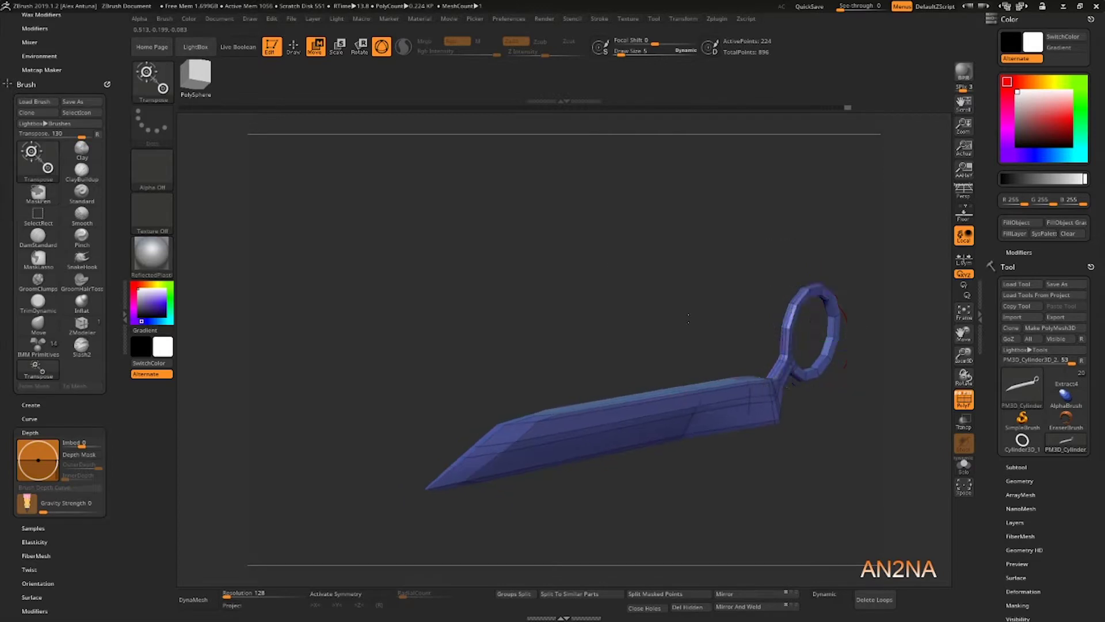
{"action": "mouse_move", "coordinate": [742, 348]}
{"action": "left_mouse_down"}
{"action": "mouse_move", "coordinate": [622, 291]}
{"action": "mouse_move", "coordinate": [622, 305]}
{"action": "mouse_move", "coordinate": [754, 322]}
{"action": "mouse_move", "coordinate": [555, 326]}
{"action": "mouse_move", "coordinate": [697, 345]}
{"action": "mouse_move", "coordinate": [517, 403]}
{"action": "left_mouse_up"}
{"action": "left_click", "coordinate": [293, 47]}
{"action": "key", "text": "d"}
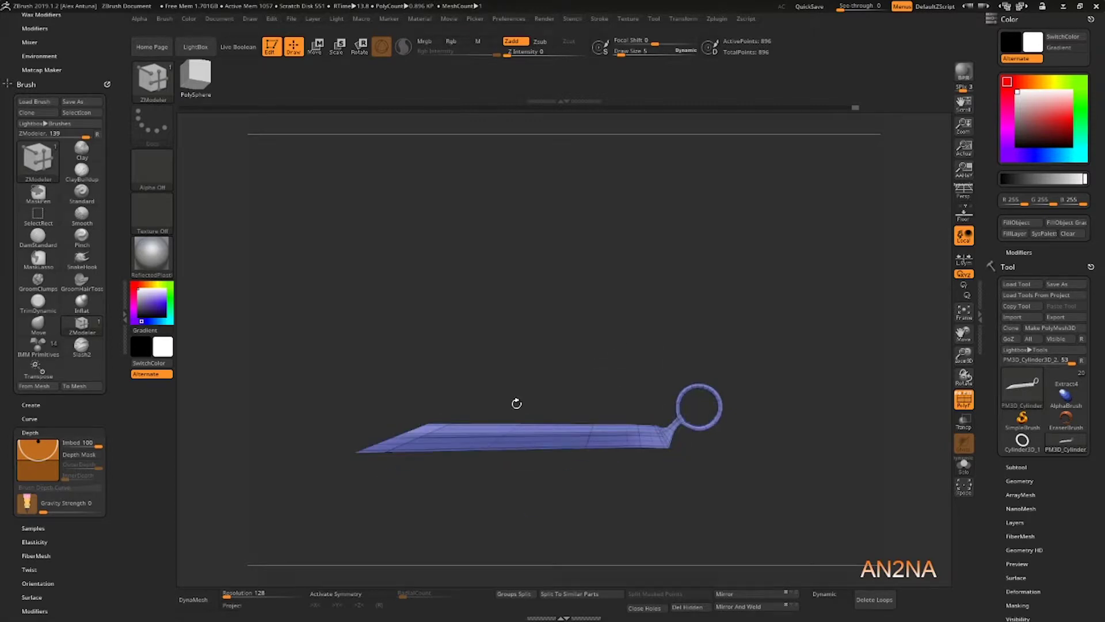
Step: Append the scissor blade to the character as a subtool and select it with the move gizmo
{"action": "left_click", "coordinate": [1064, 390]}
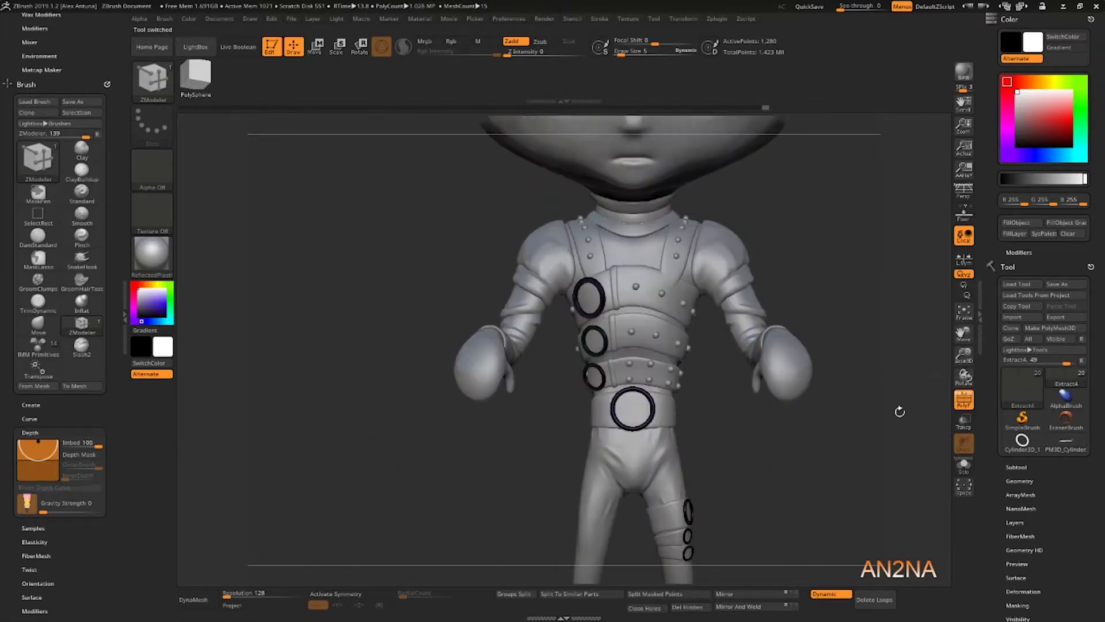
{"action": "left_click", "coordinate": [1017, 467]}
{"action": "left_click_drag", "start_coordinate": [1038, 499], "coordinate": [1038, 130]}
{"action": "left_click", "coordinate": [1074, 413]}
{"action": "left_click", "coordinate": [1065, 405]}
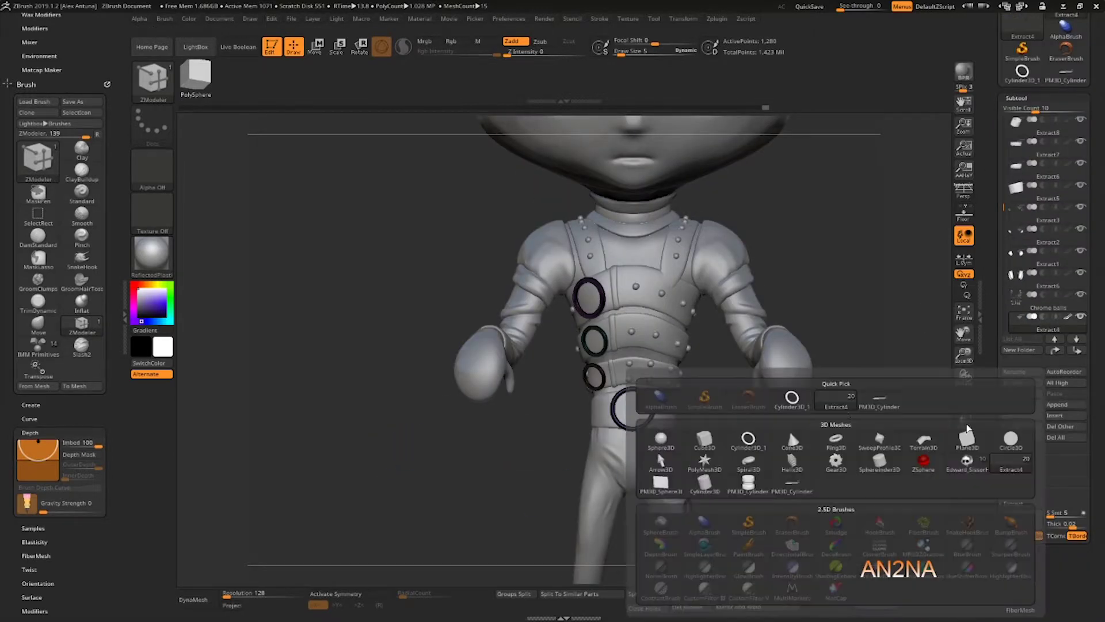
{"action": "left_click", "coordinate": [881, 399]}
{"action": "left_click_drag", "start_coordinate": [791, 233], "coordinate": [644, 368], "text": "alt"}
{"action": "key", "text": "w"}
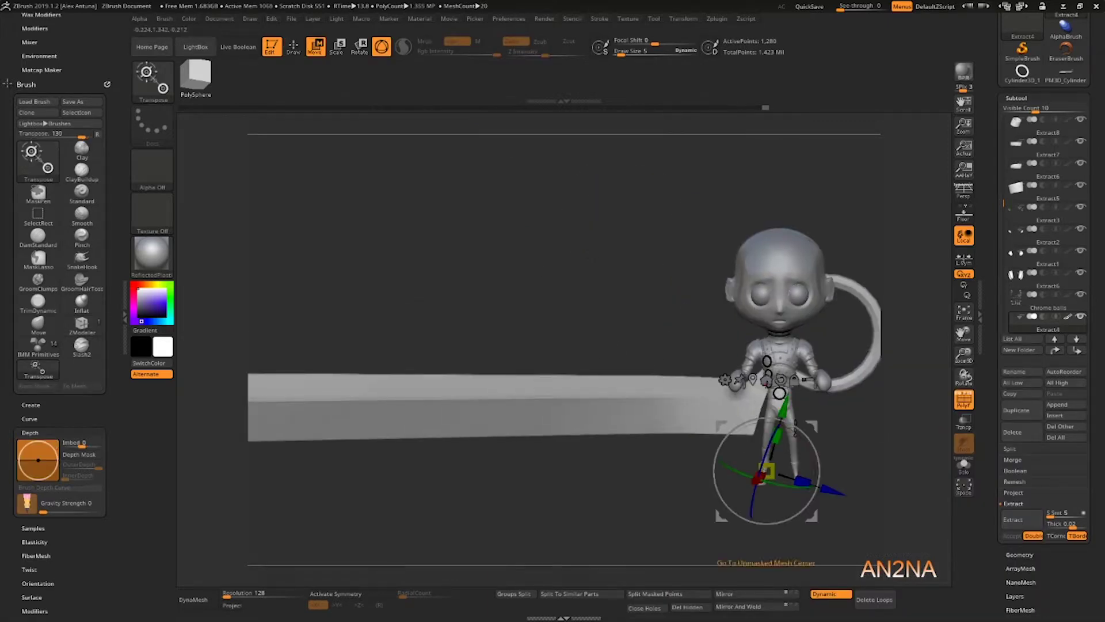
{"action": "left_click", "coordinate": [737, 407], "text": "alt"}
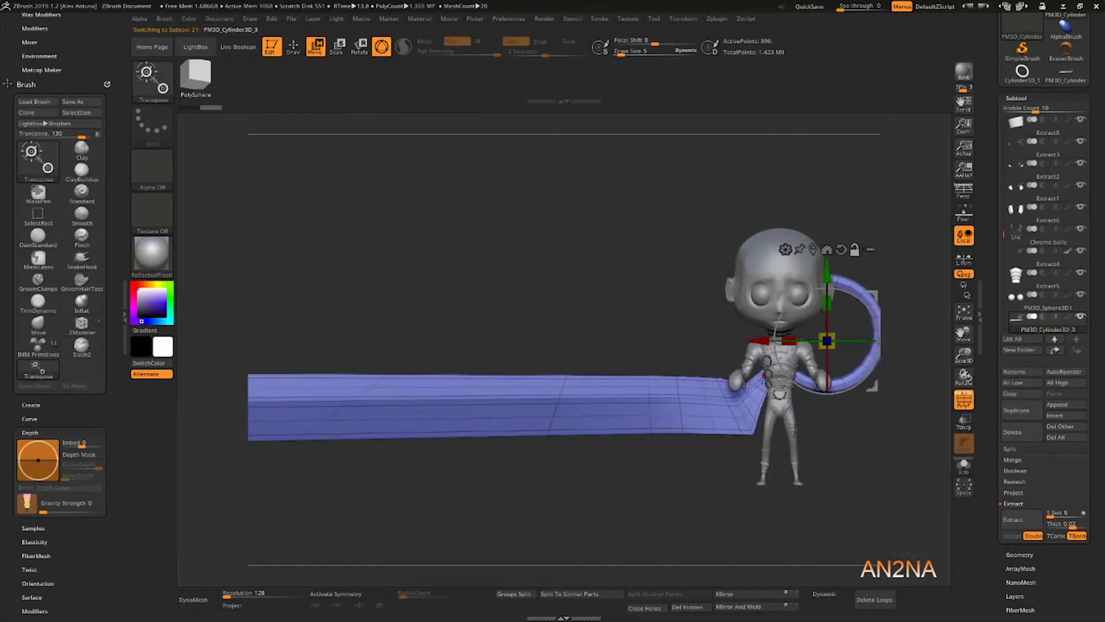
Step: Scale down the blade, then rotate and move it so its ring sits beside the character's right hand
{"action": "left_click_drag", "start_coordinate": [679, 311], "coordinate": [662, 380], "text": "alt"}
{"action": "left_click_drag", "start_coordinate": [796, 406], "coordinate": [738, 380]}
{"action": "left_click_drag", "start_coordinate": [662, 437], "coordinate": [667, 507]}
{"action": "left_click_drag", "start_coordinate": [694, 400], "coordinate": [709, 411]}
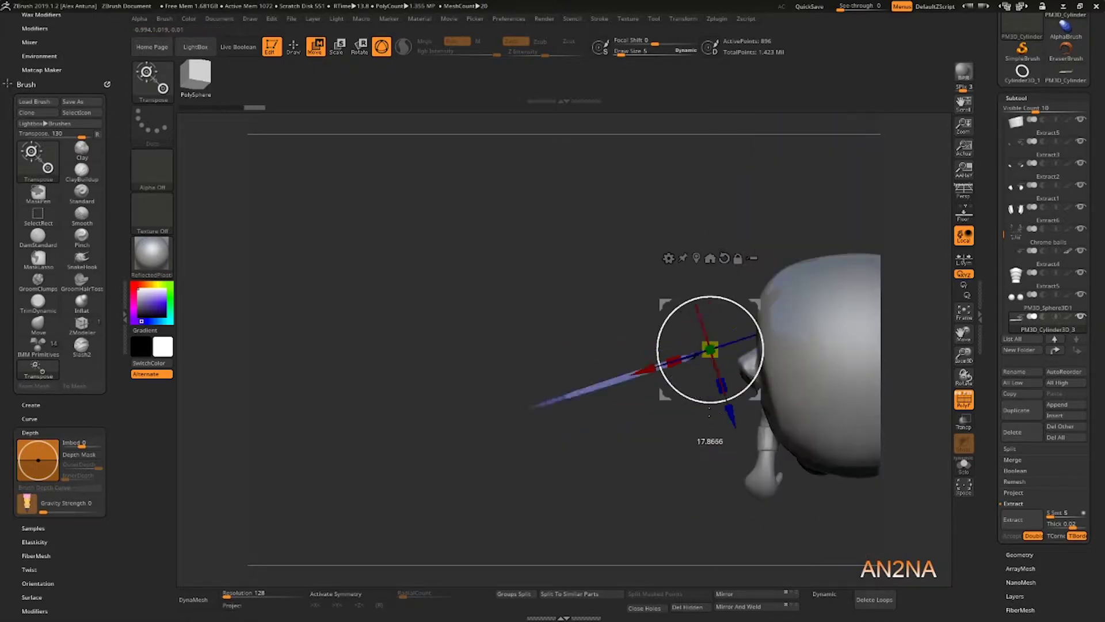
{"action": "left_click_drag", "start_coordinate": [784, 454], "coordinate": [679, 374]}
{"action": "left_click_drag", "start_coordinate": [864, 318], "coordinate": [726, 333]}
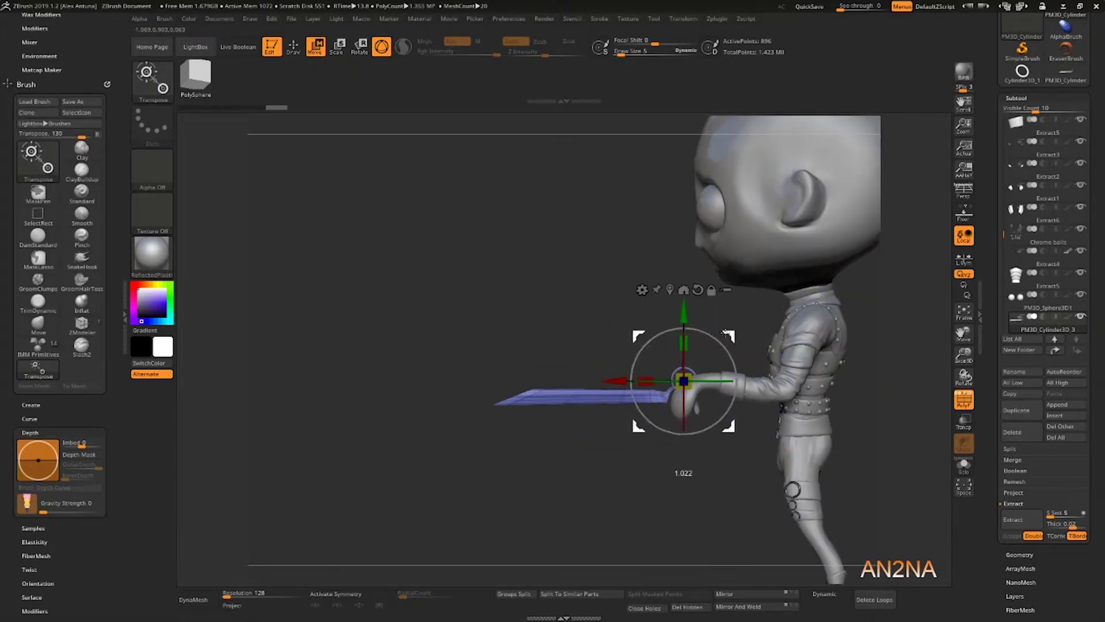
Step: Slide the blade sideways onto the right hand and tilt it to point downward from the fingers
{"action": "left_click_drag", "start_coordinate": [714, 460], "coordinate": [823, 461]}
{"action": "left_click_drag", "start_coordinate": [824, 461], "coordinate": [708, 462], "text": "alt"}
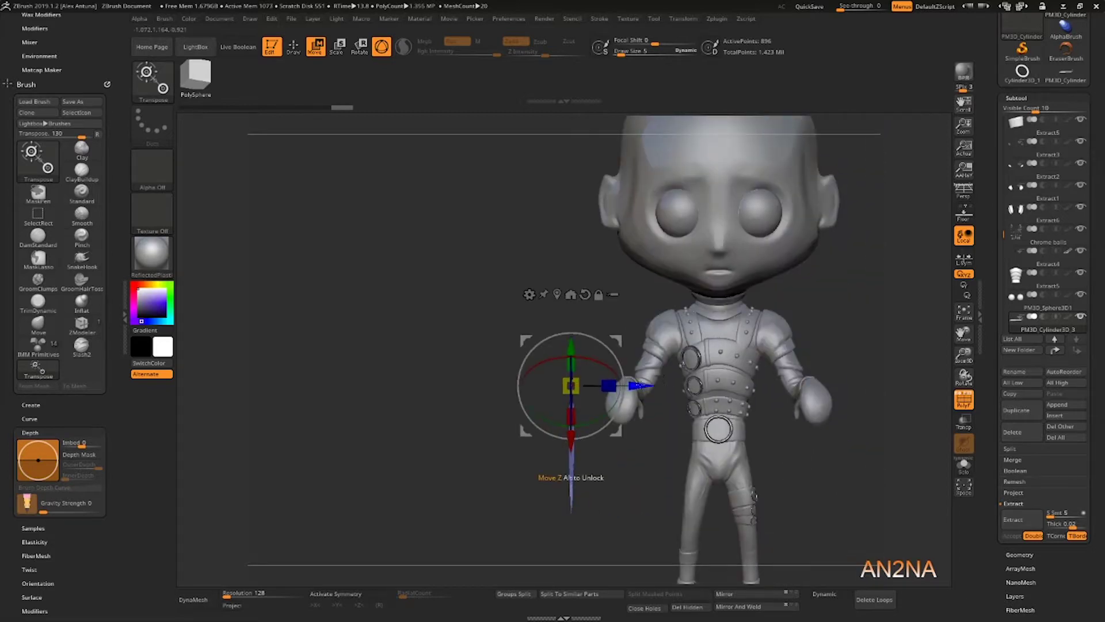
{"action": "left_click_drag", "start_coordinate": [643, 385], "coordinate": [697, 385]}
{"action": "left_click_drag", "start_coordinate": [829, 426], "coordinate": [714, 421]}
{"action": "left_click_drag", "start_coordinate": [714, 420], "coordinate": [745, 401], "text": "alt"}
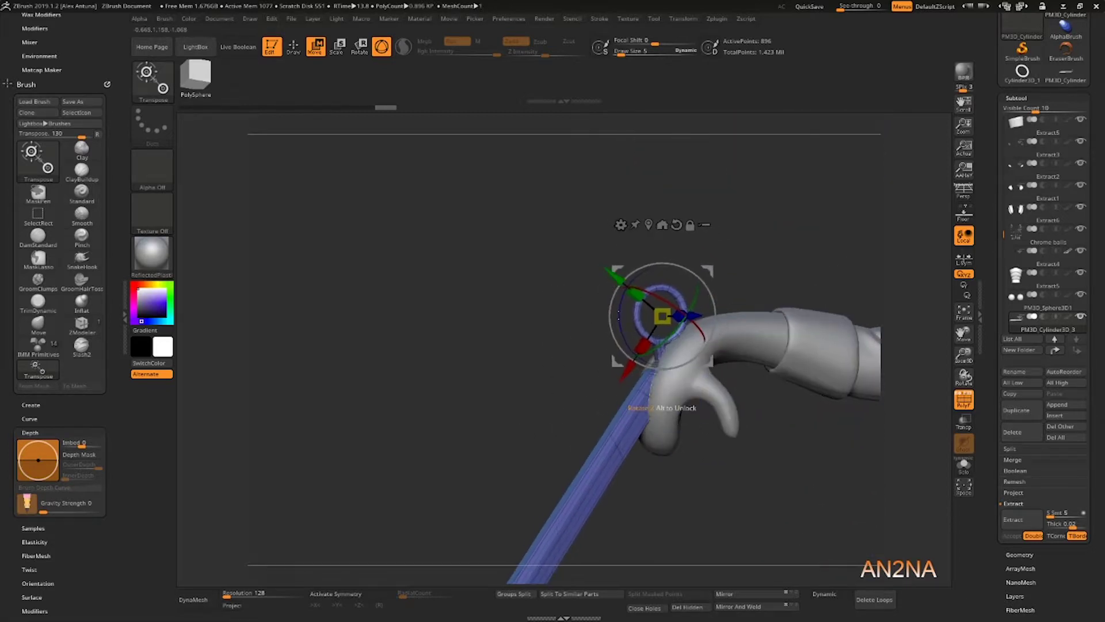
{"action": "left_click_drag", "start_coordinate": [598, 428], "coordinate": [589, 405]}
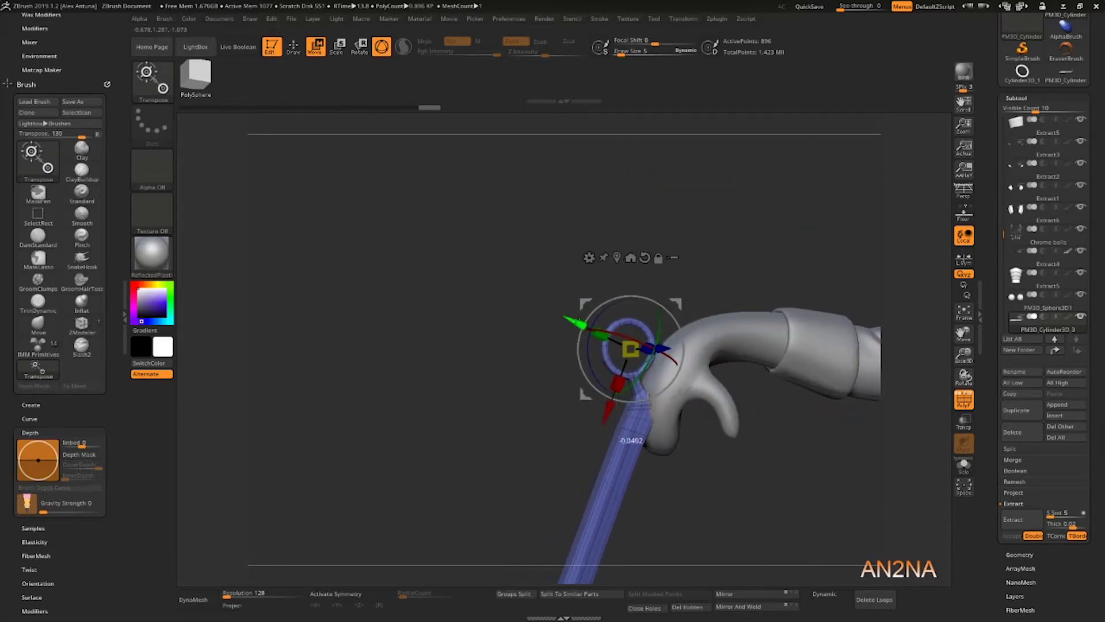
Step: Fine-tune the blade's placement and angle against the right hand from the front and side
{"action": "left_click_drag", "start_coordinate": [700, 434], "coordinate": [821, 432]}
{"action": "left_click_drag", "start_coordinate": [711, 353], "coordinate": [626, 363]}
{"action": "left_click_drag", "start_coordinate": [533, 426], "coordinate": [622, 432]}
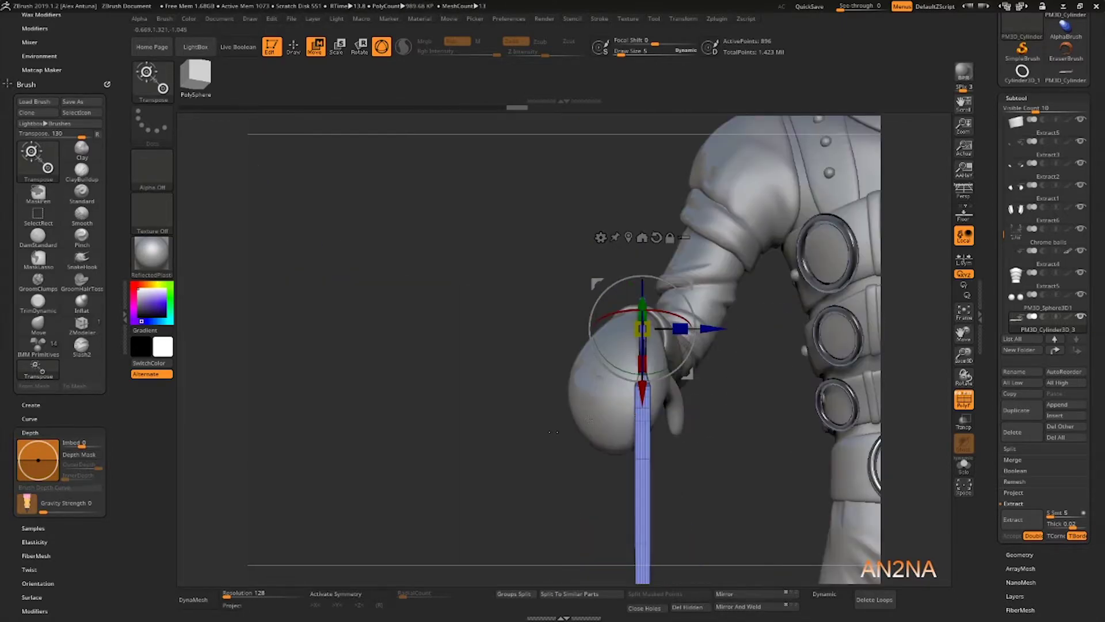
{"action": "left_click_drag", "start_coordinate": [567, 489], "coordinate": [551, 444], "text": "alt"}
{"action": "left_click_drag", "start_coordinate": [631, 398], "coordinate": [632, 399]}
{"action": "left_click_drag", "start_coordinate": [648, 455], "coordinate": [547, 475]}
Step: Mirror and weld the blade onto the opposite hand, then hide the polyframe in Draw mode
{"action": "left_click", "coordinate": [743, 608]}
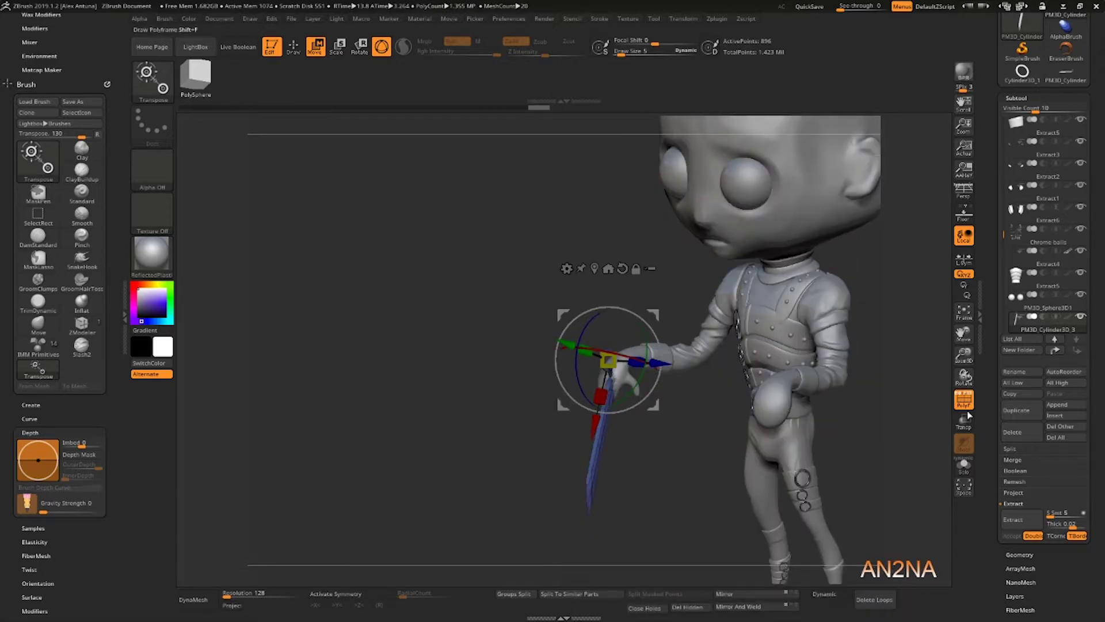
{"action": "left_click", "coordinate": [1019, 554]}
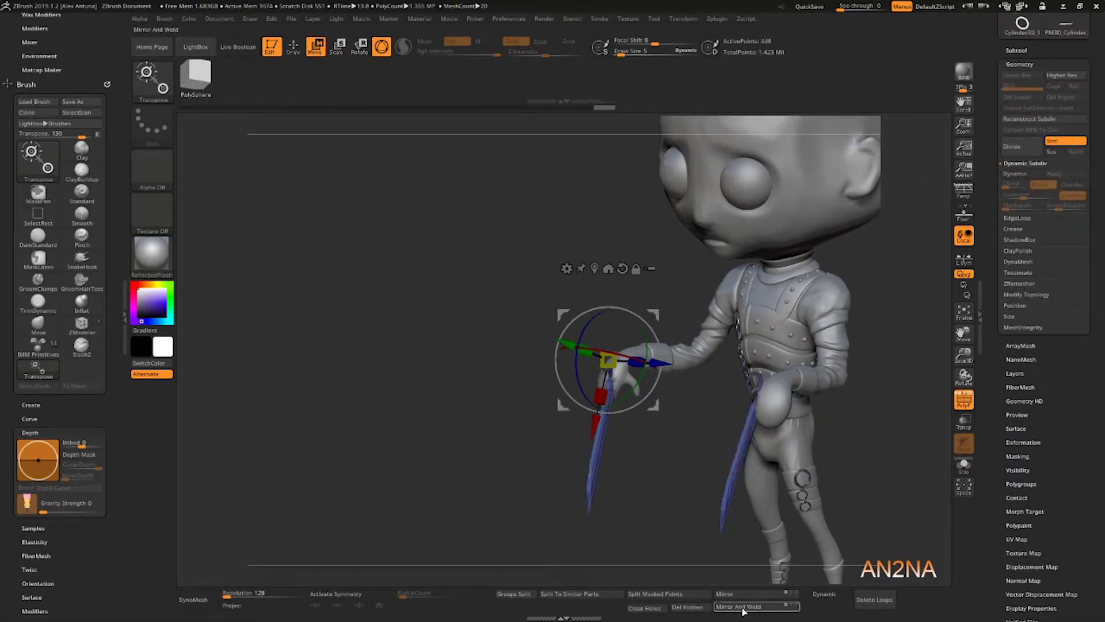
{"action": "left_click_drag", "start_coordinate": [680, 518], "coordinate": [749, 483]}
{"action": "left_click_drag", "start_coordinate": [835, 455], "coordinate": [829, 415], "text": "alt"}
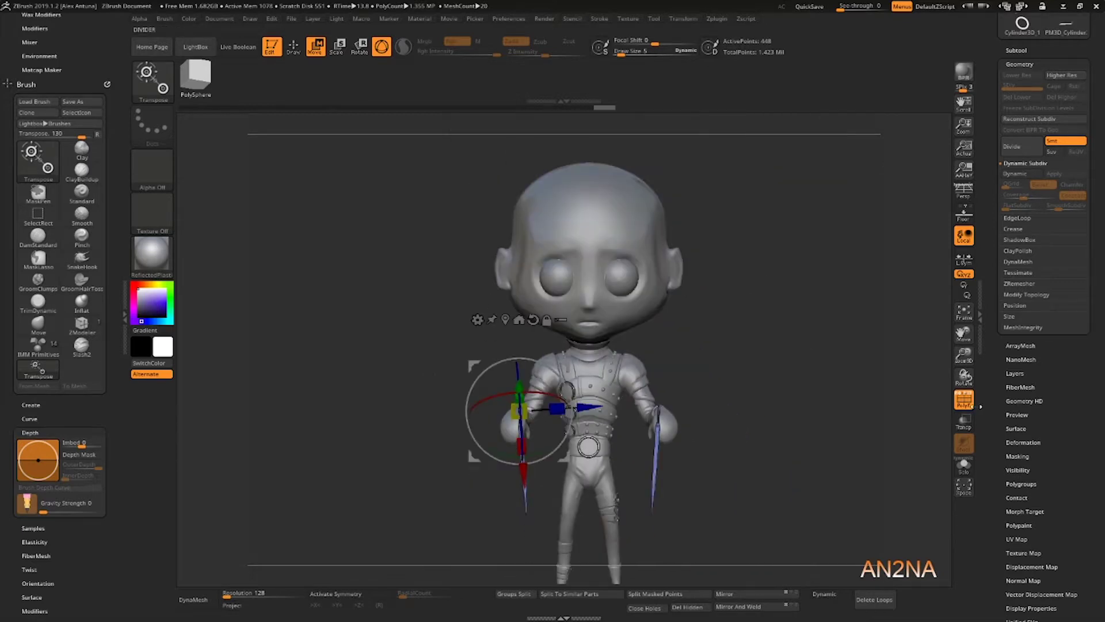
{"action": "left_click", "coordinate": [972, 405]}
{"action": "key", "text": "q"}
Step: Select the mitten-shaped hands and work over the palm and thumb with the hPolish brush
{"action": "mouse_move", "coordinate": [806, 374]}
{"action": "left_mouse_down"}
{"action": "mouse_move", "coordinate": [719, 375]}
{"action": "mouse_move", "coordinate": [769, 360]}
{"action": "mouse_move", "coordinate": [580, 362]}
{"action": "mouse_move", "coordinate": [768, 356]}
{"action": "mouse_move", "coordinate": [660, 349]}
{"action": "mouse_move", "coordinate": [651, 474]}
{"action": "mouse_move", "coordinate": [647, 407]}
{"action": "mouse_move", "coordinate": [531, 413]}
{"action": "mouse_move", "coordinate": [567, 446]}
{"action": "mouse_move", "coordinate": [540, 456]}
{"action": "mouse_move", "coordinate": [494, 423]}
{"action": "mouse_move", "coordinate": [526, 394]}
{"action": "mouse_move", "coordinate": [503, 394]}
{"action": "mouse_move", "coordinate": [678, 422]}
{"action": "mouse_move", "coordinate": [650, 422]}
{"action": "mouse_move", "coordinate": [680, 403]}
{"action": "left_mouse_up"}
{"action": "left_click", "coordinate": [641, 377], "text": "alt"}
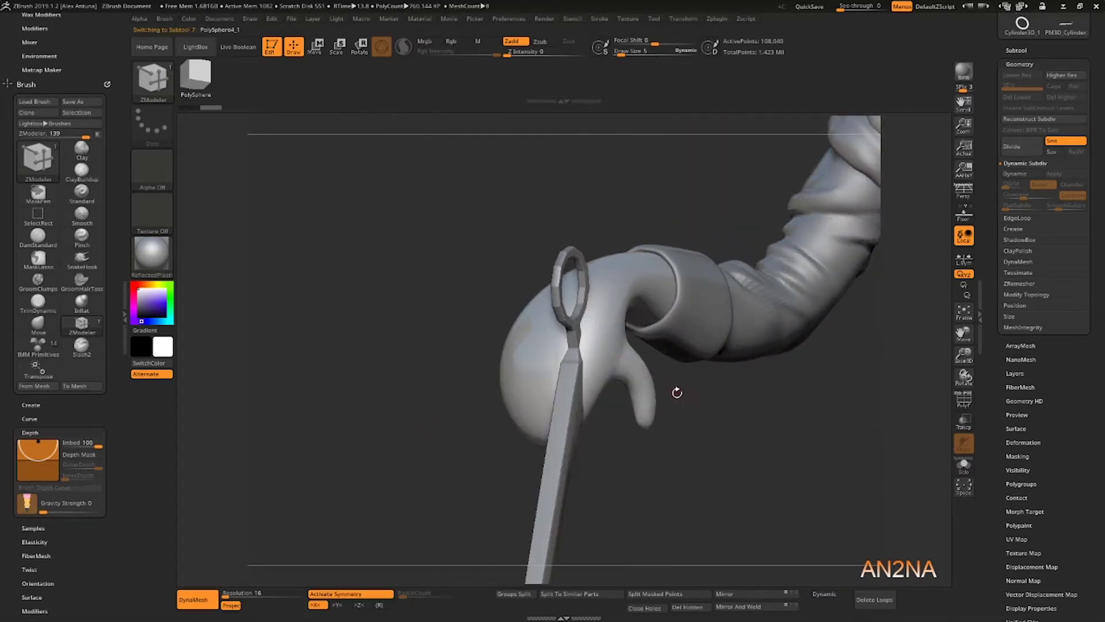
{"action": "key", "text": "b"}
{"action": "key", "text": "h"}
{"action": "key", "text": "p"}
{"action": "mouse_move", "coordinate": [646, 395]}
{"action": "right_mouse_down"}
{"action": "mouse_move", "coordinate": [661, 356]}
{"action": "mouse_move", "coordinate": [633, 359]}
{"action": "mouse_move", "coordinate": [624, 400]}
{"action": "mouse_move", "coordinate": [540, 410]}
{"action": "mouse_move", "coordinate": [548, 452]}
{"action": "mouse_move", "coordinate": [583, 434]}
{"action": "right_mouse_up"}
{"action": "key", "text": "f"}
{"action": "key", "text": "f"}
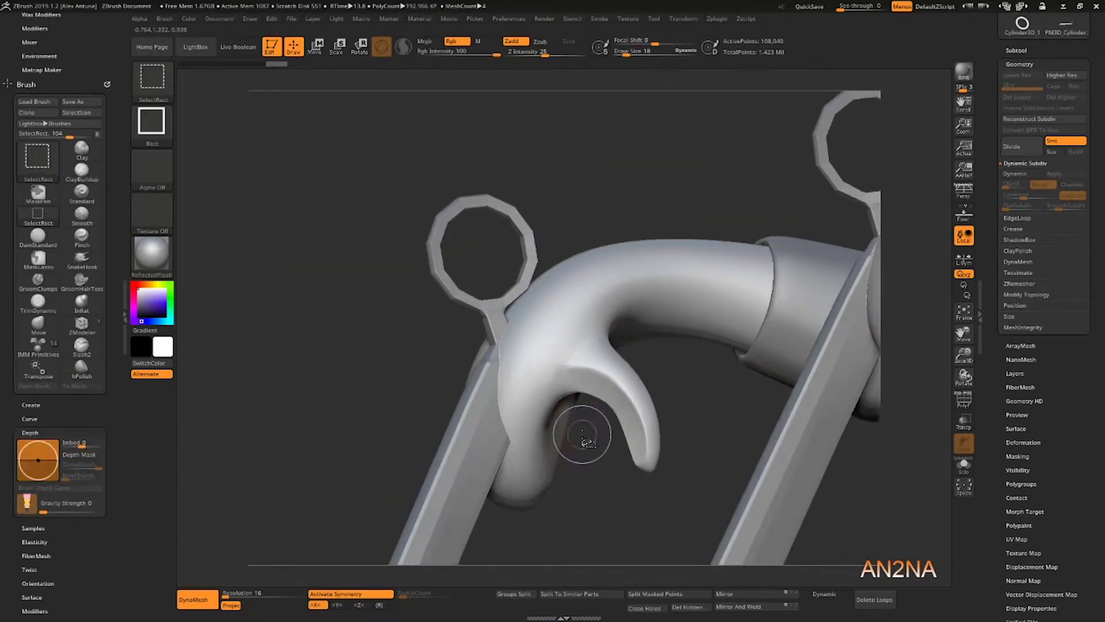
Step: Try to clip off the end of the hand with the ClipCurve brush
{"action": "left_click", "coordinate": [166, 86], "text": "ctrl+shift"}
{"action": "left_click", "coordinate": [298, 136], "text": "ctrl+shift"}
{"action": "left_click_drag", "start_coordinate": [593, 447], "coordinate": [461, 319], "text": "ctrl+shift"}
{"action": "left_click_drag", "start_coordinate": [510, 391], "coordinate": [468, 316], "text": "ctrl+shift"}
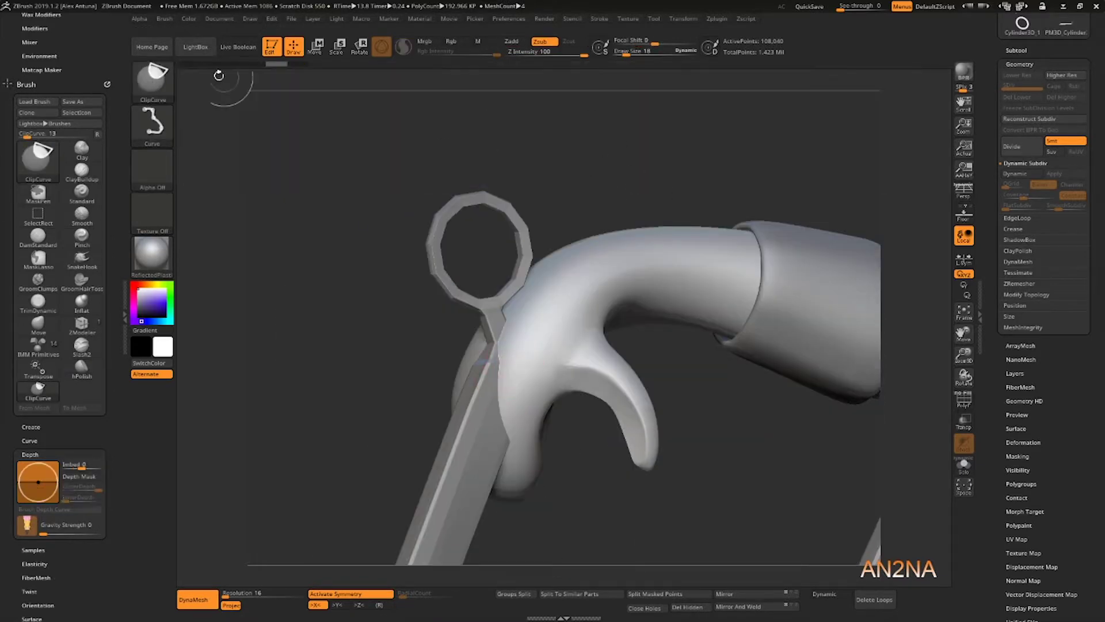
Step: Slice off the end of the hand diagonally with the TrimCurve brush
{"action": "left_click", "coordinate": [152, 78], "text": "ctrl+shift"}
{"action": "left_click", "coordinate": [322, 136], "text": "ctrl+shift"}
{"action": "left_click_drag", "start_coordinate": [592, 451], "coordinate": [432, 316], "text": "ctrl+shift"}
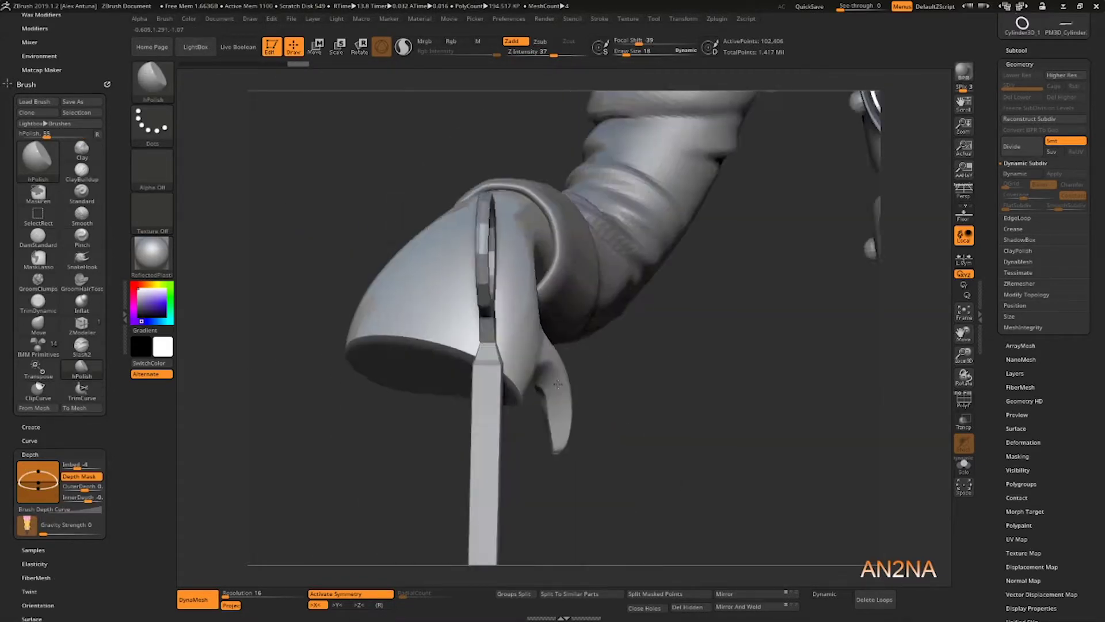
Step: Turn on ghost transparency and build up smoothed finger ridges on the back of the hand with ClayBuildup
{"action": "left_click", "coordinate": [964, 421]}
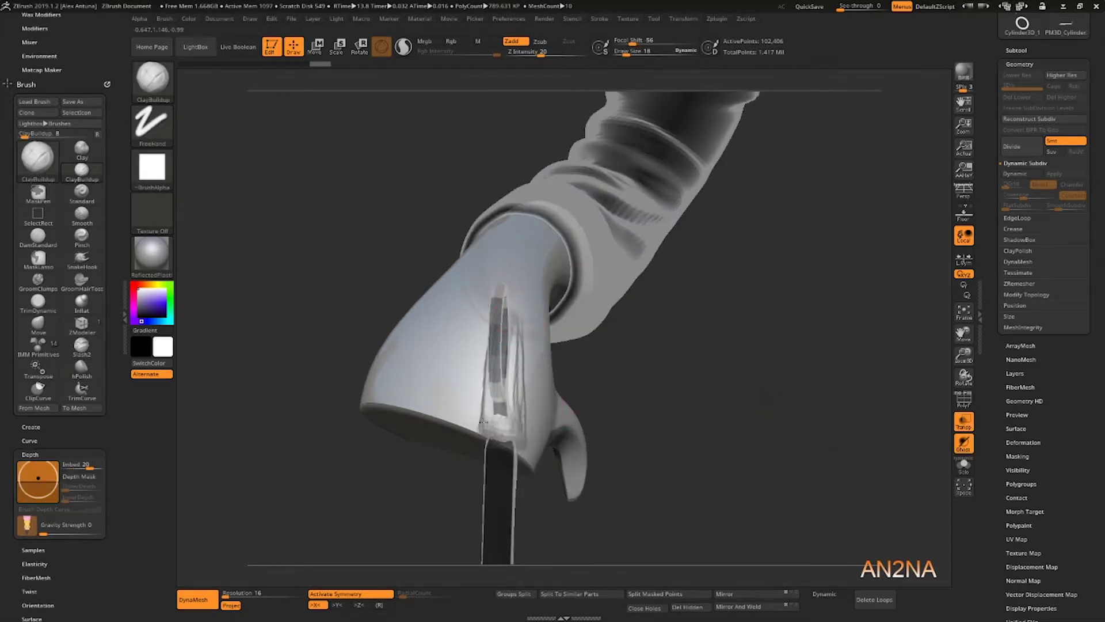
{"action": "right_click_drag", "start_coordinate": [518, 395], "coordinate": [472, 362]}
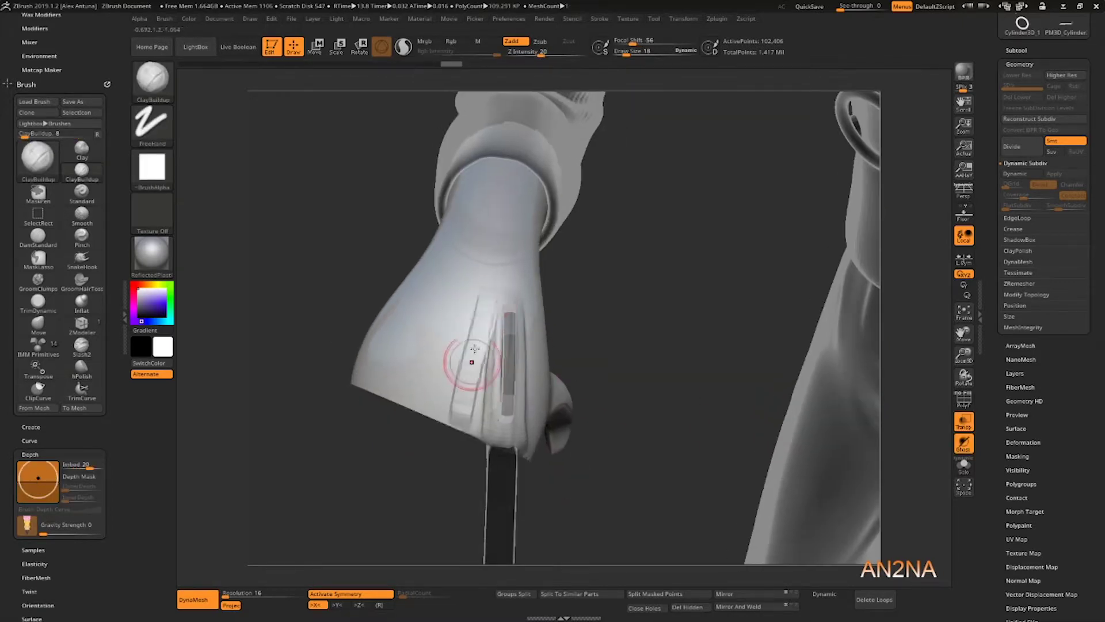
{"action": "left_click_drag", "start_coordinate": [472, 362], "coordinate": [481, 288]}
{"action": "mouse_move", "coordinate": [501, 432]}
{"action": "left_mouse_down"}
{"action": "mouse_move", "coordinate": [498, 276]}
{"action": "mouse_move", "coordinate": [410, 418]}
{"action": "left_mouse_up"}
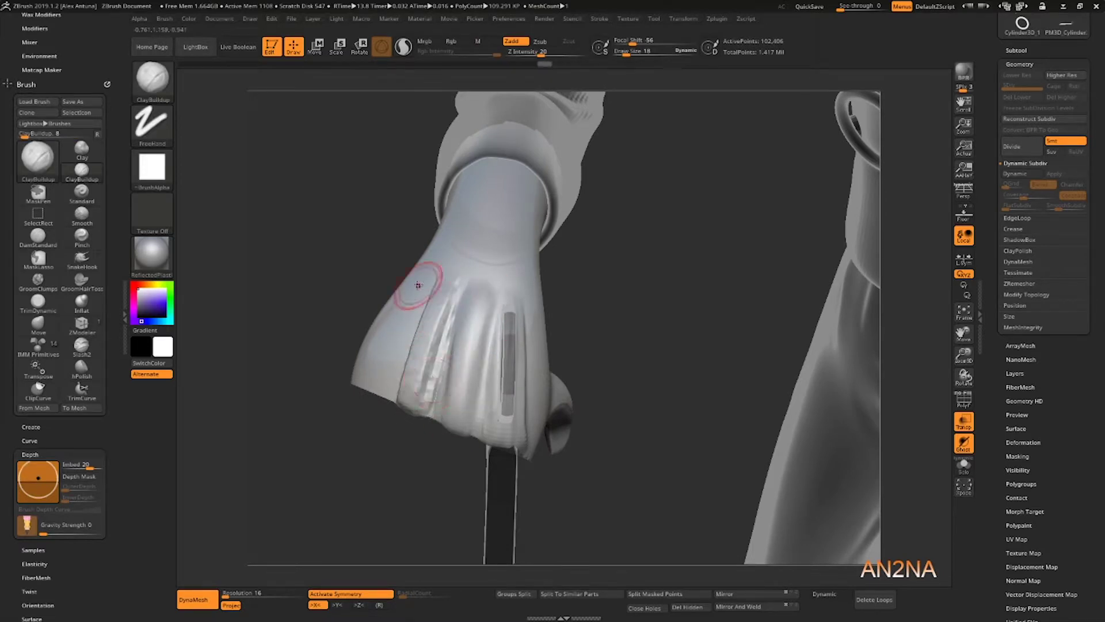
{"action": "mouse_move", "coordinate": [418, 285]}
{"action": "right_mouse_down"}
{"action": "mouse_move", "coordinate": [437, 277]}
{"action": "mouse_move", "coordinate": [402, 300]}
{"action": "right_mouse_up"}
{"action": "left_click_drag", "start_coordinate": [380, 357], "coordinate": [425, 262], "text": "shift"}
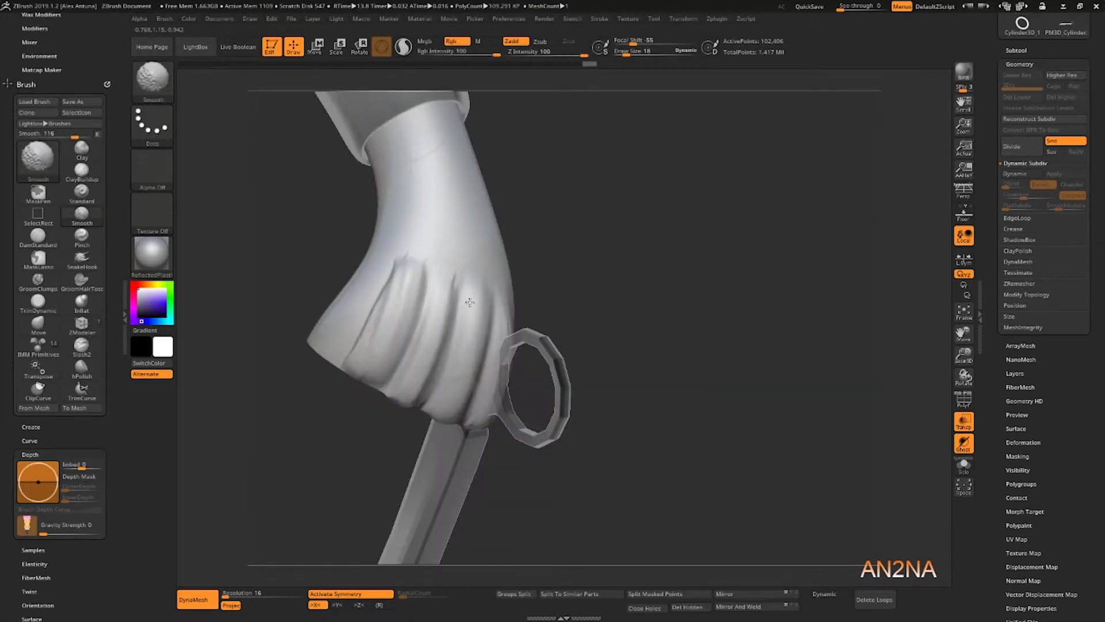
Step: Deepen the folds between the finger ridges with more ClayBuildup strokes and soften them
{"action": "left_click_drag", "start_coordinate": [397, 224], "coordinate": [426, 368]}
{"action": "left_click_drag", "start_coordinate": [437, 248], "coordinate": [449, 392]}
{"action": "right_click_drag", "start_coordinate": [460, 288], "coordinate": [518, 256]}
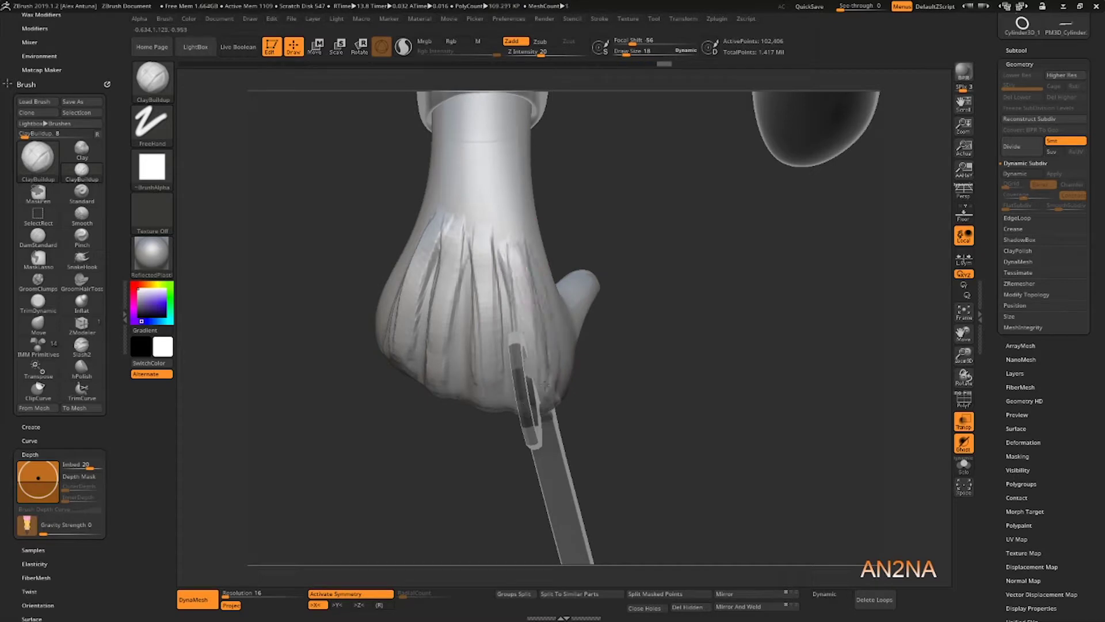
{"action": "key", "text": "shift"}
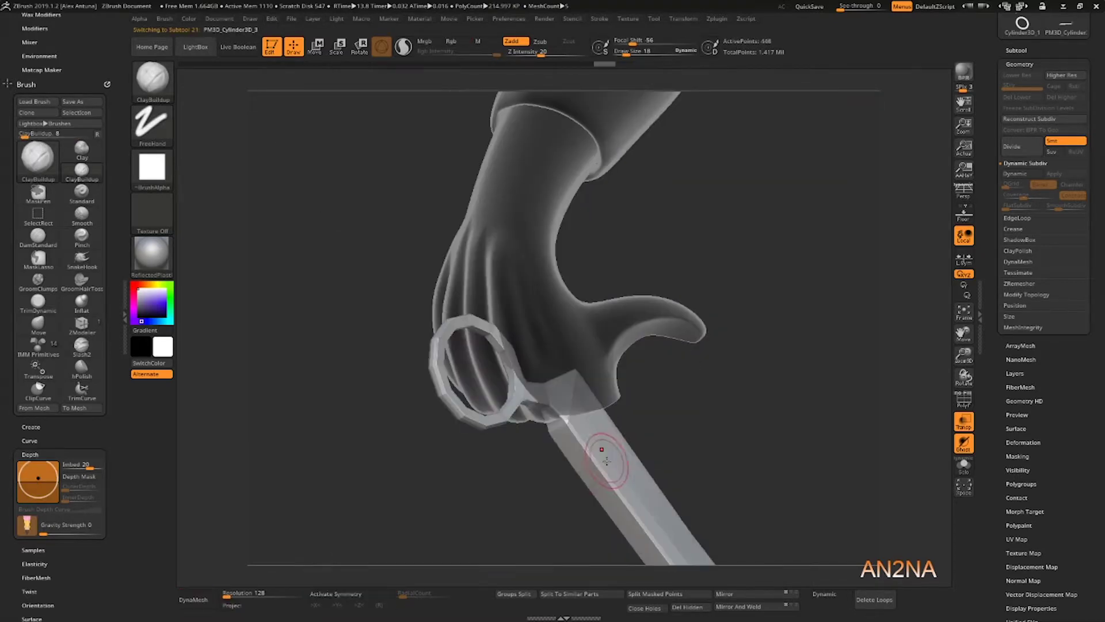
Step: Check the blade's fit with the move gizmo, turn off transparency, and return to the hand with the ClayBuildup brush
{"action": "key", "text": "w"}
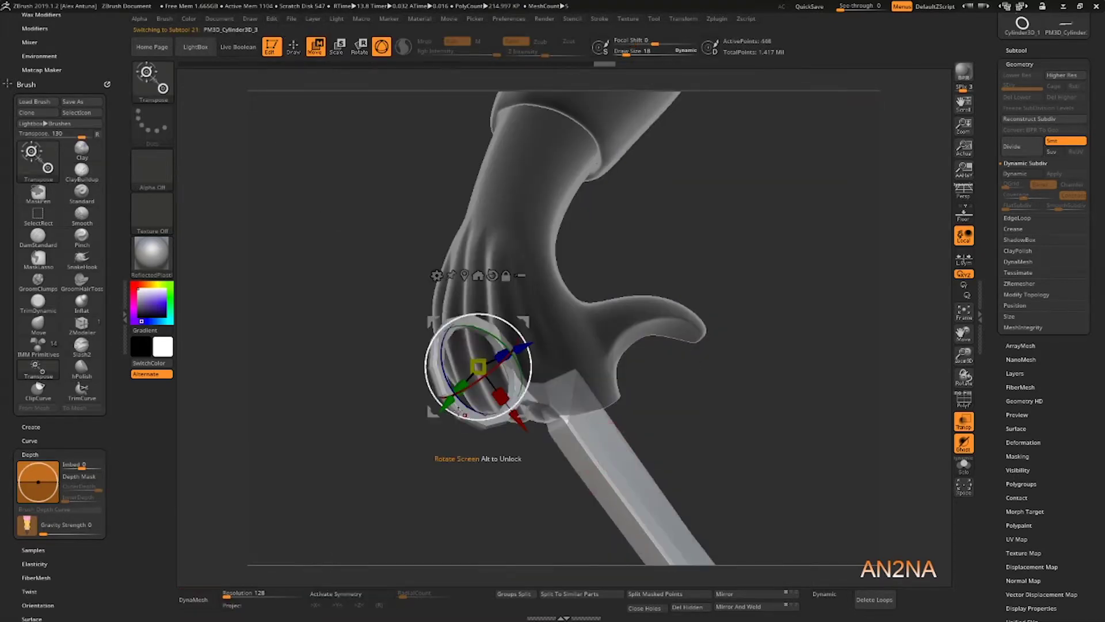
{"action": "mouse_move", "coordinate": [438, 416]}
{"action": "right_mouse_down"}
{"action": "mouse_move", "coordinate": [576, 397]}
{"action": "mouse_move", "coordinate": [576, 437]}
{"action": "mouse_move", "coordinate": [576, 368]}
{"action": "mouse_move", "coordinate": [576, 403]}
{"action": "right_mouse_up"}
{"action": "left_click", "coordinate": [634, 485], "text": "alt"}
{"action": "key", "text": "q"}
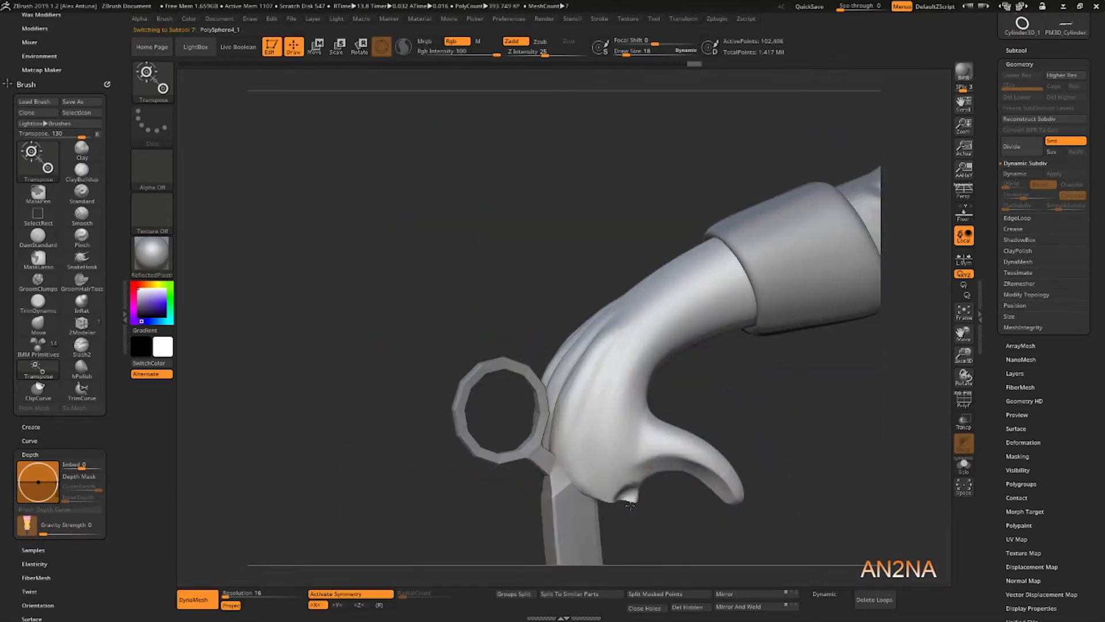
{"action": "mouse_move", "coordinate": [630, 505]}
{"action": "right_mouse_down"}
{"action": "mouse_move", "coordinate": [576, 495]}
{"action": "mouse_move", "coordinate": [636, 494]}
{"action": "right_mouse_up"}
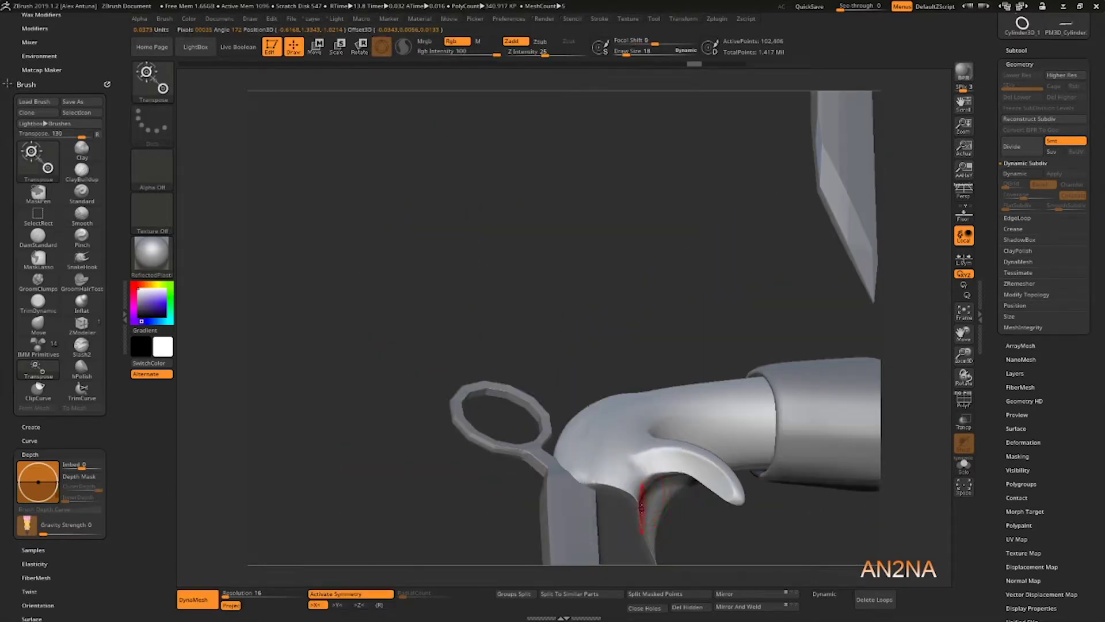
{"action": "key", "text": "w"}
{"action": "key", "text": "q"}
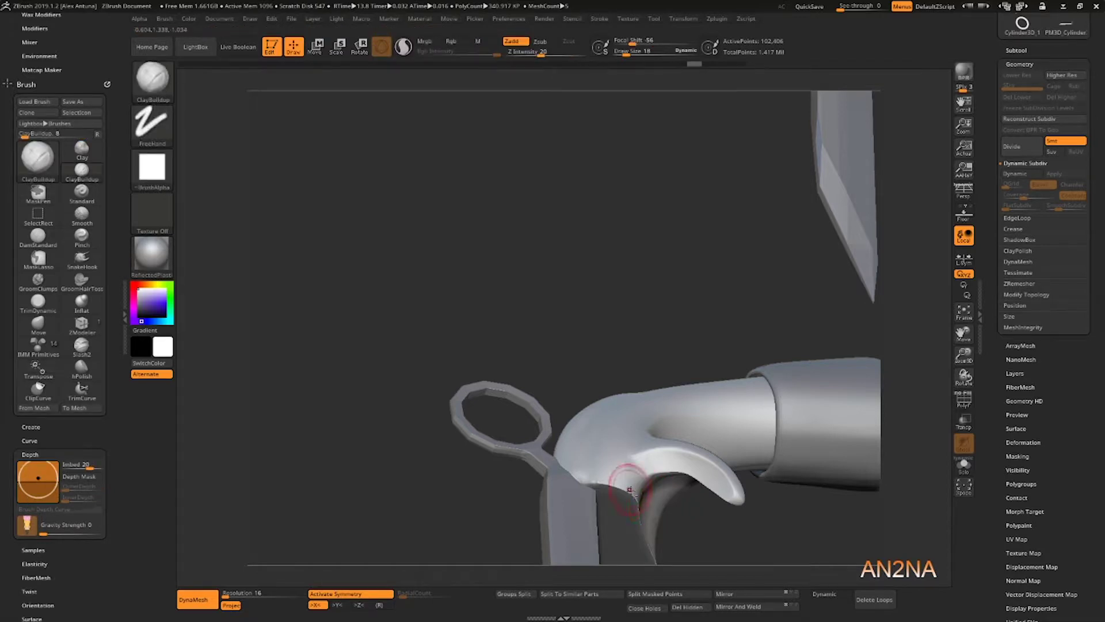
Step: Build up the hand's cut underside around the palm with ClayBuildup and smooth the rough strokes
{"action": "right_click_drag", "start_coordinate": [639, 510], "coordinate": [641, 479]}
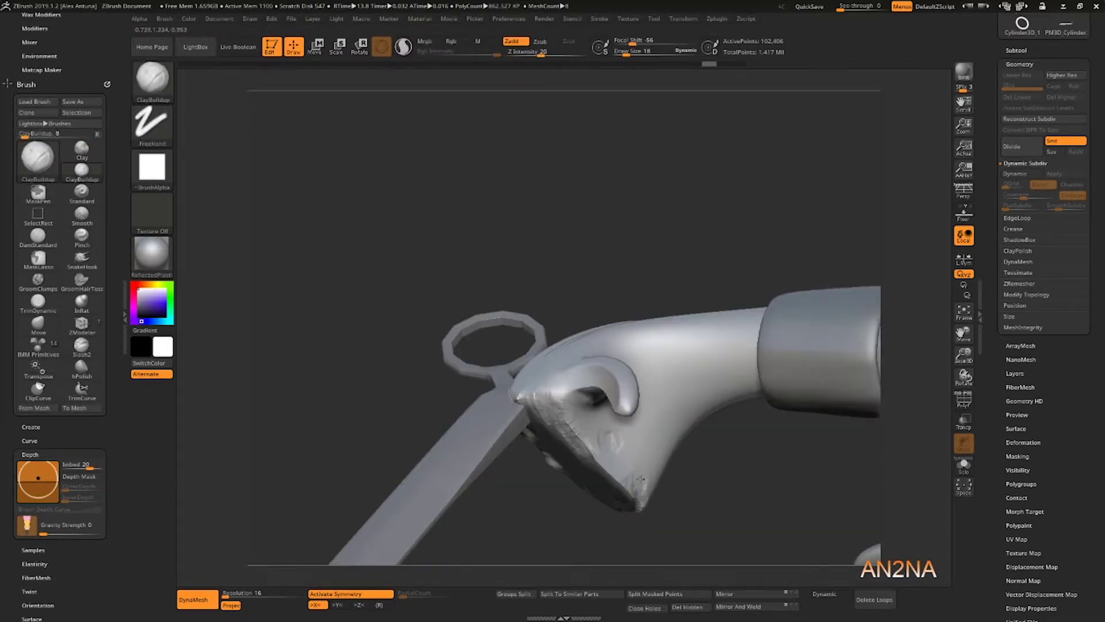
{"action": "left_click_drag", "start_coordinate": [639, 477], "coordinate": [601, 495], "text": "shift"}
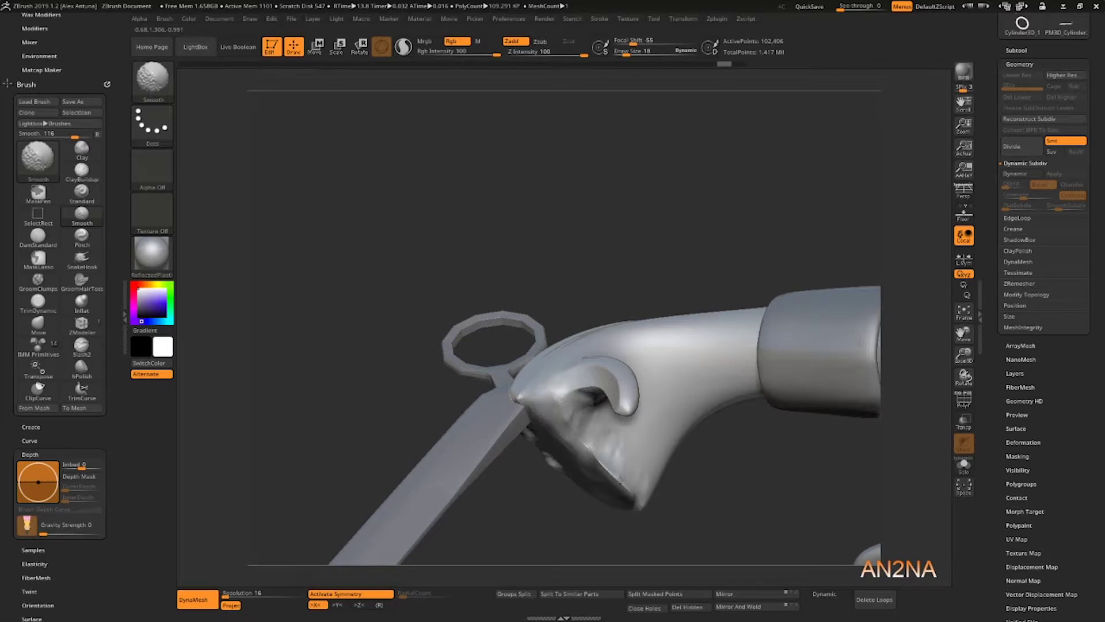
{"action": "right_click_drag", "start_coordinate": [567, 323], "coordinate": [604, 388]}
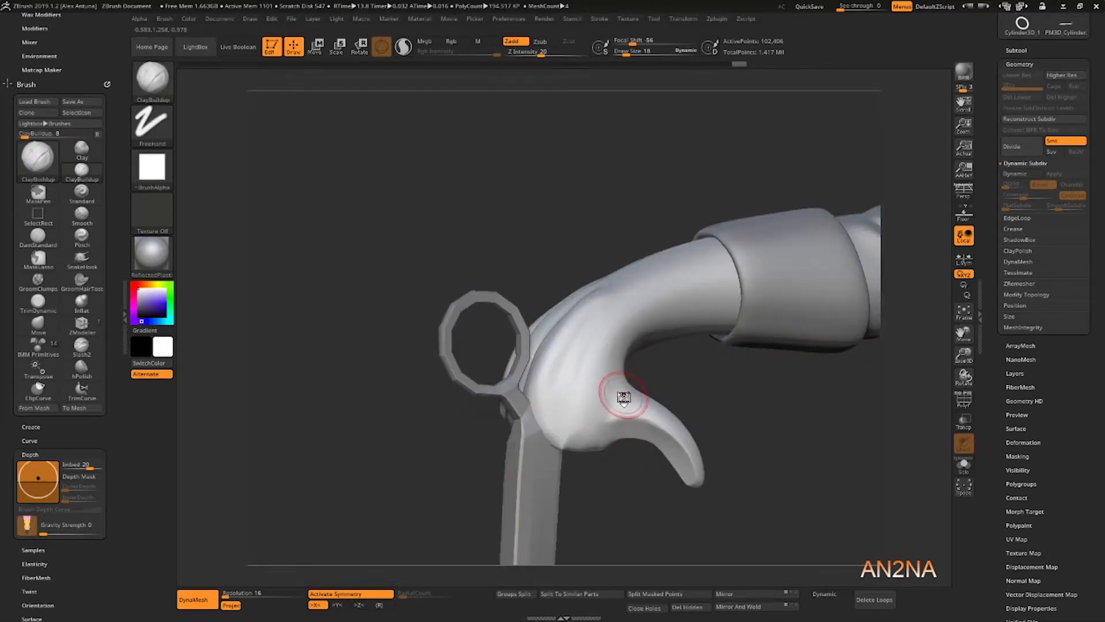
Step: Carve a crease around the base of the thumb with the DamStandard brush
{"action": "key", "text": "b"}
{"action": "key", "text": "d"}
{"action": "key", "text": "s"}
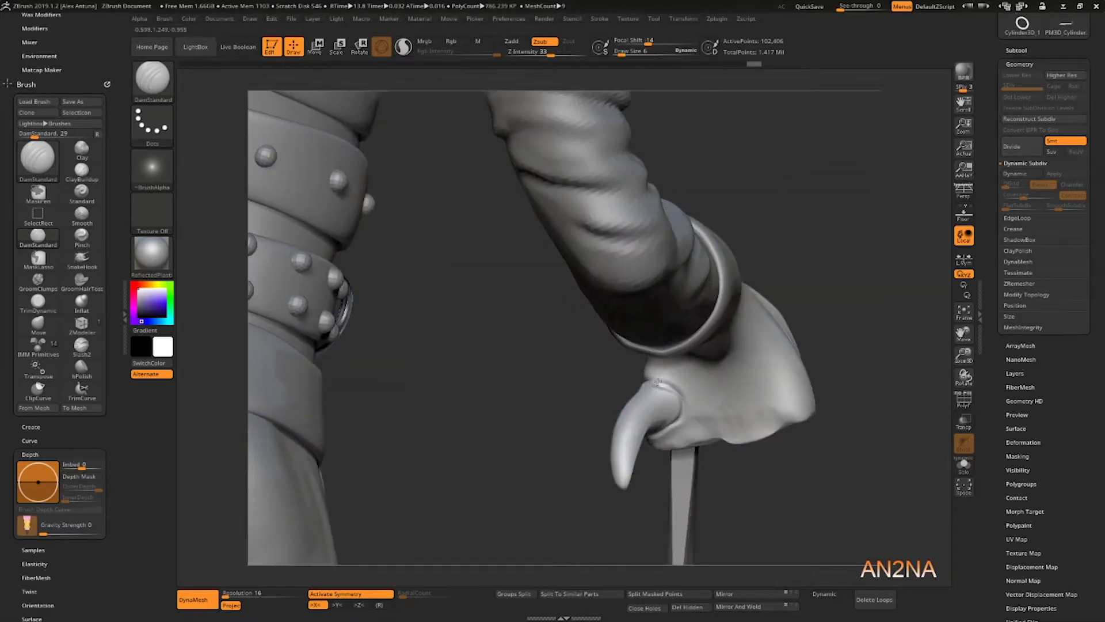
{"action": "mouse_move", "coordinate": [656, 381]}
{"action": "right_mouse_down"}
{"action": "mouse_move", "coordinate": [621, 400]}
{"action": "mouse_move", "coordinate": [639, 369]}
{"action": "mouse_move", "coordinate": [669, 420]}
{"action": "right_mouse_up"}
Step: Flatten the thumb's surface with the TrimDynamic brush and smooth its inner curve
{"action": "key", "text": "b"}
{"action": "key", "text": "t"}
{"action": "key", "text": "d"}
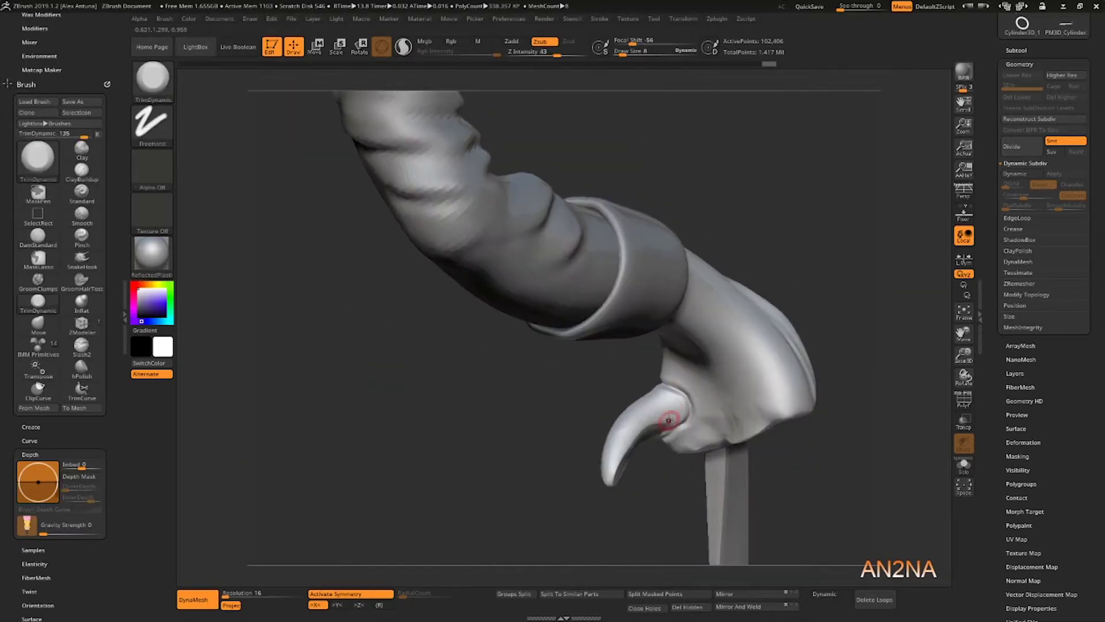
{"action": "mouse_move", "coordinate": [627, 437]}
{"action": "left_mouse_down", "text": "shift"}
{"action": "mouse_move", "coordinate": [672, 408]}
{"action": "mouse_move", "coordinate": [650, 424]}
{"action": "left_mouse_up", "text": "shift"}
{"action": "left_click_drag", "start_coordinate": [650, 423], "coordinate": [623, 438], "text": "shift"}
Step: Refine the thumb's taper toward its tip with TrimDynamic strokes and smoothing from both sides
{"action": "mouse_move", "coordinate": [760, 455]}
{"action": "right_mouse_down"}
{"action": "mouse_move", "coordinate": [610, 397]}
{"action": "mouse_move", "coordinate": [529, 349]}
{"action": "right_mouse_up"}
{"action": "right_click_drag", "start_coordinate": [408, 336], "coordinate": [410, 325]}
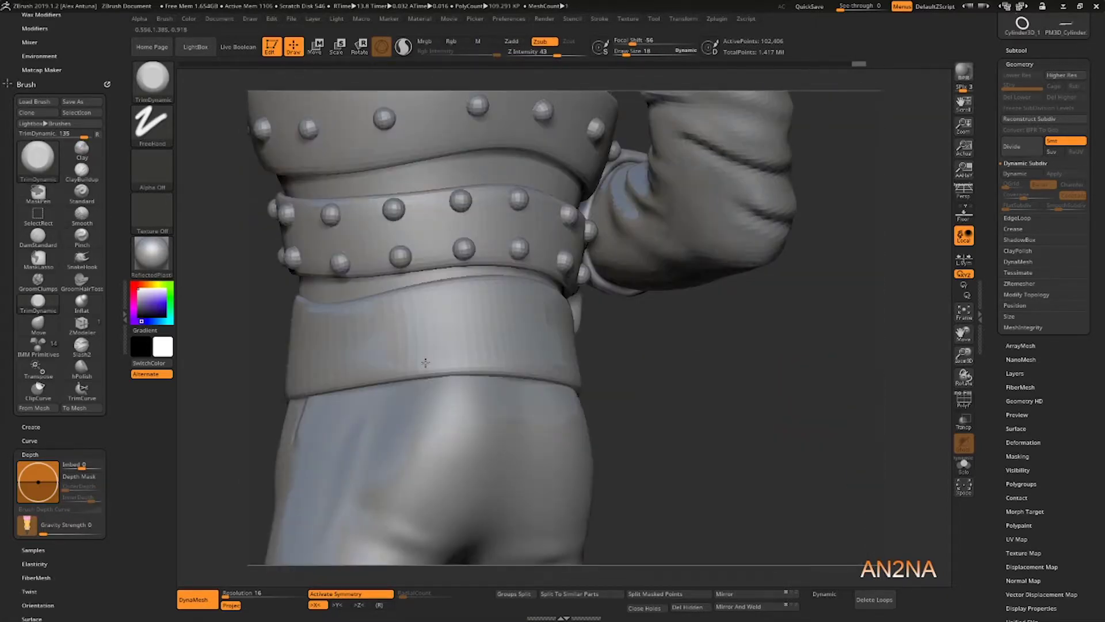
{"action": "right_click_drag", "start_coordinate": [552, 403], "coordinate": [574, 395]}
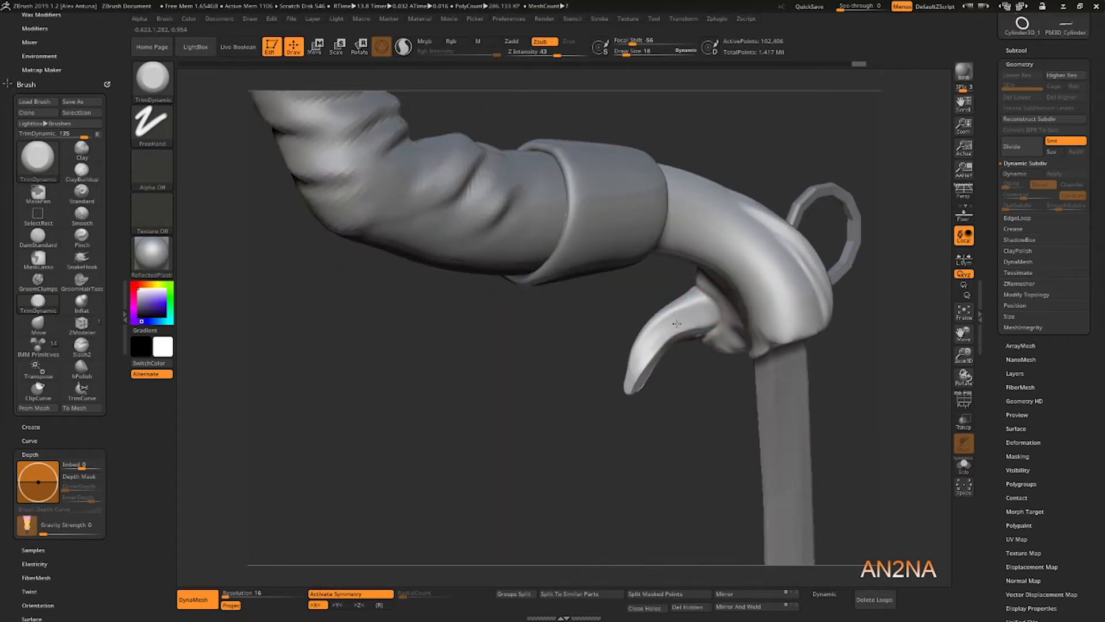
{"action": "right_click_drag", "start_coordinate": [648, 369], "coordinate": [694, 327]}
{"action": "left_click_drag", "start_coordinate": [674, 341], "coordinate": [637, 381], "text": "shift"}
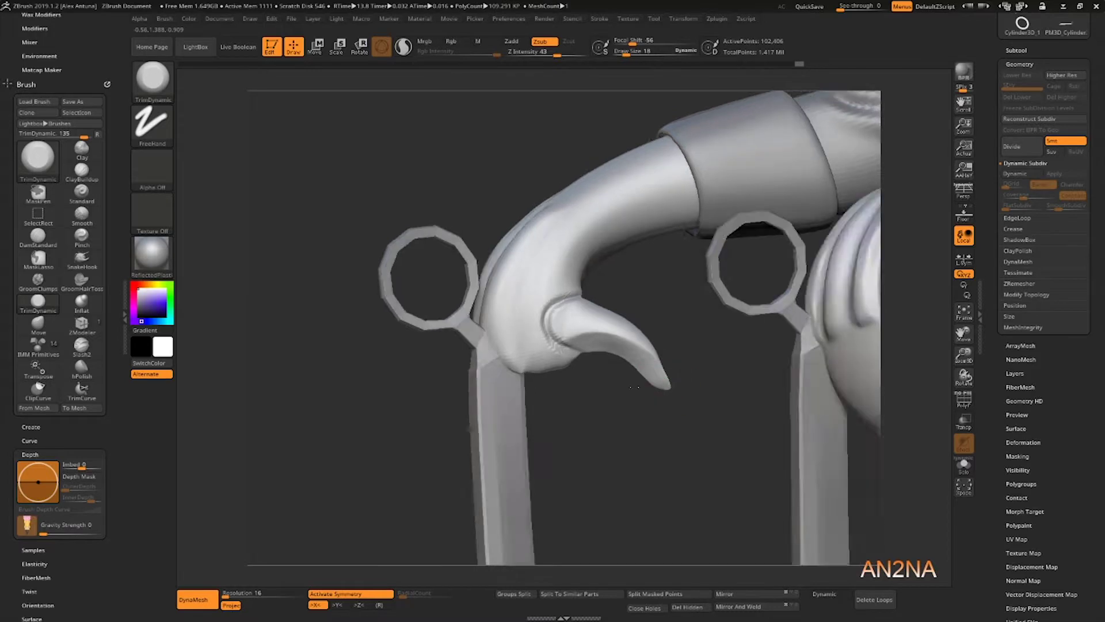
Step: Pull the thumb's tip into a finer curve with the SnakeHook brush
{"action": "mouse_move", "coordinate": [630, 384]}
{"action": "right_mouse_down"}
{"action": "mouse_move", "coordinate": [666, 375]}
{"action": "mouse_move", "coordinate": [627, 382]}
{"action": "mouse_move", "coordinate": [645, 381]}
{"action": "right_mouse_up"}
{"action": "key", "text": "b"}
{"action": "key", "text": "s"}
{"action": "key", "text": "h"}
{"action": "key", "text": "space"}
{"action": "left_click_drag", "start_coordinate": [661, 382], "coordinate": [669, 381]}
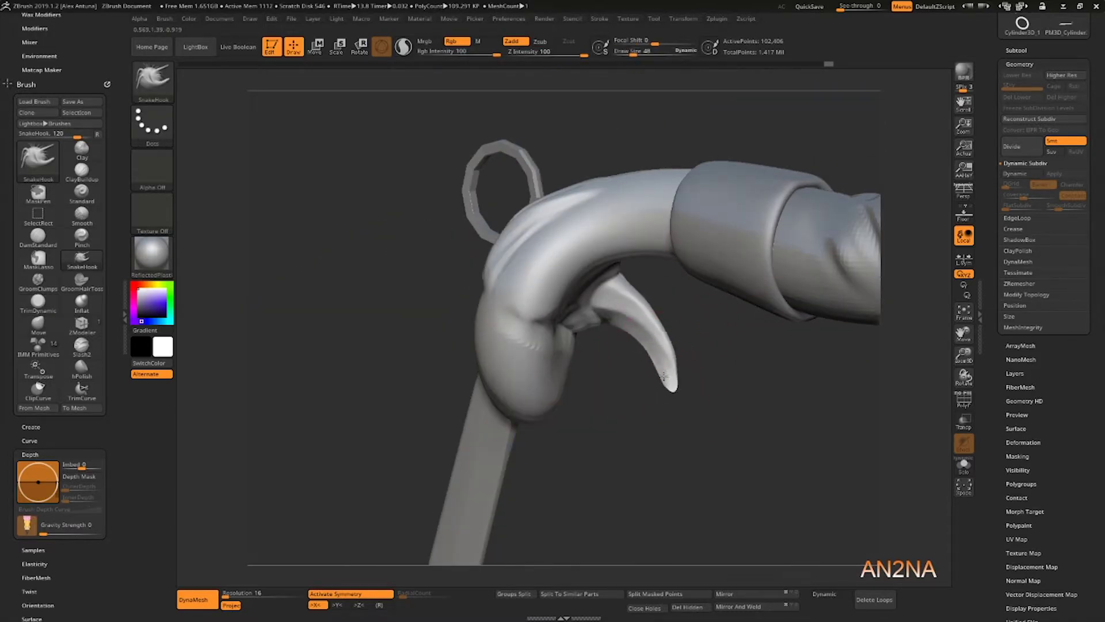
{"action": "key", "text": "space"}
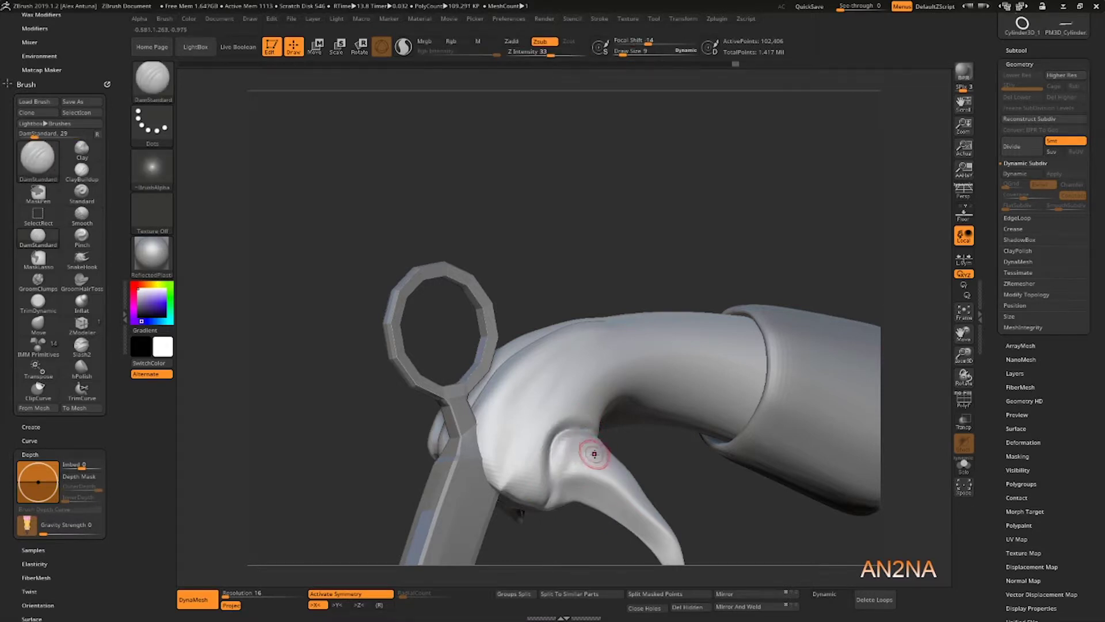
Step: Switch to the TrimDynamic brush to flatten the surface around the base of the thumb
{"action": "key", "text": "b"}
{"action": "key", "text": "t"}
{"action": "key", "text": "d"}
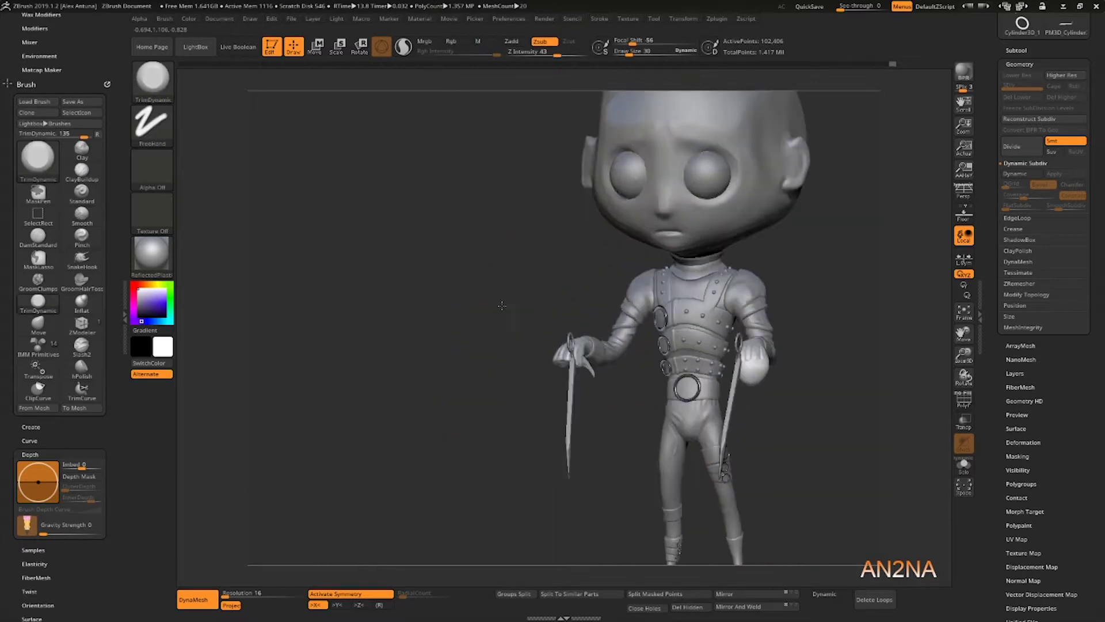
Step: Select the scissor blade subtool and quick-save the project
{"action": "left_click", "coordinate": [519, 399], "text": "alt"}
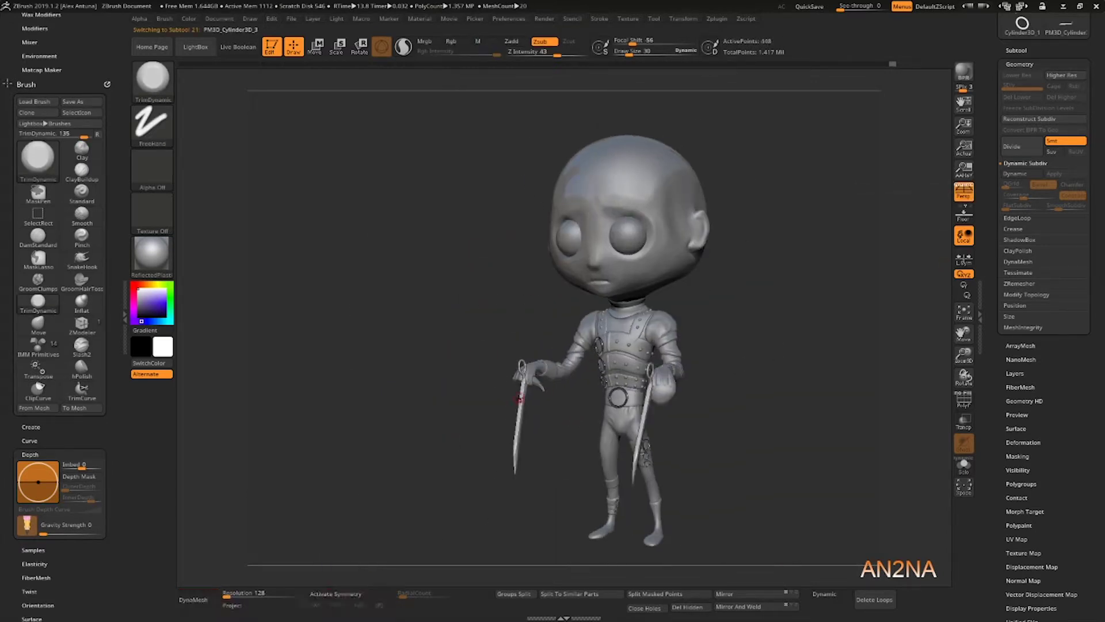
{"action": "scroll", "coordinate": [992, 177], "scroll_direction": "up", "scroll_amount": 3}
{"action": "left_click", "coordinate": [809, 6]}
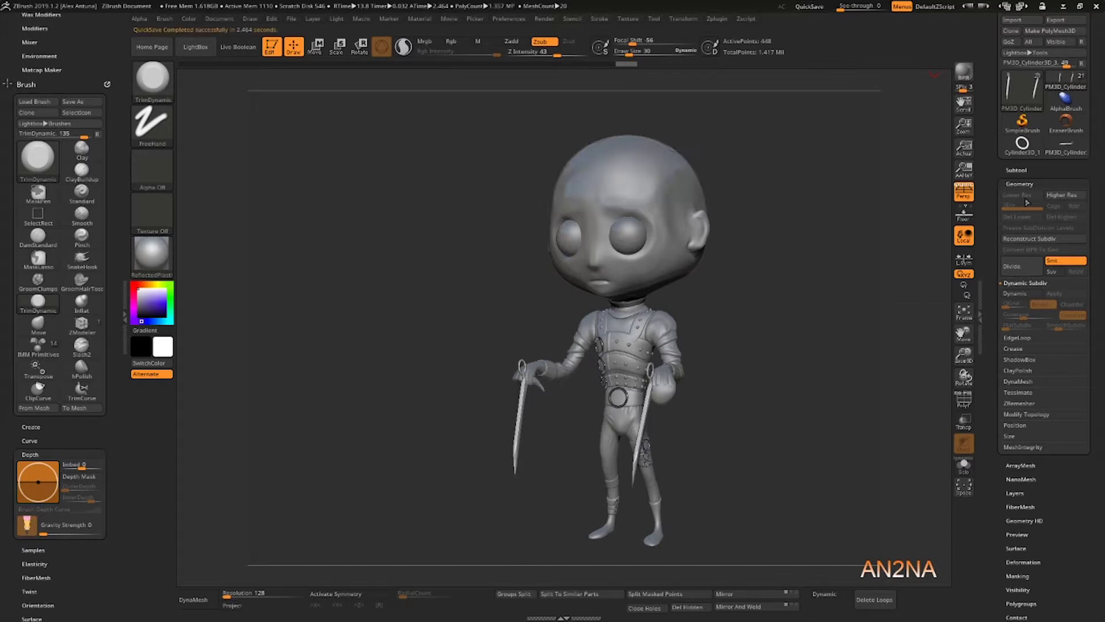
Step: Duplicate the ringed scissor blade and move and tilt the copy outward beside the original
{"action": "left_click", "coordinate": [1018, 170]}
{"action": "left_click", "coordinate": [1026, 487]}
{"action": "key", "text": "w"}
{"action": "left_click_drag", "start_coordinate": [583, 362], "coordinate": [574, 363]}
{"action": "left_click_drag", "start_coordinate": [546, 326], "coordinate": [551, 329]}
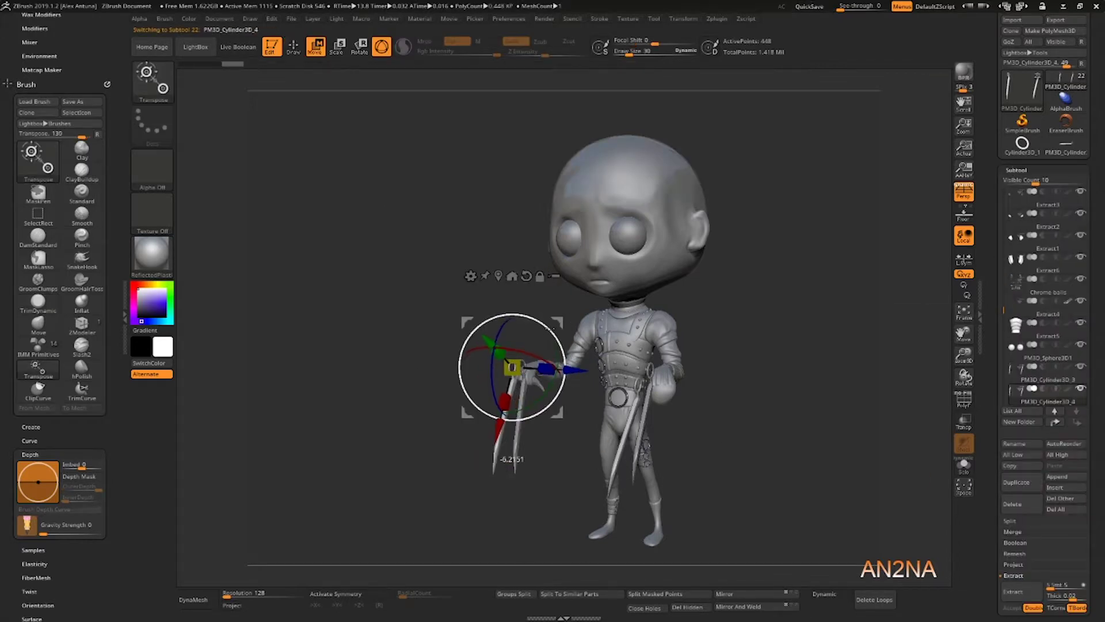
Step: Shift the duplicated blade toward the outer edge of the hand and mirror it with Mirror And Weld
{"action": "left_click_drag", "start_coordinate": [370, 271], "coordinate": [397, 266]}
{"action": "left_click_drag", "start_coordinate": [398, 266], "coordinate": [397, 357], "text": "alt"}
{"action": "left_click_drag", "start_coordinate": [532, 349], "coordinate": [499, 348]}
{"action": "left_click", "coordinate": [743, 607]}
{"action": "left_click_drag", "start_coordinate": [633, 553], "coordinate": [573, 492], "text": "alt"}
{"action": "left_click", "coordinate": [574, 492], "text": "alt"}
{"action": "key", "text": "ctrl+z"}
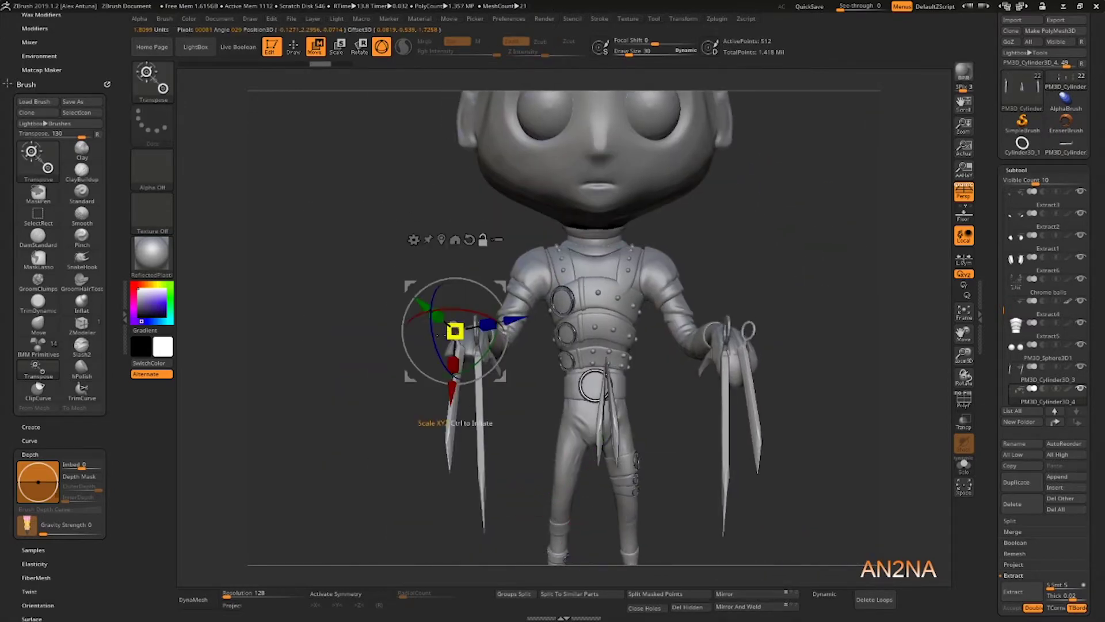
Step: Turn on local symmetry and rotate and shift the duplicated blade to splay outward from the outer finger
{"action": "left_click_drag", "start_coordinate": [380, 265], "coordinate": [420, 348], "text": "alt"}
{"action": "left_click_drag", "start_coordinate": [524, 319], "coordinate": [474, 329]}
{"action": "left_click_drag", "start_coordinate": [338, 449], "coordinate": [406, 446]}
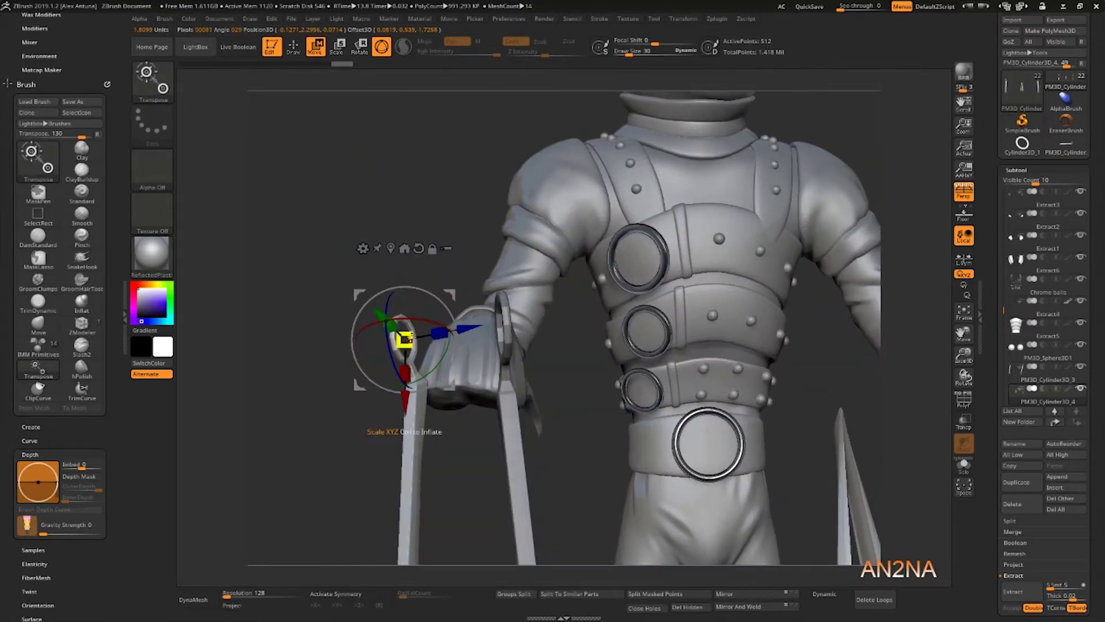
{"action": "left_click_drag", "start_coordinate": [442, 364], "coordinate": [415, 381]}
{"action": "key", "text": "ctrl+z"}
{"action": "left_click", "coordinate": [964, 258]}
{"action": "left_click_drag", "start_coordinate": [381, 315], "coordinate": [392, 324]}
{"action": "mouse_move", "coordinate": [406, 415]}
{"action": "left_mouse_down"}
{"action": "mouse_move", "coordinate": [409, 394]}
{"action": "mouse_move", "coordinate": [406, 414]}
{"action": "left_mouse_up"}
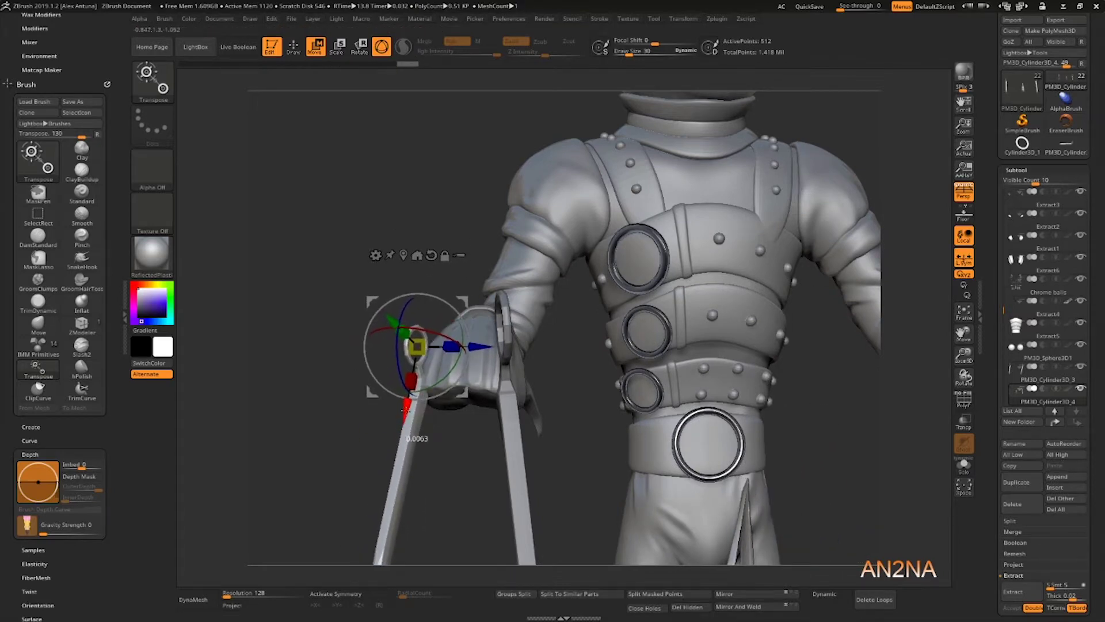
{"action": "left_click_drag", "start_coordinate": [334, 484], "coordinate": [330, 380], "text": "alt"}
{"action": "key", "text": "q"}
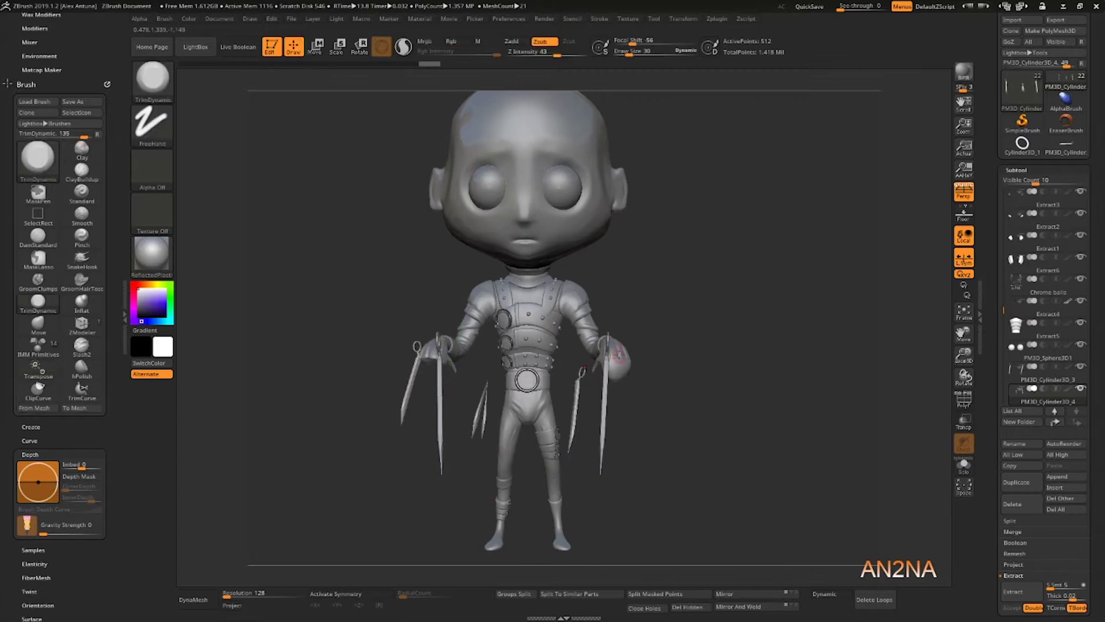
Step: Isolate the splayed outer blade with a rectangle selection, remove the stray pieces and mirror it to the other hand
{"action": "left_click_drag", "start_coordinate": [350, 295], "coordinate": [440, 302], "text": "ctrl+shift"}
{"action": "left_click", "coordinate": [153, 81], "text": "ctrl+shift"}
{"action": "left_click", "coordinate": [462, 148], "text": "ctrl+shift"}
{"action": "left_click_drag", "start_coordinate": [327, 265], "coordinate": [467, 511], "text": "ctrl+shift"}
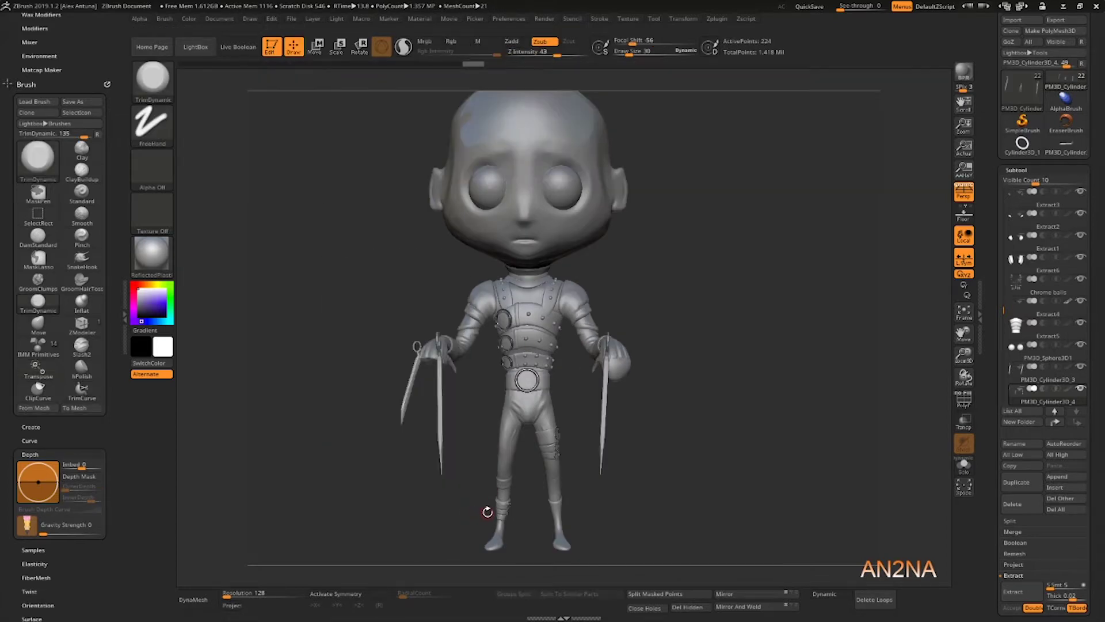
{"action": "mouse_move", "coordinate": [400, 523]}
{"action": "left_mouse_down"}
{"action": "mouse_move", "coordinate": [446, 524]}
{"action": "mouse_move", "coordinate": [403, 518]}
{"action": "left_mouse_up"}
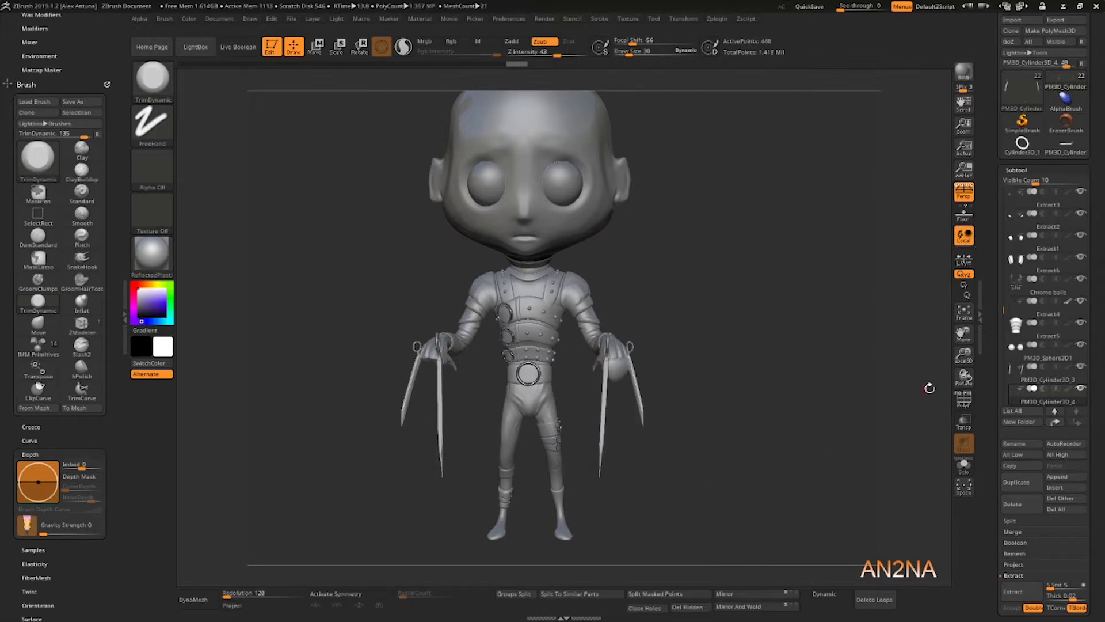
Step: Make the hair subtool visible again to judge the scissor hands on the complete figure
{"action": "left_click_drag", "start_coordinate": [285, 332], "coordinate": [351, 331]}
{"action": "mouse_move", "coordinate": [352, 331]}
{"action": "left_mouse_down"}
{"action": "mouse_move", "coordinate": [374, 334]}
{"action": "mouse_move", "coordinate": [331, 331]}
{"action": "left_mouse_up"}
{"action": "left_click_drag", "start_coordinate": [331, 331], "coordinate": [380, 340], "text": "alt"}
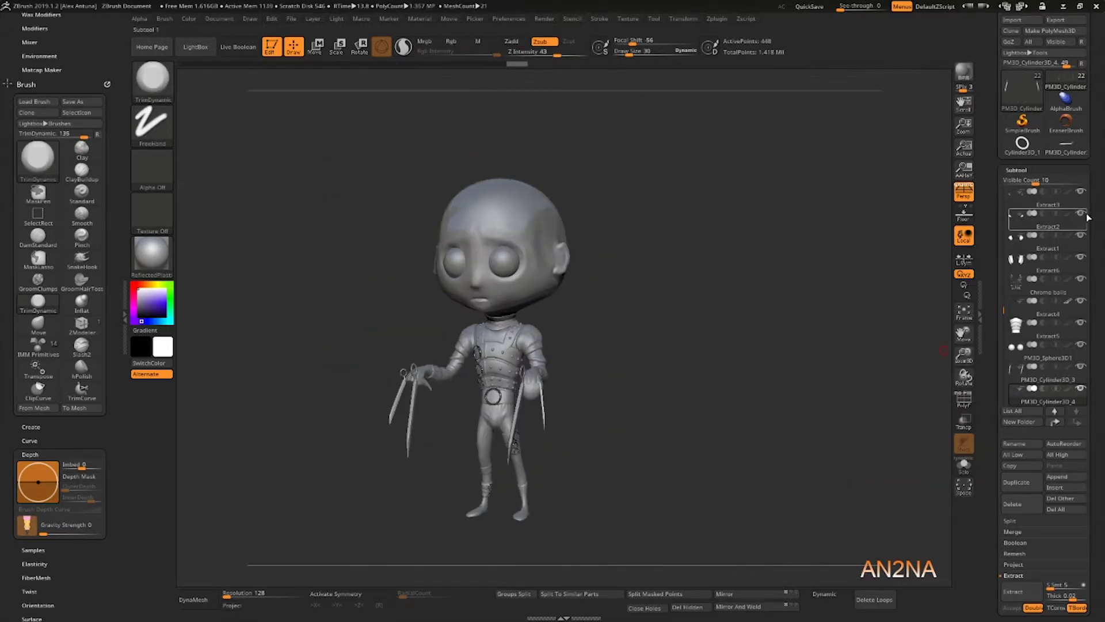
{"action": "left_click_drag", "start_coordinate": [1003, 310], "coordinate": [1004, 193]}
{"action": "left_click", "coordinate": [1081, 235]}
{"action": "left_click_drag", "start_coordinate": [681, 350], "coordinate": [714, 383]}
{"action": "left_click_drag", "start_coordinate": [714, 383], "coordinate": [669, 398]}
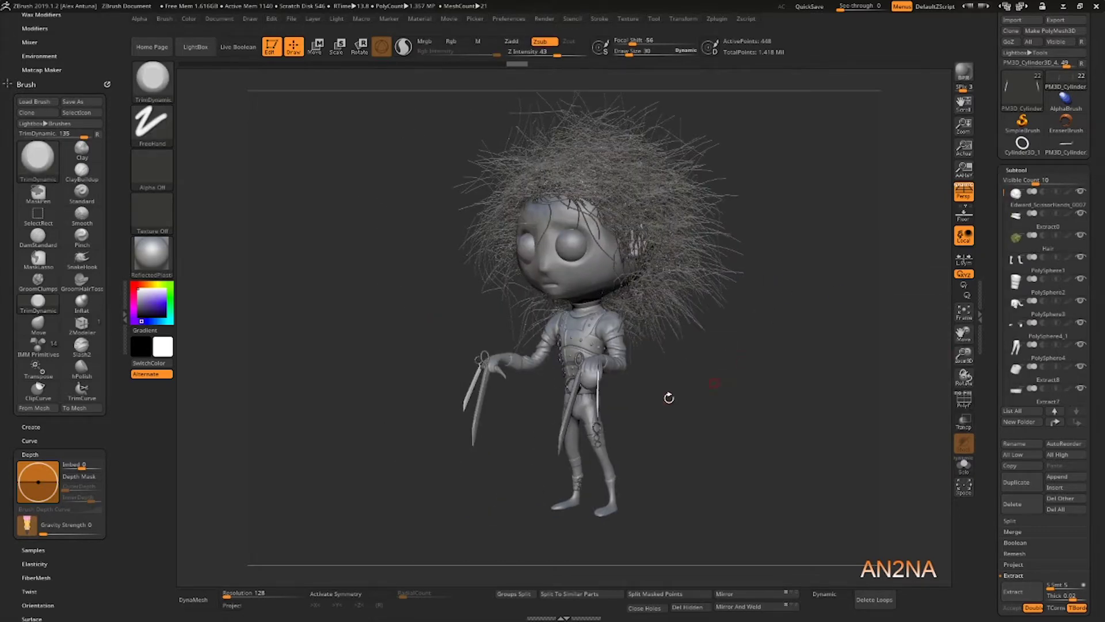
Step: Duplicate the long inner scissor blade and move the copy toward the middle of the hand
{"action": "left_click_drag", "start_coordinate": [451, 342], "coordinate": [541, 423]}
{"action": "left_click", "coordinate": [668, 344], "text": "alt"}
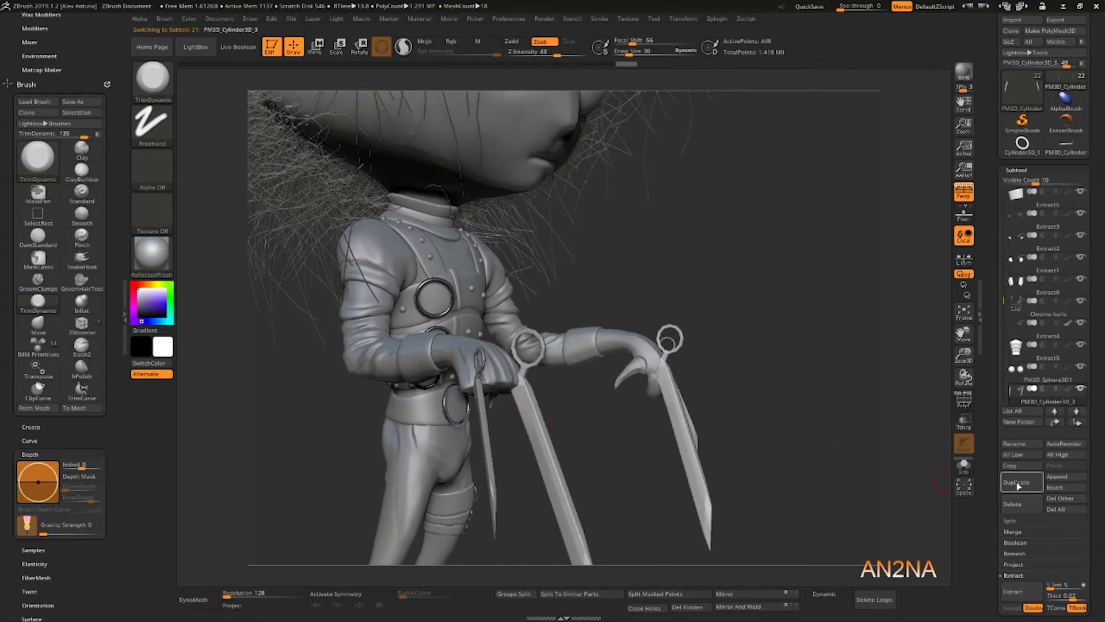
{"action": "key", "text": "w"}
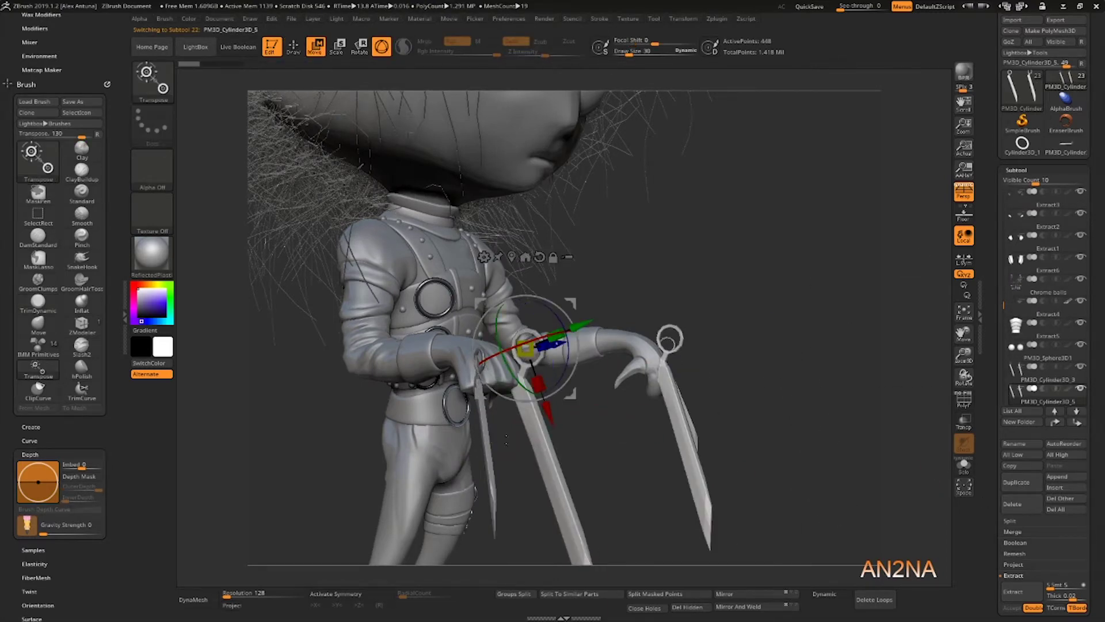
{"action": "left_click_drag", "start_coordinate": [508, 348], "coordinate": [366, 380], "text": "ctrl+shift"}
{"action": "left_click_drag", "start_coordinate": [494, 353], "coordinate": [422, 380]}
{"action": "left_click_drag", "start_coordinate": [576, 403], "coordinate": [482, 382]}
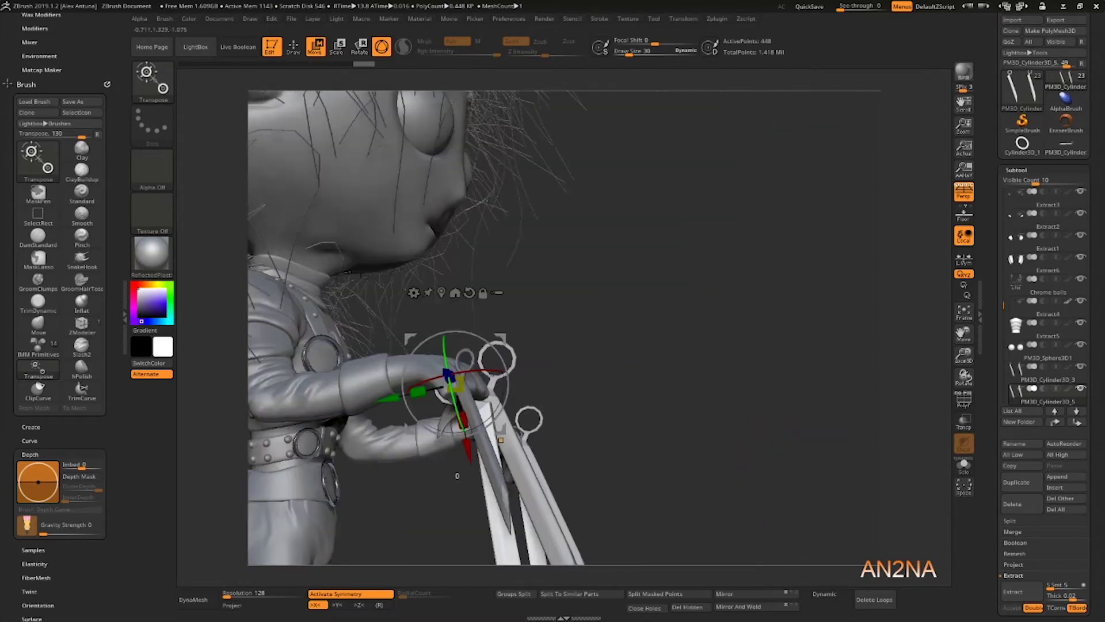
{"action": "left_click_drag", "start_coordinate": [650, 369], "coordinate": [598, 420]}
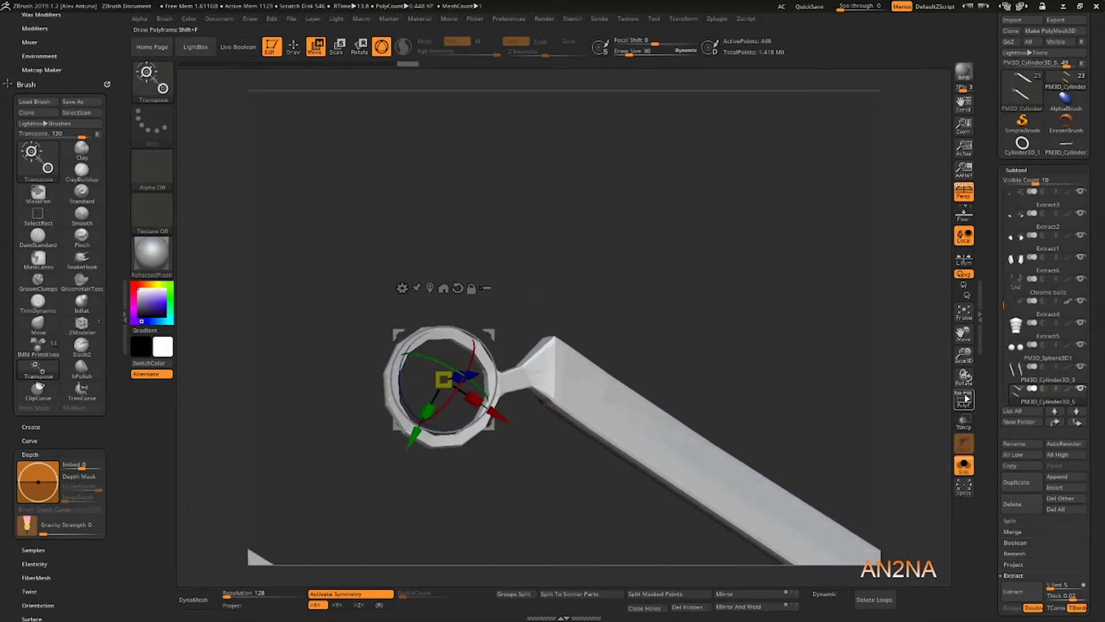
Step: Show the copied blade's polyframe and cut away its ring handle with rectangle selections, keeping only the blade
{"action": "key", "text": "shift+f"}
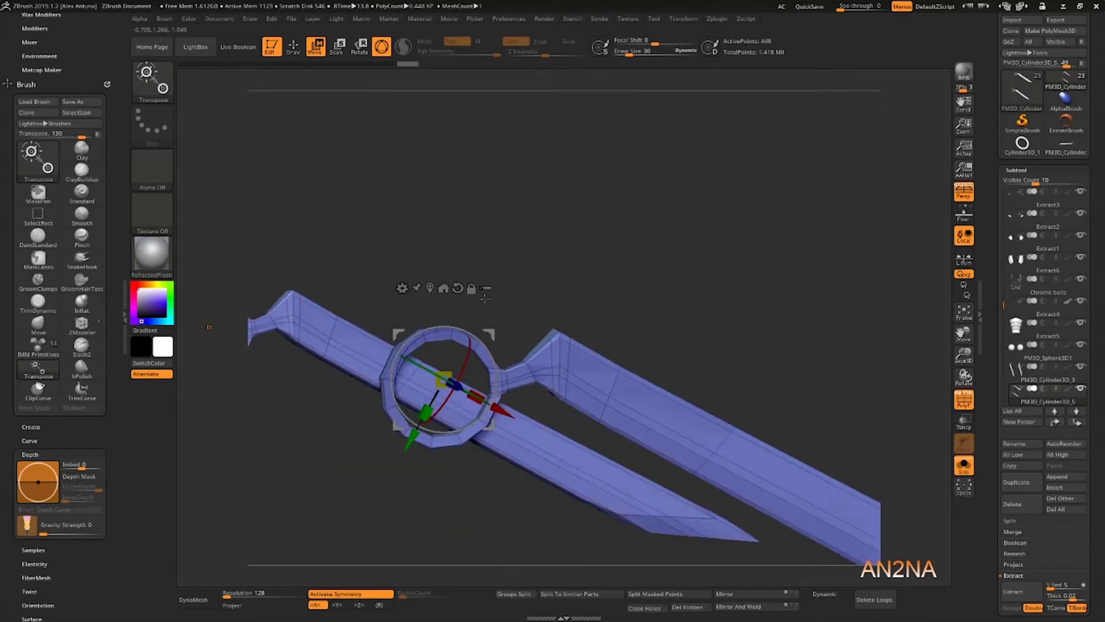
{"action": "mouse_move", "coordinate": [485, 299]}
{"action": "left_mouse_down"}
{"action": "mouse_move", "coordinate": [510, 288]}
{"action": "mouse_move", "coordinate": [489, 282]}
{"action": "mouse_move", "coordinate": [512, 288]}
{"action": "mouse_move", "coordinate": [477, 285]}
{"action": "mouse_move", "coordinate": [442, 311]}
{"action": "left_mouse_up"}
{"action": "key", "text": "q"}
{"action": "key", "text": "p"}
{"action": "left_click_drag", "start_coordinate": [346, 308], "coordinate": [509, 437], "text": "ctrl+shift"}
{"action": "left_click_drag", "start_coordinate": [500, 275], "coordinate": [667, 464], "text": "ctrl+shift"}
{"action": "left_click_drag", "start_coordinate": [643, 561], "coordinate": [858, 477]}
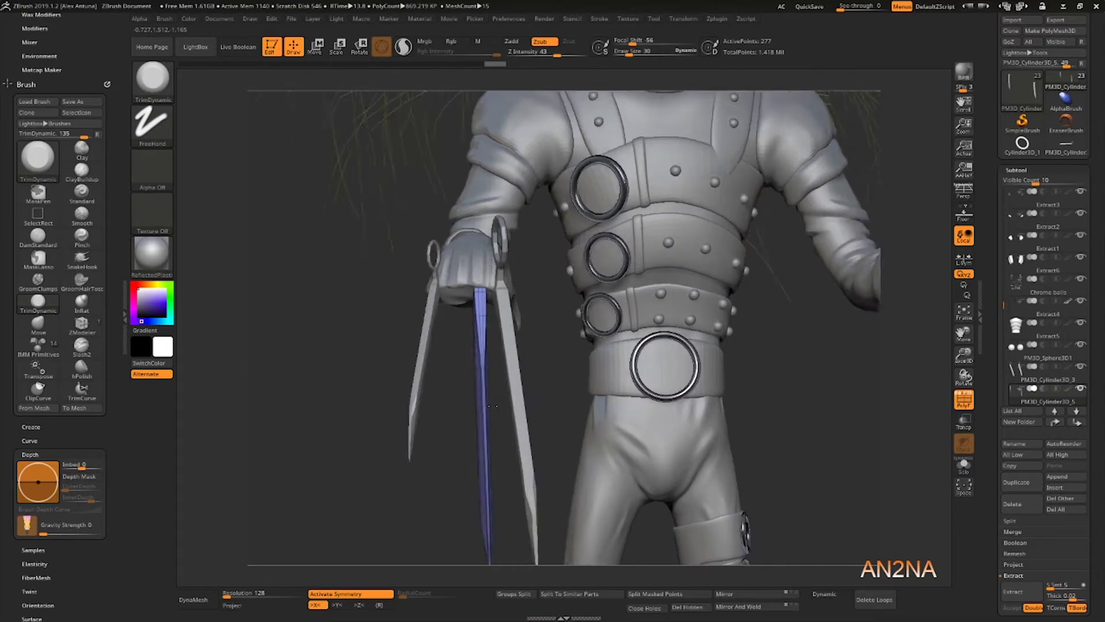
Step: Rotate the ringless blade to align it under the middle of the hand
{"action": "left_click_drag", "start_coordinate": [493, 407], "coordinate": [558, 390]}
{"action": "mouse_move", "coordinate": [724, 420]}
{"action": "left_mouse_down"}
{"action": "mouse_move", "coordinate": [618, 400]}
{"action": "mouse_move", "coordinate": [714, 406]}
{"action": "left_mouse_up"}
{"action": "key", "text": "w"}
{"action": "left_click_drag", "start_coordinate": [526, 259], "coordinate": [527, 288]}
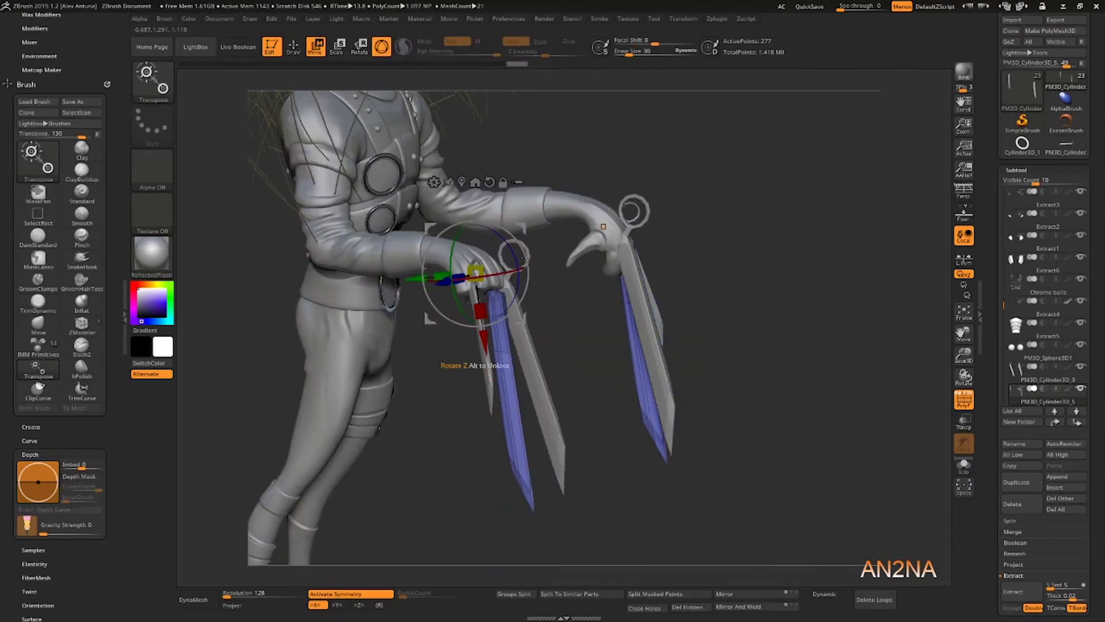
Step: Duplicate the ringless blade, then move and rotate the copy toward the outer fingers
{"action": "left_click_drag", "start_coordinate": [714, 412], "coordinate": [581, 400]}
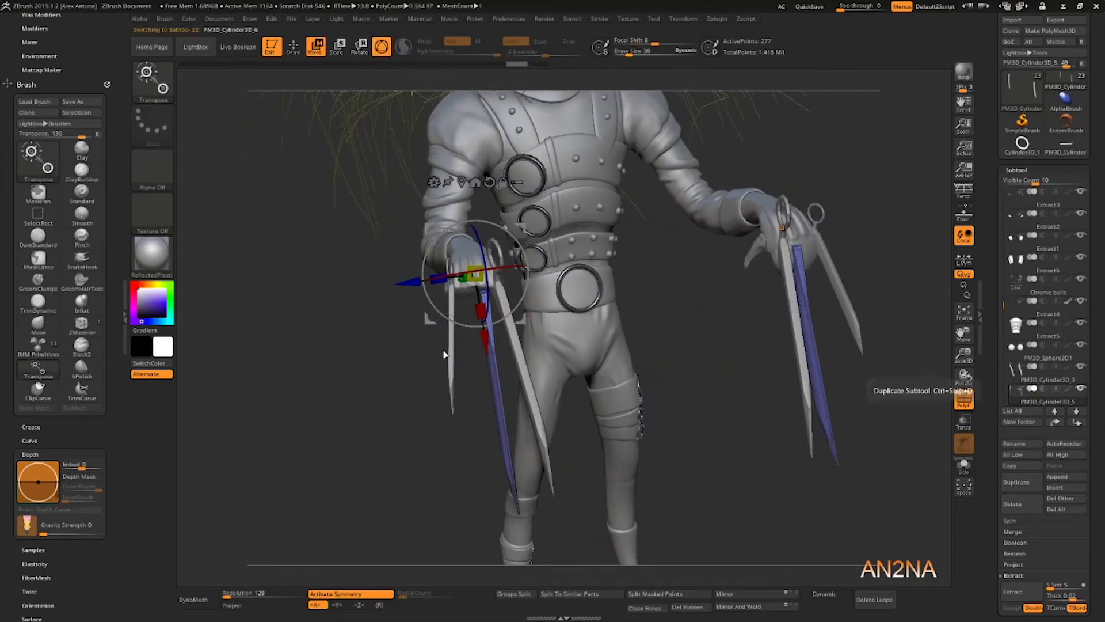
{"action": "left_click_drag", "start_coordinate": [410, 282], "coordinate": [394, 283]}
{"action": "left_click_drag", "start_coordinate": [440, 324], "coordinate": [433, 320]}
{"action": "left_click_drag", "start_coordinate": [395, 366], "coordinate": [459, 333]}
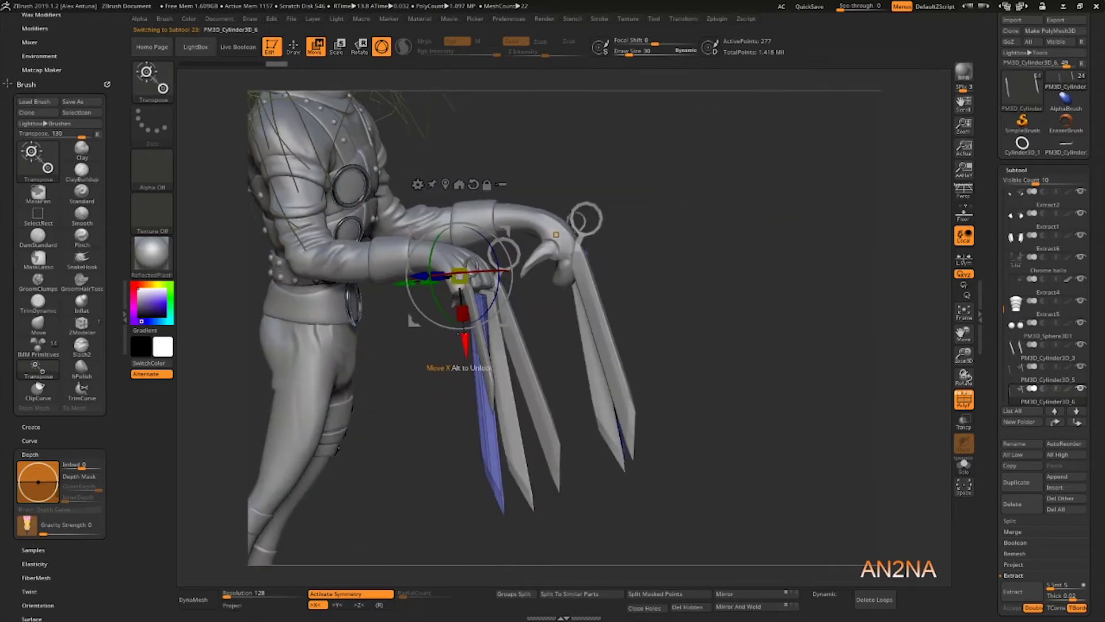
{"action": "left_click_drag", "start_coordinate": [460, 254], "coordinate": [461, 250]}
{"action": "left_click_drag", "start_coordinate": [418, 354], "coordinate": [357, 383]}
{"action": "left_click_drag", "start_coordinate": [396, 289], "coordinate": [384, 291]}
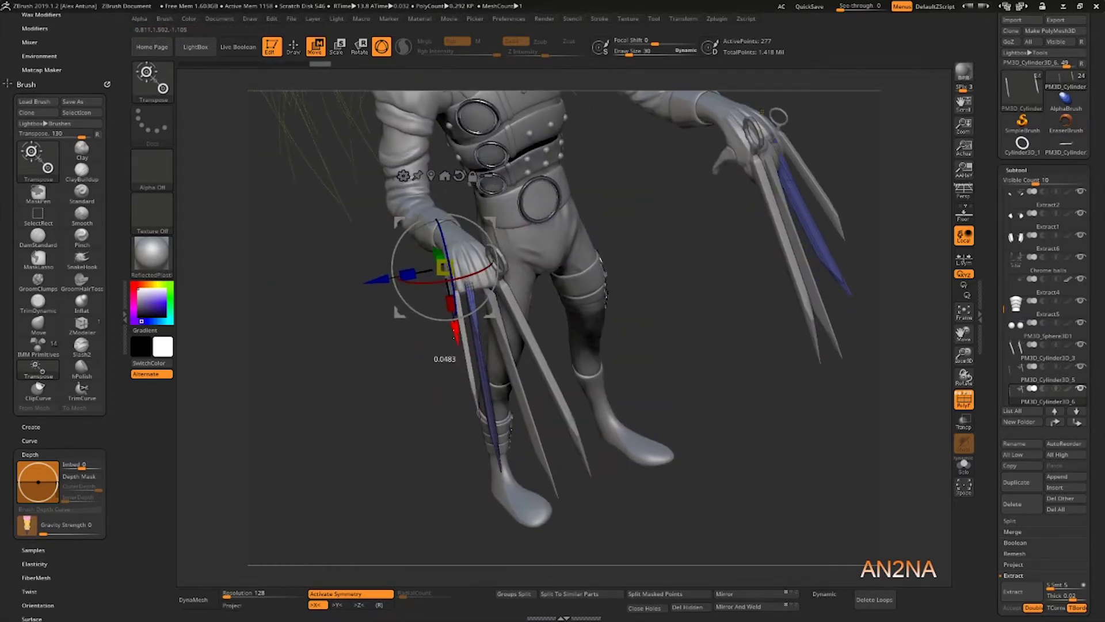
Step: Fine-tune the second ringless blade along its length and sideways so its top tucks into the fingers
{"action": "left_click_drag", "start_coordinate": [455, 335], "coordinate": [455, 341]}
{"action": "left_click_drag", "start_coordinate": [394, 329], "coordinate": [453, 298]}
{"action": "left_click_drag", "start_coordinate": [401, 262], "coordinate": [401, 262]}
{"action": "left_click_drag", "start_coordinate": [394, 334], "coordinate": [331, 365]}
{"action": "left_click_drag", "start_coordinate": [457, 337], "coordinate": [459, 341]}
Step: Select the outer ringed blade and turn off the polyframe display
{"action": "left_click", "coordinate": [457, 369], "text": "alt"}
{"action": "left_click_drag", "start_coordinate": [385, 416], "coordinate": [412, 307]}
{"action": "mouse_move", "coordinate": [357, 397]}
{"action": "left_mouse_down"}
{"action": "mouse_move", "coordinate": [449, 392]}
{"action": "mouse_move", "coordinate": [368, 397]}
{"action": "mouse_move", "coordinate": [377, 391]}
{"action": "mouse_move", "coordinate": [372, 413]}
{"action": "mouse_move", "coordinate": [371, 368]}
{"action": "left_mouse_up"}
{"action": "left_click_drag", "start_coordinate": [371, 369], "coordinate": [345, 368]}
{"action": "key", "text": "q"}
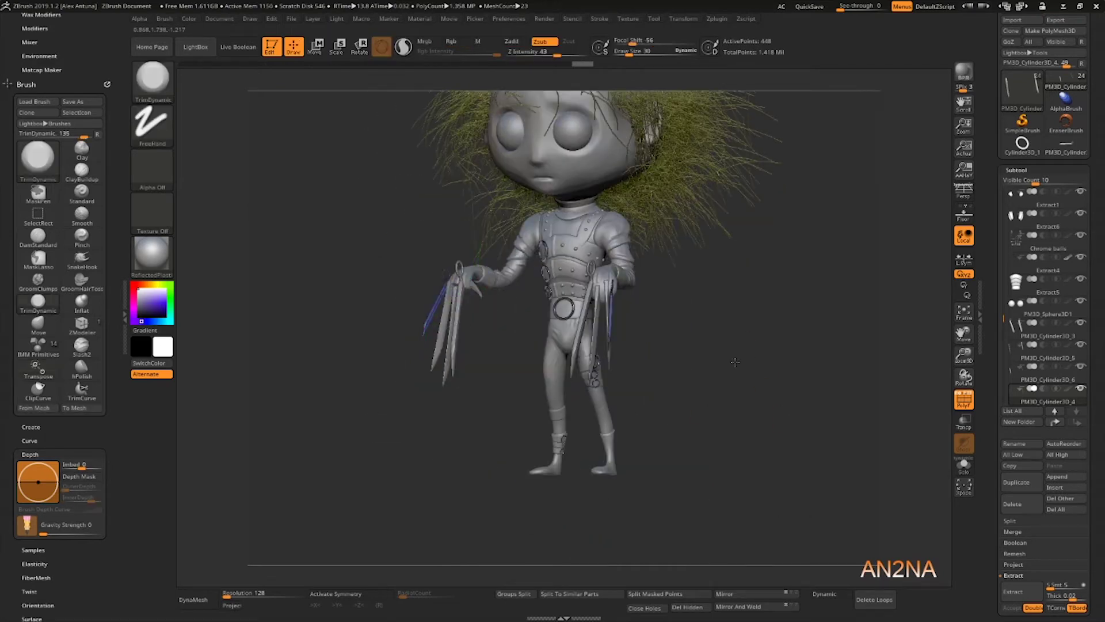
{"action": "key", "text": "shift+f"}
Step: Select the first ringless blade and reposition it under the fingers, adjusting it from several angles
{"action": "mouse_move", "coordinate": [735, 362]}
{"action": "left_mouse_down", "text": "alt"}
{"action": "mouse_move", "coordinate": [738, 424]}
{"action": "mouse_move", "coordinate": [702, 427]}
{"action": "mouse_move", "coordinate": [686, 454]}
{"action": "mouse_move", "coordinate": [754, 438]}
{"action": "mouse_move", "coordinate": [749, 495]}
{"action": "left_mouse_up", "text": "alt"}
{"action": "left_click", "coordinate": [472, 454], "text": "alt"}
{"action": "key", "text": "w"}
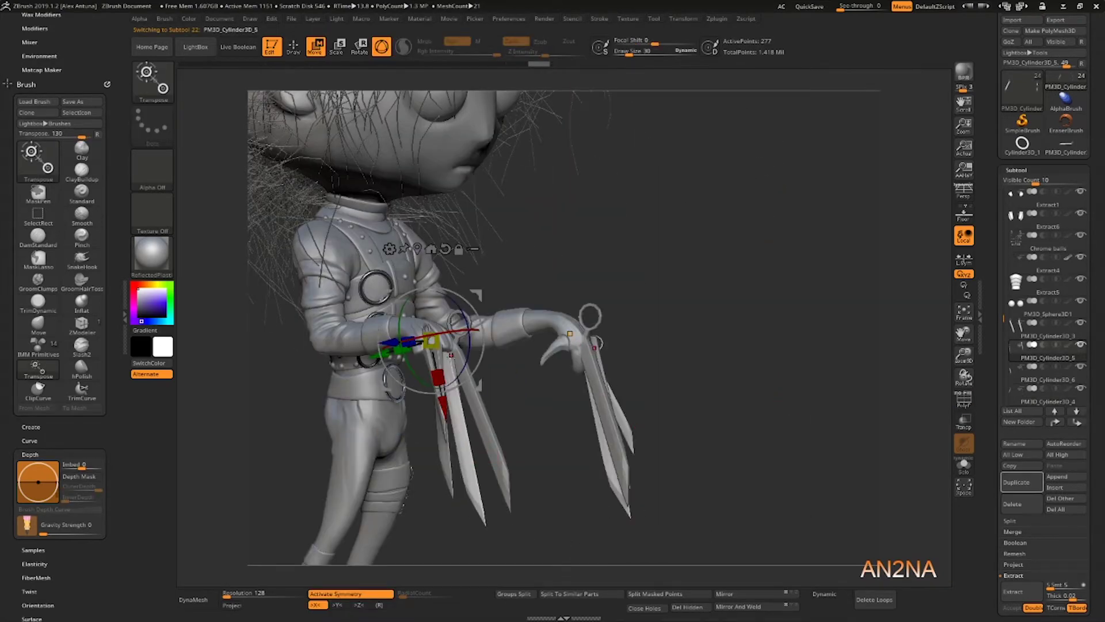
{"action": "right_click_drag", "start_coordinate": [451, 356], "coordinate": [436, 350]}
{"action": "left_click_drag", "start_coordinate": [374, 339], "coordinate": [434, 335]}
{"action": "right_click_drag", "start_coordinate": [638, 299], "coordinate": [542, 303]}
{"action": "left_click_drag", "start_coordinate": [500, 370], "coordinate": [499, 373]}
{"action": "right_click_drag", "start_coordinate": [501, 374], "coordinate": [585, 371]}
{"action": "left_click_drag", "start_coordinate": [505, 364], "coordinate": [505, 375]}
Step: Select the inner ringed blade and scale it along its length to about 1.03
{"action": "left_click", "coordinate": [481, 380], "text": "alt"}
{"action": "right_click_drag", "start_coordinate": [444, 351], "coordinate": [466, 345]}
{"action": "left_click_drag", "start_coordinate": [455, 326], "coordinate": [540, 307]}
{"action": "key", "text": "ctrl+z"}
{"action": "right_click_drag", "start_coordinate": [417, 339], "coordinate": [482, 338]}
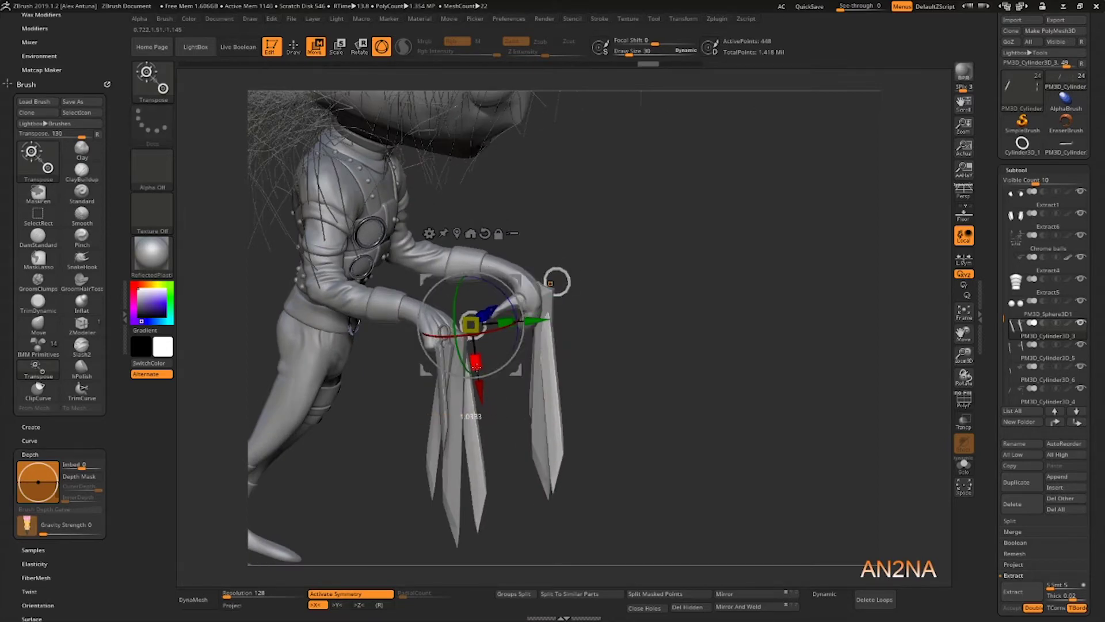
{"action": "left_click_drag", "start_coordinate": [476, 367], "coordinate": [477, 368]}
{"action": "mouse_move", "coordinate": [680, 398]}
{"action": "right_mouse_down"}
{"action": "mouse_move", "coordinate": [611, 400]}
{"action": "mouse_move", "coordinate": [636, 398]}
{"action": "right_mouse_up"}
{"action": "mouse_move", "coordinate": [711, 414]}
{"action": "right_mouse_down", "text": "ctrl"}
{"action": "mouse_move", "coordinate": [714, 386]}
{"action": "mouse_move", "coordinate": [680, 386]}
{"action": "right_mouse_up", "text": "ctrl"}
{"action": "right_click_drag", "start_coordinate": [679, 386], "coordinate": [687, 422], "text": "alt"}
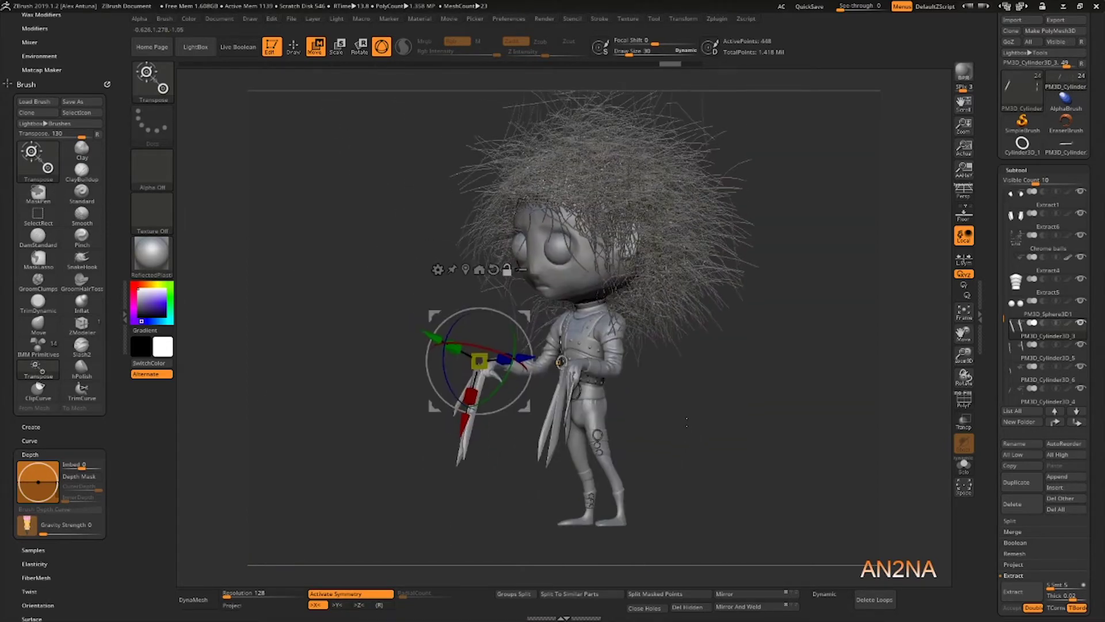
{"action": "left_click_drag", "start_coordinate": [442, 372], "coordinate": [443, 373]}
Step: Select the outer ringed blade and adjust its placement against the hand
{"action": "right_click_drag", "start_coordinate": [412, 374], "coordinate": [473, 382]}
{"action": "left_click", "coordinate": [467, 399], "text": "alt"}
{"action": "left_click", "coordinate": [470, 398], "text": "alt"}
{"action": "right_click_drag", "start_coordinate": [445, 451], "coordinate": [425, 412]}
{"action": "left_click_drag", "start_coordinate": [425, 382], "coordinate": [426, 385]}
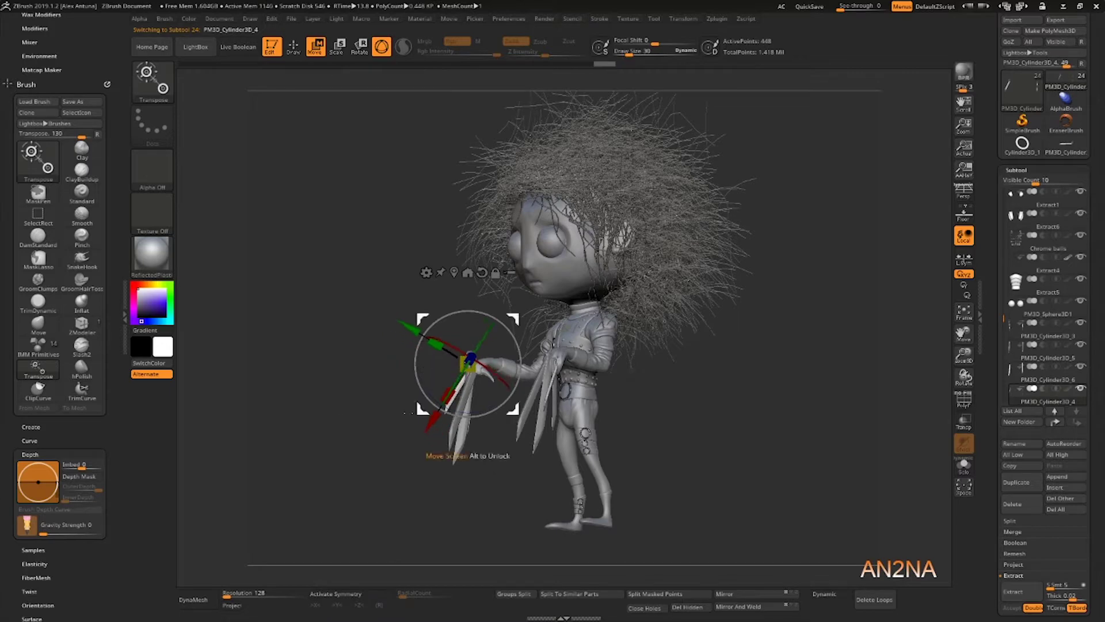
{"action": "right_click_drag", "start_coordinate": [408, 413], "coordinate": [510, 340]}
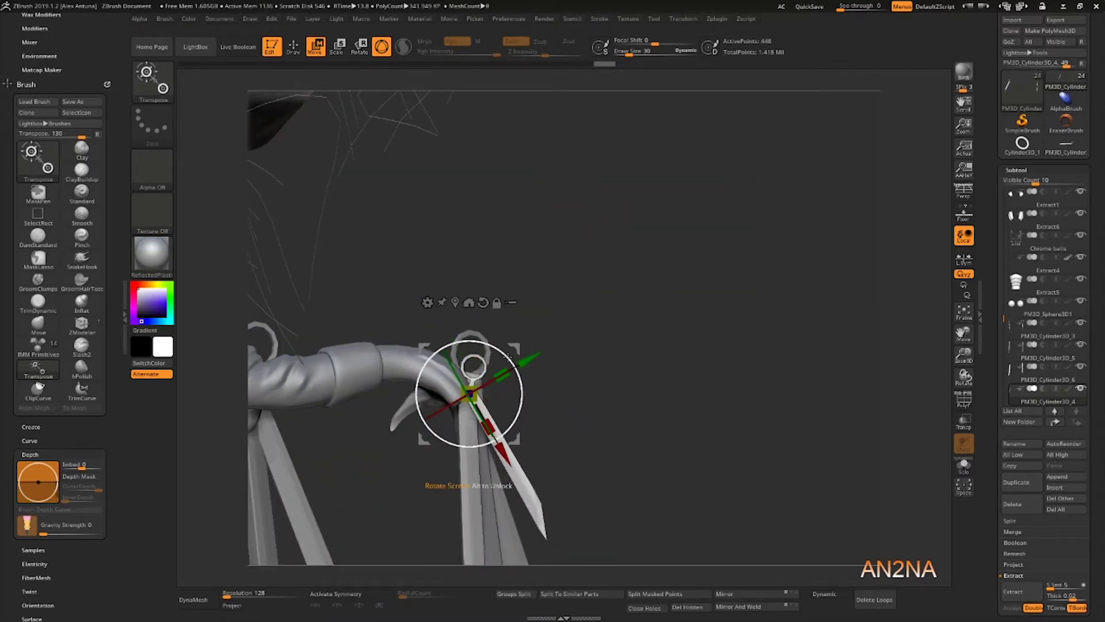
Step: Turn on the perspective view and render a preview of the whole figure with its hair
{"action": "right_click_drag", "start_coordinate": [642, 417], "coordinate": [973, 206]}
{"action": "left_click", "coordinate": [968, 196]}
{"action": "key", "text": "q"}
{"action": "right_click_drag", "start_coordinate": [708, 397], "coordinate": [801, 380]}
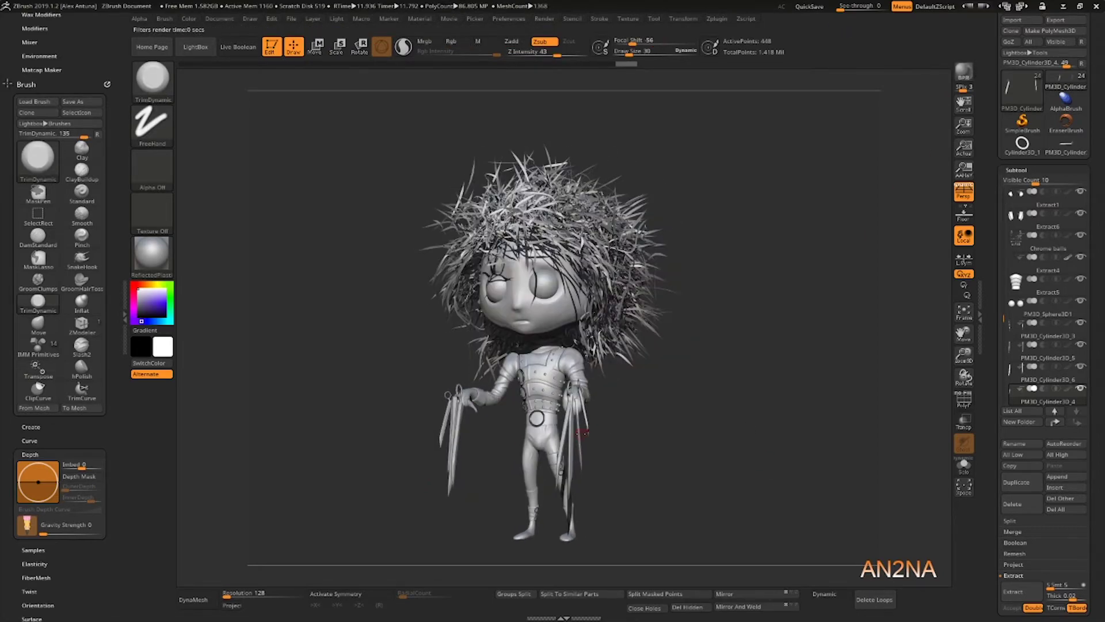
Step: Select the first ringless blade and rotate it slightly with X symmetry active
{"action": "right_click_drag", "start_coordinate": [583, 433], "coordinate": [553, 426]}
{"action": "left_click", "coordinate": [528, 340], "text": "alt"}
{"action": "right_click_drag", "start_coordinate": [518, 348], "coordinate": [599, 339]}
{"action": "key", "text": "x"}
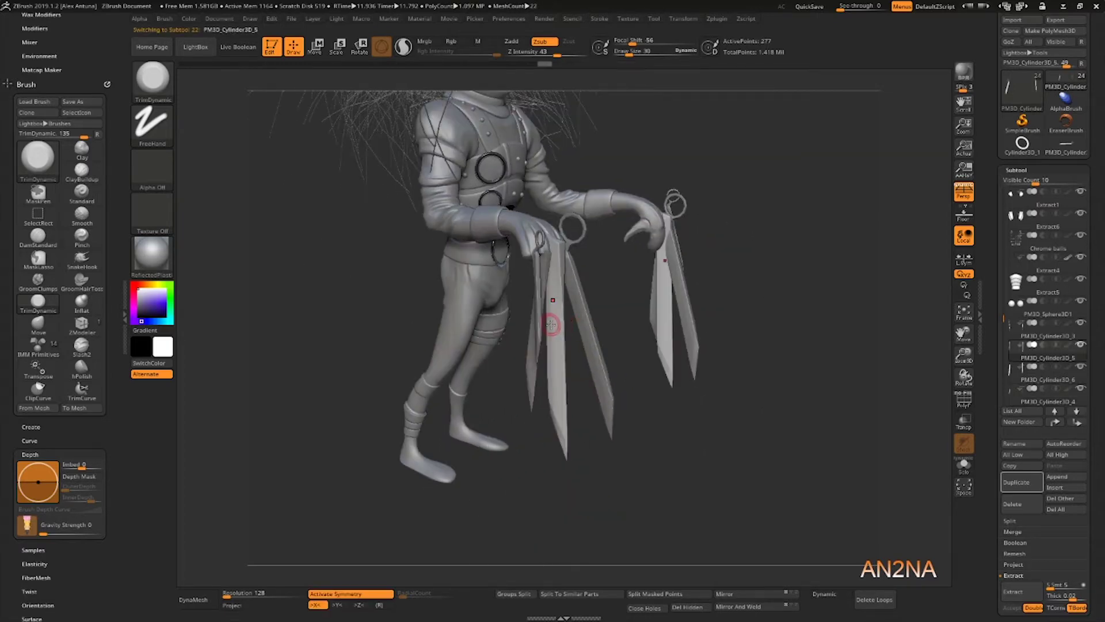
{"action": "key", "text": "w"}
{"action": "mouse_move", "coordinate": [566, 212]}
{"action": "left_mouse_down"}
{"action": "mouse_move", "coordinate": [565, 242]}
{"action": "mouse_move", "coordinate": [568, 231]}
{"action": "left_mouse_up"}
Step: Nudge the blade placement at the fingers and mirror the first ringless blade with Mirror And Weld
{"action": "left_click", "coordinate": [578, 288], "text": "alt"}
{"action": "right_click_drag", "start_coordinate": [628, 323], "coordinate": [524, 342]}
{"action": "left_click_drag", "start_coordinate": [626, 207], "coordinate": [621, 209]}
{"action": "left_click_drag", "start_coordinate": [852, 472], "coordinate": [742, 576]}
{"action": "left_click", "coordinate": [743, 607]}
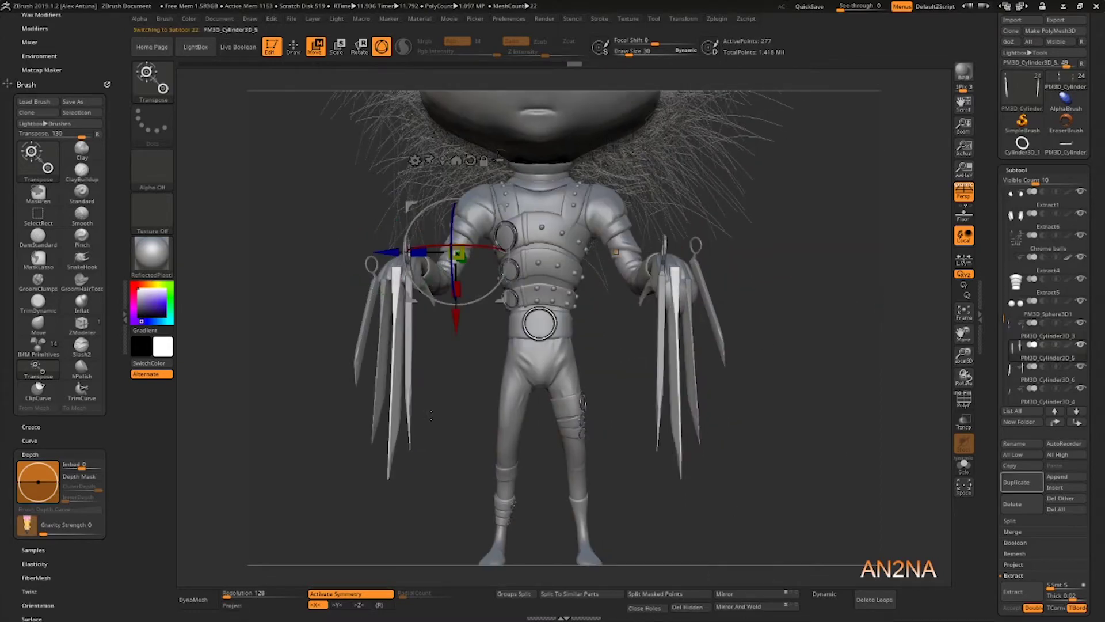
Step: Mirror the second ringless blade to the other hand with Mirror And Weld, and select the outer ringed blade
{"action": "left_click", "coordinate": [423, 388], "text": "alt"}
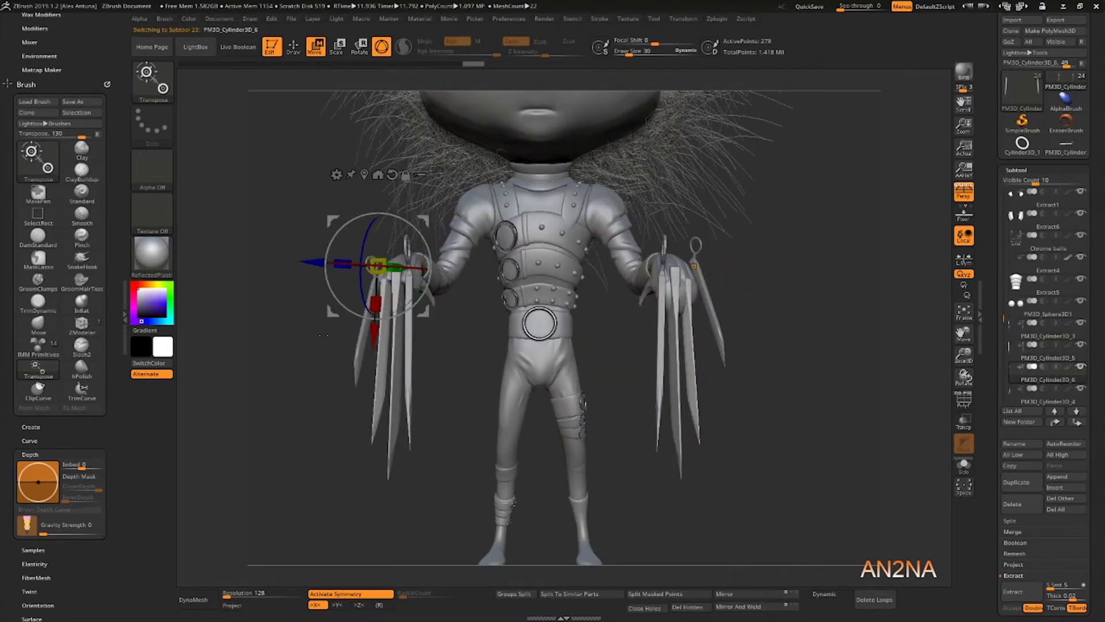
{"action": "left_click", "coordinate": [738, 607]}
{"action": "left_click_drag", "start_coordinate": [742, 519], "coordinate": [298, 265]}
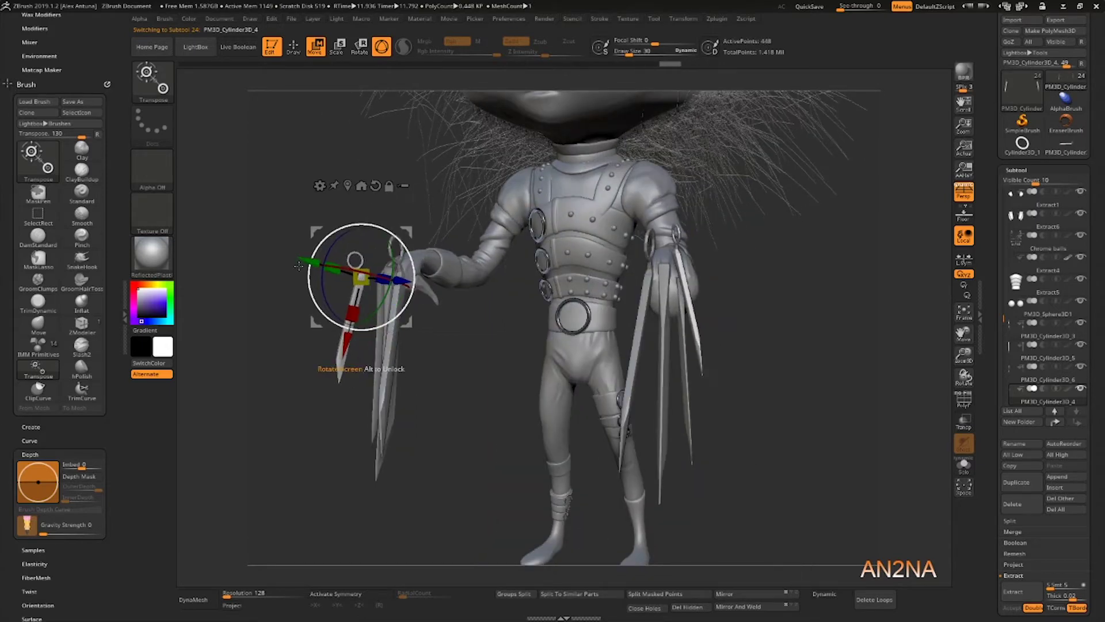
Step: Turn on X symmetry, select the hands and carve finger grooves on the back of the hand with the DamStandard brush
{"action": "key", "text": "x"}
{"action": "mouse_move", "coordinate": [518, 506]}
{"action": "left_mouse_down"}
{"action": "mouse_move", "coordinate": [691, 516]}
{"action": "mouse_move", "coordinate": [625, 426]}
{"action": "mouse_move", "coordinate": [688, 415]}
{"action": "mouse_move", "coordinate": [639, 518]}
{"action": "left_mouse_up"}
{"action": "key", "text": "f"}
{"action": "key", "text": "q"}
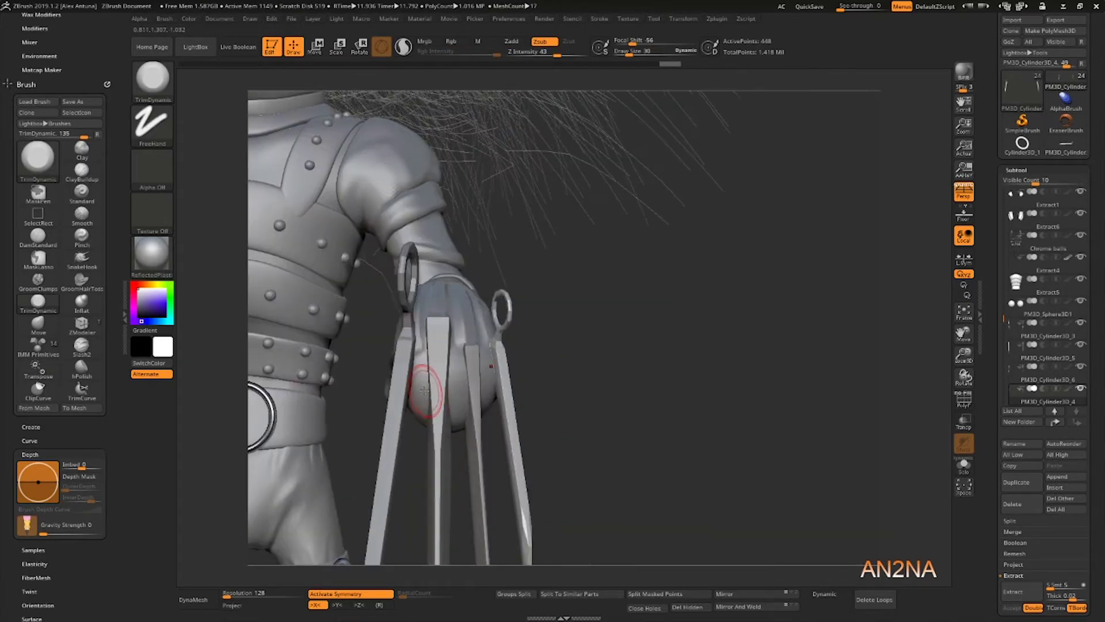
{"action": "key", "text": "b"}
{"action": "key", "text": "d"}
{"action": "key", "text": "s"}
{"action": "left_click", "coordinate": [421, 379], "text": "alt"}
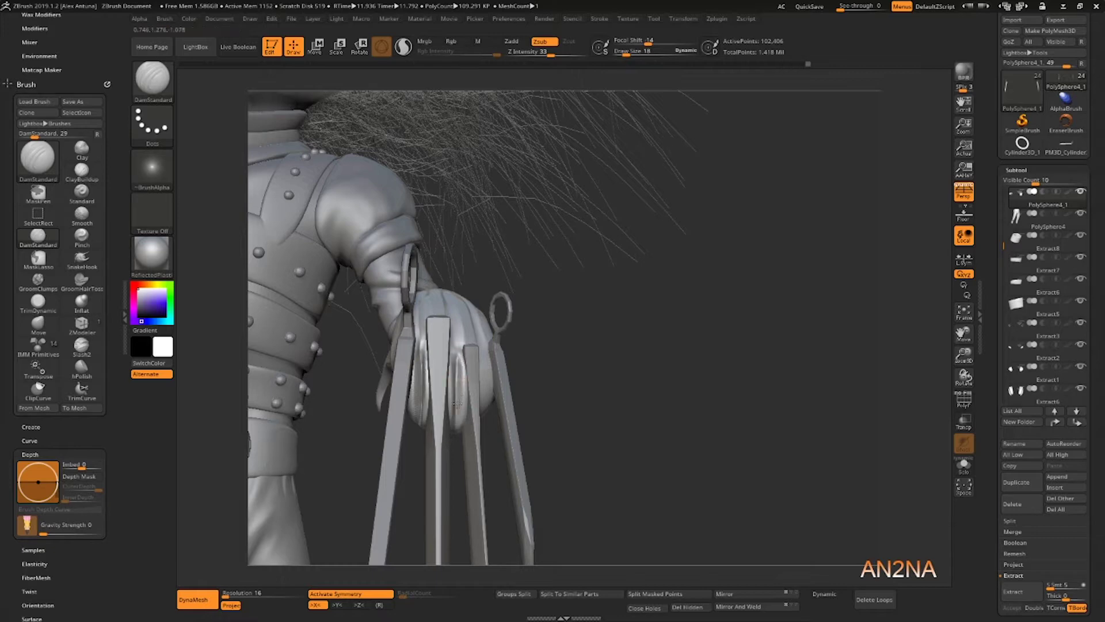
{"action": "left_click_drag", "start_coordinate": [458, 404], "coordinate": [459, 371], "text": "shift"}
{"action": "mouse_move", "coordinate": [459, 406]}
{"action": "right_mouse_down"}
{"action": "mouse_move", "coordinate": [521, 423]}
{"action": "mouse_move", "coordinate": [492, 428]}
{"action": "right_mouse_up"}
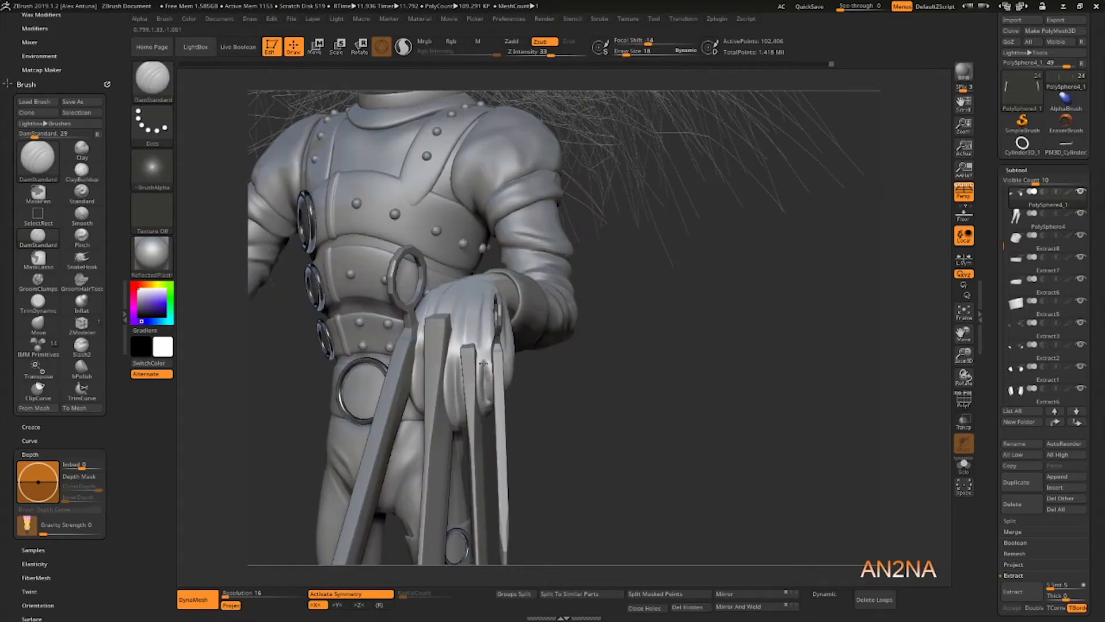
Step: Carve and smooth the finger groove on the outer side of the hand behind the blades
{"action": "left_click_drag", "start_coordinate": [483, 363], "coordinate": [483, 372]}
{"action": "left_click_drag", "start_coordinate": [484, 371], "coordinate": [488, 397], "text": "shift"}
{"action": "left_click_drag", "start_coordinate": [489, 402], "coordinate": [484, 367]}
{"action": "mouse_move", "coordinate": [506, 412]}
{"action": "right_mouse_down"}
{"action": "mouse_move", "coordinate": [547, 428]}
{"action": "mouse_move", "coordinate": [509, 435]}
{"action": "mouse_move", "coordinate": [507, 398]}
{"action": "right_mouse_up"}
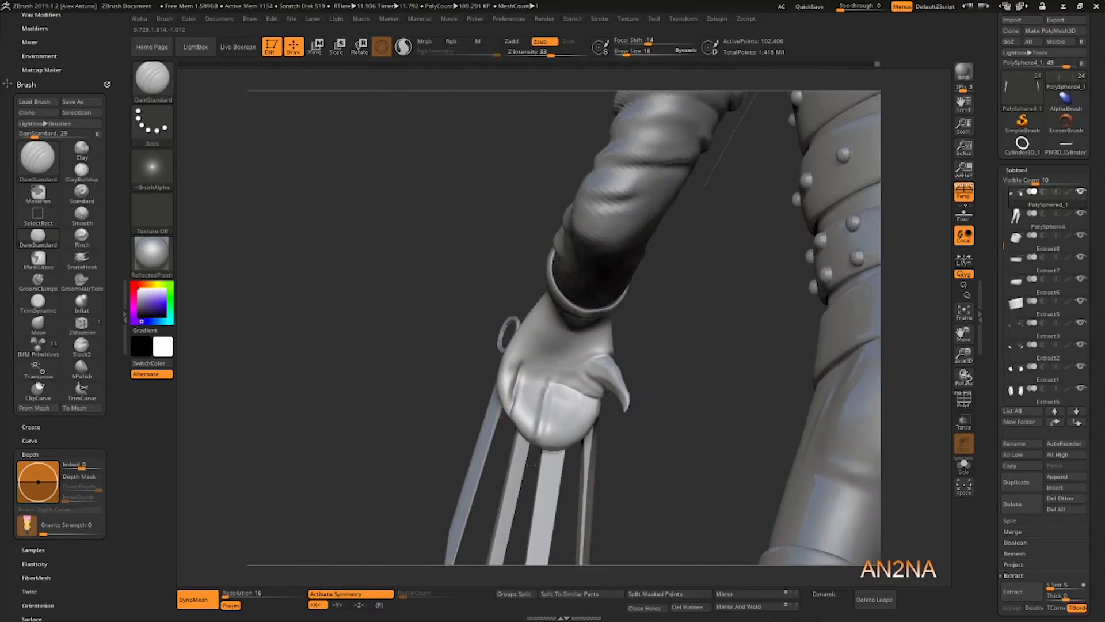
Step: Carve the finger separations and the crease across the palm, smoothing the palm surface towards the wrist
{"action": "left_click_drag", "start_coordinate": [574, 425], "coordinate": [577, 391], "text": "shift"}
{"action": "left_click_drag", "start_coordinate": [521, 360], "coordinate": [588, 393]}
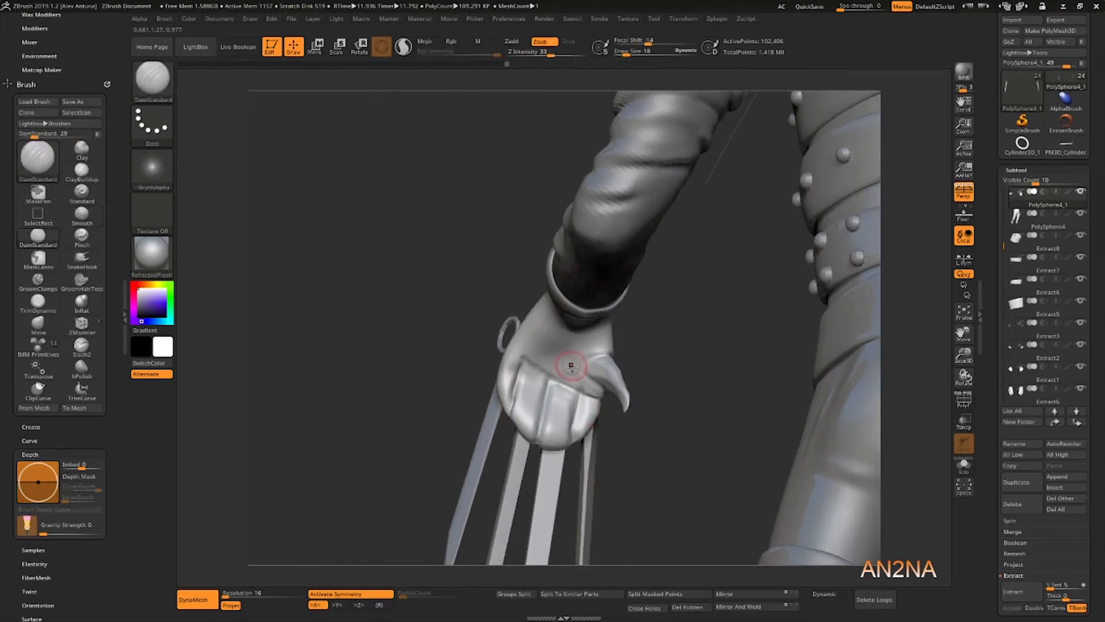
{"action": "left_click_drag", "start_coordinate": [556, 343], "coordinate": [540, 349], "text": "shift"}
{"action": "right_click_drag", "start_coordinate": [544, 349], "coordinate": [555, 317]}
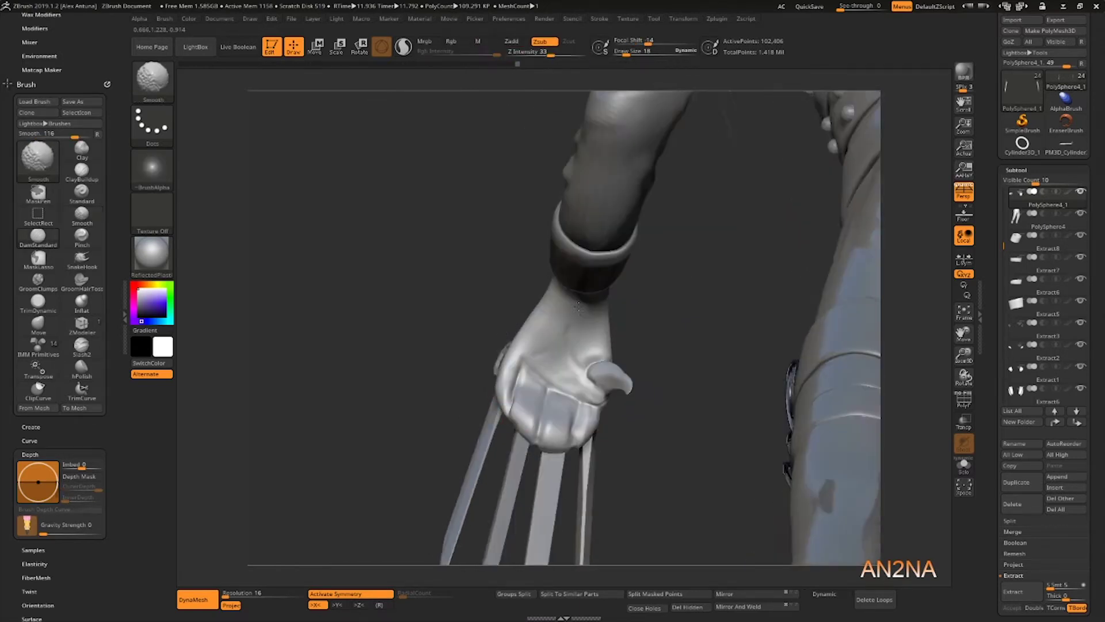
{"action": "left_click_drag", "start_coordinate": [552, 313], "coordinate": [575, 321]}
{"action": "right_click_drag", "start_coordinate": [588, 339], "coordinate": [589, 313]}
{"action": "mouse_move", "coordinate": [543, 383]}
{"action": "right_mouse_down"}
{"action": "mouse_move", "coordinate": [567, 397]}
{"action": "mouse_move", "coordinate": [593, 450]}
{"action": "mouse_move", "coordinate": [592, 429]}
{"action": "mouse_move", "coordinate": [640, 414]}
{"action": "mouse_move", "coordinate": [597, 439]}
{"action": "mouse_move", "coordinate": [576, 438]}
{"action": "right_mouse_up"}
{"action": "right_click_drag", "start_coordinate": [576, 438], "coordinate": [617, 439], "text": "alt"}
Step: Remesh the hands with DynaMesh at resolution 256 and again at 600, checking the mesh with the polyframe display
{"action": "left_click_drag", "start_coordinate": [234, 596], "coordinate": [248, 598]}
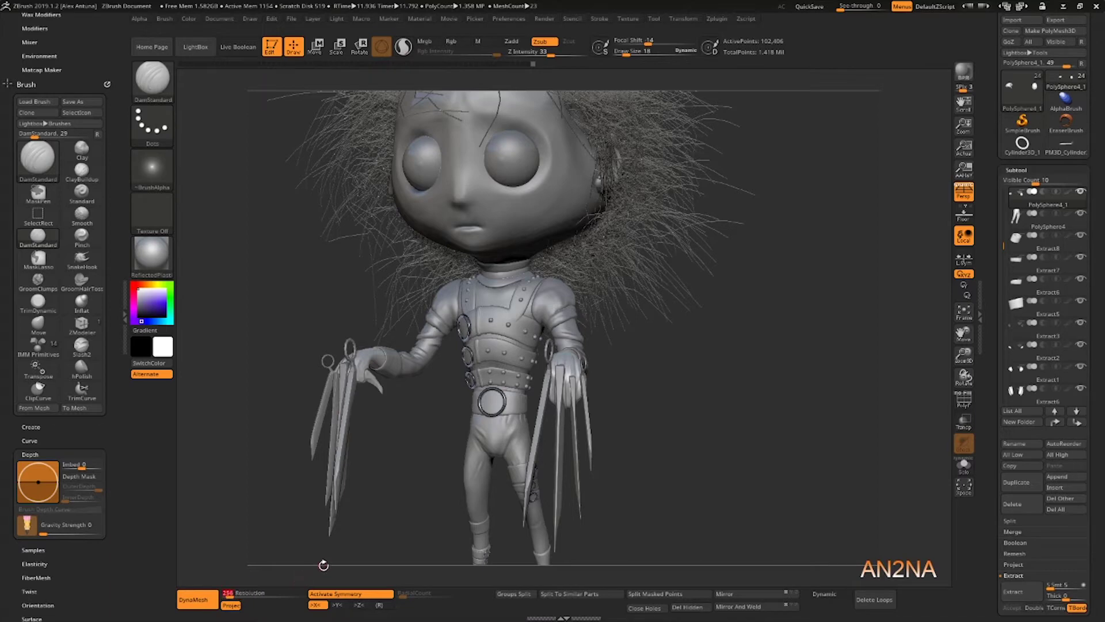
{"action": "left_click_drag", "start_coordinate": [290, 298], "coordinate": [311, 339], "text": "ctrl"}
{"action": "right_click_drag", "start_coordinate": [567, 340], "coordinate": [571, 399], "text": "ctrl"}
{"action": "left_click", "coordinate": [964, 399]}
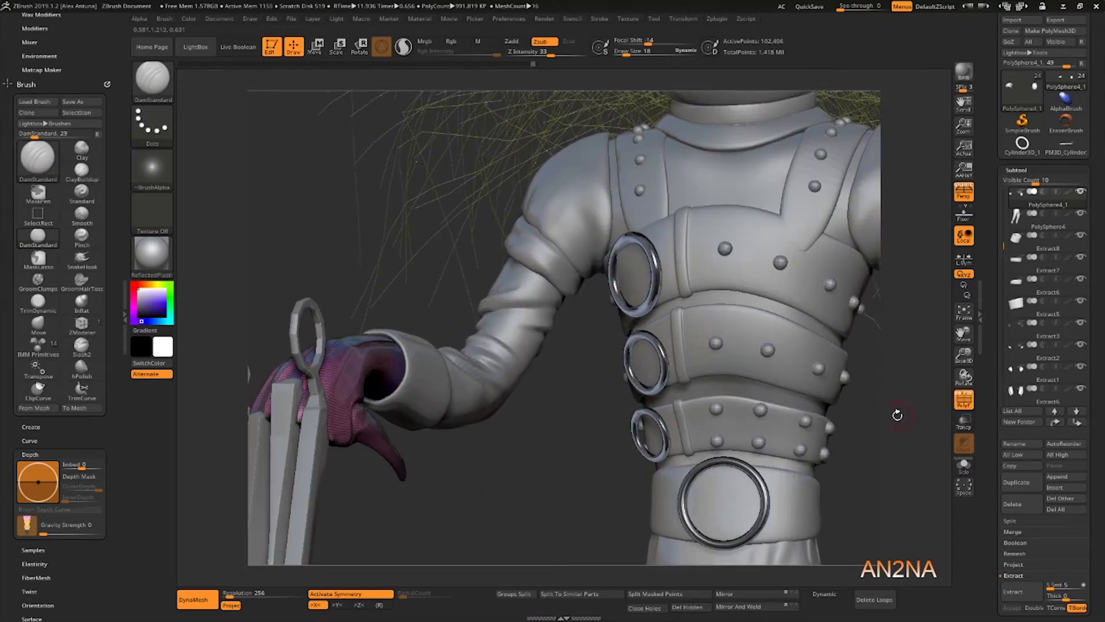
{"action": "left_click_drag", "start_coordinate": [501, 454], "coordinate": [533, 498], "text": "ctrl"}
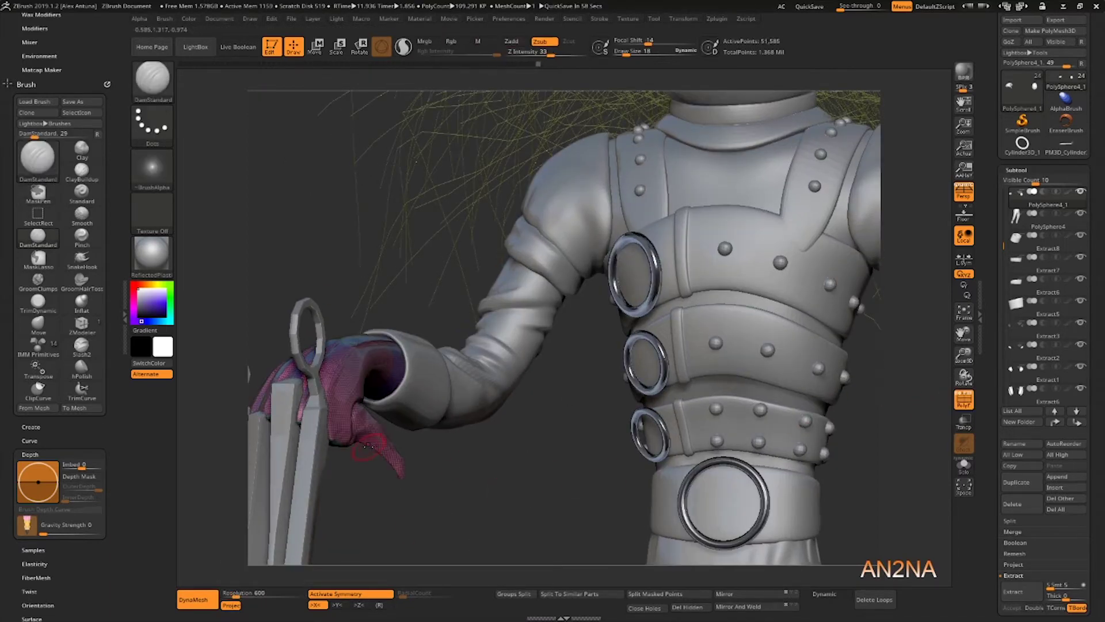
{"action": "right_click_drag", "start_coordinate": [405, 506], "coordinate": [371, 502]}
{"action": "left_click_drag", "start_coordinate": [424, 477], "coordinate": [464, 517], "text": "ctrl"}
{"action": "right_click_drag", "start_coordinate": [425, 478], "coordinate": [679, 403]}
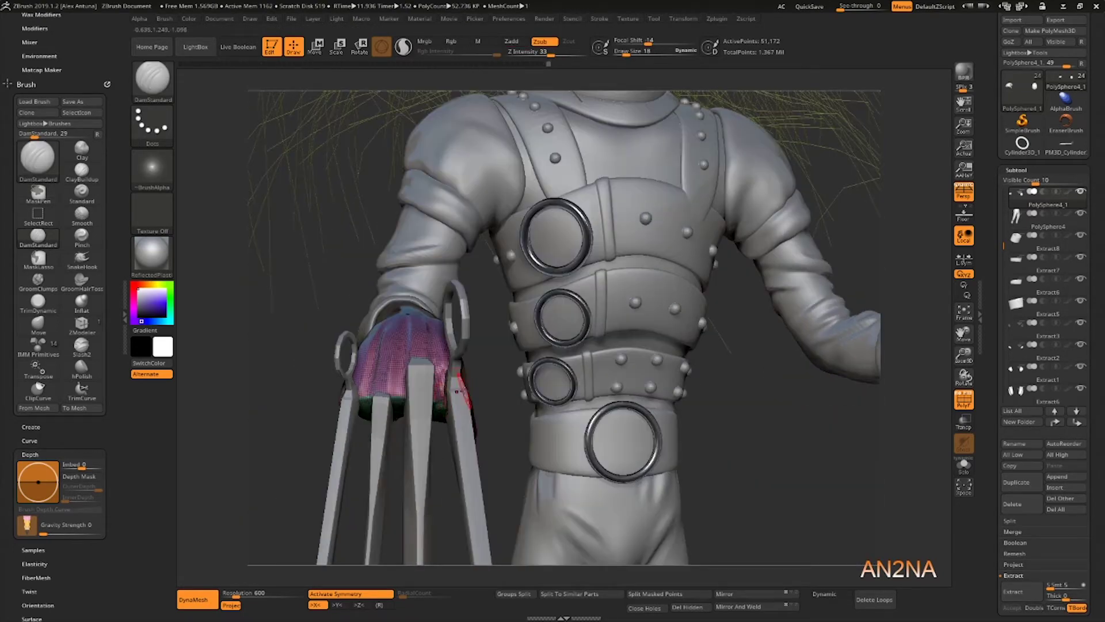
{"action": "key", "text": "shift+f"}
Step: Turn on ghost transparency and build up the knuckles where the blades meet the fingers with the ClayBuildup brush
{"action": "right_click_drag", "start_coordinate": [436, 392], "coordinate": [553, 374]}
{"action": "right_click_drag", "start_coordinate": [386, 414], "coordinate": [399, 481], "text": "ctrl"}
{"action": "mouse_move", "coordinate": [398, 481]}
{"action": "right_mouse_down", "text": "alt"}
{"action": "mouse_move", "coordinate": [519, 467]}
{"action": "mouse_move", "coordinate": [521, 423]}
{"action": "mouse_move", "coordinate": [527, 434]}
{"action": "right_mouse_up", "text": "alt"}
{"action": "key", "text": "shift+t"}
{"action": "key", "text": "b"}
{"action": "key", "text": "c"}
{"action": "key", "text": "b"}
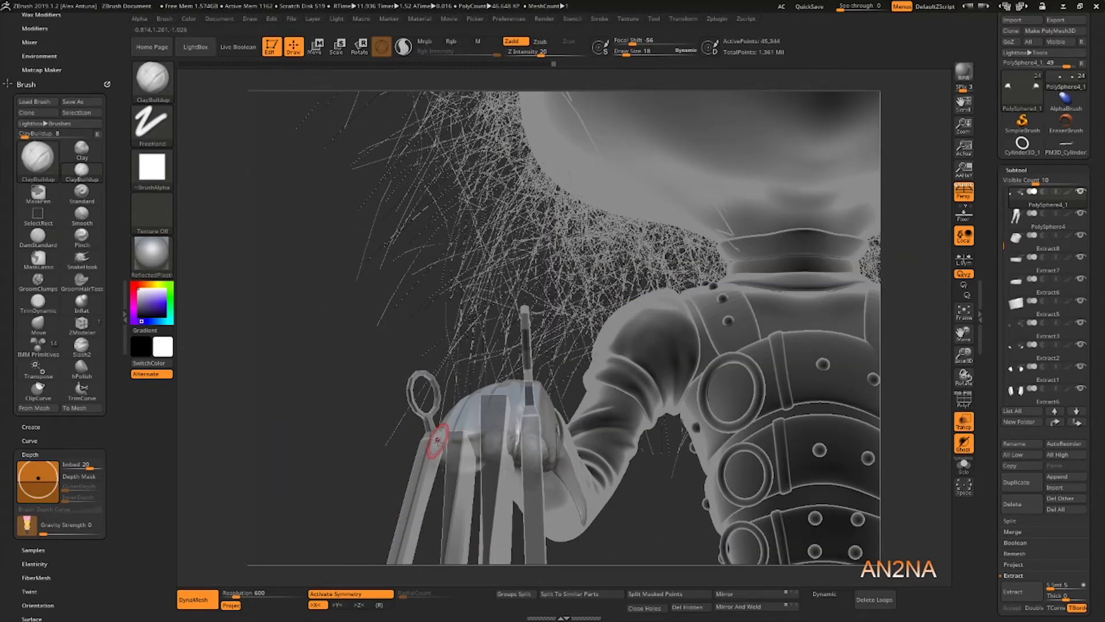
{"action": "right_click_drag", "start_coordinate": [437, 440], "coordinate": [497, 441]}
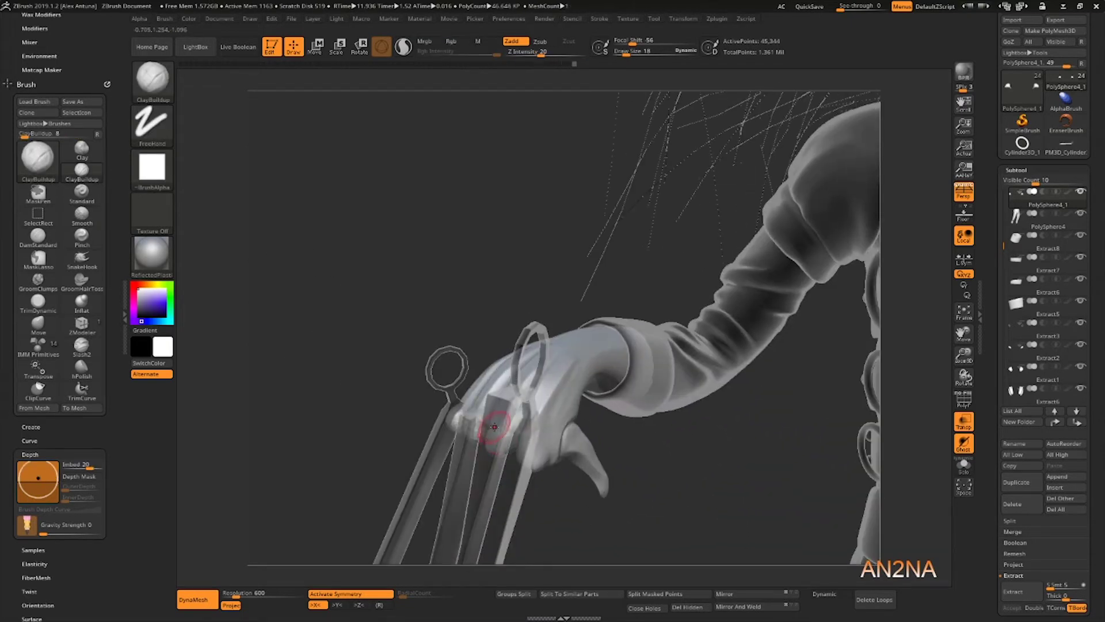
Step: Flatten the back and thumb side of the hand with the hPolish brush
{"action": "key", "text": "b"}
{"action": "key", "text": "h"}
{"action": "key", "text": "p"}
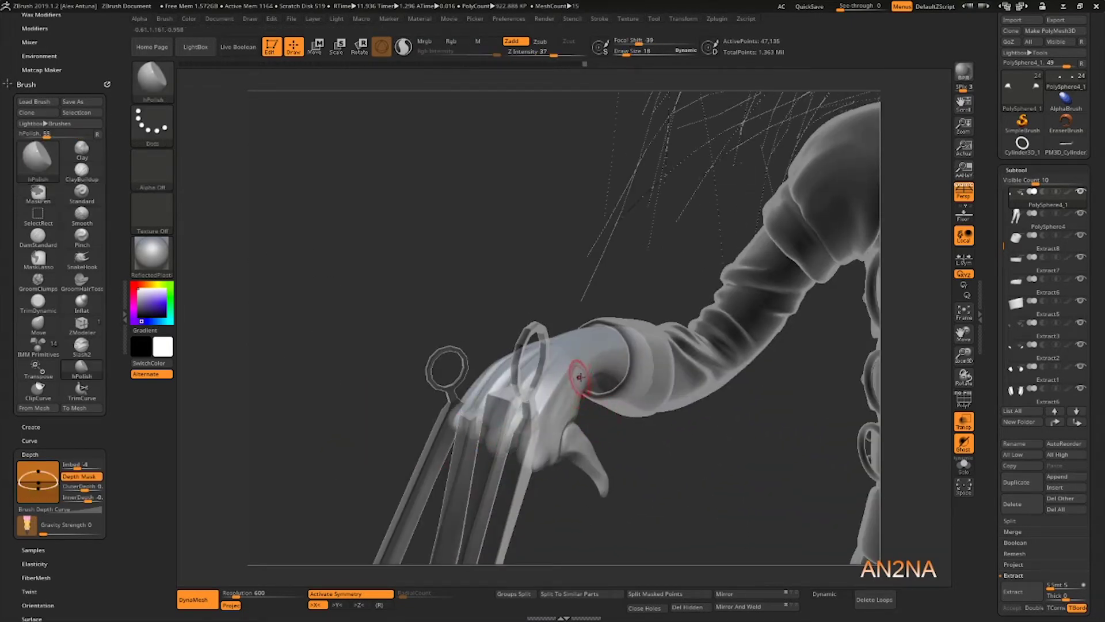
{"action": "right_click_drag", "start_coordinate": [594, 361], "coordinate": [572, 383]}
{"action": "right_click_drag", "start_coordinate": [557, 448], "coordinate": [606, 468]}
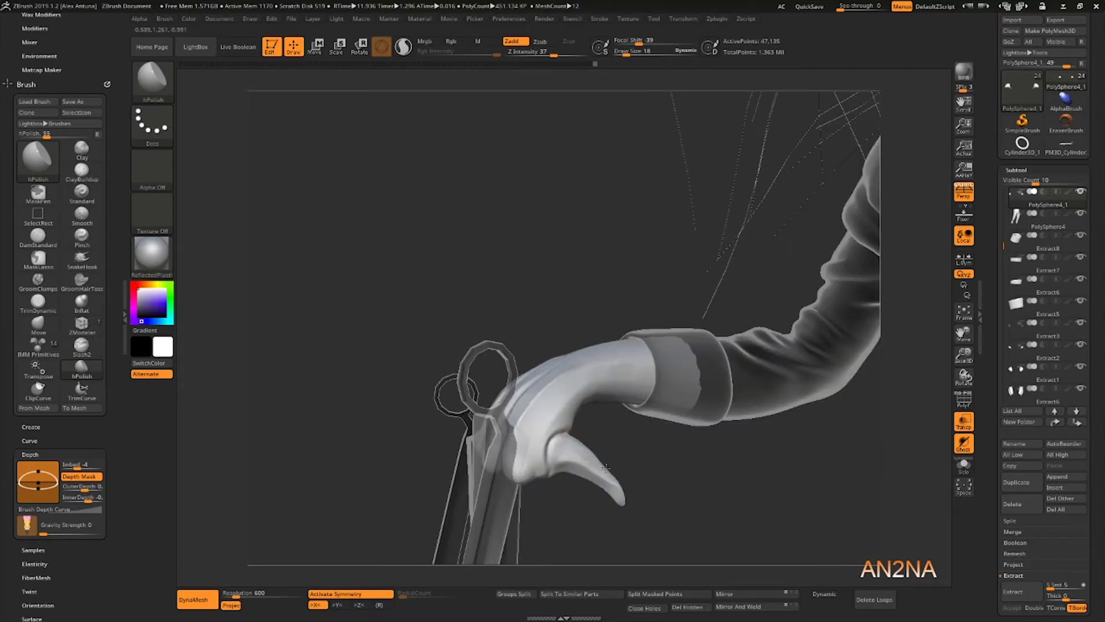
Step: Sharpen the crease at the base of the thumb with the DamStandard brush and turn off transparency
{"action": "key", "text": "b"}
{"action": "key", "text": "d"}
{"action": "key", "text": "s"}
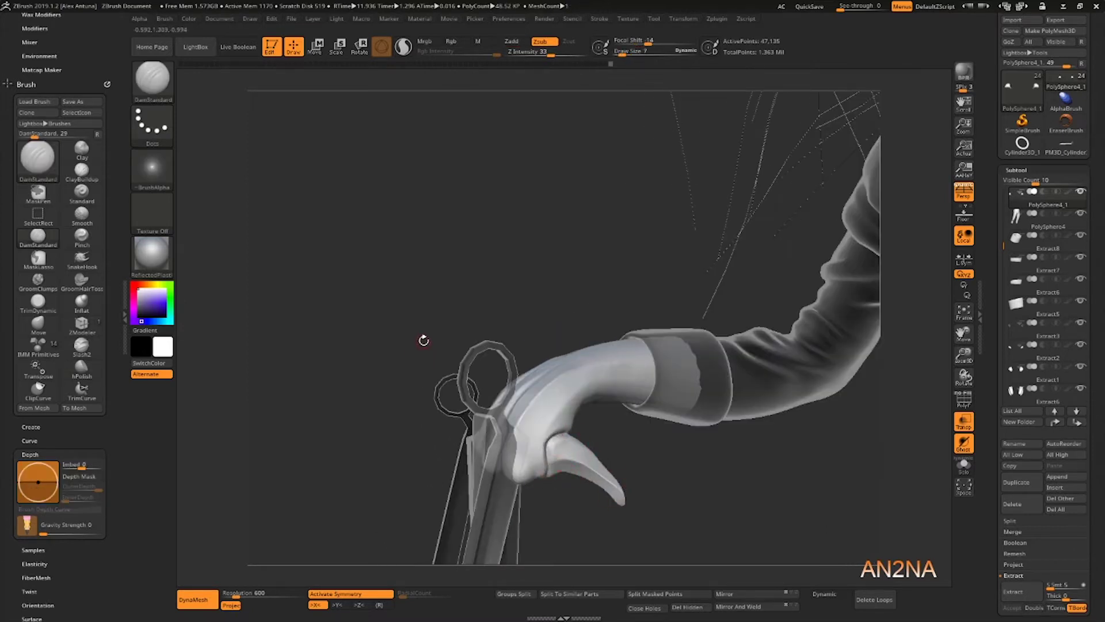
{"action": "mouse_move", "coordinate": [423, 340]}
{"action": "right_mouse_down", "text": "alt"}
{"action": "mouse_move", "coordinate": [389, 278]}
{"action": "mouse_move", "coordinate": [403, 351]}
{"action": "right_mouse_up", "text": "alt"}
{"action": "mouse_move", "coordinate": [493, 372]}
{"action": "right_mouse_down"}
{"action": "mouse_move", "coordinate": [515, 374]}
{"action": "mouse_move", "coordinate": [460, 380]}
{"action": "mouse_move", "coordinate": [489, 397]}
{"action": "right_mouse_up"}
{"action": "left_click", "coordinate": [965, 422]}
Step: Flatten the side of the index finger near the blade with the TrimDynamic brush
{"action": "key", "text": "bracketright"}
{"action": "key", "text": "b"}
{"action": "key", "text": "t"}
{"action": "key", "text": "d"}
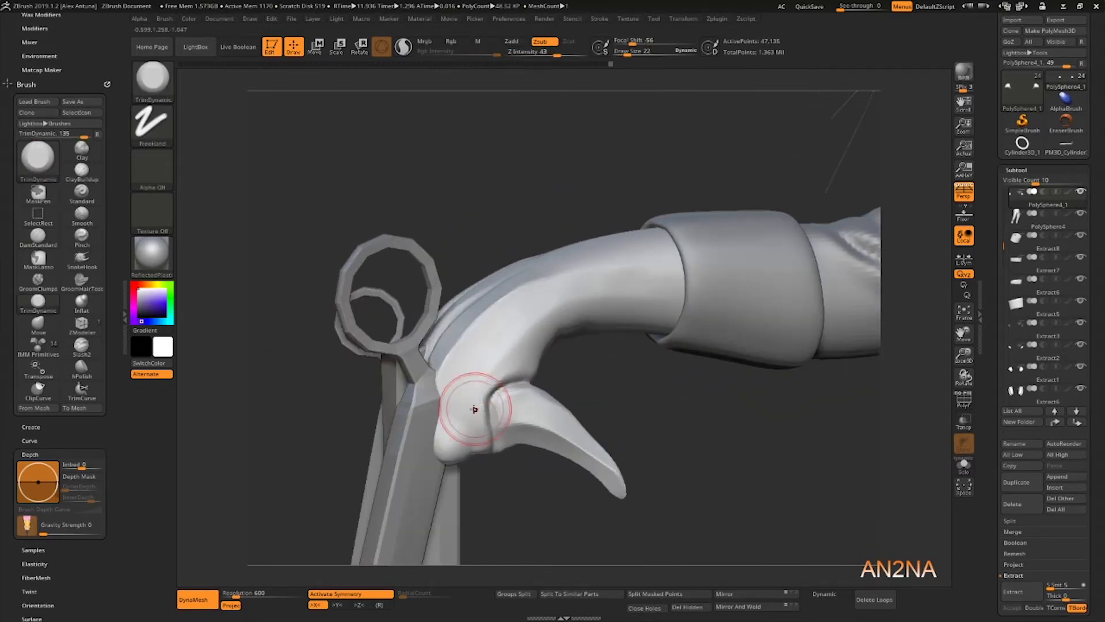
{"action": "mouse_move", "coordinate": [468, 434]}
{"action": "right_mouse_down"}
{"action": "mouse_move", "coordinate": [406, 394]}
{"action": "mouse_move", "coordinate": [446, 406]}
{"action": "mouse_move", "coordinate": [463, 395]}
{"action": "right_mouse_up"}
Step: Adjust the shape of the fingertip and thumb with the Move brush
{"action": "key", "text": "b"}
{"action": "key", "text": "m"}
{"action": "key", "text": "v"}
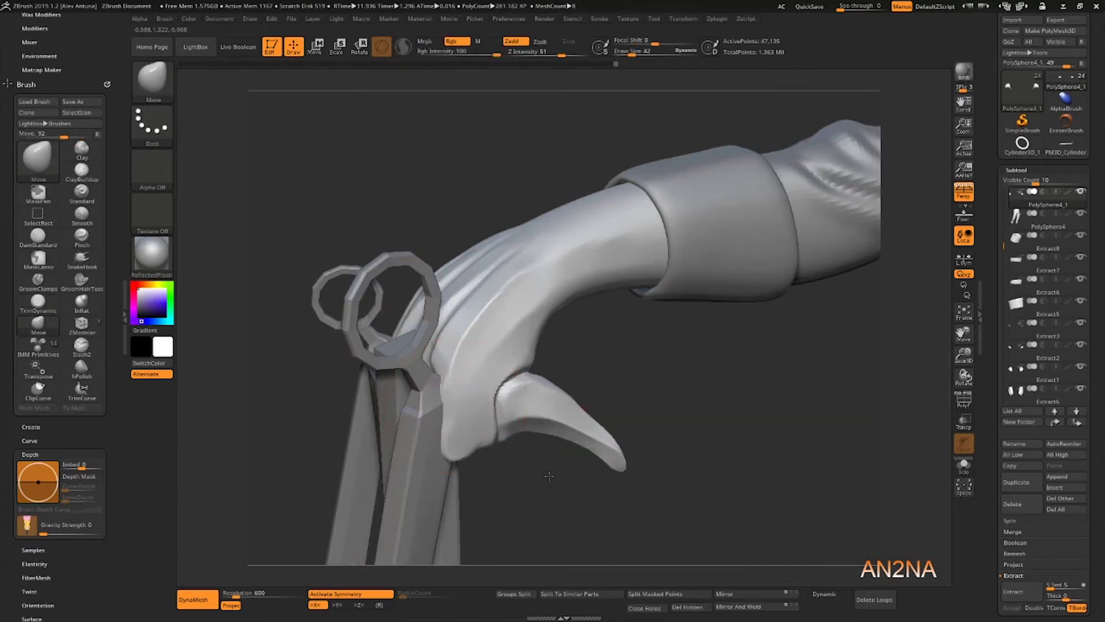
{"action": "mouse_move", "coordinate": [314, 369]}
{"action": "right_mouse_down"}
{"action": "mouse_move", "coordinate": [279, 375]}
{"action": "mouse_move", "coordinate": [426, 368]}
{"action": "mouse_move", "coordinate": [270, 346]}
{"action": "right_mouse_up"}
Step: Insert a small Bolt Head from the IMM Ind. Parts brush on the thumb side of the hand at draw size 14
{"action": "left_click", "coordinate": [155, 88]}
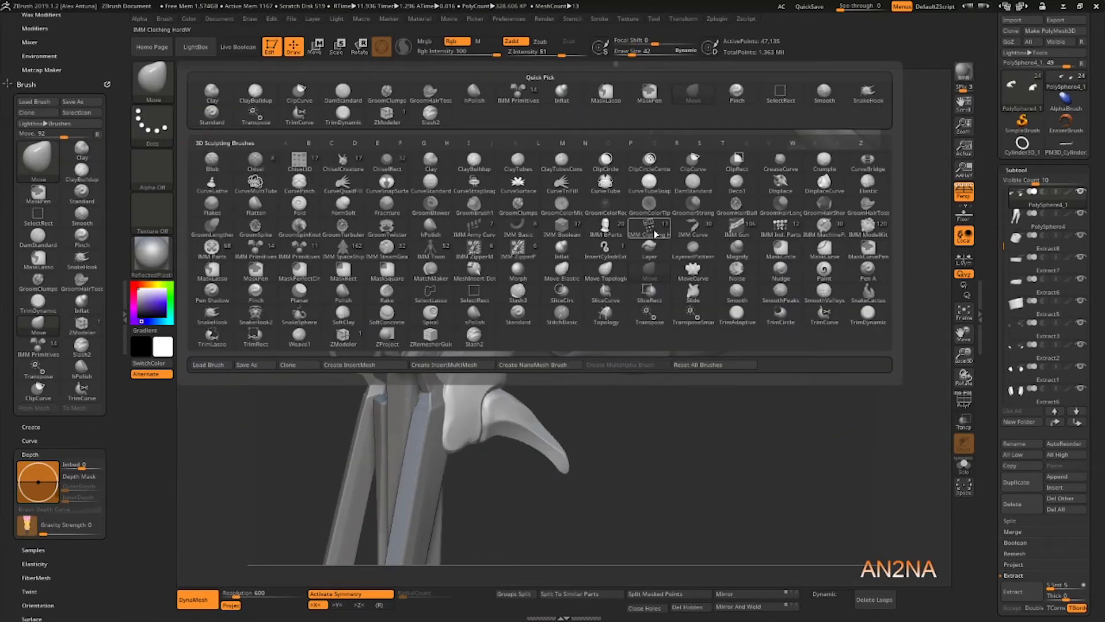
{"action": "left_click", "coordinate": [647, 230]}
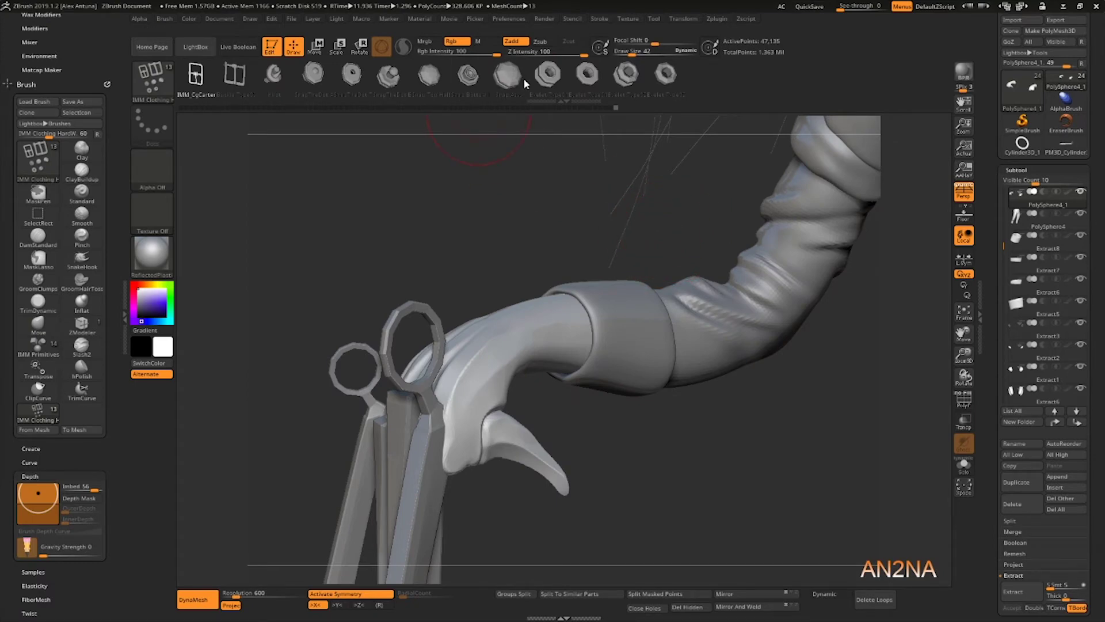
{"action": "left_click", "coordinate": [153, 84]}
{"action": "left_click", "coordinate": [735, 241]}
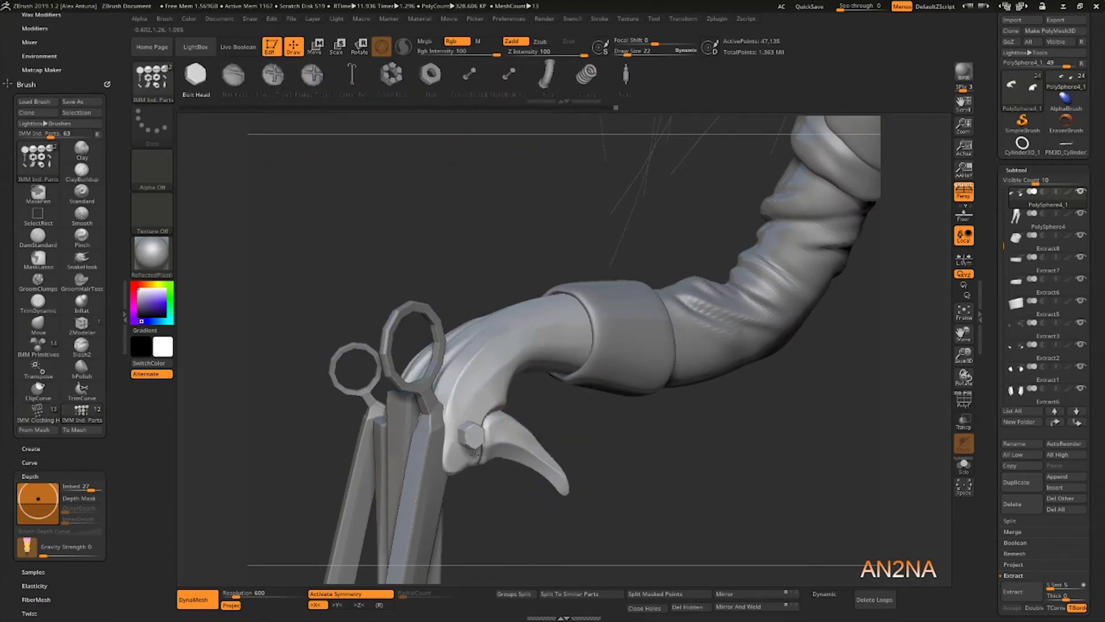
{"action": "left_click_drag", "start_coordinate": [459, 449], "coordinate": [458, 449]}
{"action": "right_click_drag", "start_coordinate": [458, 449], "coordinate": [435, 442]}
{"action": "key", "text": "ctrl+z"}
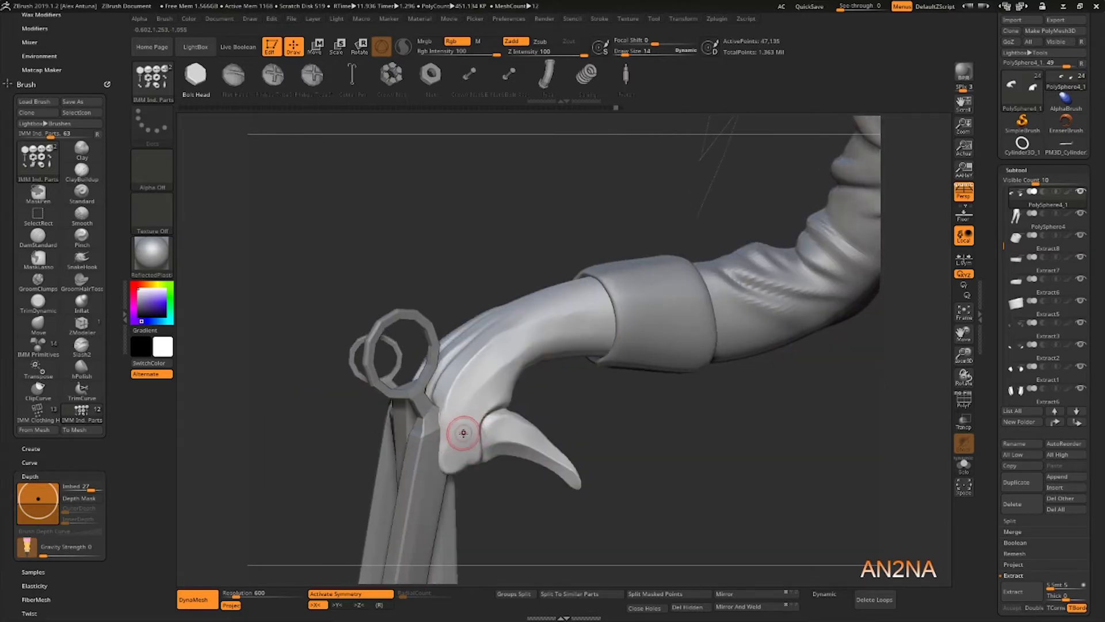
{"action": "left_click_drag", "start_coordinate": [465, 432], "coordinate": [479, 426]}
{"action": "mouse_move", "coordinate": [479, 426]}
{"action": "right_mouse_down"}
{"action": "mouse_move", "coordinate": [627, 423]}
{"action": "mouse_move", "coordinate": [518, 374]}
{"action": "right_mouse_up"}
{"action": "right_click_drag", "start_coordinate": [453, 320], "coordinate": [338, 473]}
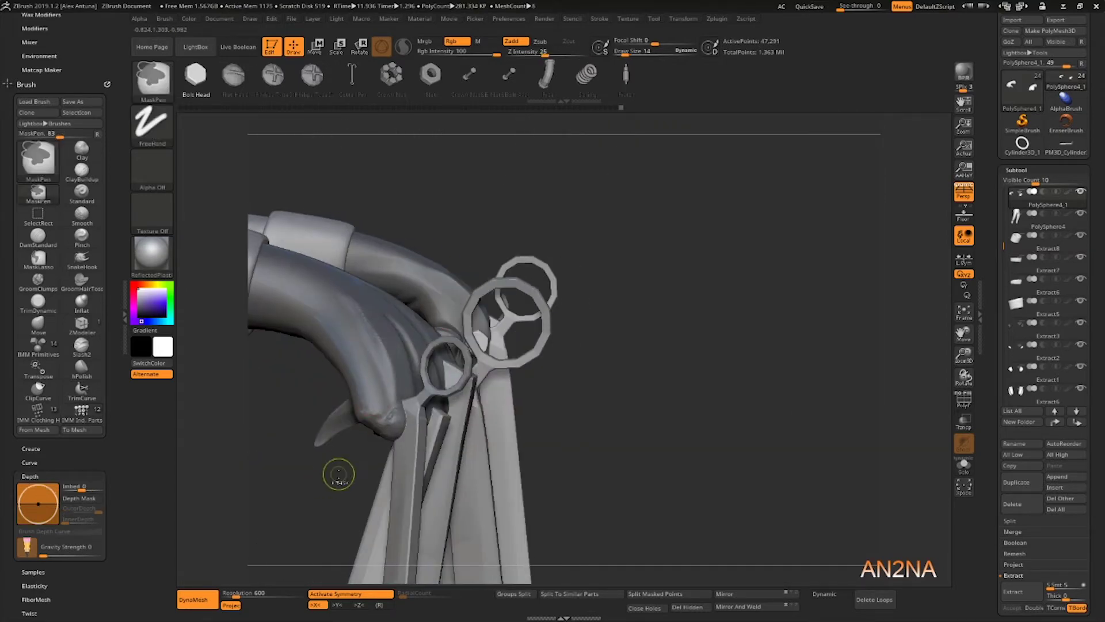
Step: Clear the mask and flatten the outer side of the little finger with the TrimDynamic brush
{"action": "left_click_drag", "start_coordinate": [338, 474], "coordinate": [351, 487], "text": "ctrl"}
{"action": "key", "text": "b"}
{"action": "key", "text": "t"}
{"action": "key", "text": "d"}
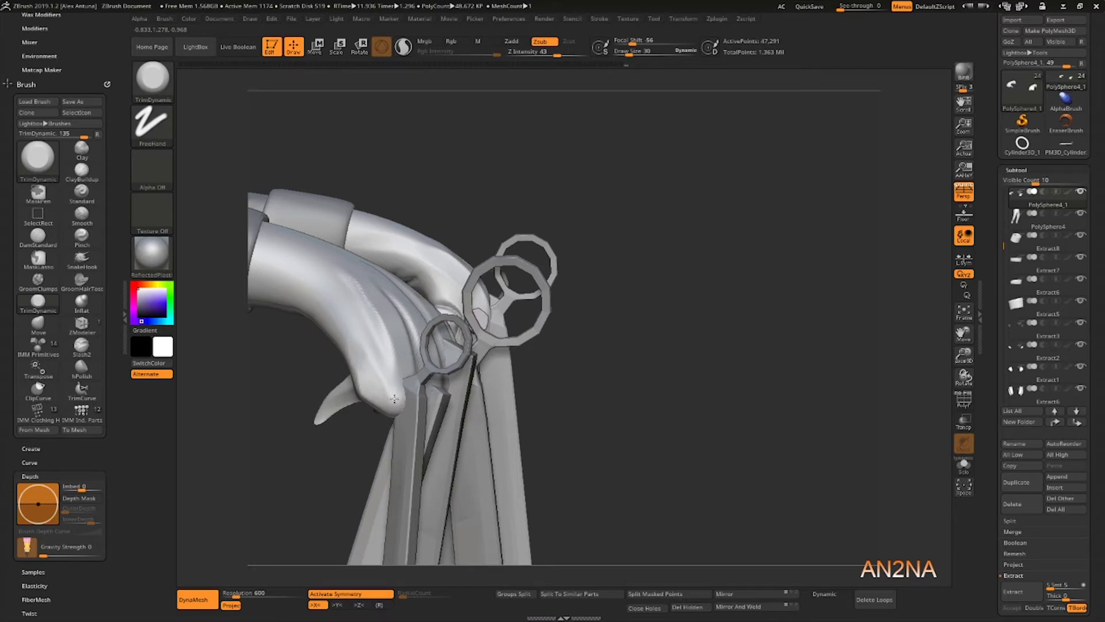
{"action": "left_click_drag", "start_coordinate": [331, 314], "coordinate": [315, 321]}
Step: Insert another Bolt Head from the IMM Ind. Parts brush on the flattened outer side of the hand
{"action": "key", "text": "b"}
{"action": "left_click", "coordinate": [517, 113]}
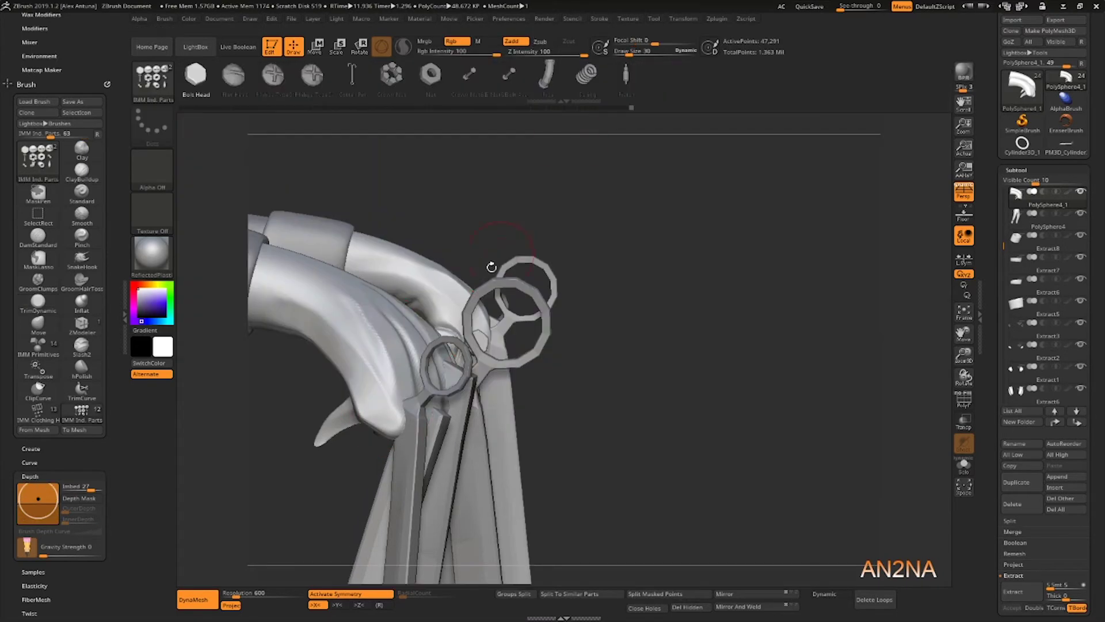
{"action": "left_click_drag", "start_coordinate": [381, 425], "coordinate": [381, 427]}
{"action": "right_click_drag", "start_coordinate": [381, 426], "coordinate": [371, 397]}
{"action": "key", "text": "ctrl+z"}
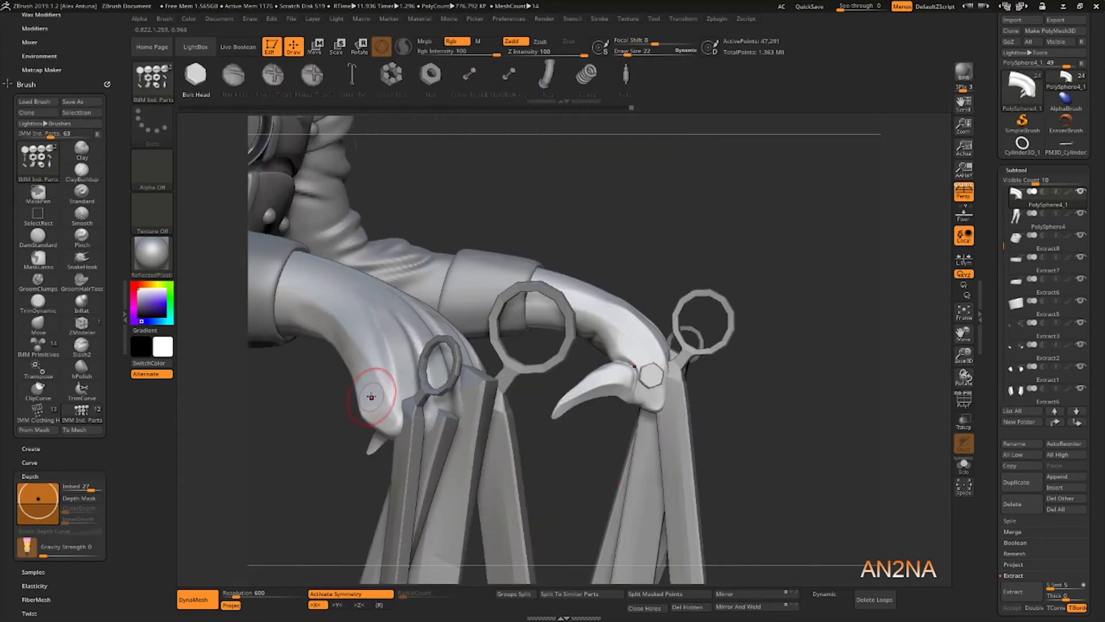
{"action": "left_click_drag", "start_coordinate": [369, 394], "coordinate": [377, 410]}
{"action": "mouse_move", "coordinate": [378, 410]}
{"action": "right_mouse_down"}
{"action": "mouse_move", "coordinate": [273, 456]}
{"action": "mouse_move", "coordinate": [345, 414]}
{"action": "mouse_move", "coordinate": [414, 322]}
{"action": "mouse_move", "coordinate": [465, 219]}
{"action": "right_mouse_up"}
Step: Insert an Eyelet Type02 from the IMM Clothing HardW brush and position it at the top of the inner ringed blade
{"action": "left_click", "coordinate": [152, 81]}
{"action": "left_click", "coordinate": [650, 228]}
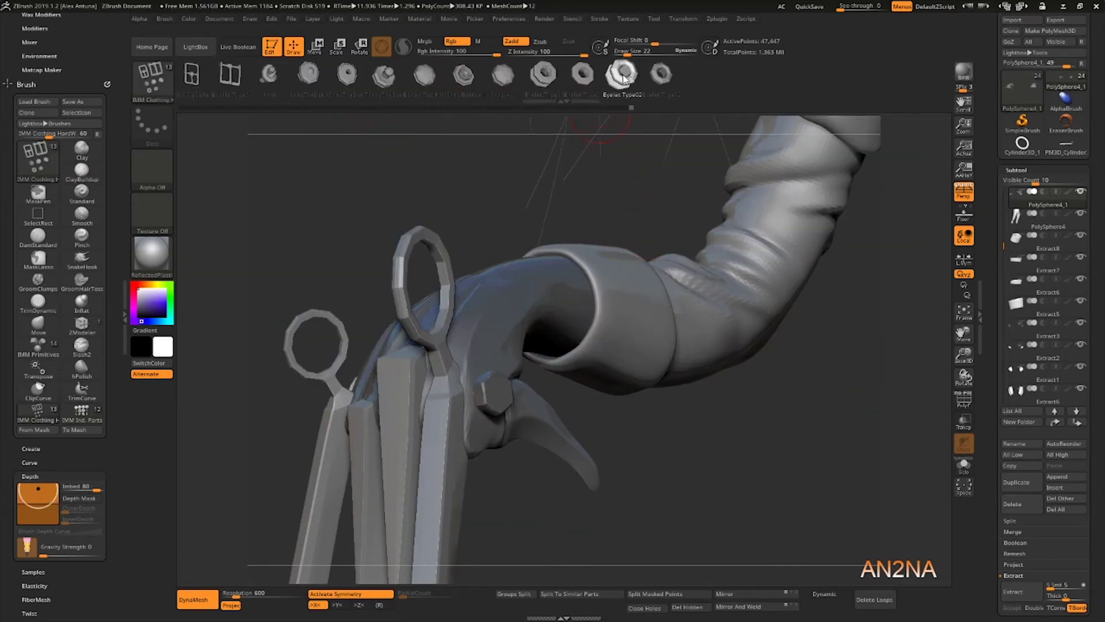
{"action": "key", "text": "w"}
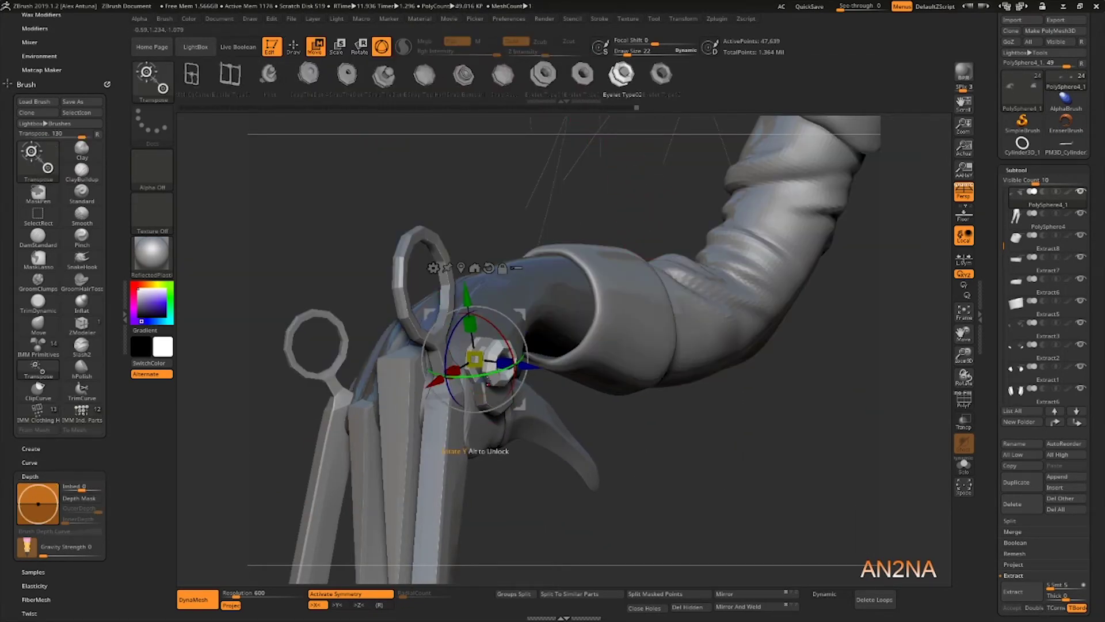
{"action": "right_click_drag", "start_coordinate": [511, 337], "coordinate": [413, 399]}
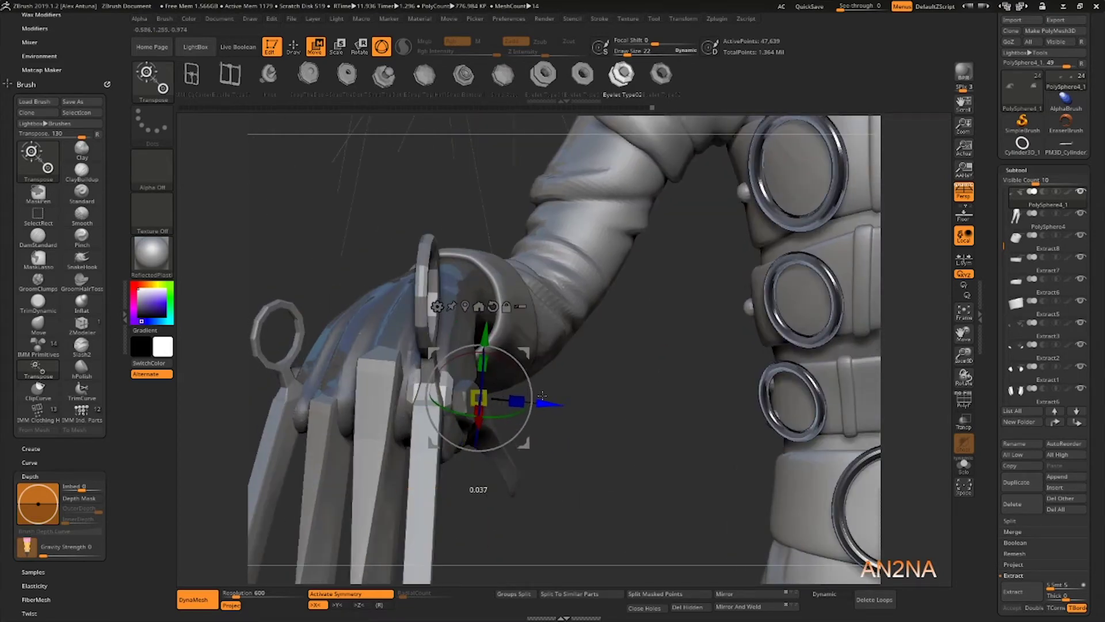
{"action": "right_click_drag", "start_coordinate": [542, 396], "coordinate": [490, 453]}
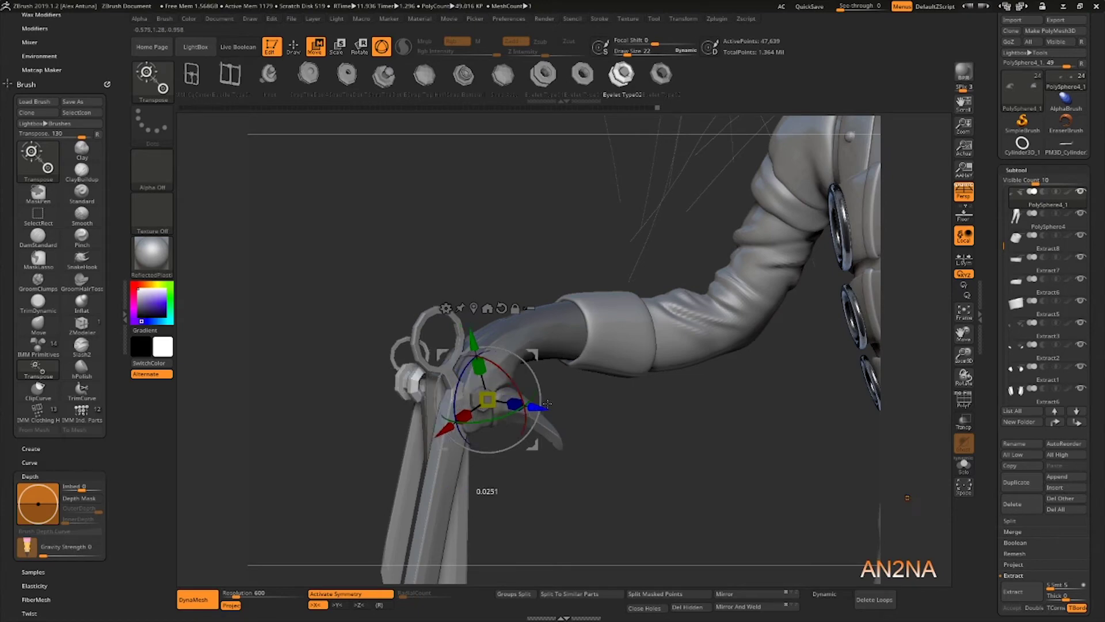
{"action": "left_click_drag", "start_coordinate": [547, 404], "coordinate": [593, 399]}
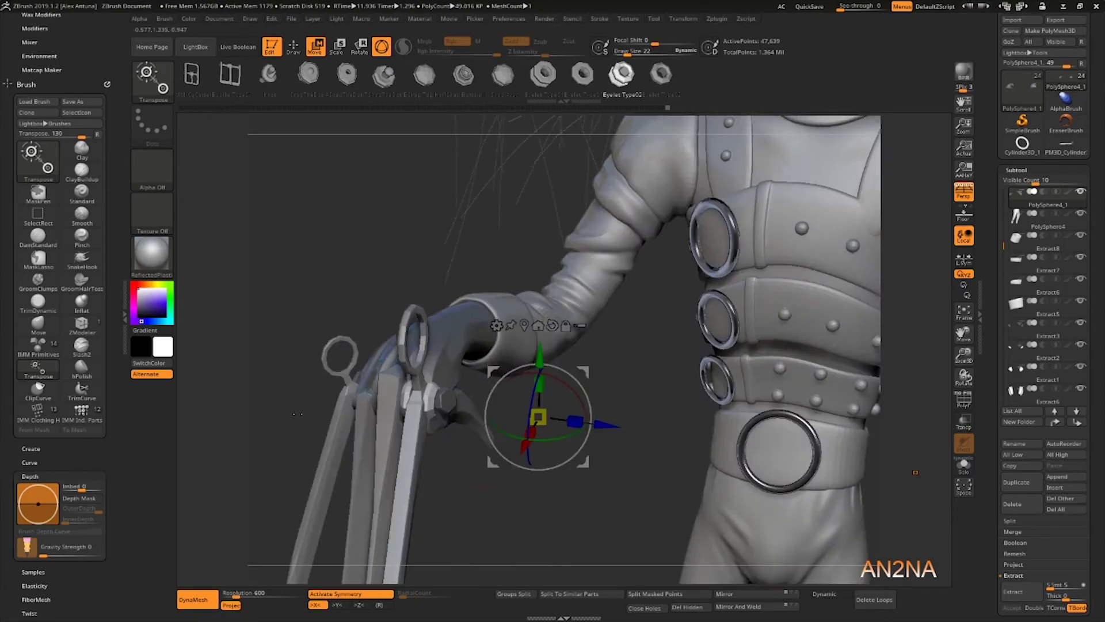
Step: Duplicate the eyelet and position the copy at the top of another scissor blade
{"action": "right_click_drag", "start_coordinate": [794, 403], "coordinate": [926, 477]}
{"action": "left_click_drag", "start_coordinate": [591, 428], "coordinate": [583, 426], "text": "ctrl"}
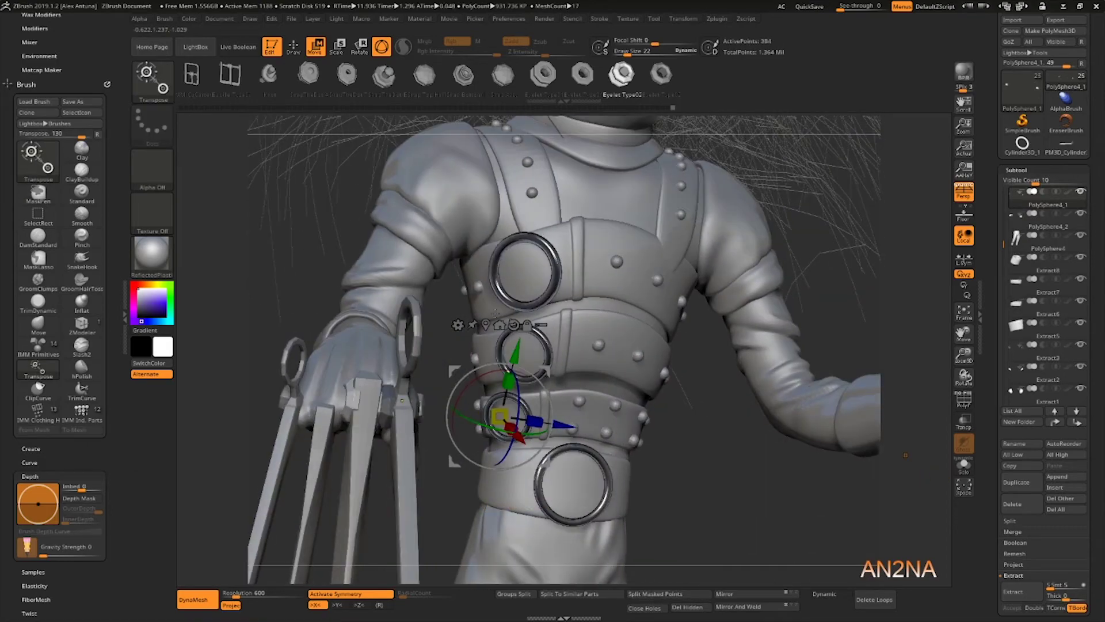
{"action": "right_click_drag", "start_coordinate": [495, 314], "coordinate": [513, 348]}
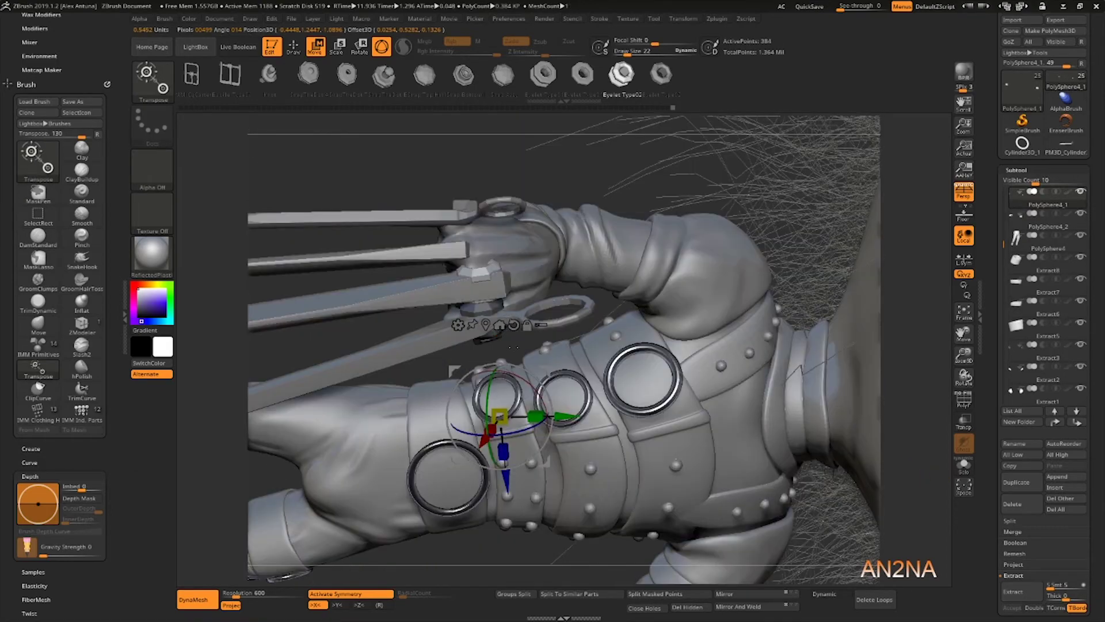
{"action": "right_click_drag", "start_coordinate": [578, 557], "coordinate": [409, 411]}
{"action": "left_click_drag", "start_coordinate": [499, 415], "coordinate": [327, 414]}
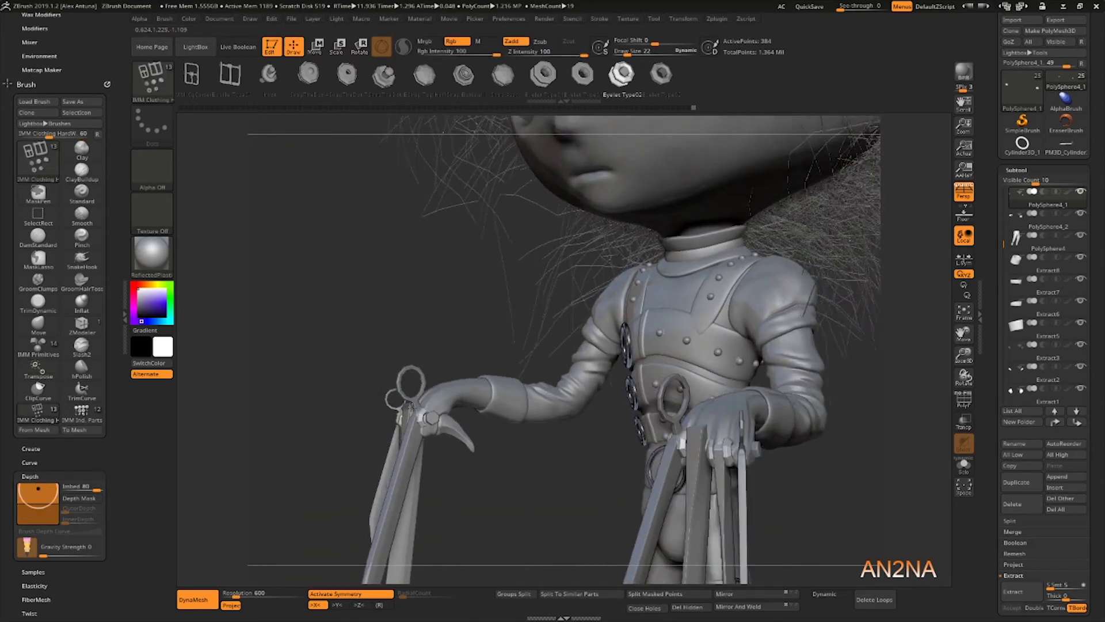
Step: Select the hands subtool and separate its bolt heads into their own subtools with Groups Split
{"action": "left_click", "coordinate": [466, 432], "text": "alt"}
{"action": "key", "text": "w"}
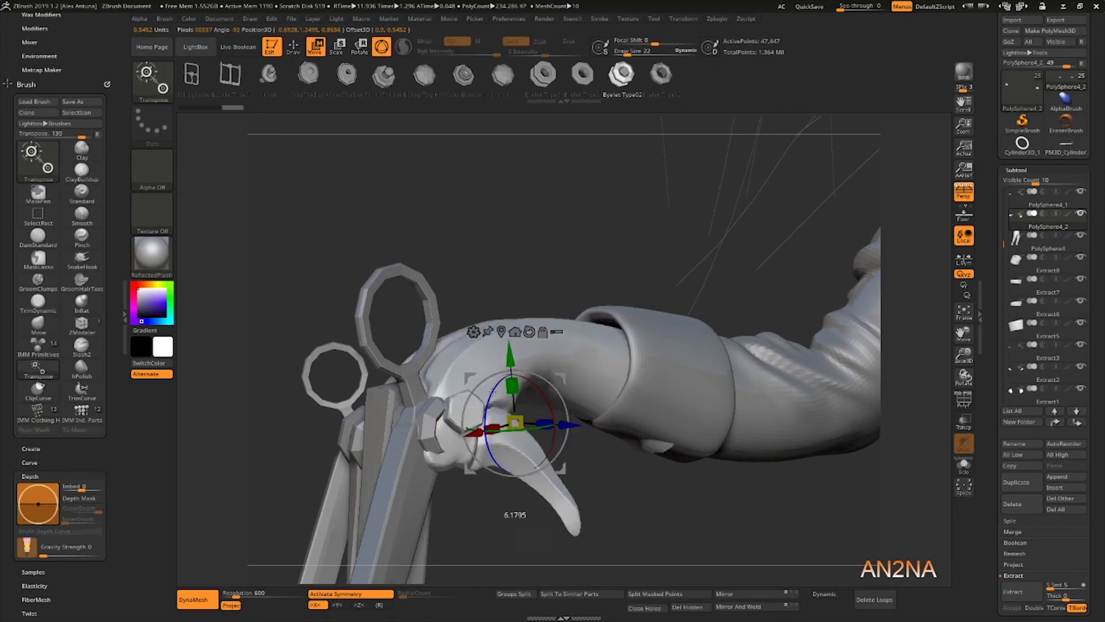
{"action": "left_click", "coordinate": [534, 595]}
{"action": "left_click", "coordinate": [541, 607]}
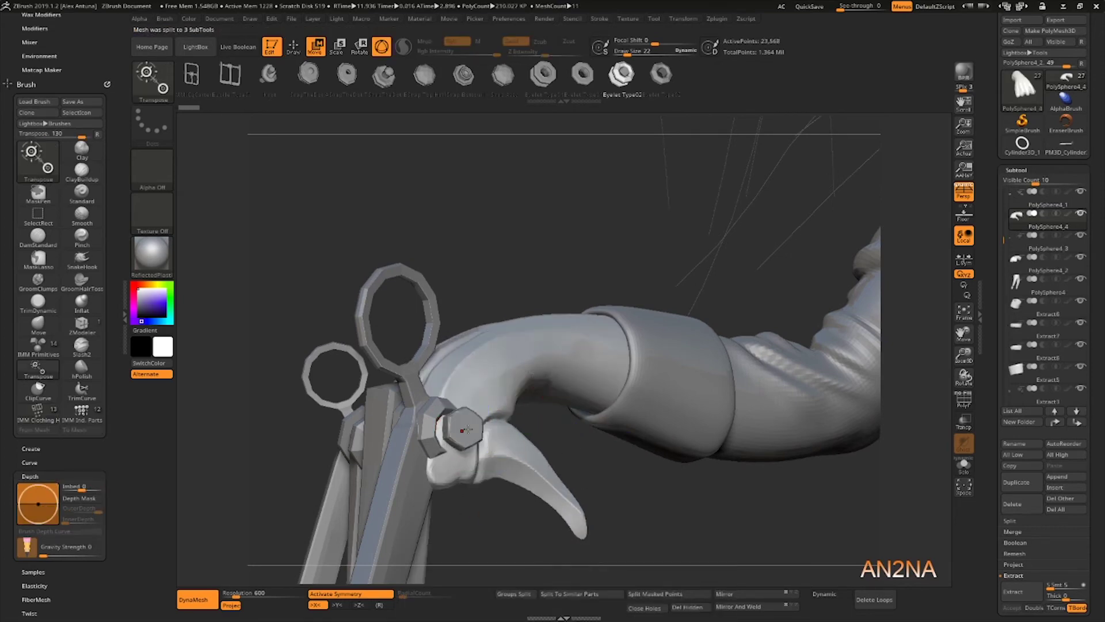
Step: Select the bolt head subtool at the base of the thumb, then move and rotate it against the side of the hand
{"action": "left_click", "coordinate": [465, 427], "text": "alt"}
{"action": "key", "text": "q"}
{"action": "key", "text": "w"}
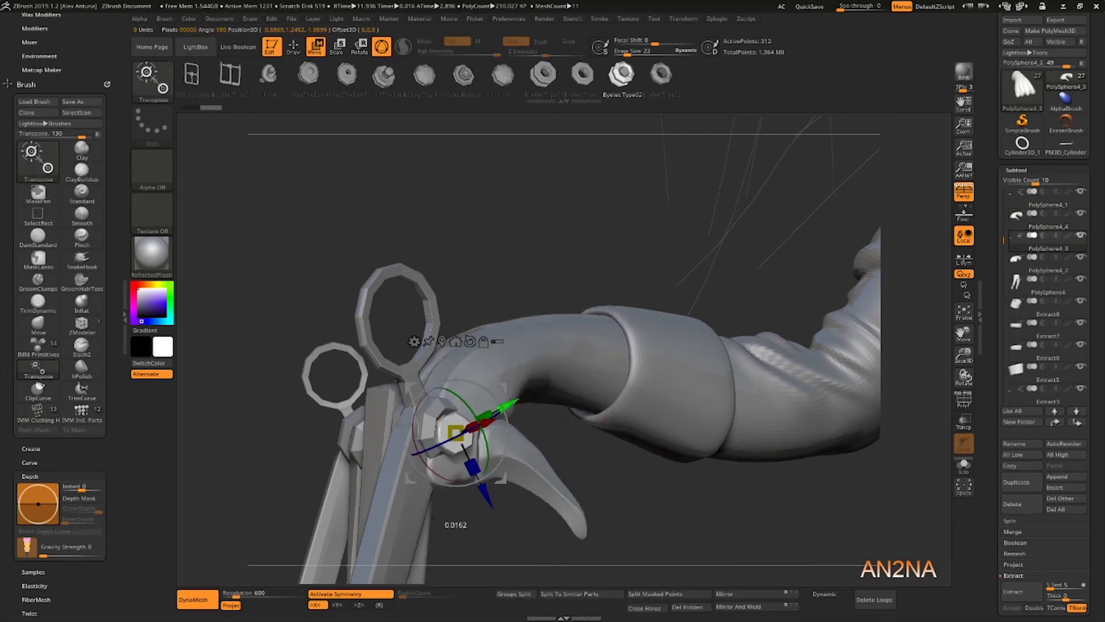
{"action": "left_click_drag", "start_coordinate": [488, 437], "coordinate": [471, 407]}
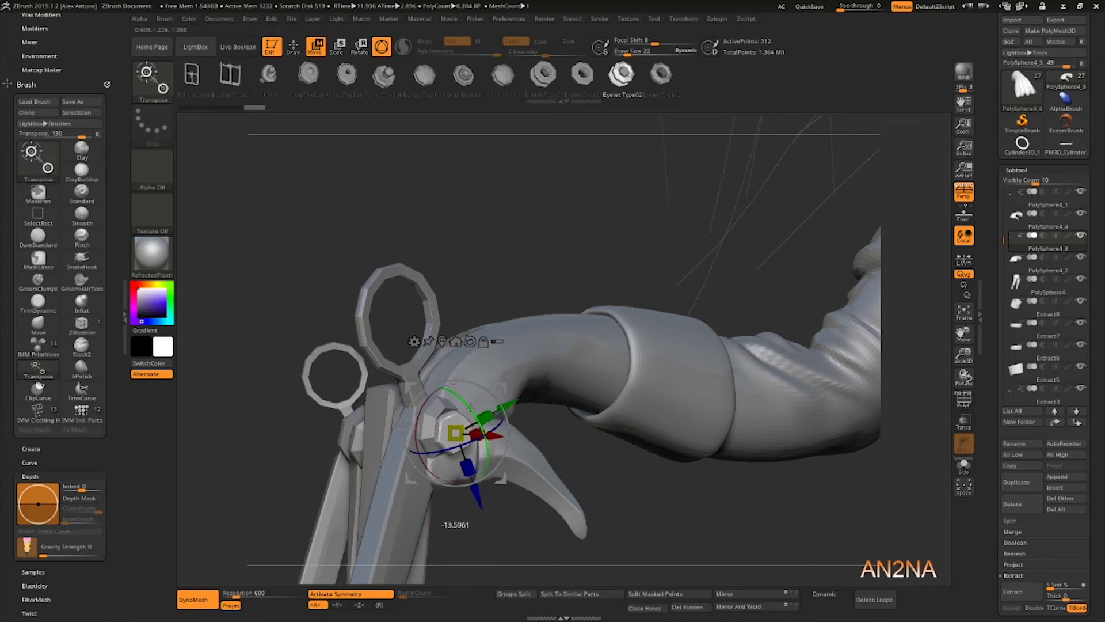
{"action": "left_click_drag", "start_coordinate": [478, 495], "coordinate": [478, 492]}
Step: Select the bolt heads between the fingers and blades and inspect their placement with PolyFrame
{"action": "left_click_drag", "start_coordinate": [271, 461], "coordinate": [890, 387]}
{"action": "left_click", "coordinate": [405, 444], "text": "alt"}
{"action": "left_click", "coordinate": [350, 452], "text": "ctrl"}
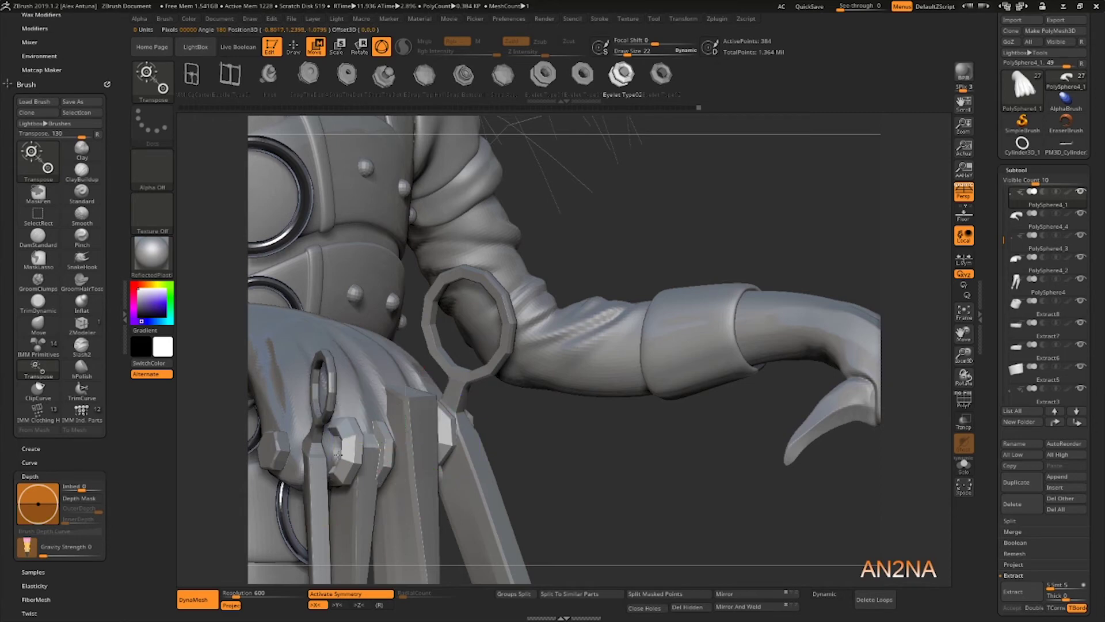
{"action": "left_click_drag", "start_coordinate": [719, 477], "coordinate": [518, 477]}
{"action": "key", "text": "shift+f"}
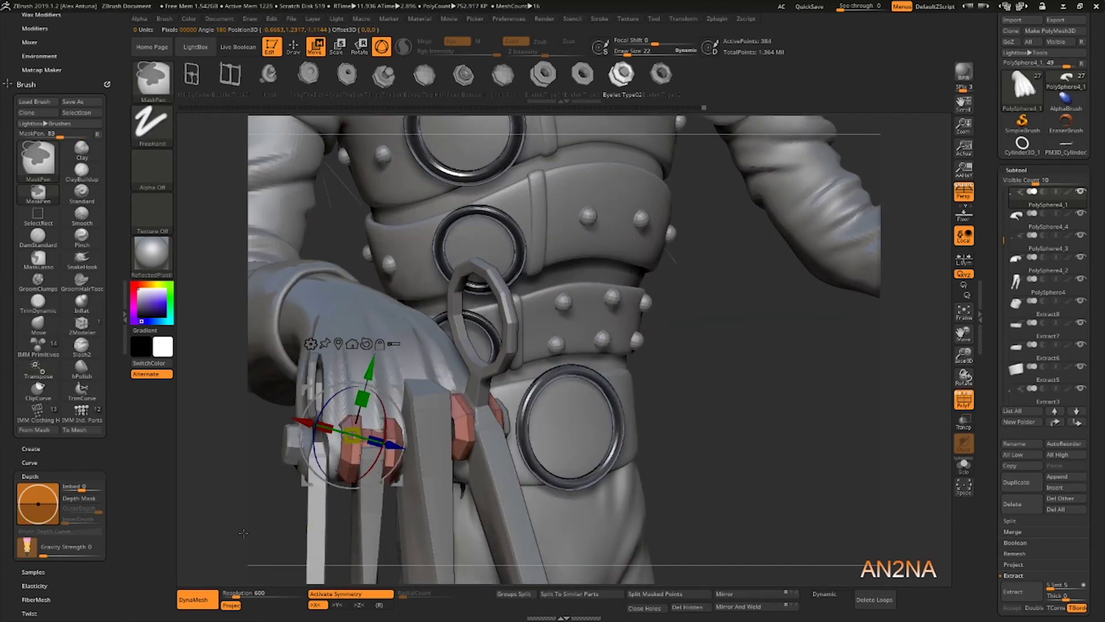
{"action": "right_click_drag", "start_coordinate": [392, 464], "coordinate": [393, 501], "text": "ctrl"}
{"action": "right_click_drag", "start_coordinate": [284, 505], "coordinate": [351, 461], "text": "ctrl"}
{"action": "right_click_drag", "start_coordinate": [743, 397], "coordinate": [774, 341]}
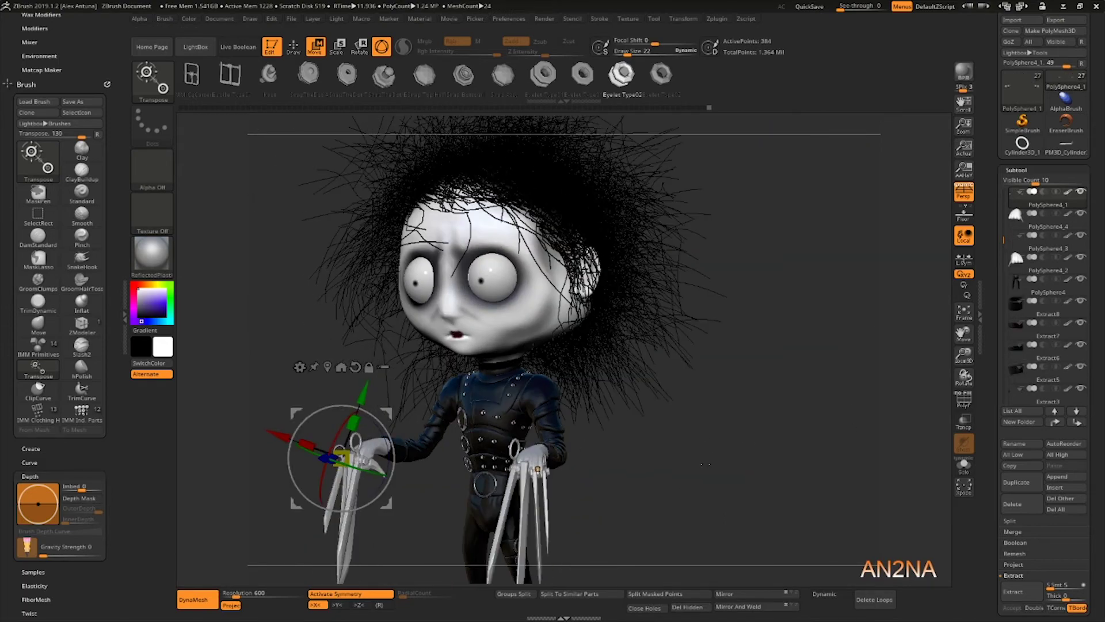
Step: Frame the whole figure, quick-save the project and run a best-preview render
{"action": "right_click_drag", "start_coordinate": [657, 456], "coordinate": [736, 410], "text": "alt"}
{"action": "key", "text": "q"}
{"action": "left_click", "coordinate": [818, 8]}
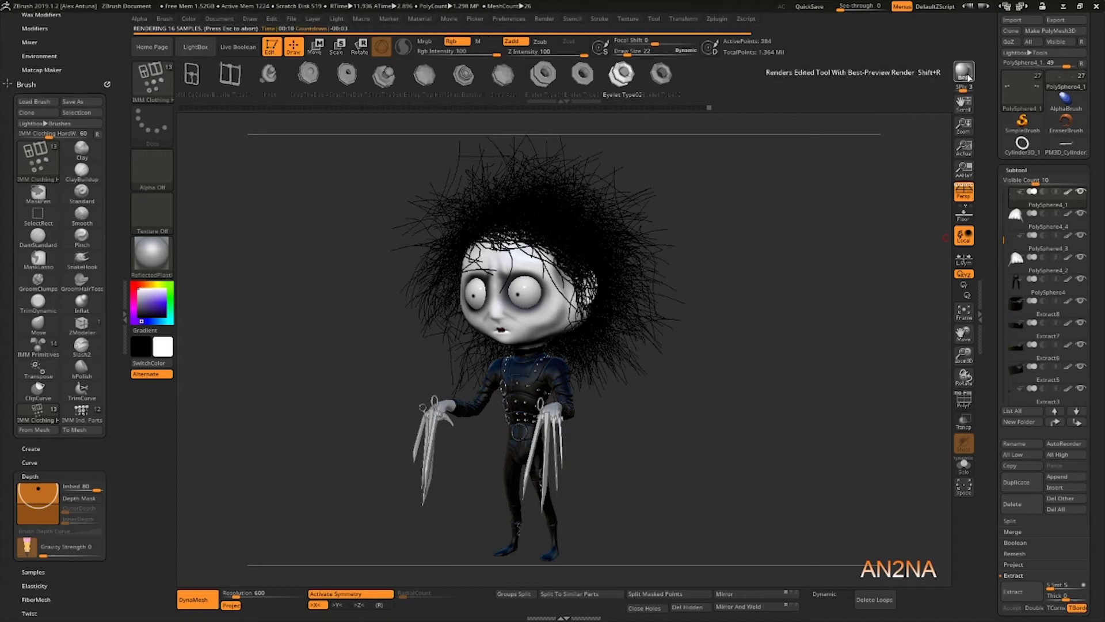
{"action": "left_click", "coordinate": [969, 78]}
Step: Select the outstretched hand's subtool and preview the Textured Metal and ReflectedFoil materials on it
{"action": "left_click", "coordinate": [582, 202], "text": "alt"}
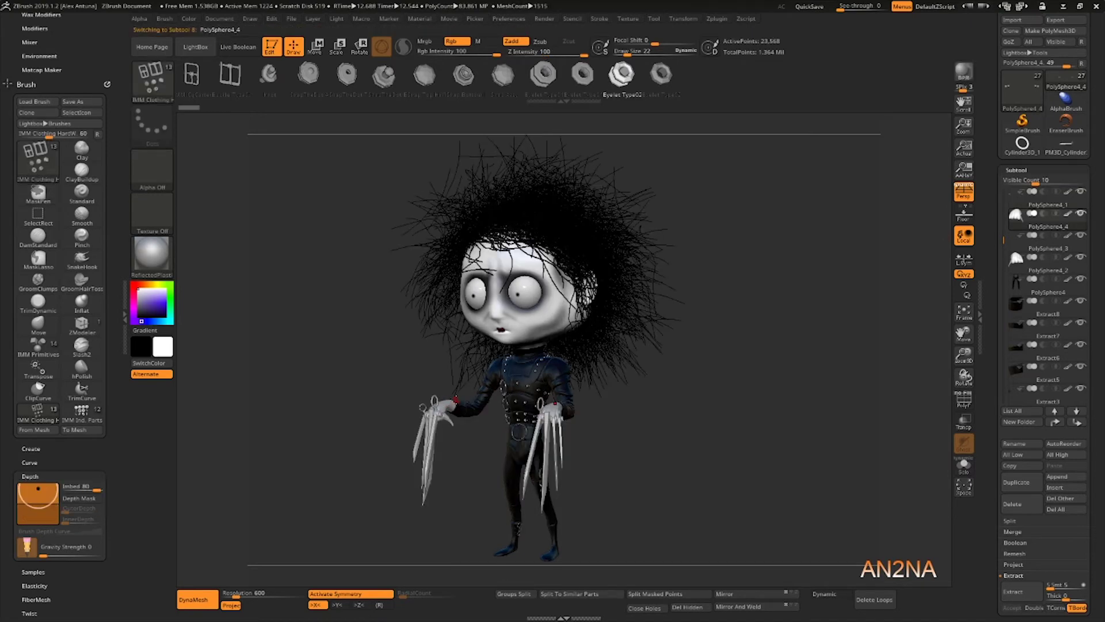
{"action": "left_click", "coordinate": [154, 258]}
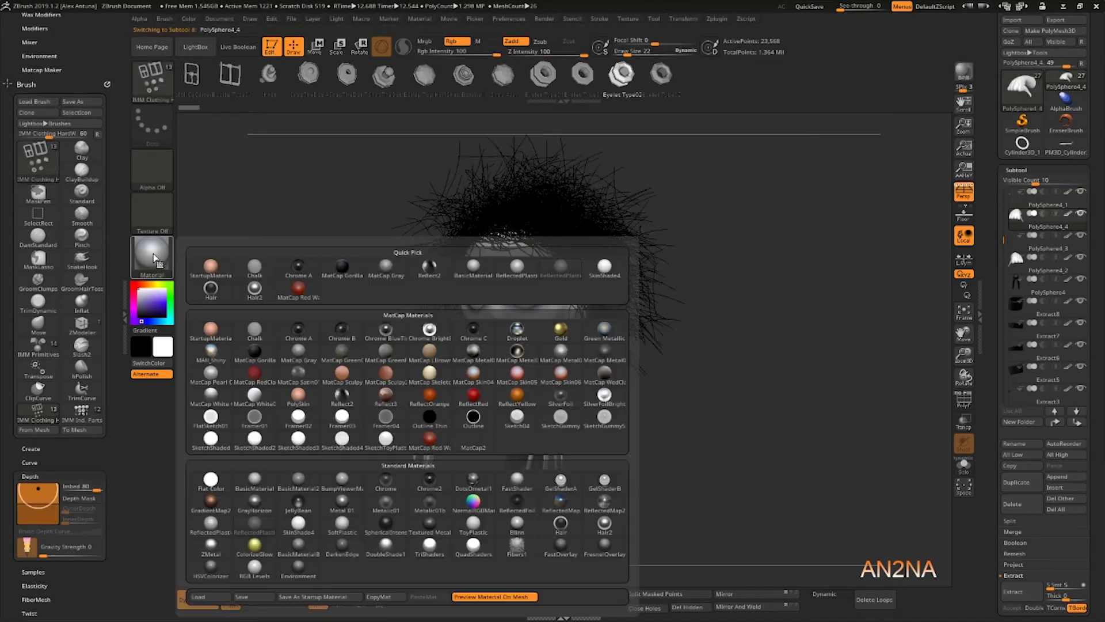
{"action": "left_click", "coordinate": [427, 527]}
{"action": "left_click_drag", "start_coordinate": [441, 401], "coordinate": [499, 450], "text": "alt"}
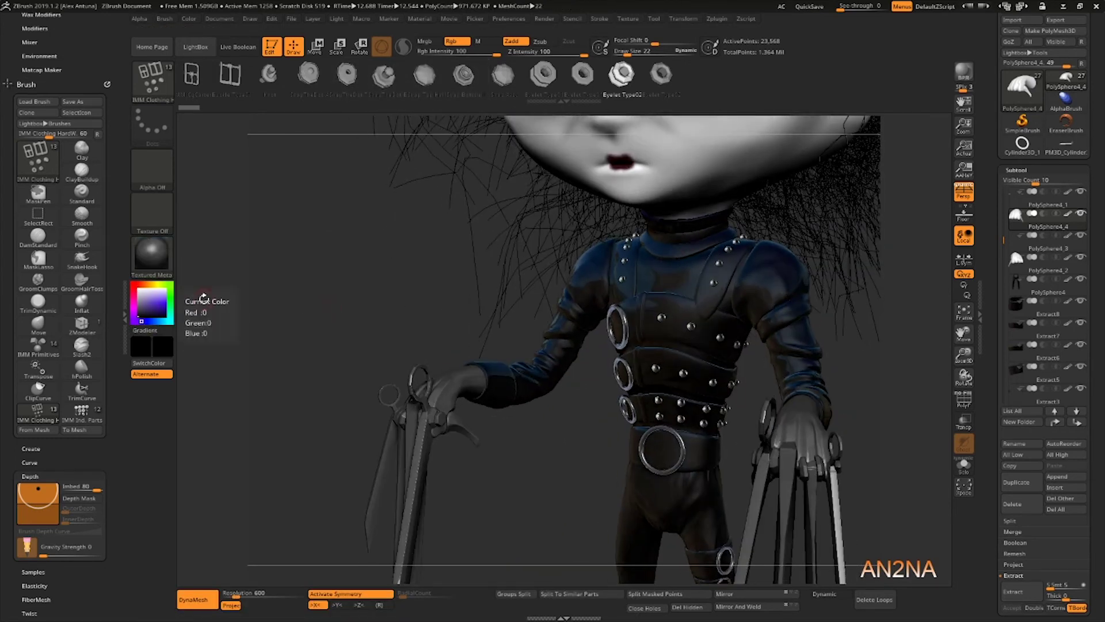
{"action": "left_click", "coordinate": [153, 257]}
{"action": "left_click", "coordinate": [519, 506]}
Step: Preview further dark and metallic materials on the hand, including Chrome2, Reflect2 and Metalic01b
{"action": "left_click", "coordinate": [154, 257]}
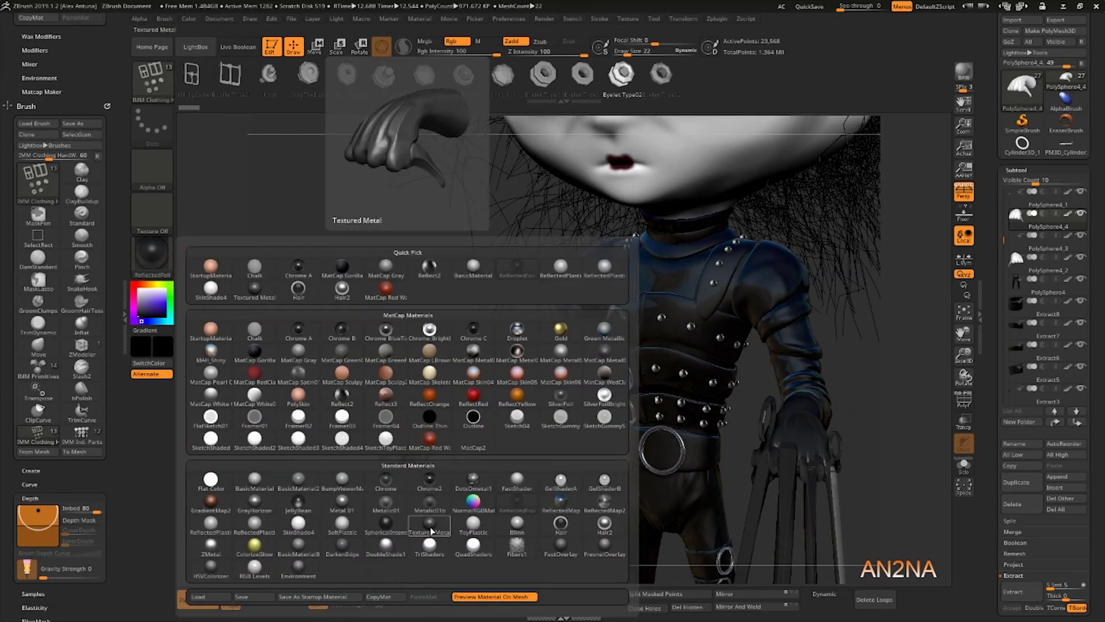
{"action": "left_click", "coordinate": [430, 482]}
{"action": "left_click", "coordinate": [152, 257]}
{"action": "left_click", "coordinate": [342, 396]}
{"action": "left_click", "coordinate": [152, 259]}
{"action": "left_click", "coordinate": [473, 441]}
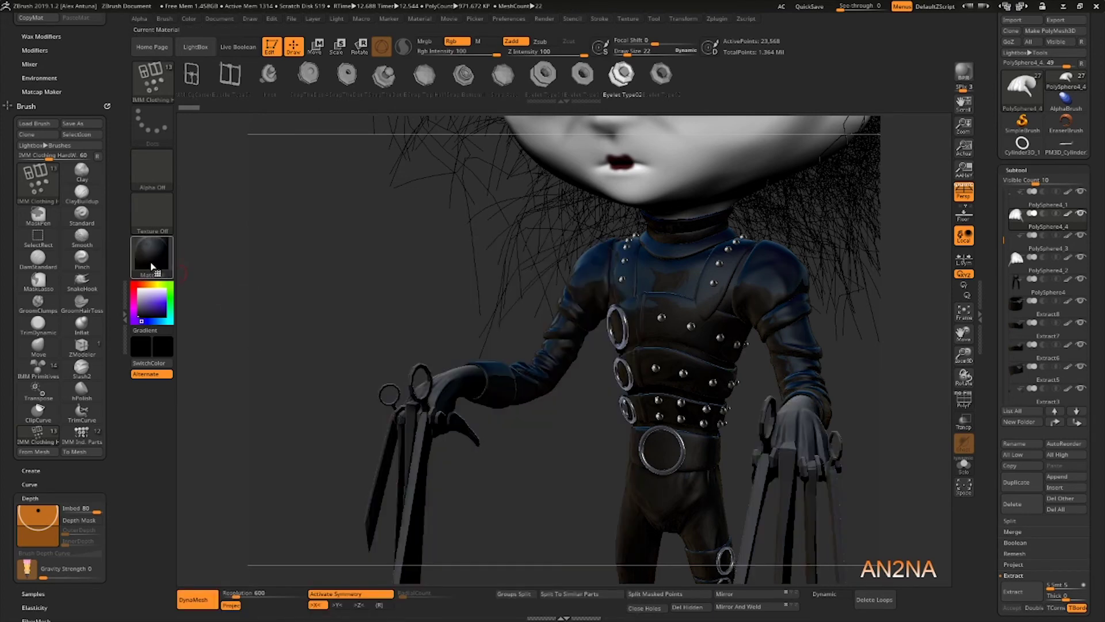
{"action": "left_click", "coordinate": [152, 266]}
{"action": "left_click", "coordinate": [427, 482]}
{"action": "left_click", "coordinate": [153, 262]}
{"action": "left_click", "coordinate": [429, 505]}
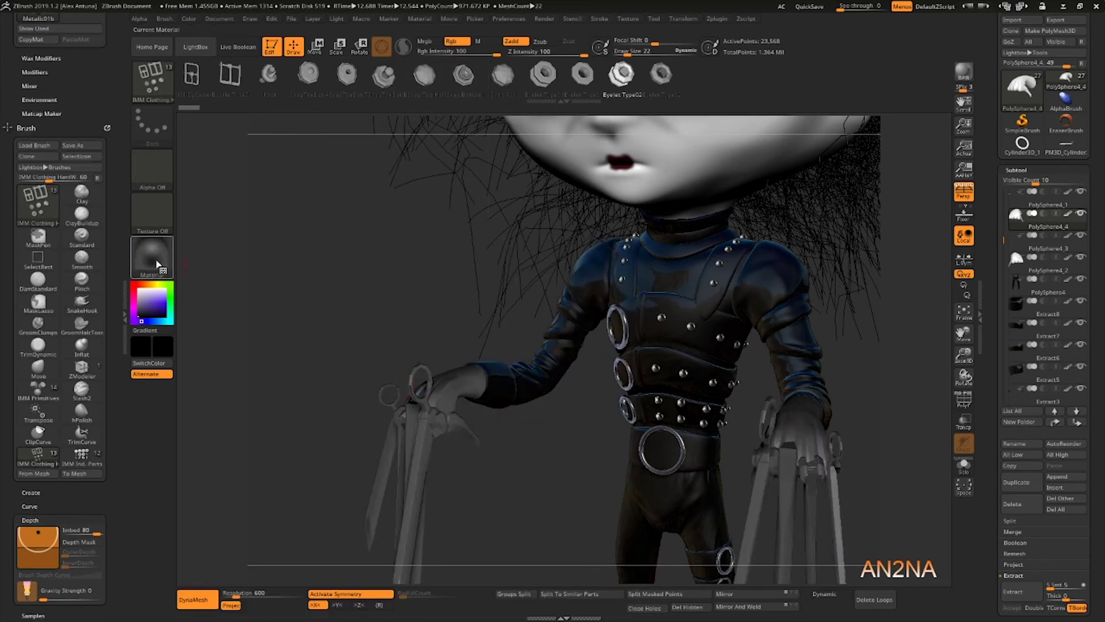
Step: Preview the ToyPlastic, Metalic01, GrayHorizon and JellyBean materials on the hand
{"action": "left_click", "coordinate": [156, 265]}
{"action": "left_click", "coordinate": [385, 504]}
{"action": "left_click", "coordinate": [153, 260]}
{"action": "left_click", "coordinate": [474, 527]}
{"action": "left_click", "coordinate": [153, 260]}
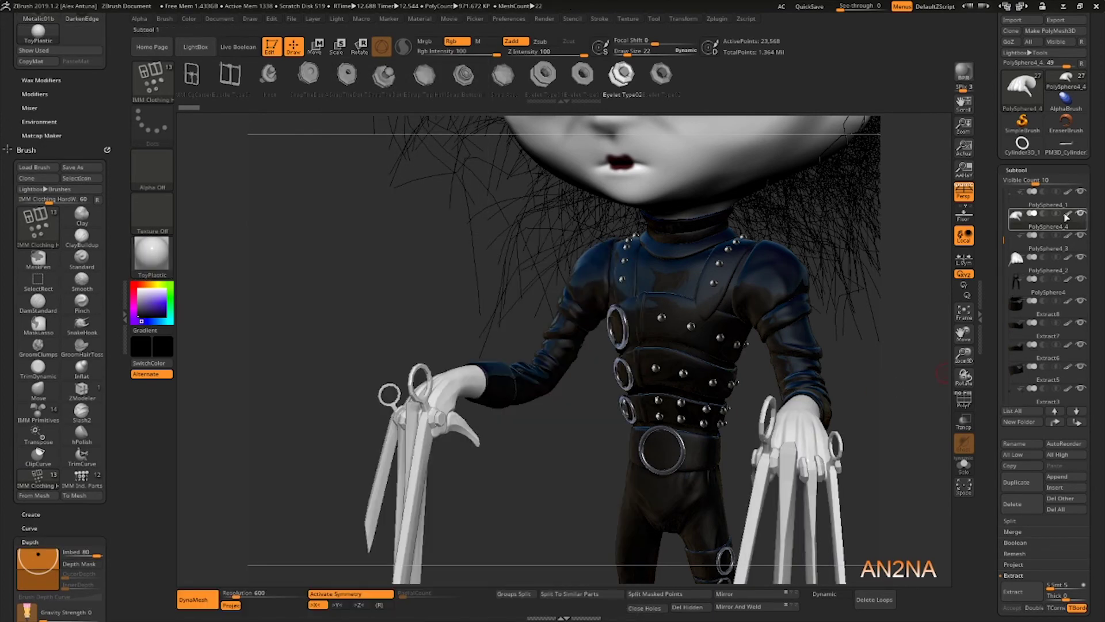
{"action": "left_click", "coordinate": [152, 258]}
{"action": "left_click", "coordinate": [386, 505]}
{"action": "left_click", "coordinate": [156, 262]}
{"action": "left_click", "coordinate": [255, 504]}
{"action": "left_click", "coordinate": [153, 260]}
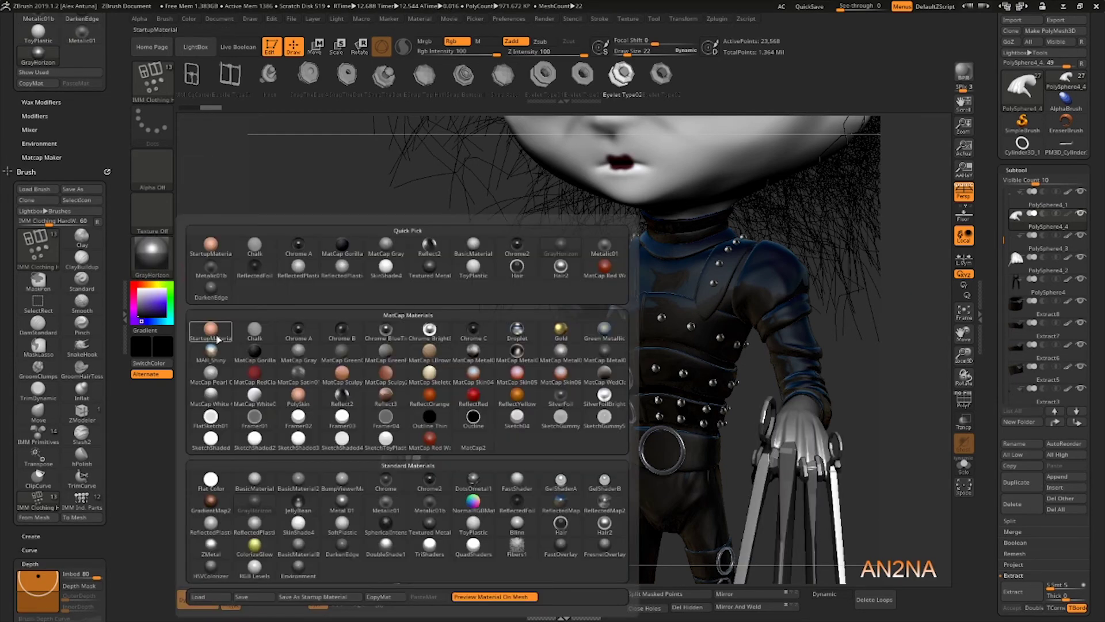
{"action": "left_click", "coordinate": [298, 505]}
Step: Fill the outstretched hand with black and the ReflectedPlastic material using Mrgb
{"action": "left_click", "coordinate": [153, 260]}
{"action": "left_click", "coordinate": [270, 522]}
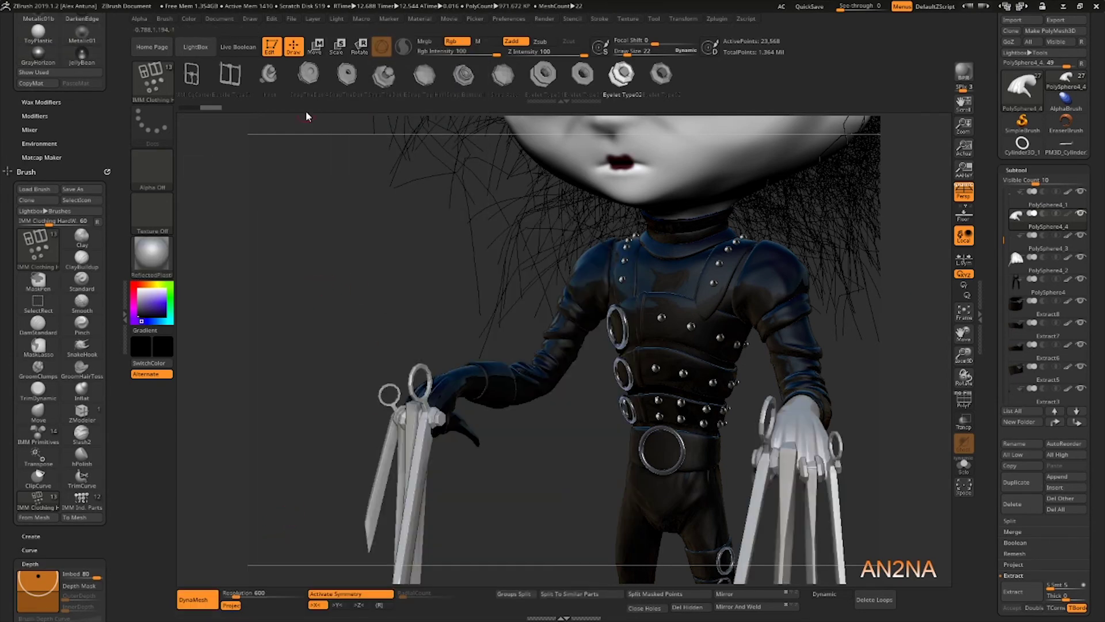
{"action": "left_click", "coordinate": [427, 42]}
{"action": "left_click", "coordinate": [189, 19]}
{"action": "left_click", "coordinate": [222, 225]}
Step: Select a scissor blade subtool and preview a MatCap Satin and a MatCap Metal material on it
{"action": "left_click_drag", "start_coordinate": [328, 321], "coordinate": [366, 355], "text": "shift"}
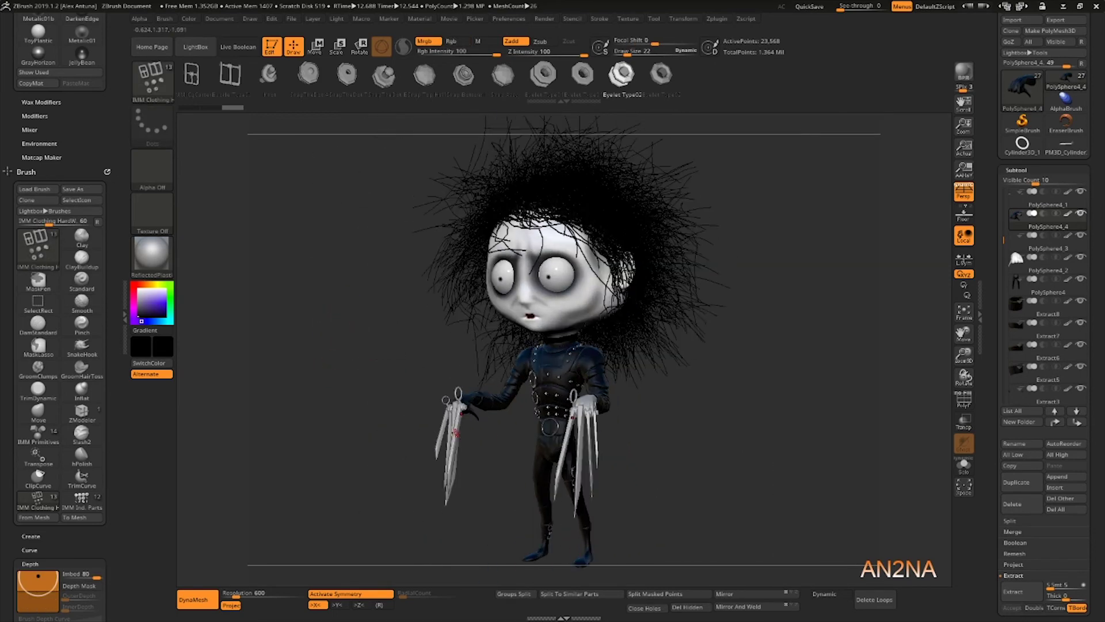
{"action": "left_click", "coordinate": [455, 430], "text": "alt"}
{"action": "left_click", "coordinate": [153, 259]}
{"action": "left_click", "coordinate": [302, 369]}
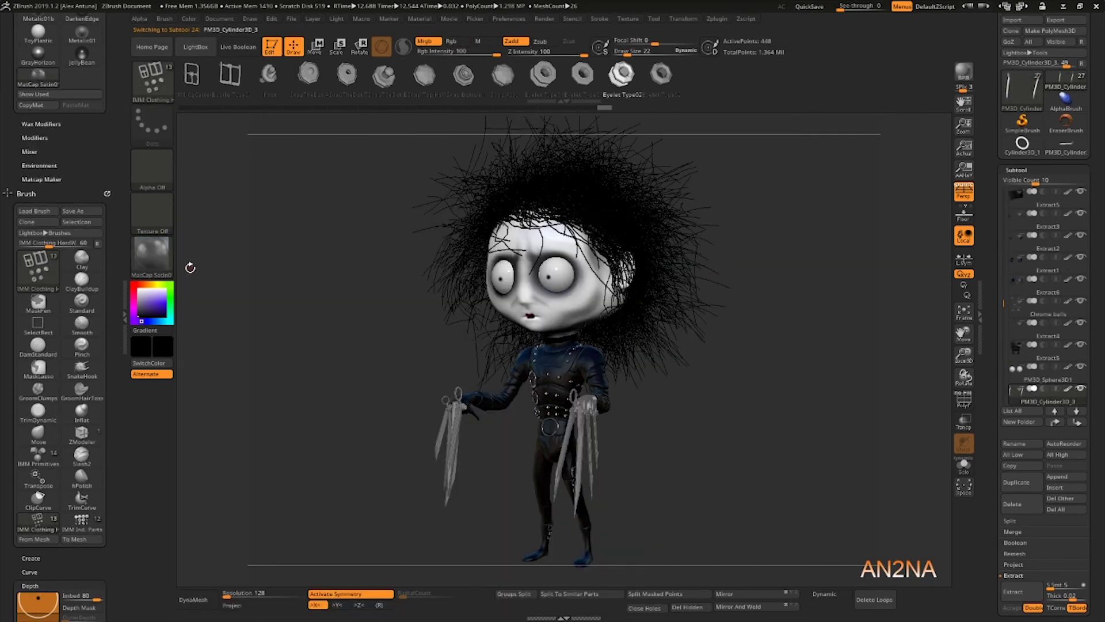
{"action": "left_click", "coordinate": [163, 263]}
{"action": "left_click", "coordinate": [475, 351]}
Step: Preview the Chrome Bright, Chrome BlueTint and MAH_Shiny materials on the scissor blades
{"action": "left_click", "coordinate": [151, 254]}
{"action": "left_click", "coordinate": [427, 330]}
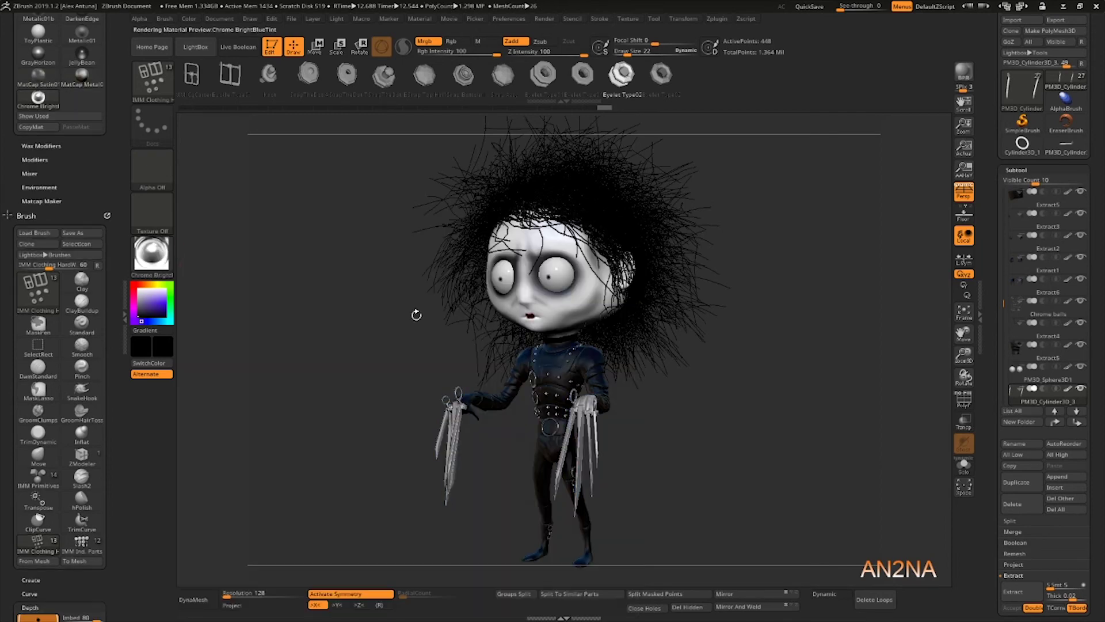
{"action": "left_click", "coordinate": [152, 256]}
{"action": "left_click", "coordinate": [394, 334]}
{"action": "left_click", "coordinate": [159, 257]}
{"action": "left_click", "coordinate": [210, 352]}
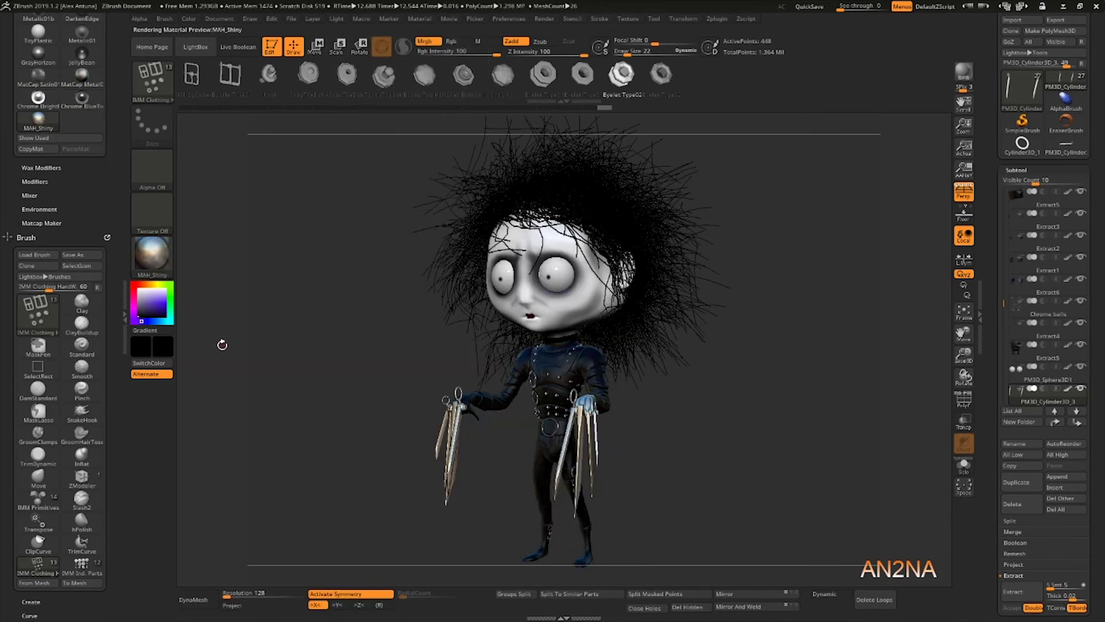
Step: Preview the DarkenEdge, Blinn and Metal 01 materials on the scissor blades
{"action": "left_click", "coordinate": [161, 258]}
{"action": "left_click", "coordinate": [342, 544]}
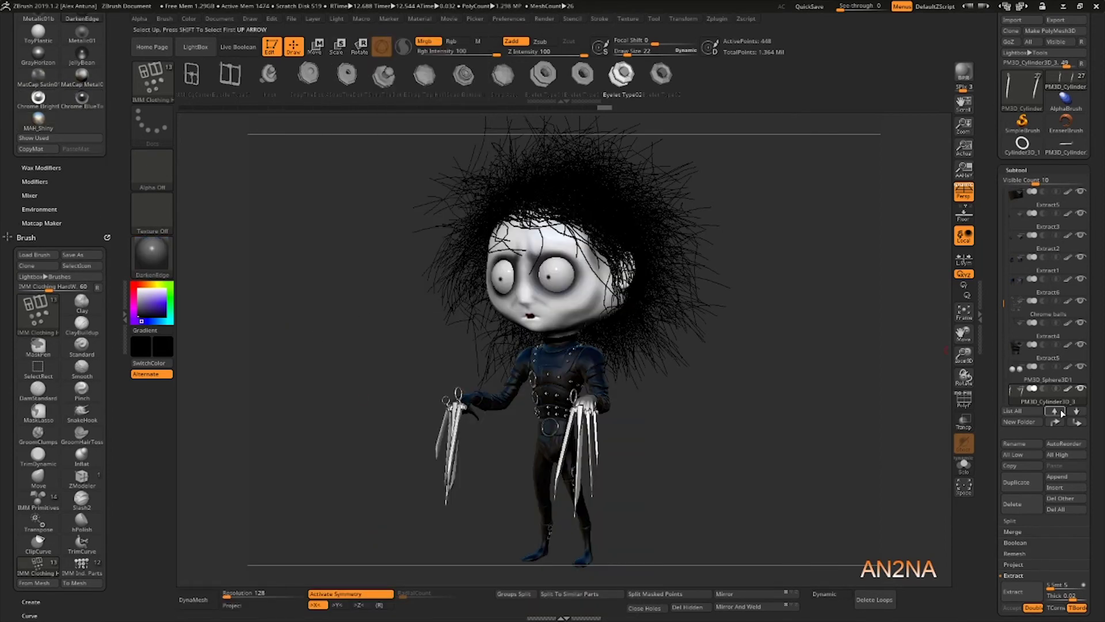
{"action": "left_click", "coordinate": [152, 255]}
{"action": "left_click", "coordinate": [517, 523]}
{"action": "left_click", "coordinate": [152, 256]}
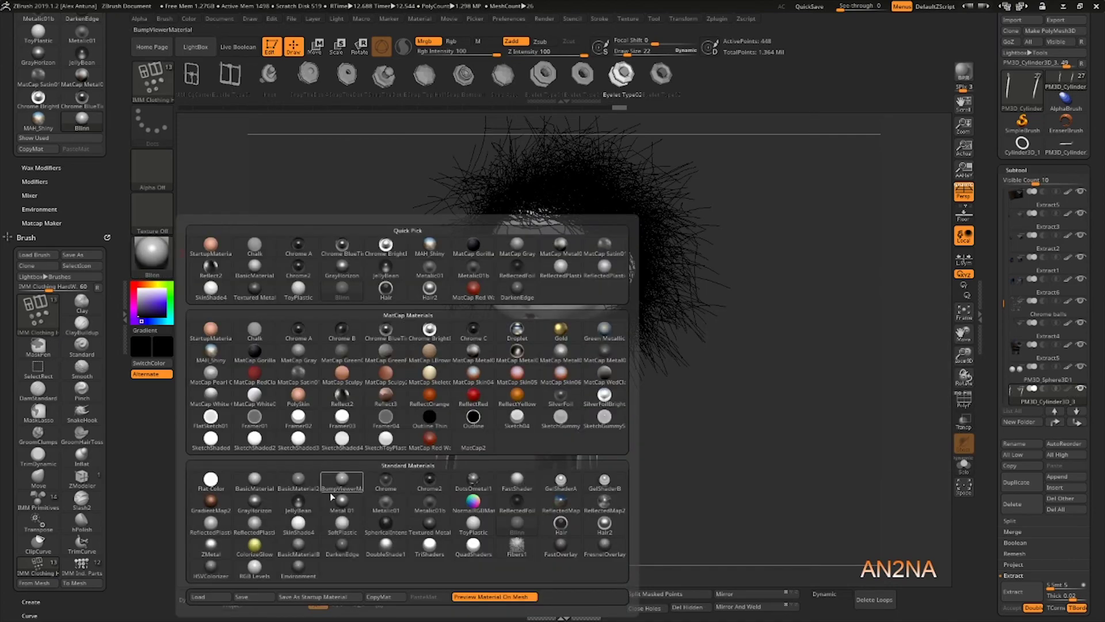
{"action": "left_click", "coordinate": [341, 502]}
Step: Fill the selected scissor blades with the ZMetal material and a light grey color
{"action": "left_click_drag", "start_coordinate": [431, 337], "coordinate": [262, 523]}
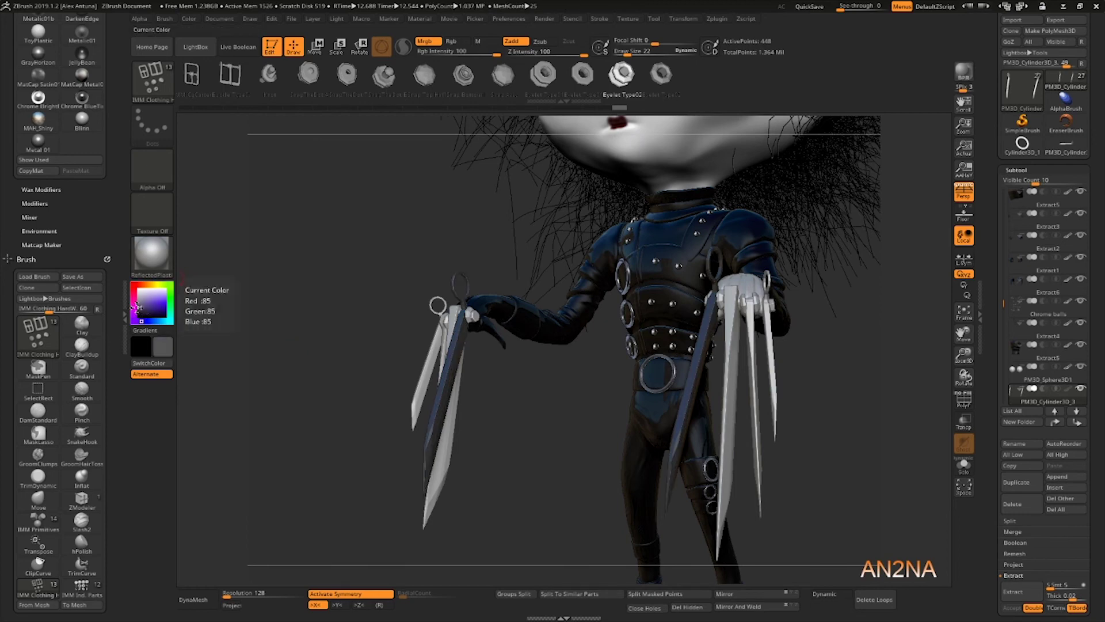
{"action": "left_click", "coordinate": [161, 258]}
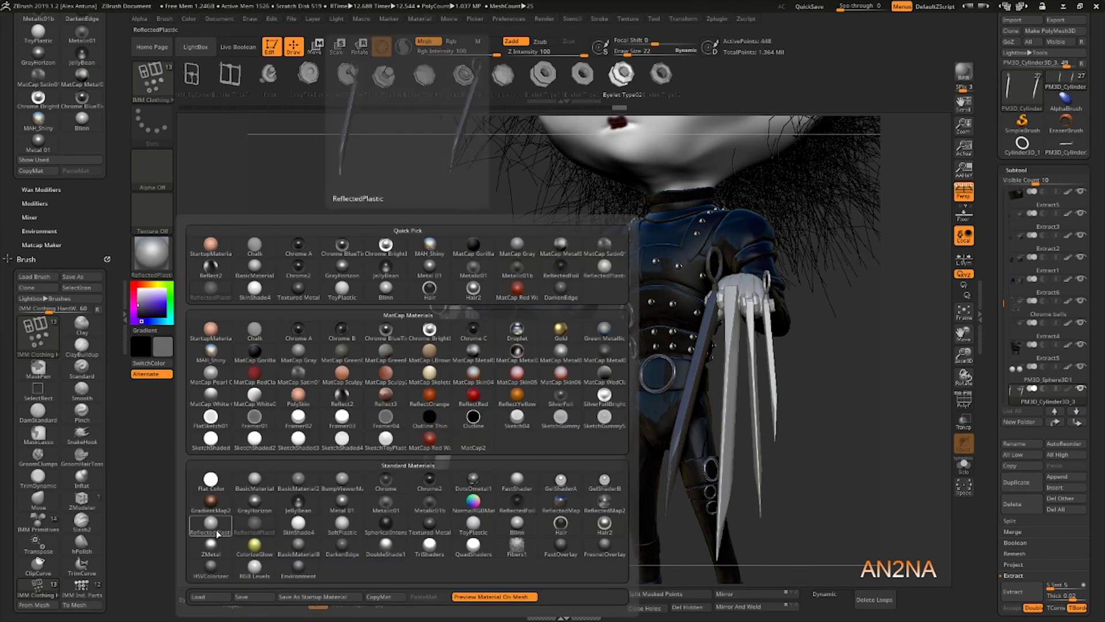
{"action": "left_click", "coordinate": [219, 543]}
{"action": "left_click", "coordinate": [138, 303]}
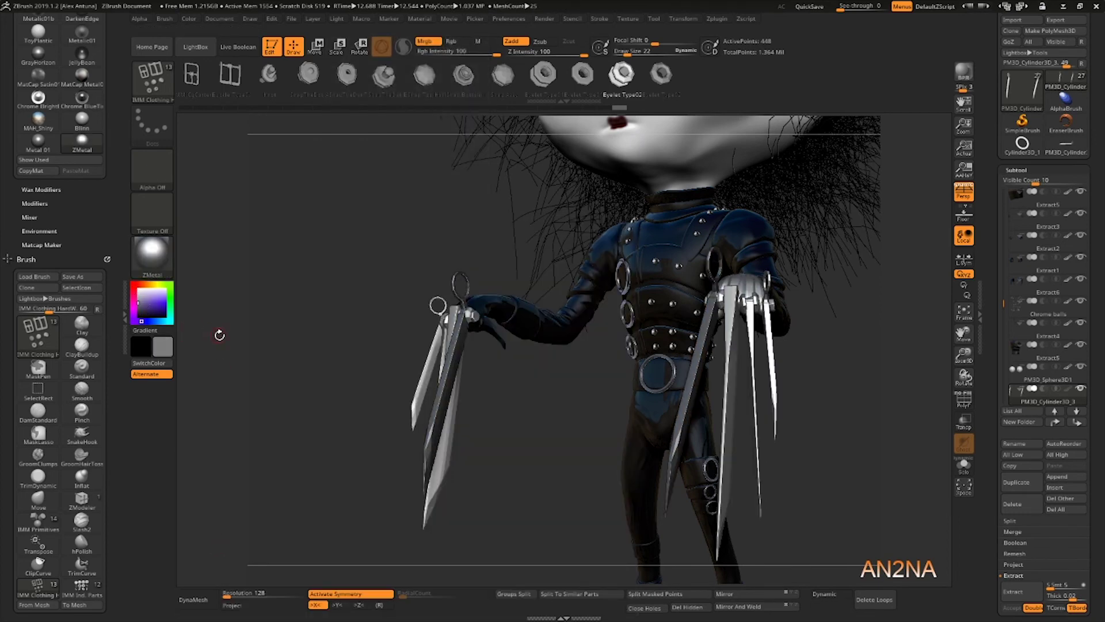
{"action": "left_click", "coordinate": [134, 298]}
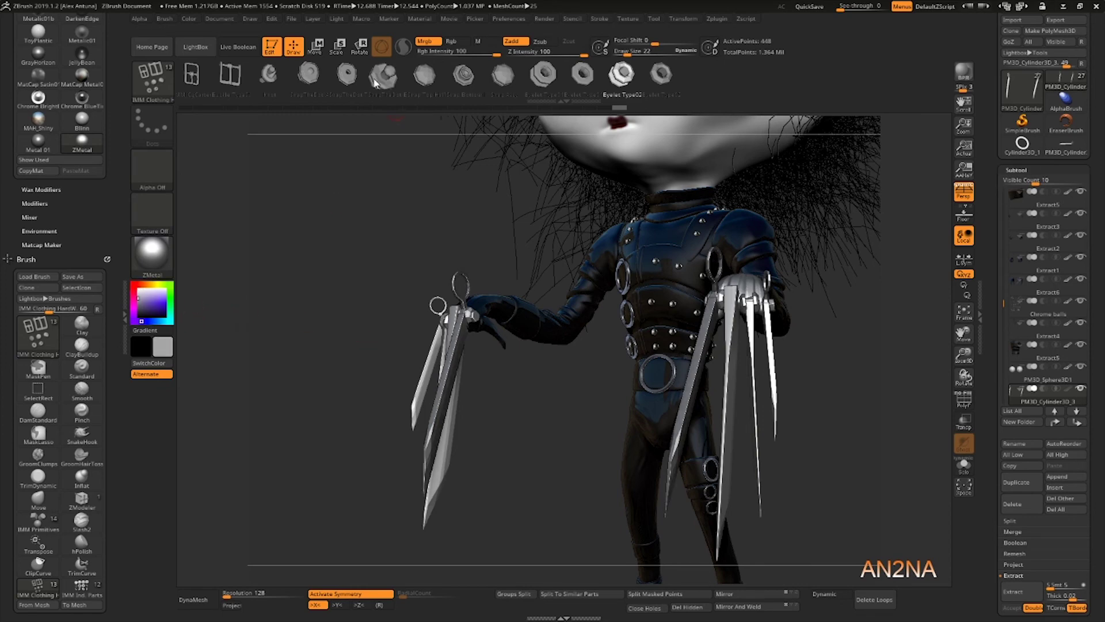
{"action": "left_click", "coordinate": [189, 19]}
{"action": "left_click", "coordinate": [221, 224]}
Step: Select the remaining scissor blade subtools and fill them with the same light grey ZMetal
{"action": "left_click", "coordinate": [449, 444], "text": "alt"}
{"action": "left_click", "coordinate": [189, 19]}
{"action": "left_click", "coordinate": [221, 224]}
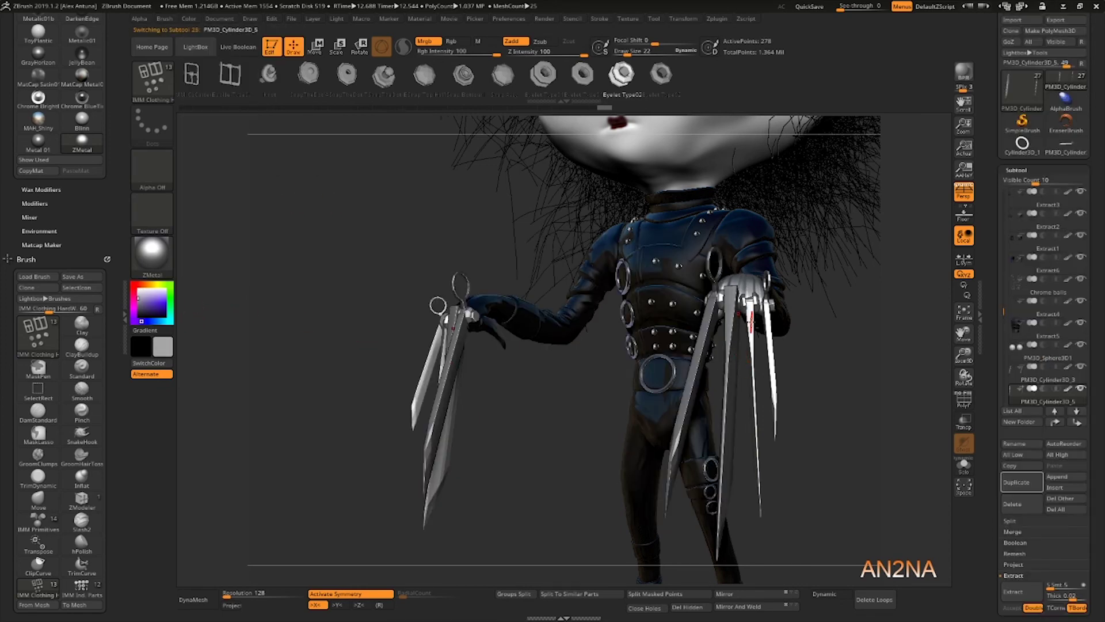
{"action": "left_click", "coordinate": [752, 326], "text": "alt"}
{"action": "left_click", "coordinate": [189, 19]}
{"action": "left_click", "coordinate": [221, 224]}
{"action": "left_click", "coordinate": [189, 19]}
{"action": "left_click", "coordinate": [221, 224]}
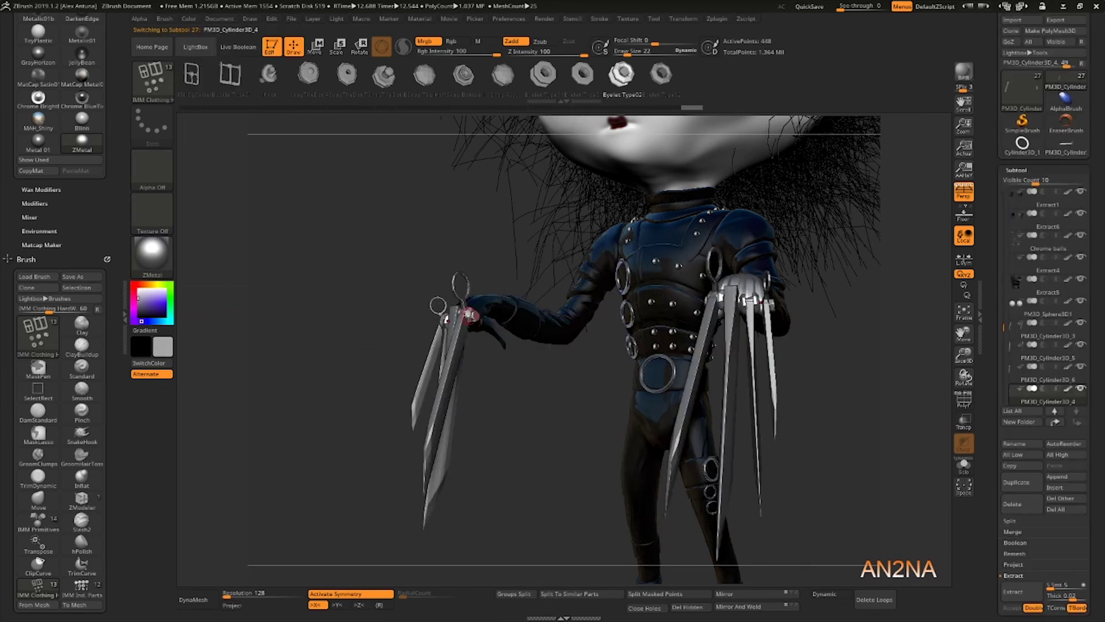
Step: Select the bolt heads beside the blades and fill them with the light grey ZMetal
{"action": "left_click", "coordinate": [471, 313], "text": "alt"}
{"action": "left_click", "coordinate": [189, 19]}
{"action": "left_click", "coordinate": [221, 224]}
{"action": "left_click", "coordinate": [469, 313], "text": "alt"}
{"action": "left_click", "coordinate": [189, 19]}
{"action": "left_click", "coordinate": [225, 224]}
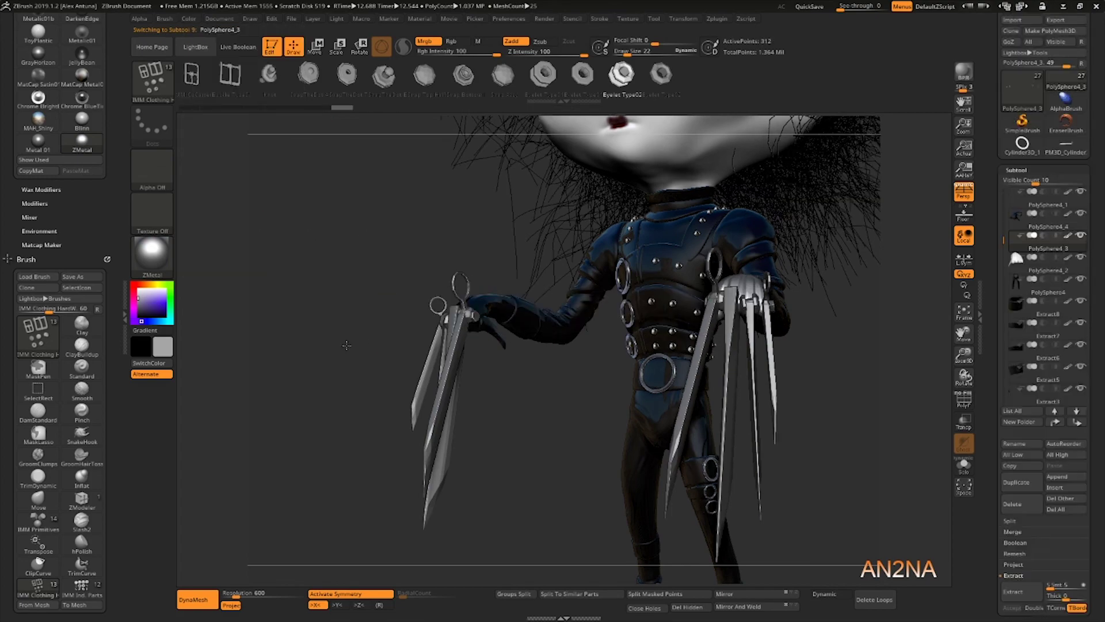
Step: Show the floor grid, frame the full figure, quick-save the project and run a best-preview render
{"action": "left_click_drag", "start_coordinate": [345, 347], "coordinate": [357, 326]}
{"action": "left_click", "coordinate": [964, 214]}
{"action": "left_click_drag", "start_coordinate": [817, 322], "coordinate": [771, 323]}
{"action": "left_click", "coordinate": [810, 7]}
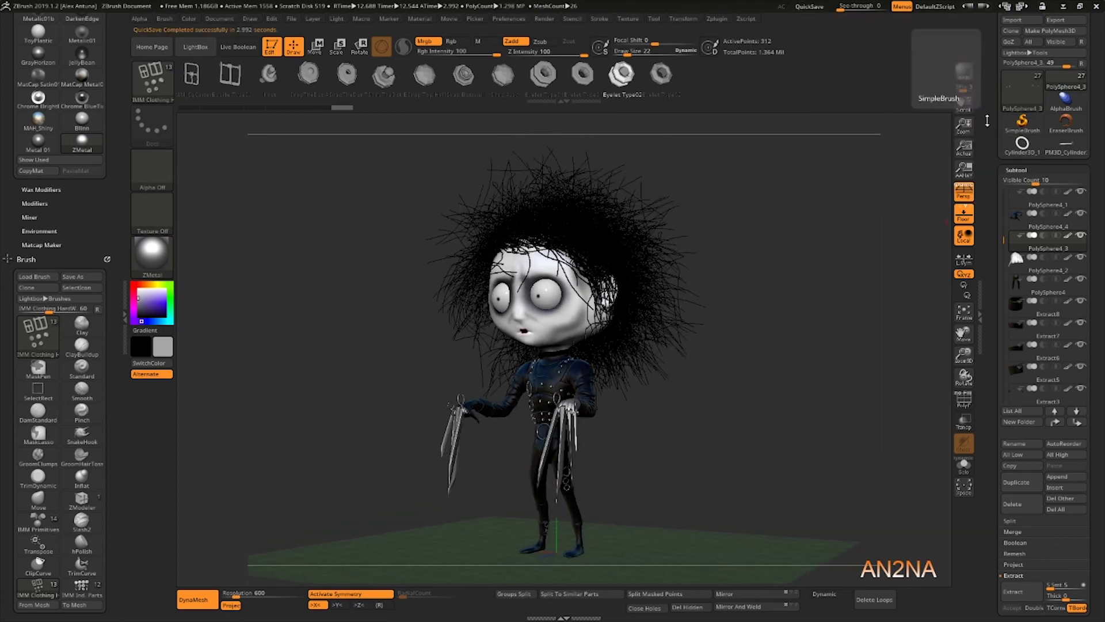
{"action": "left_click", "coordinate": [971, 89]}
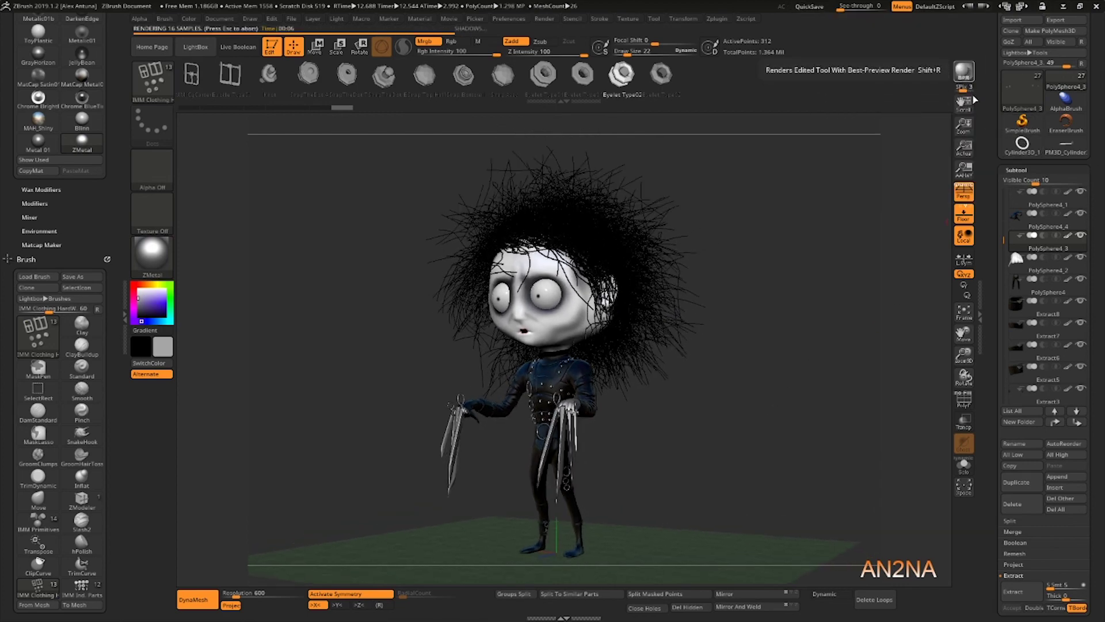